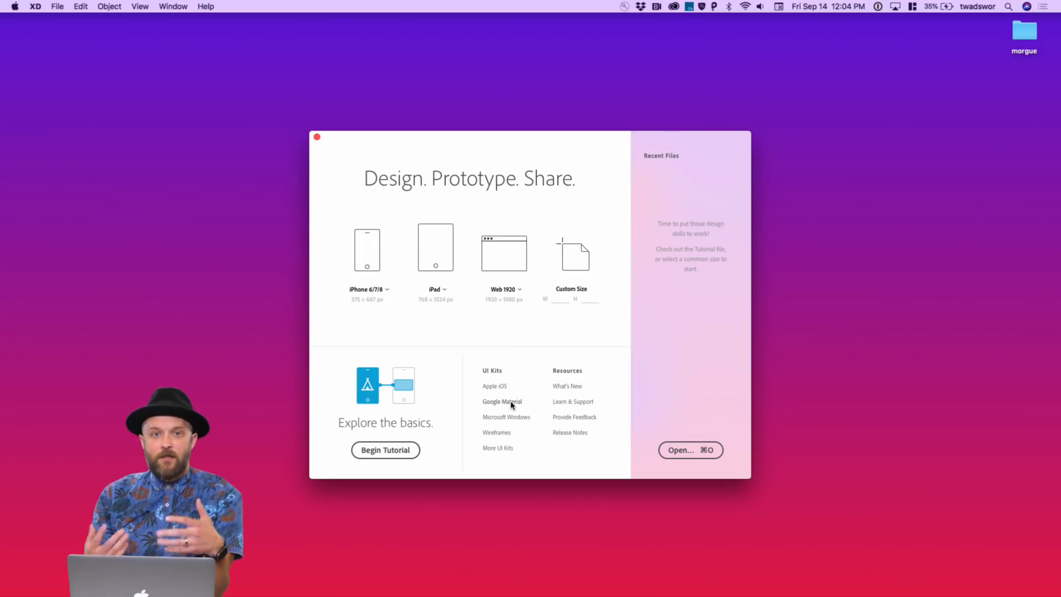
Open Adobe's More UI Kits page and download the Material Design kit
{"action": "left_click", "coordinate": [507, 448]}
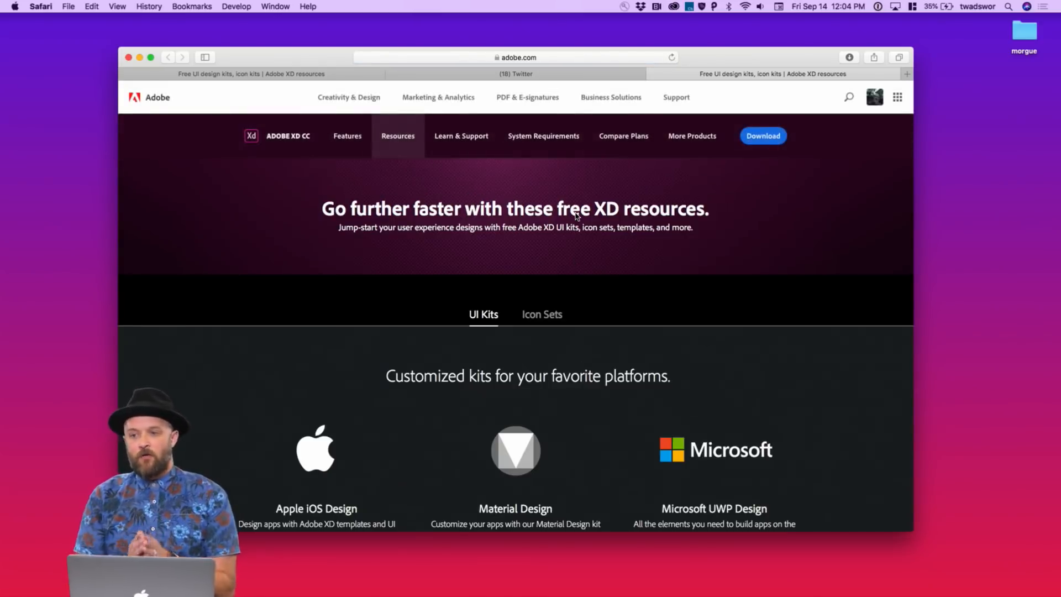
{"action": "scroll", "coordinate": [575, 215], "scroll_direction": "down", "scroll_amount": 5}
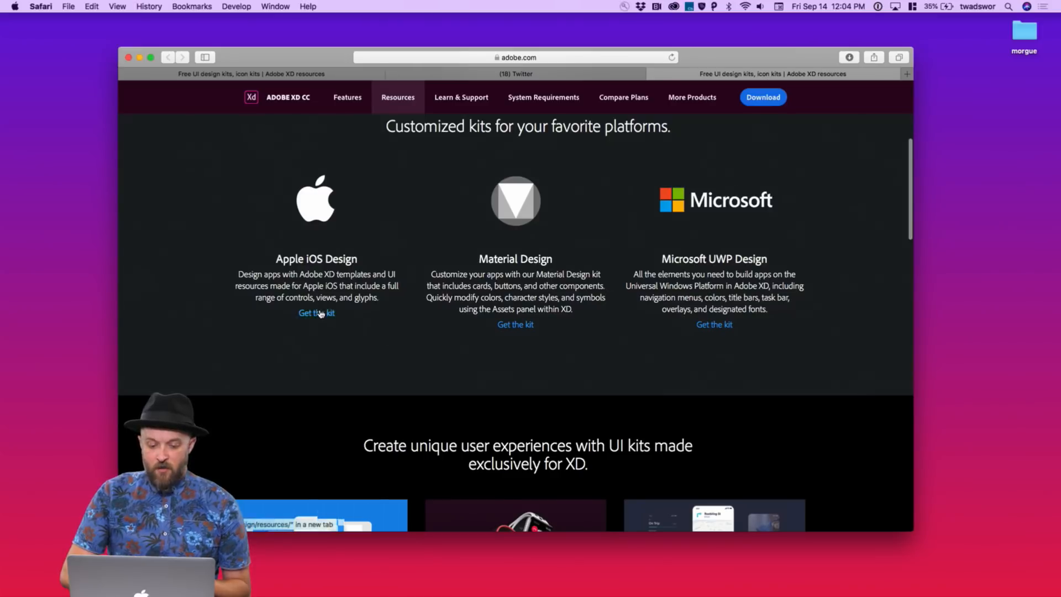
{"action": "left_click", "coordinate": [511, 329]}
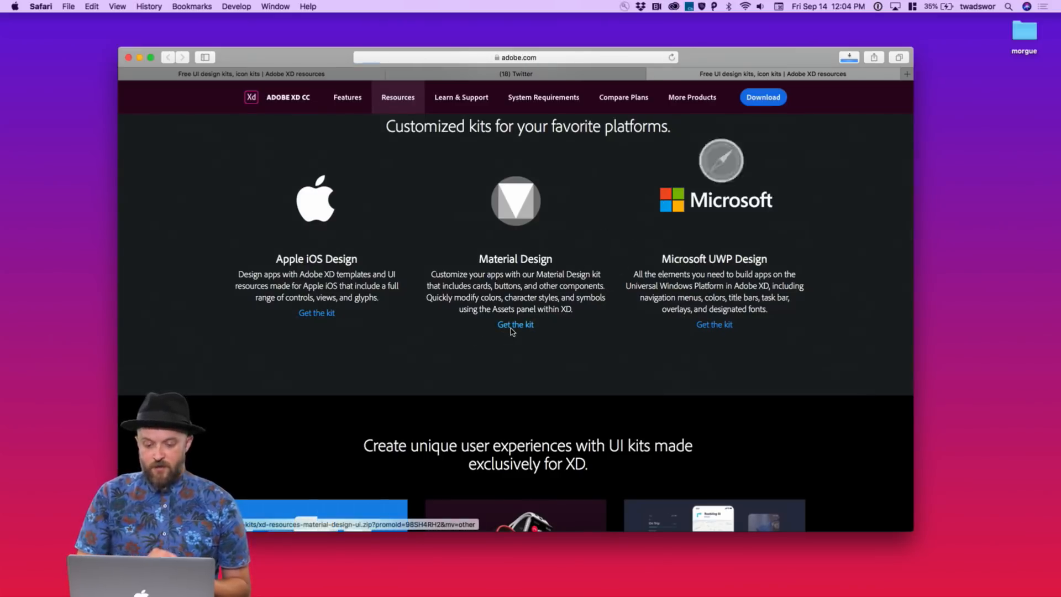
Download the XD wireframe kits, then open the downloaded Material Design kit file
{"action": "scroll", "coordinate": [606, 390], "scroll_direction": "down", "scroll_amount": 6}
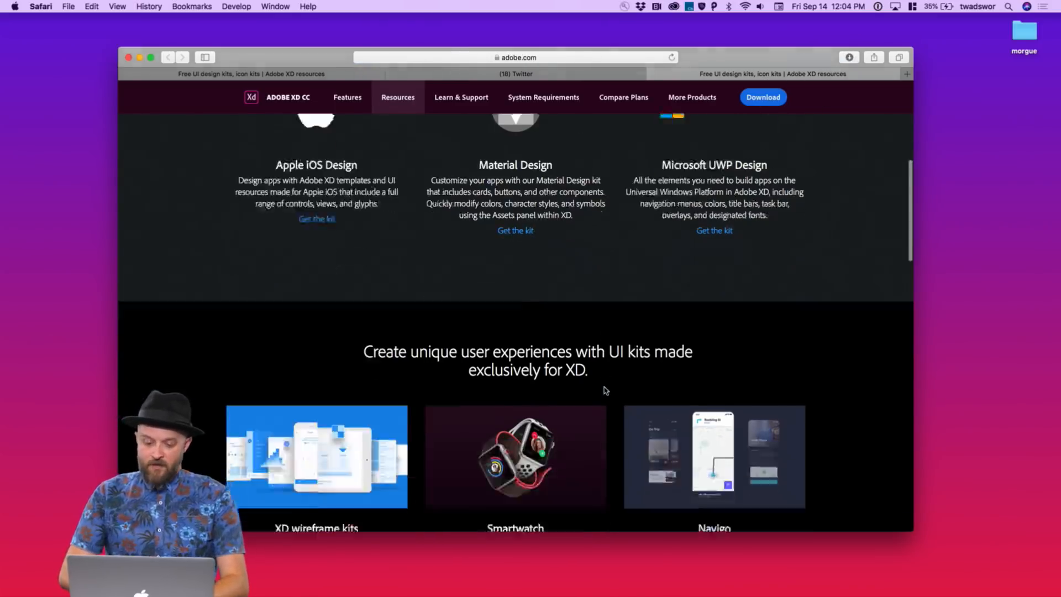
{"action": "scroll", "coordinate": [606, 390], "scroll_direction": "down", "scroll_amount": 1}
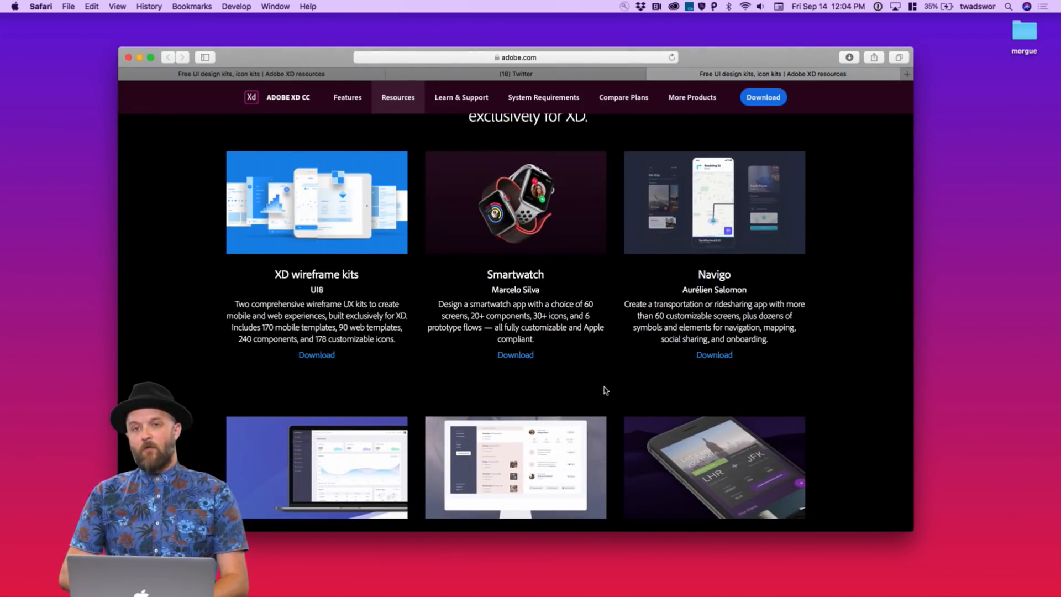
{"action": "scroll", "coordinate": [606, 390], "scroll_direction": "down", "scroll_amount": 4}
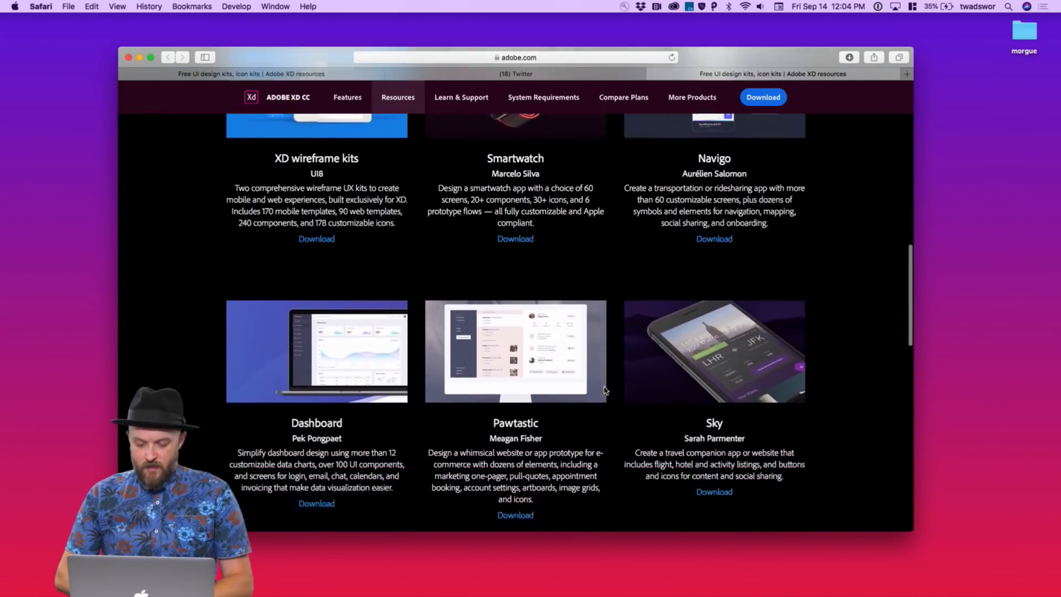
{"action": "scroll", "coordinate": [606, 390], "scroll_direction": "down", "scroll_amount": 1}
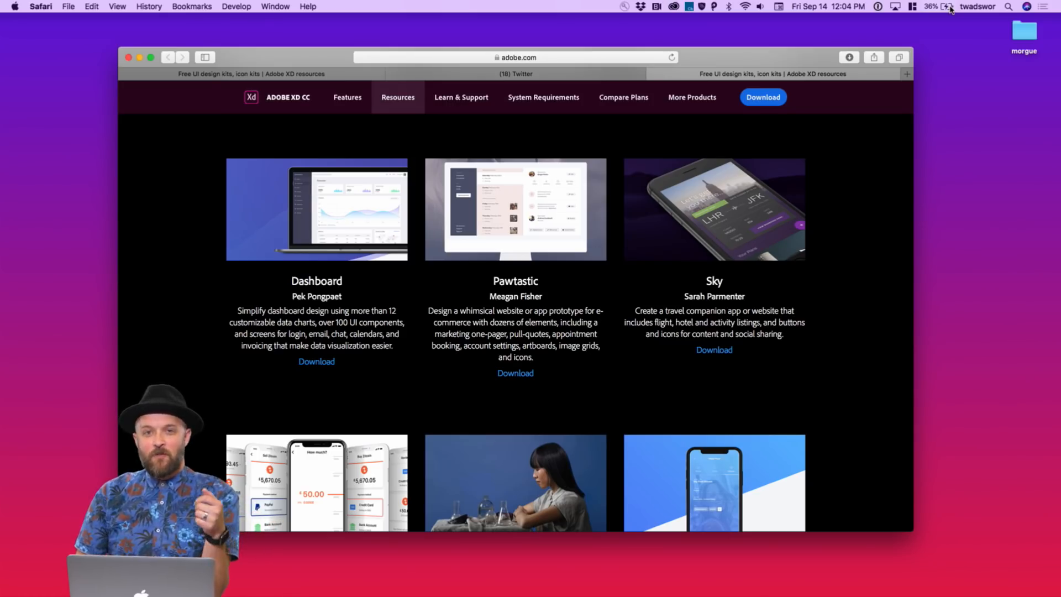
{"action": "scroll", "coordinate": [597, 284], "scroll_direction": "up", "scroll_amount": 5}
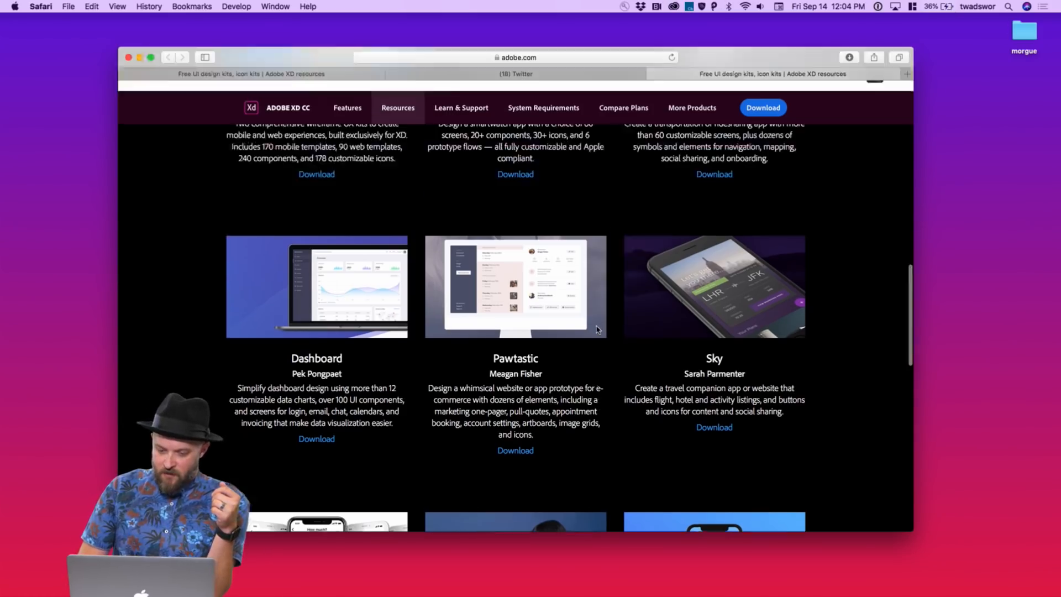
{"action": "scroll", "coordinate": [595, 326], "scroll_direction": "up", "scroll_amount": 3}
{"action": "left_click", "coordinate": [313, 367]}
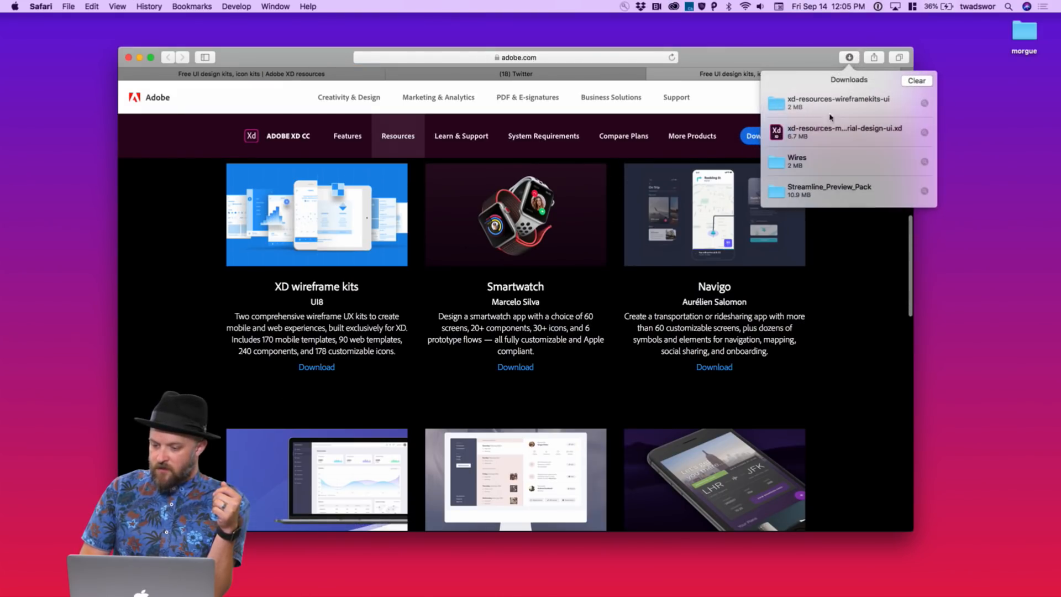
{"action": "double_click", "coordinate": [782, 135]}
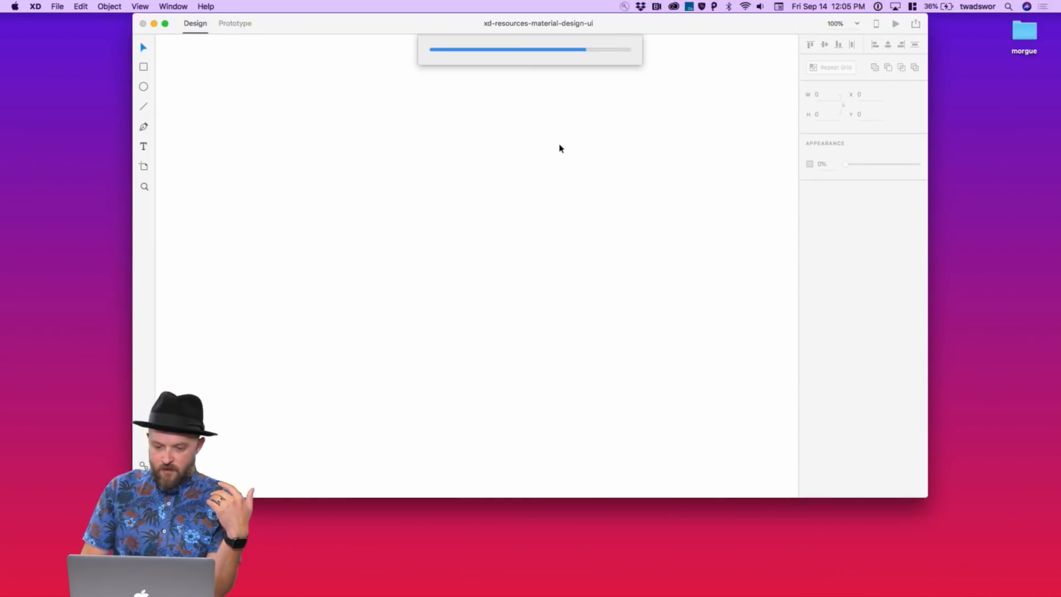
Zoom and pan across the Material Design kit's Getting Started artboards
{"action": "left_click_drag", "start_coordinate": [647, 27], "coordinate": [647, 49]}
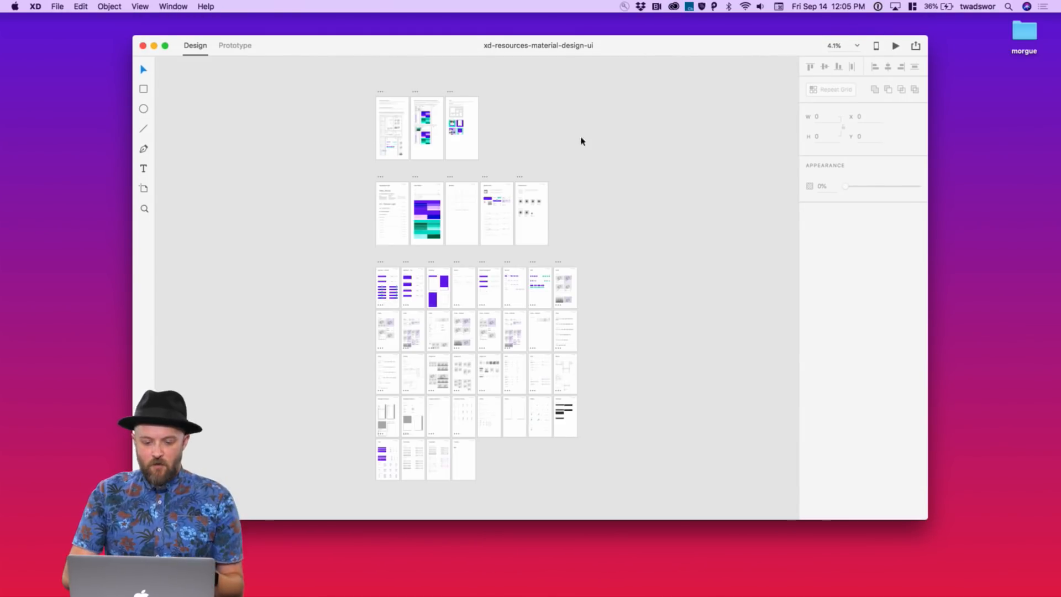
{"action": "scroll", "coordinate": [524, 164], "scroll_direction": "up", "scroll_amount": 5}
{"action": "scroll", "coordinate": [523, 164], "scroll_direction": "up", "scroll_amount": 5}
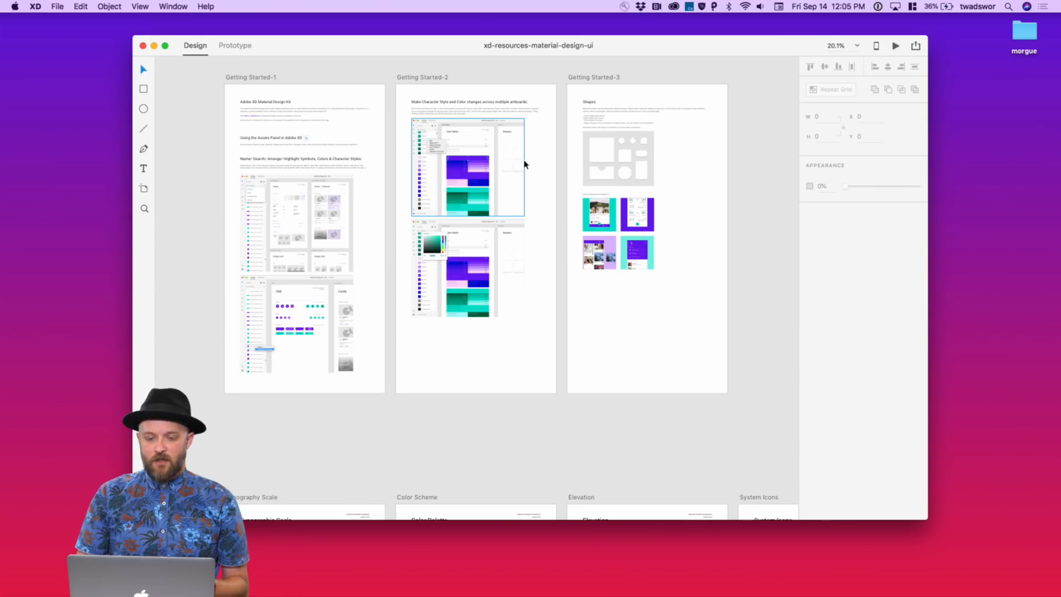
{"action": "scroll", "coordinate": [428, 154], "scroll_direction": "up", "scroll_amount": 7}
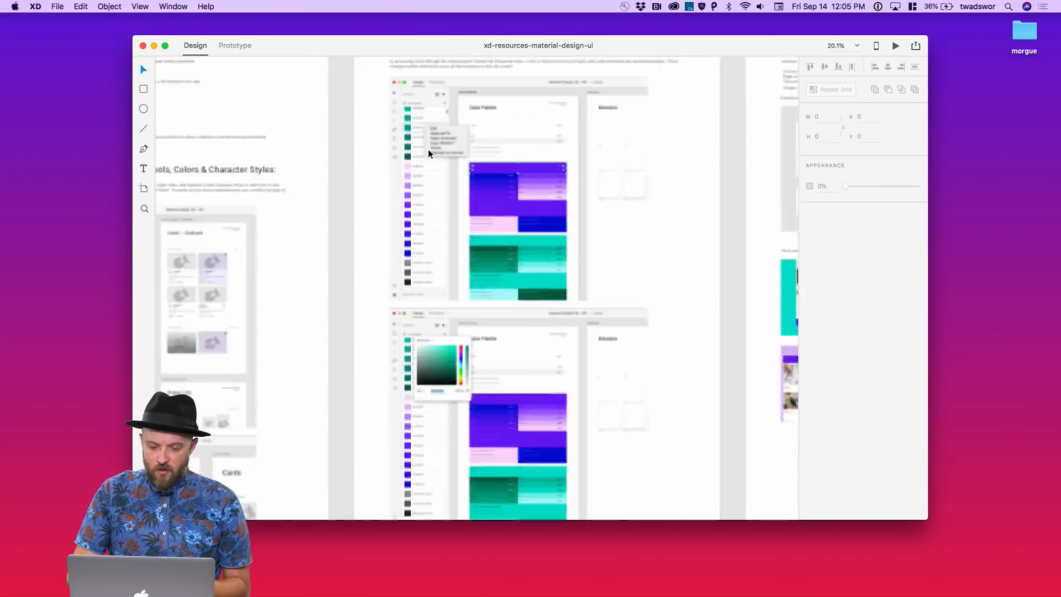
{"action": "scroll", "coordinate": [429, 153], "scroll_direction": "down", "scroll_amount": 15}
{"action": "scroll", "coordinate": [429, 153], "scroll_direction": "down", "scroll_amount": 4}
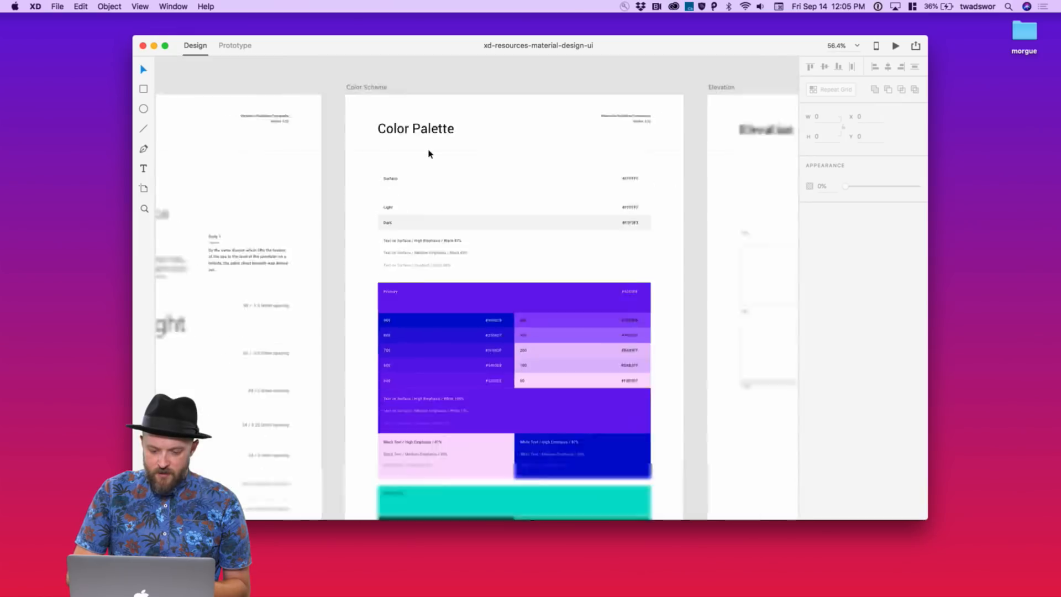
{"action": "scroll", "coordinate": [429, 187], "scroll_direction": "up", "scroll_amount": 2}
{"action": "scroll", "coordinate": [428, 187], "scroll_direction": "left", "scroll_amount": 4}
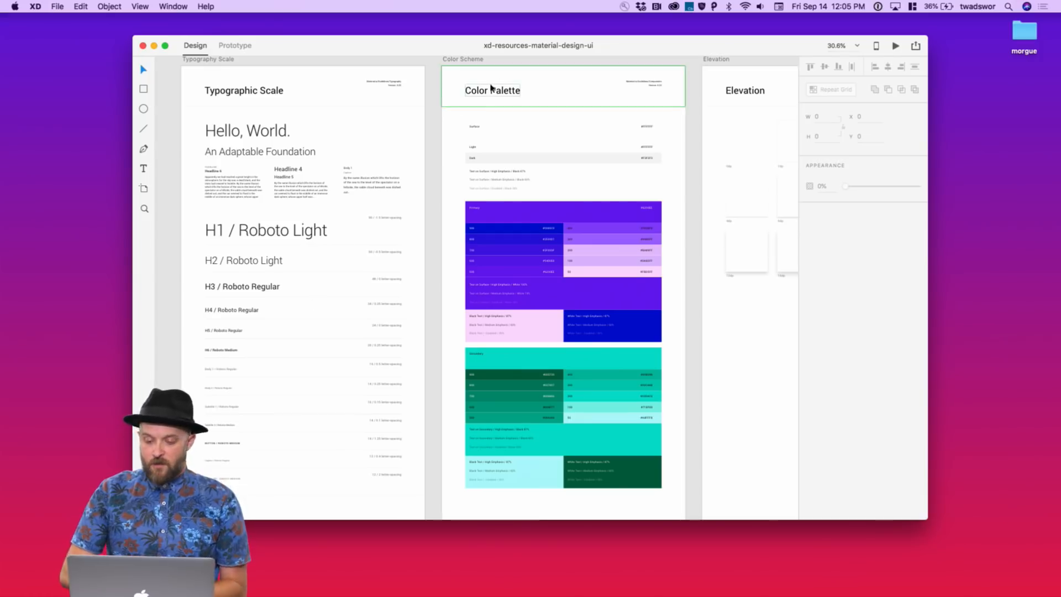
Inspect the Color Palette and component artboards, then return to Safari
{"action": "left_click_drag", "start_coordinate": [607, 48], "coordinate": [593, 70]}
{"action": "scroll", "coordinate": [547, 270], "scroll_direction": "down", "scroll_amount": 5}
{"action": "scroll", "coordinate": [530, 232], "scroll_direction": "right", "scroll_amount": 3}
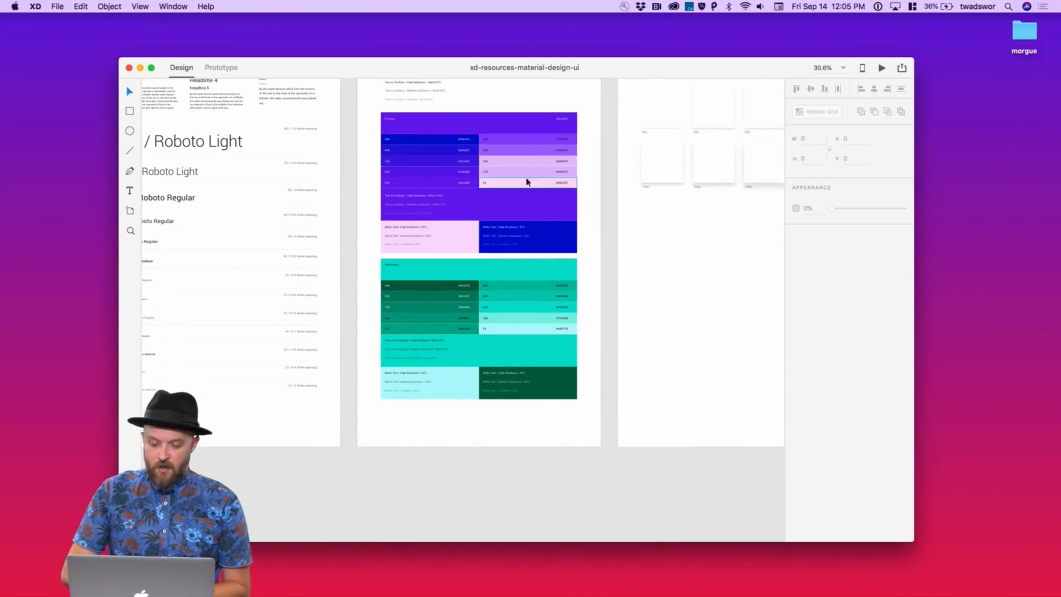
{"action": "scroll", "coordinate": [546, 327], "scroll_direction": "down", "scroll_amount": 3}
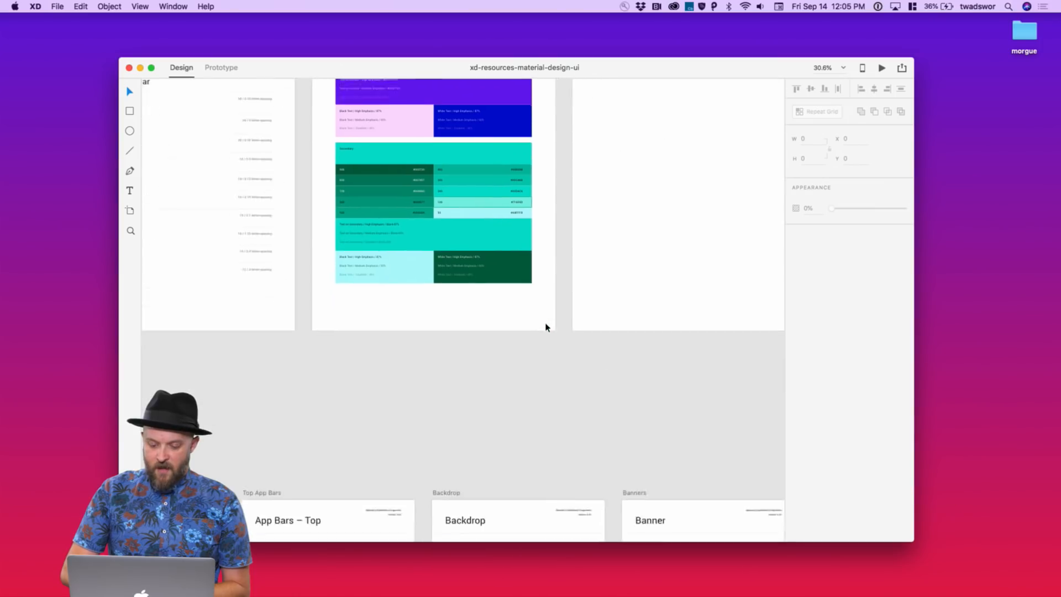
{"action": "scroll", "coordinate": [546, 327], "scroll_direction": "down", "scroll_amount": 5}
{"action": "scroll", "coordinate": [546, 327], "scroll_direction": "down", "scroll_amount": 3}
{"action": "scroll", "coordinate": [491, 439], "scroll_direction": "up", "scroll_amount": 5}
{"action": "scroll", "coordinate": [491, 440], "scroll_direction": "left", "scroll_amount": 2}
{"action": "scroll", "coordinate": [492, 440], "scroll_direction": "down", "scroll_amount": 1}
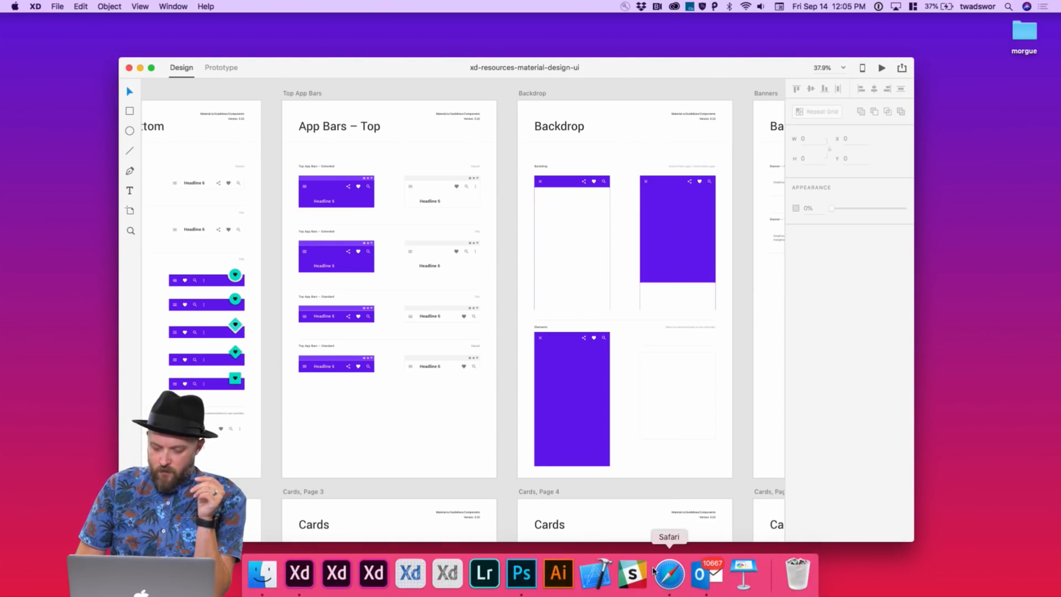
{"action": "left_click", "coordinate": [666, 573]}
Open Wires - Mobile.xd from the downloaded xd-resources-wireframekits-ui folder
{"action": "scroll", "coordinate": [623, 389], "scroll_direction": "down", "scroll_amount": 2}
{"action": "scroll", "coordinate": [623, 389], "scroll_direction": "up", "scroll_amount": 3}
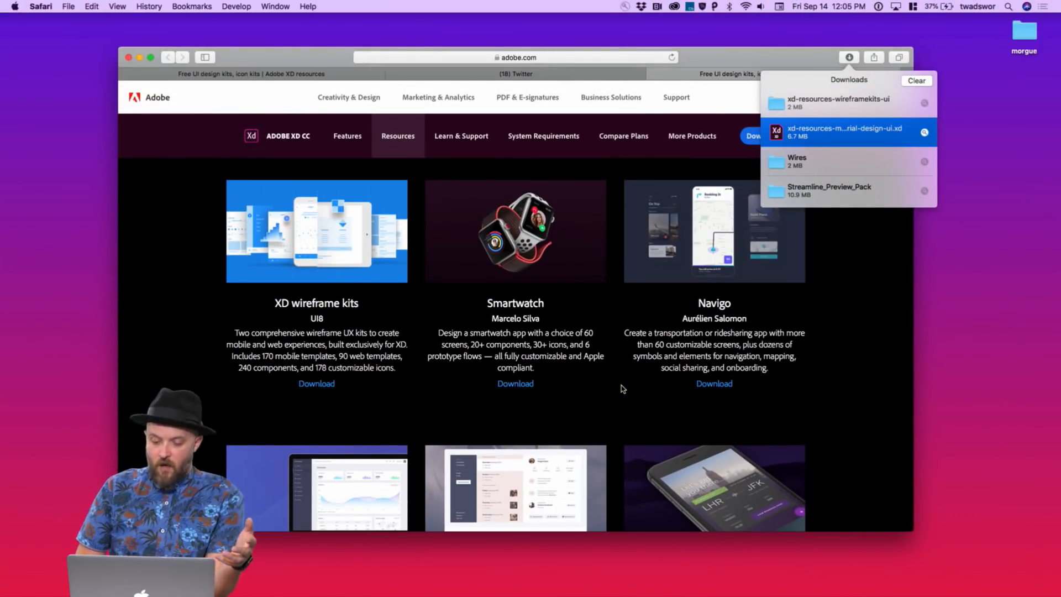
{"action": "scroll", "coordinate": [623, 389], "scroll_direction": "down", "scroll_amount": 5}
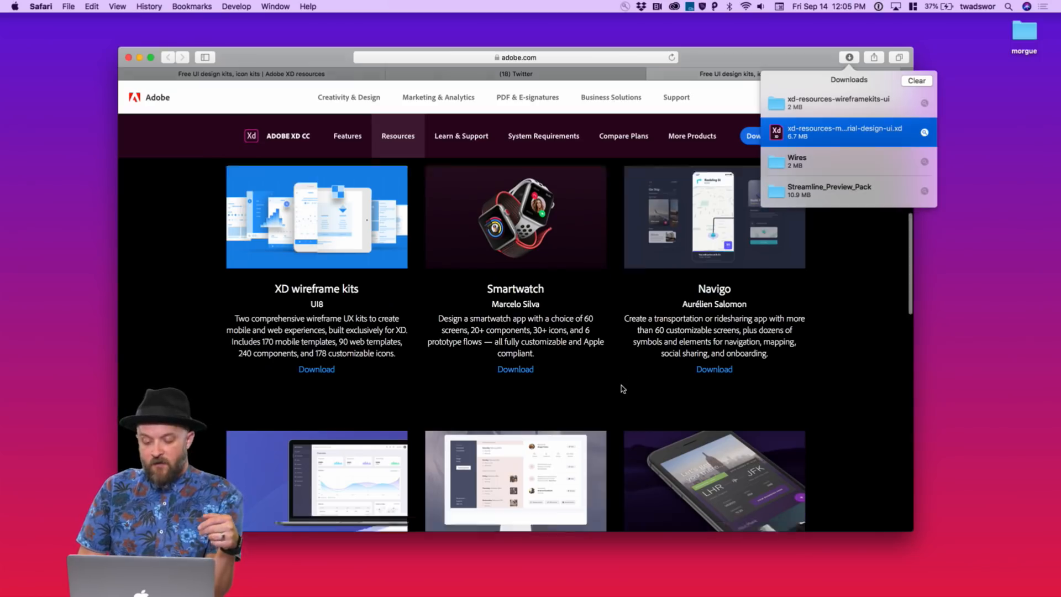
{"action": "scroll", "coordinate": [624, 348], "scroll_direction": "down", "scroll_amount": 8}
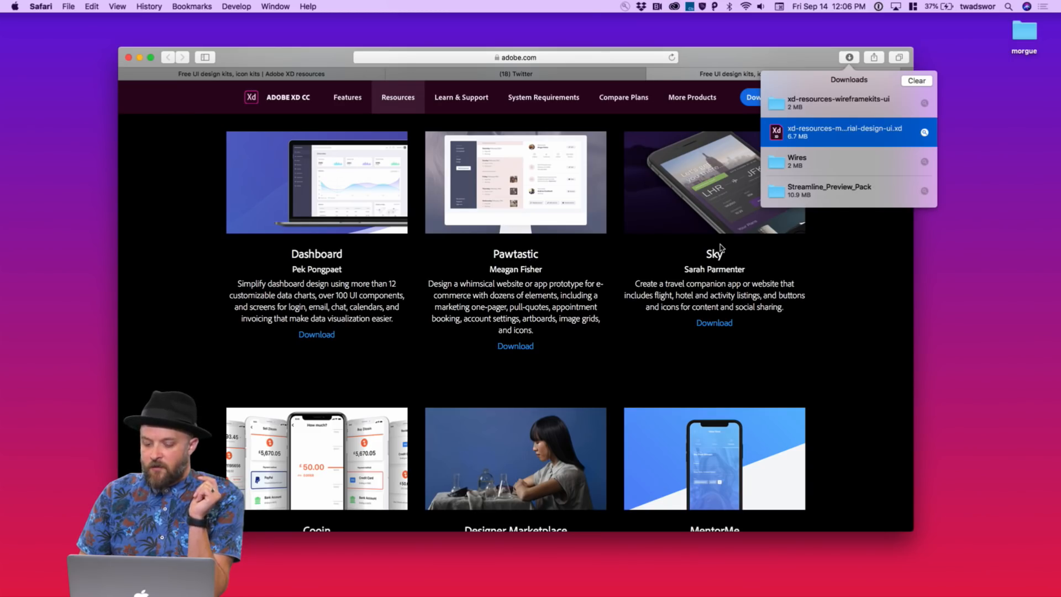
{"action": "double_click", "coordinate": [777, 110]}
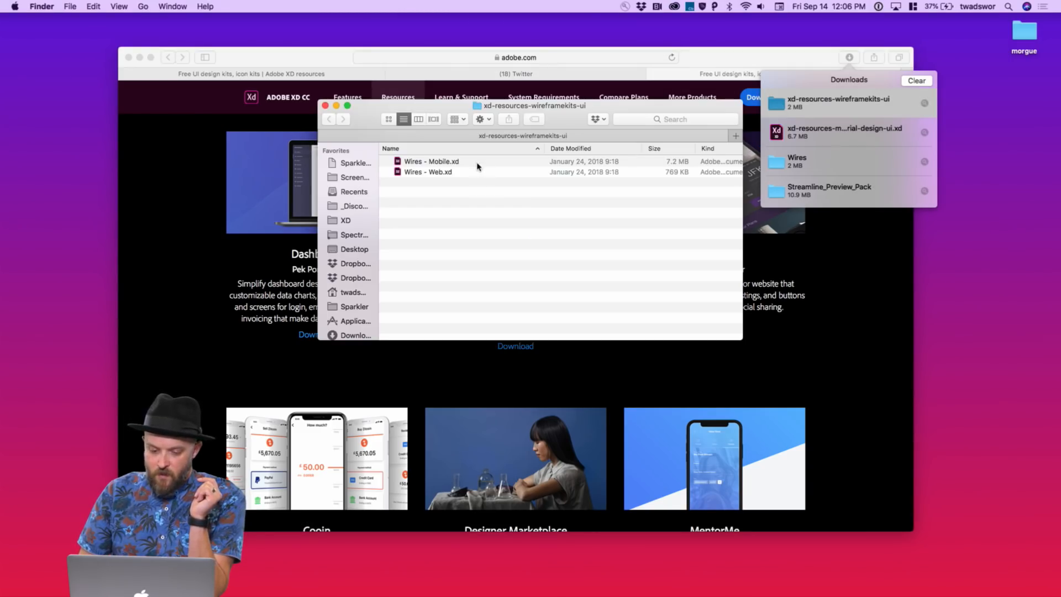
{"action": "double_click", "coordinate": [442, 161]}
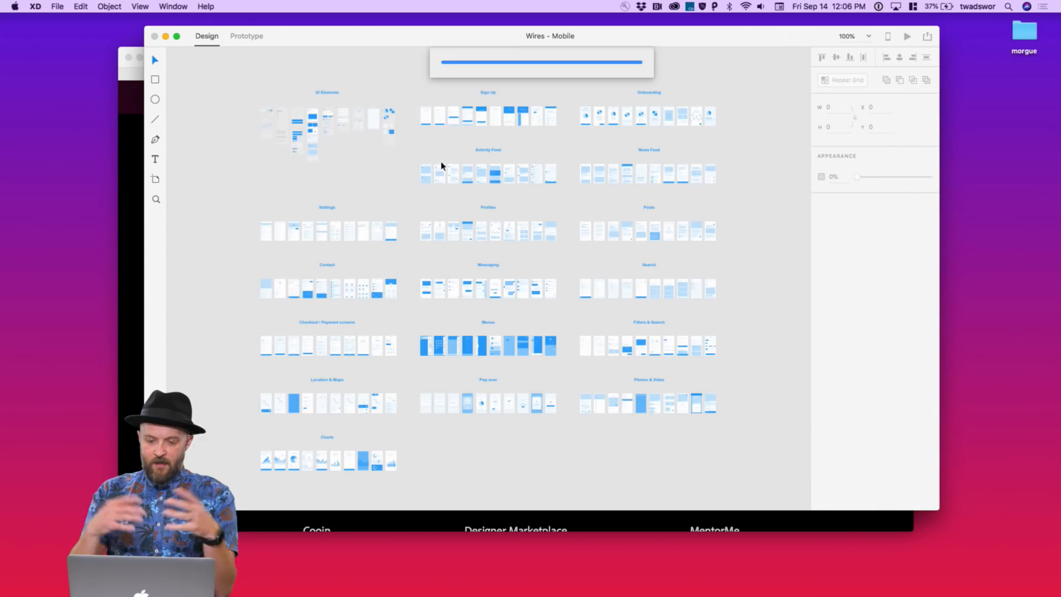
Zoom in close on the Color Palette, Icons and Typography artboards of Wires - Mobile
{"action": "scroll", "coordinate": [441, 165], "scroll_direction": "up", "scroll_amount": 5}
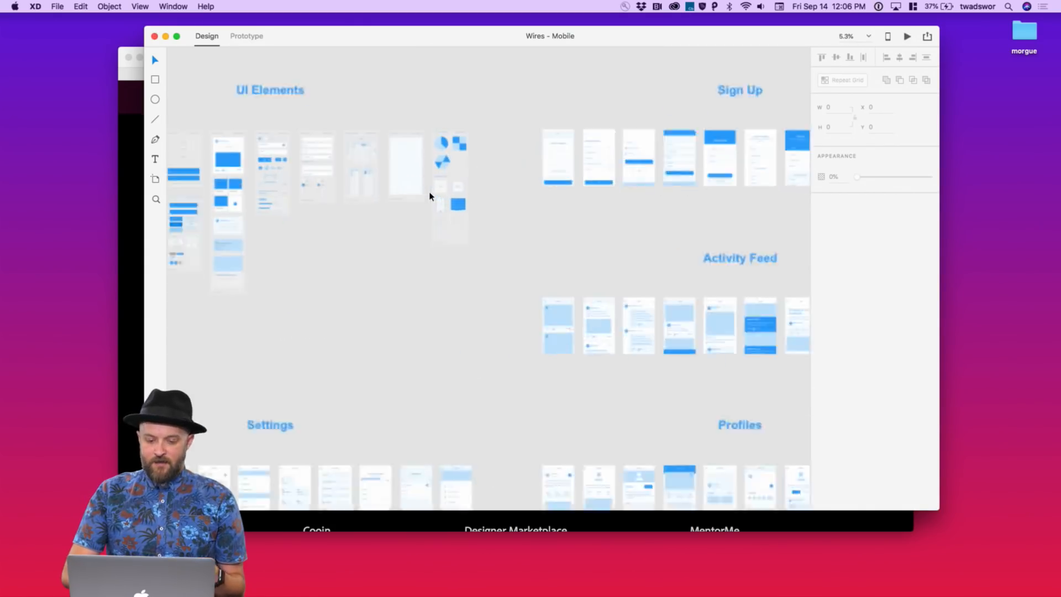
{"action": "scroll", "coordinate": [430, 196], "scroll_direction": "up", "scroll_amount": 3}
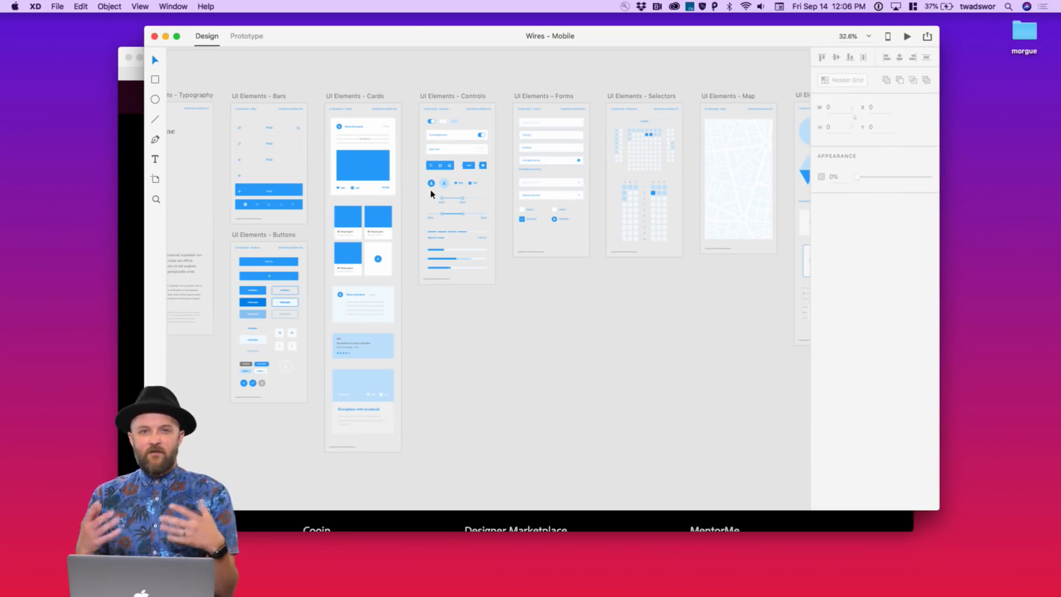
{"action": "scroll", "coordinate": [431, 193], "scroll_direction": "down", "scroll_amount": 15}
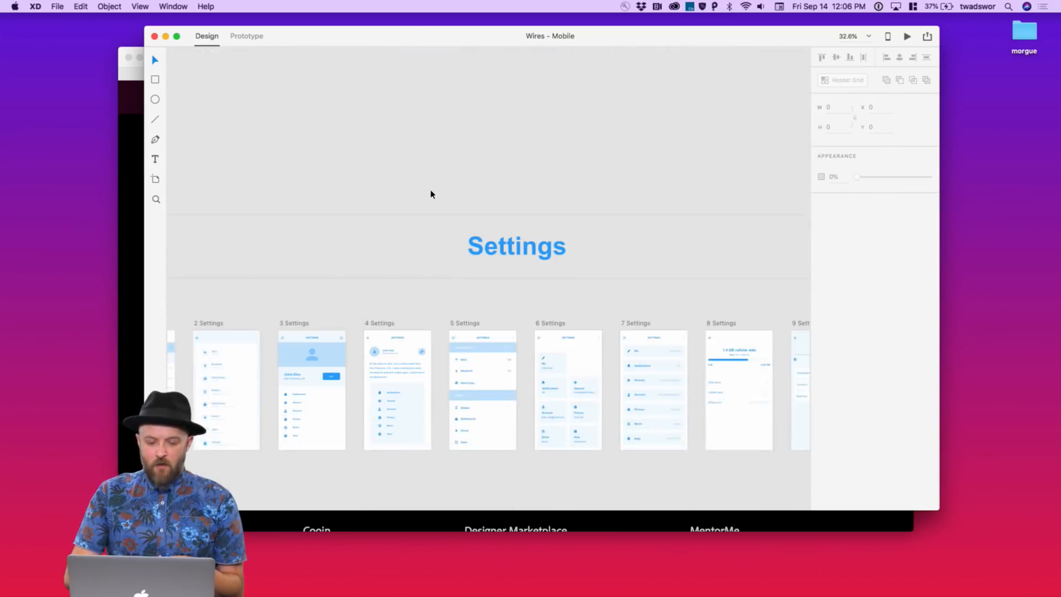
{"action": "scroll", "coordinate": [432, 193], "scroll_direction": "up", "scroll_amount": 10}
{"action": "scroll", "coordinate": [431, 192], "scroll_direction": "up", "scroll_amount": 5}
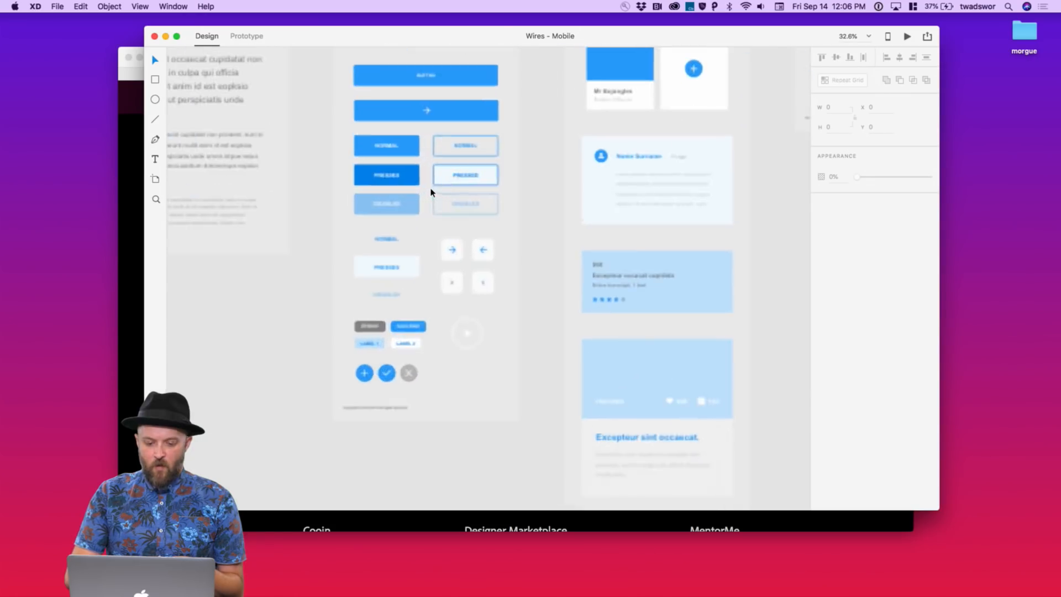
{"action": "scroll", "coordinate": [432, 192], "scroll_direction": "up", "scroll_amount": 5}
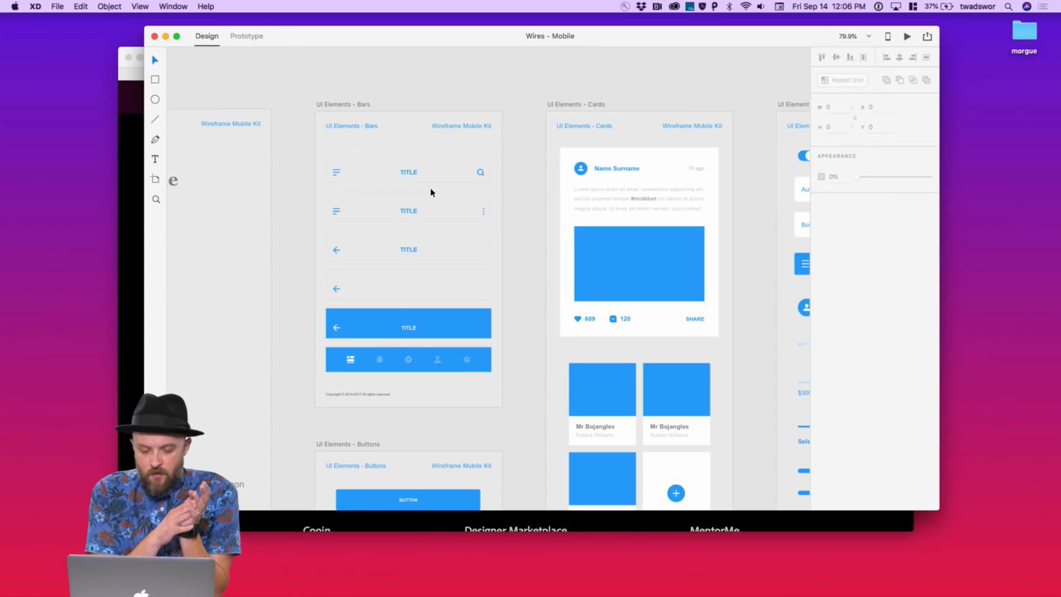
{"action": "scroll", "coordinate": [523, 160], "scroll_direction": "down", "scroll_amount": 5}
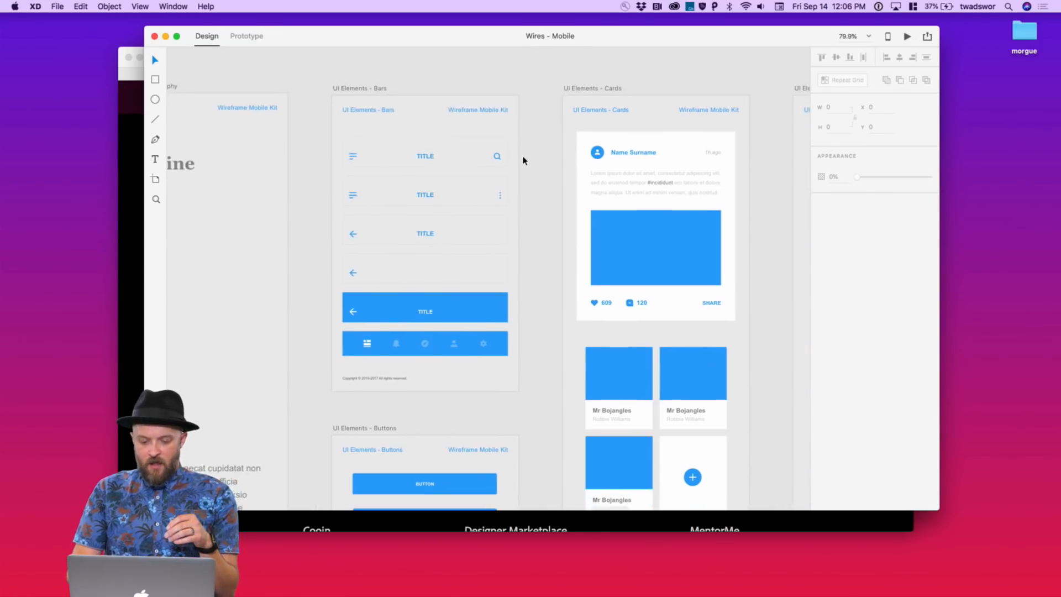
{"action": "scroll", "coordinate": [522, 160], "scroll_direction": "up", "scroll_amount": 5}
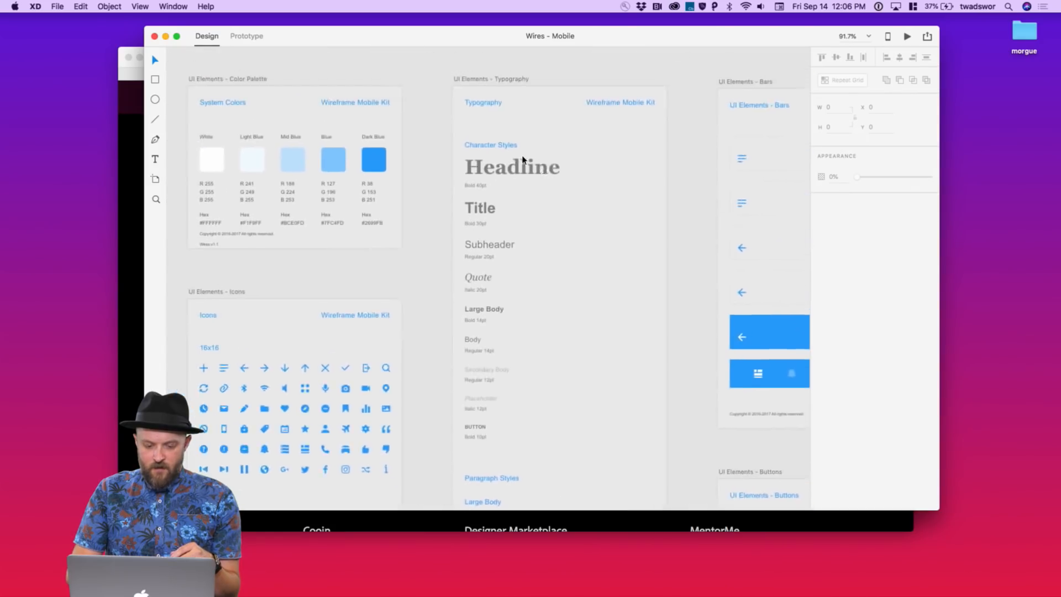
{"action": "scroll", "coordinate": [522, 159], "scroll_direction": "down", "scroll_amount": 1}
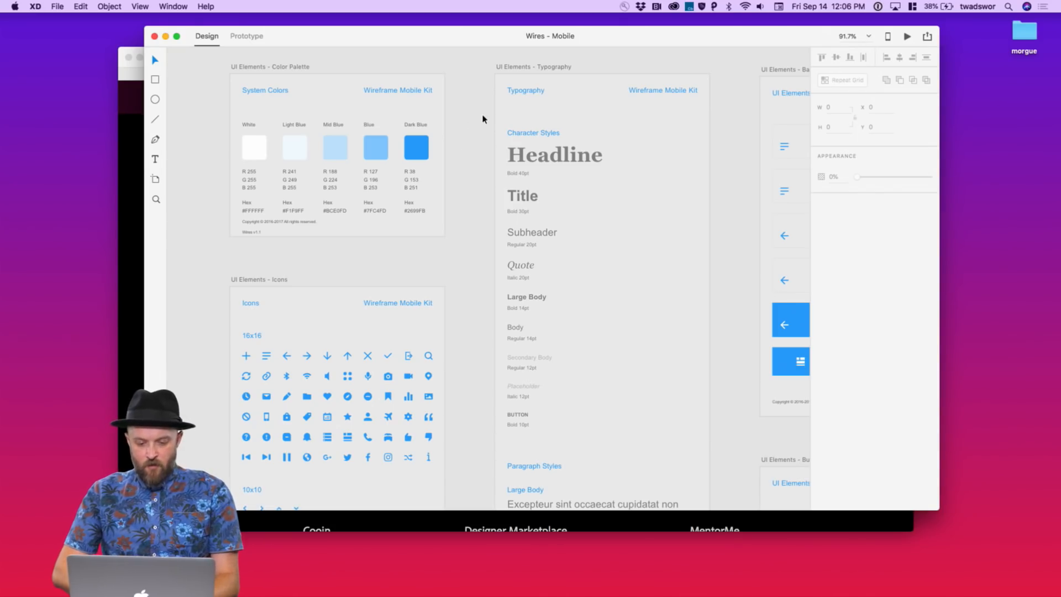
Move across desktop spaces past Photoshop to Safari's Adobe Color CC Explore page
{"action": "left_click", "coordinate": [531, 133]}
{"action": "key", "text": "ctrl+Right"}
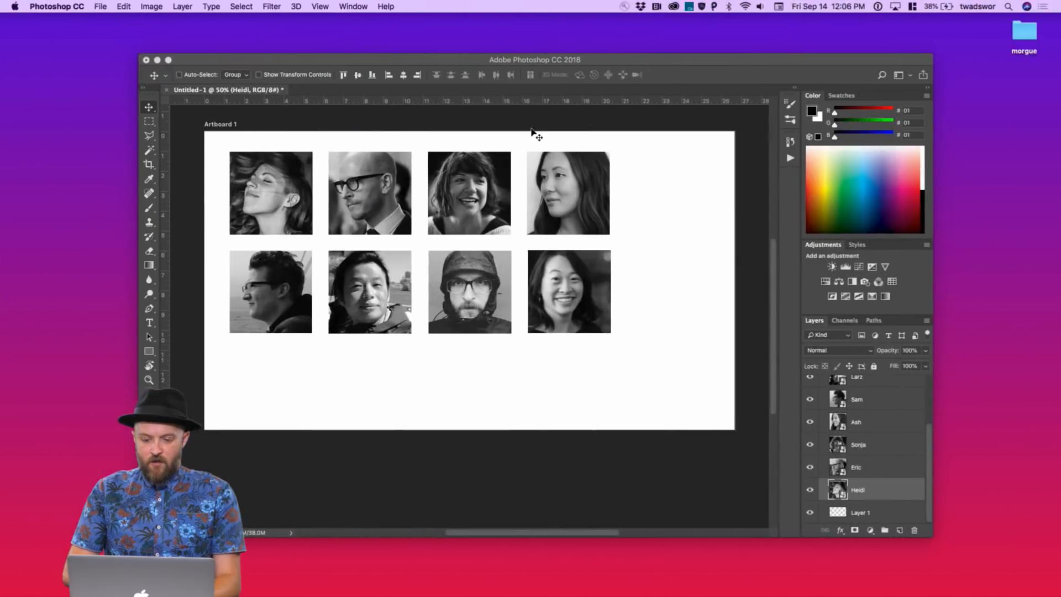
{"action": "key", "text": "ctrl+Right"}
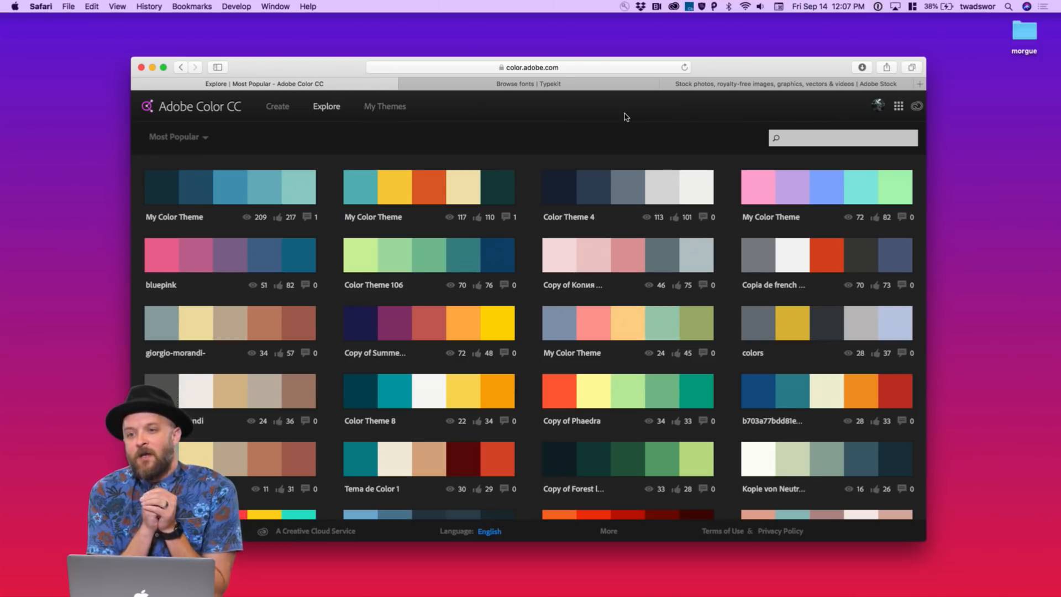
Try Create > Import Image, cancel it, return to Explore and dismiss the connection error
{"action": "left_click", "coordinate": [276, 107]}
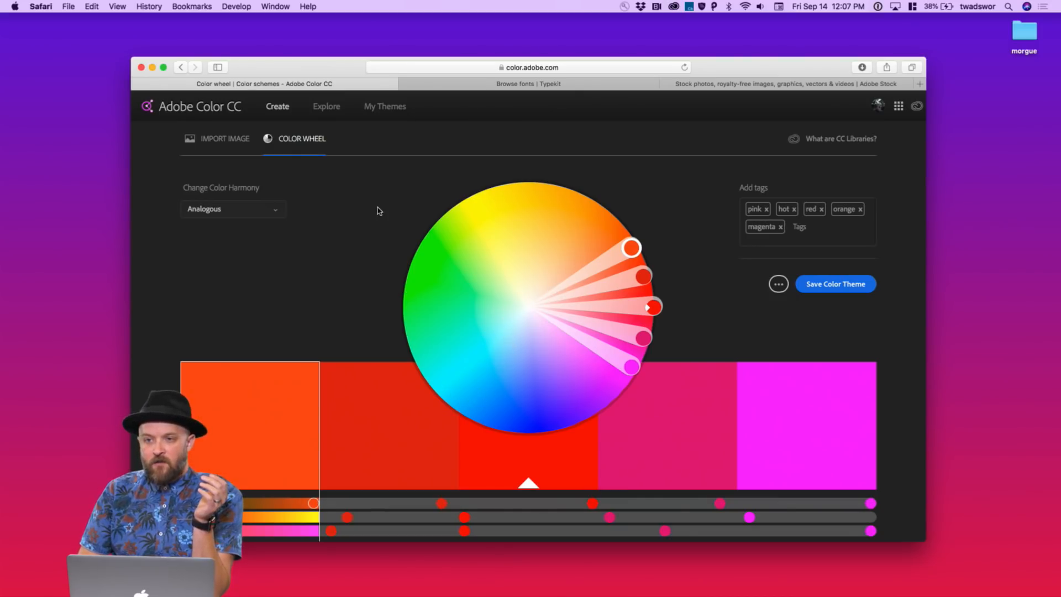
{"action": "left_click", "coordinate": [240, 144]}
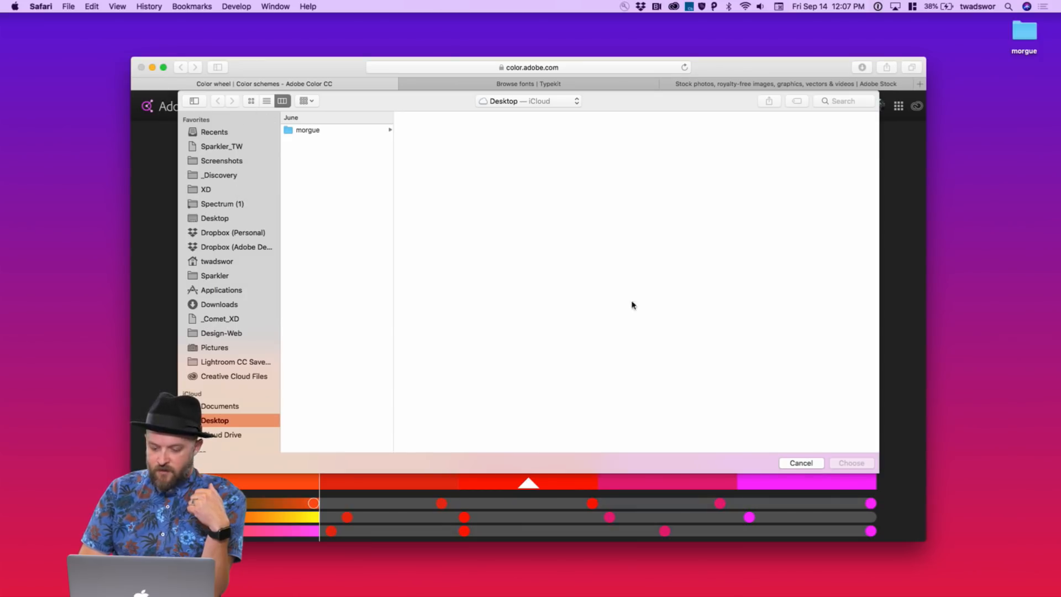
{"action": "left_click", "coordinate": [788, 461]}
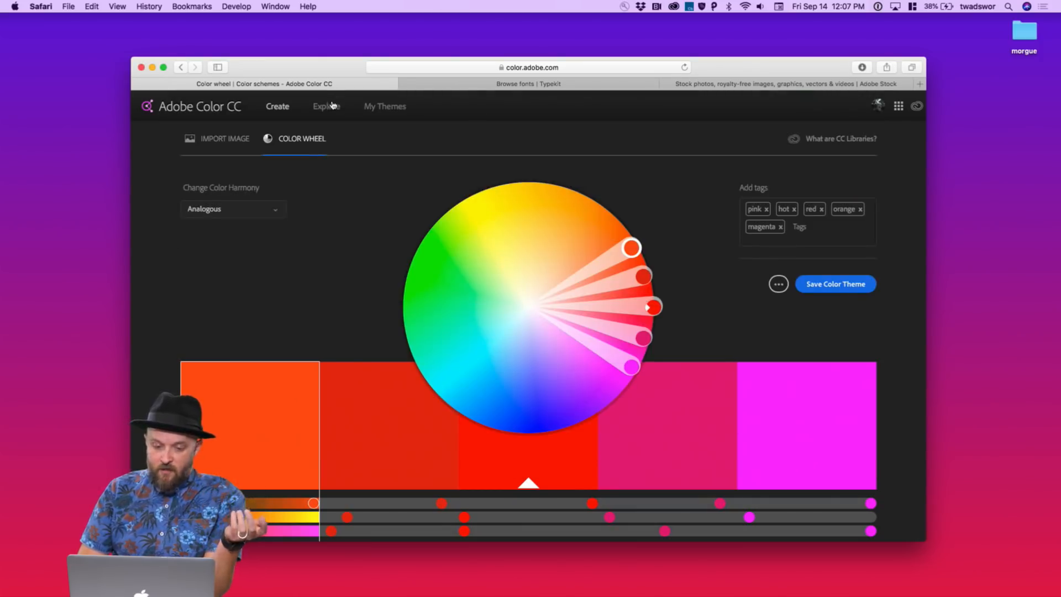
{"action": "left_click", "coordinate": [326, 106]}
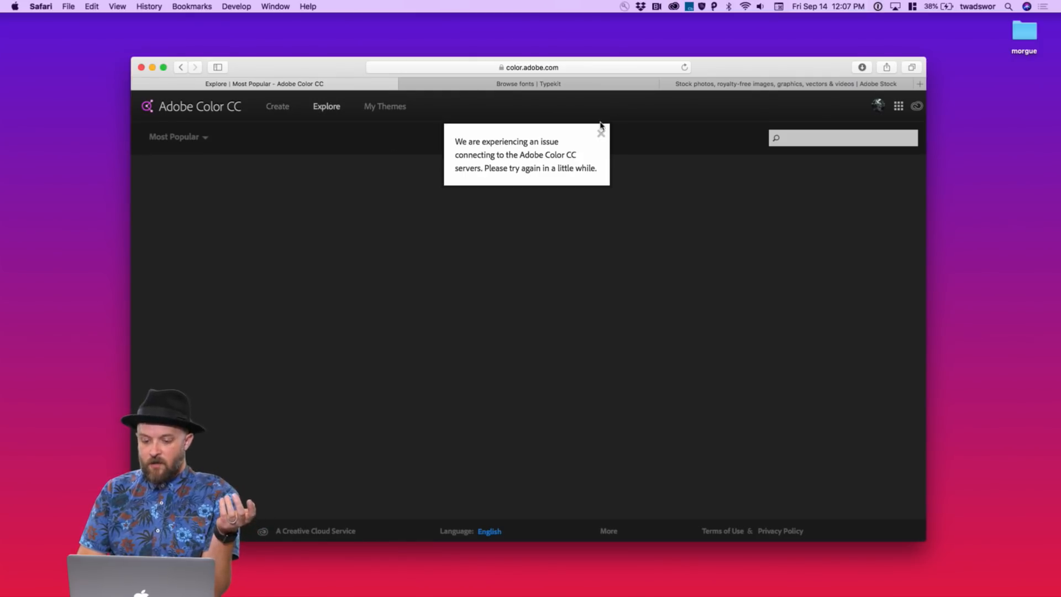
{"action": "left_click", "coordinate": [400, 106]}
{"action": "left_click", "coordinate": [338, 109]}
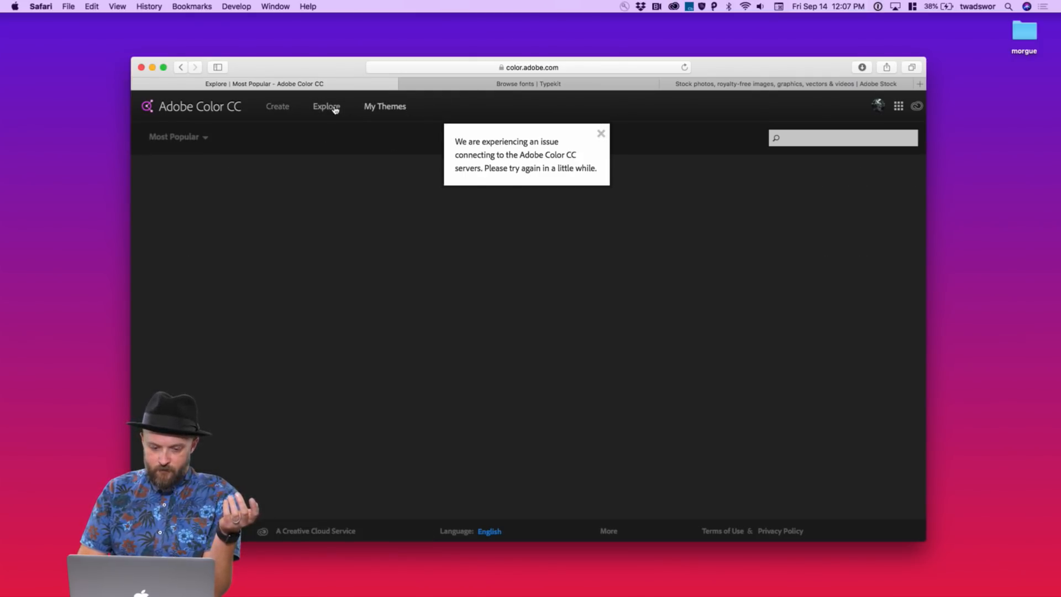
{"action": "left_click", "coordinate": [601, 138]}
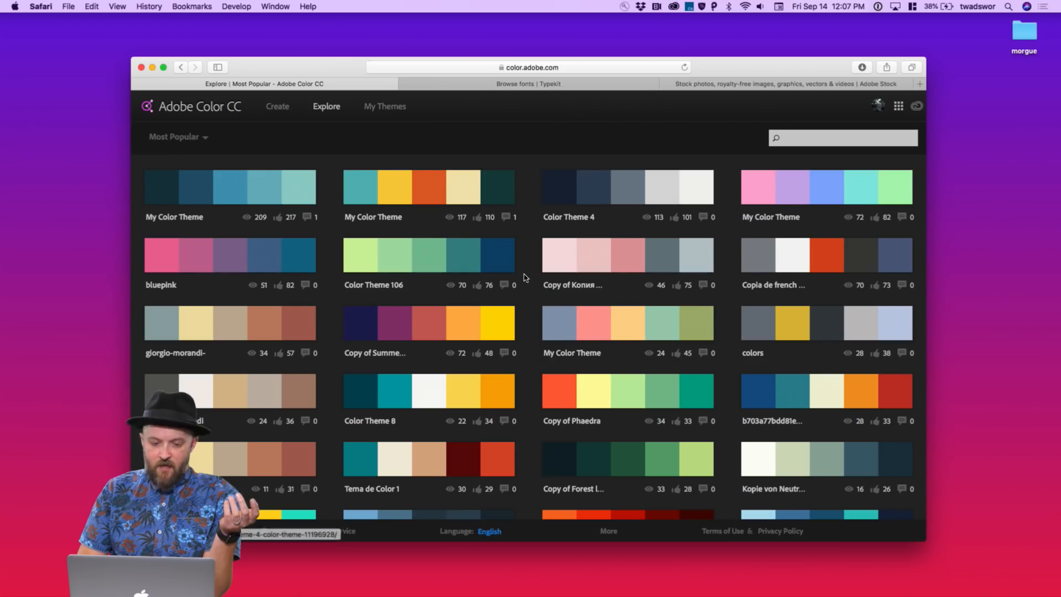
Browse the Most Popular themes to the white, teal, dark brown, black and navy palette
{"action": "scroll", "coordinate": [533, 339], "scroll_direction": "down", "scroll_amount": 5}
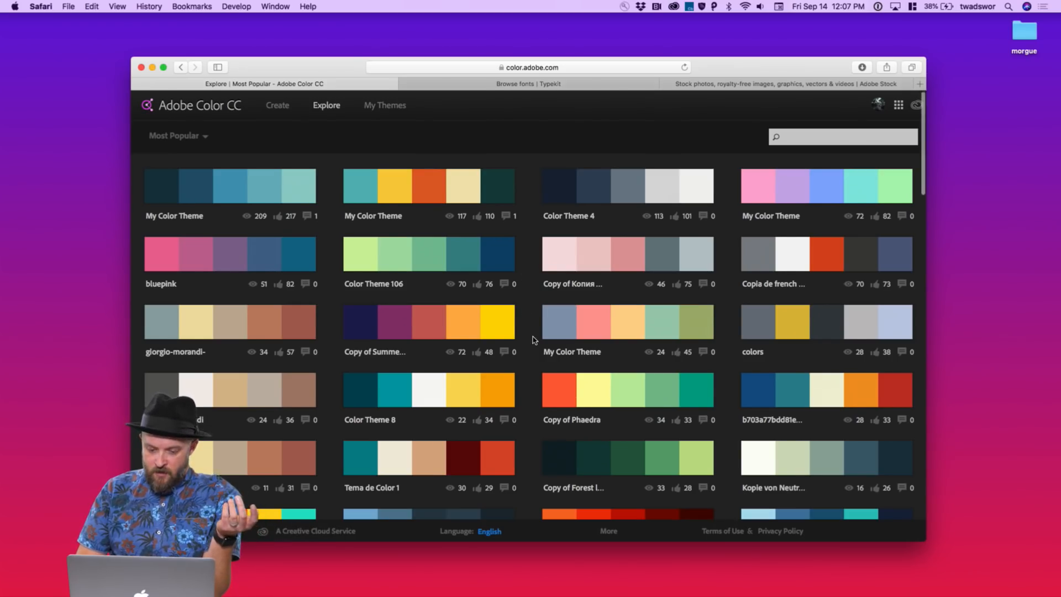
{"action": "scroll", "coordinate": [533, 339], "scroll_direction": "down", "scroll_amount": 5}
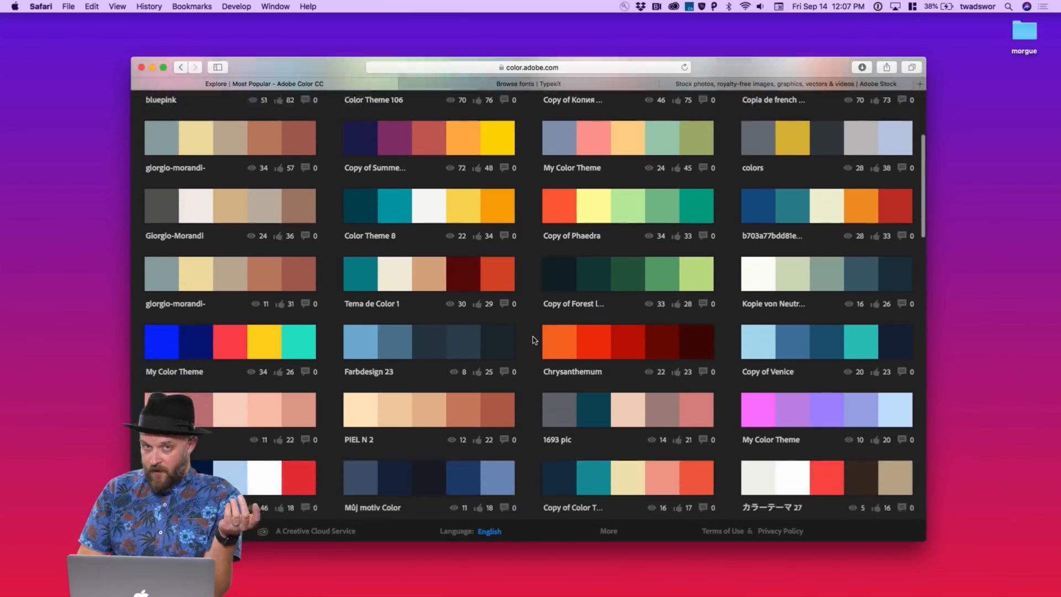
{"action": "scroll", "coordinate": [533, 339], "scroll_direction": "down", "scroll_amount": 3}
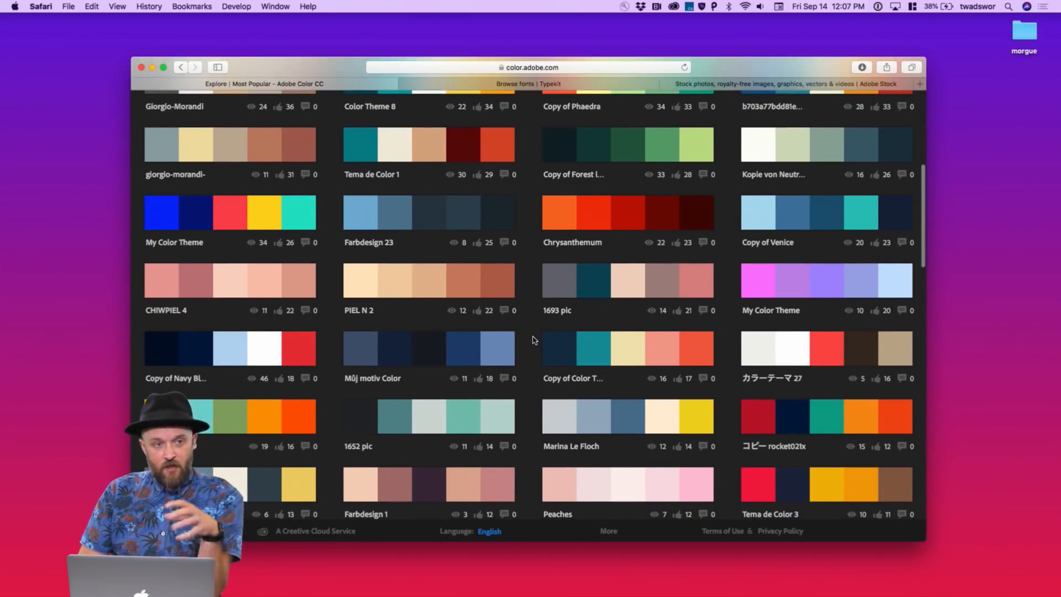
{"action": "scroll", "coordinate": [533, 339], "scroll_direction": "down", "scroll_amount": 8}
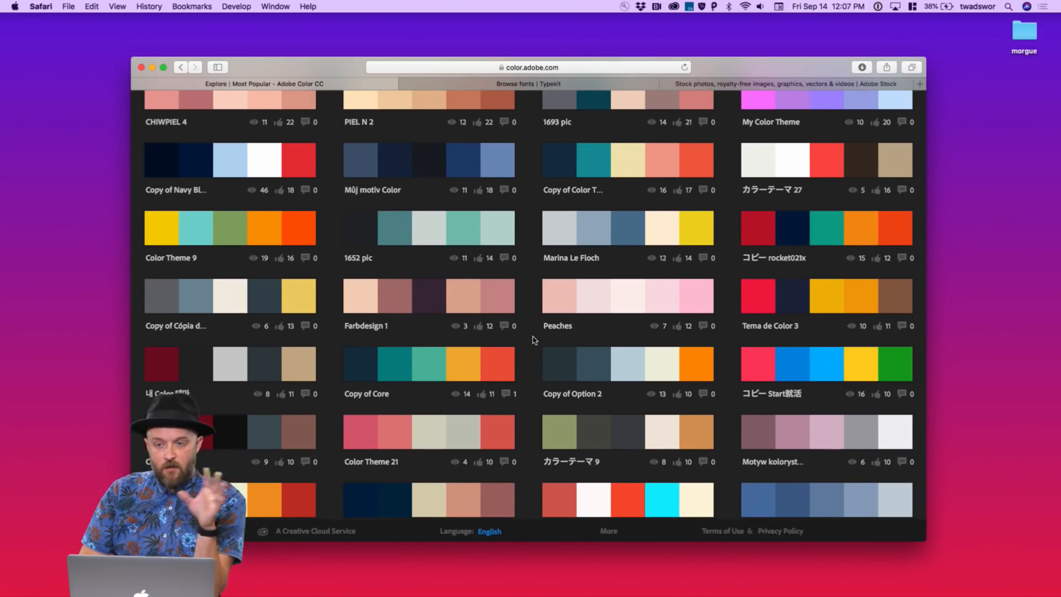
{"action": "scroll", "coordinate": [533, 339], "scroll_direction": "up", "scroll_amount": 15}
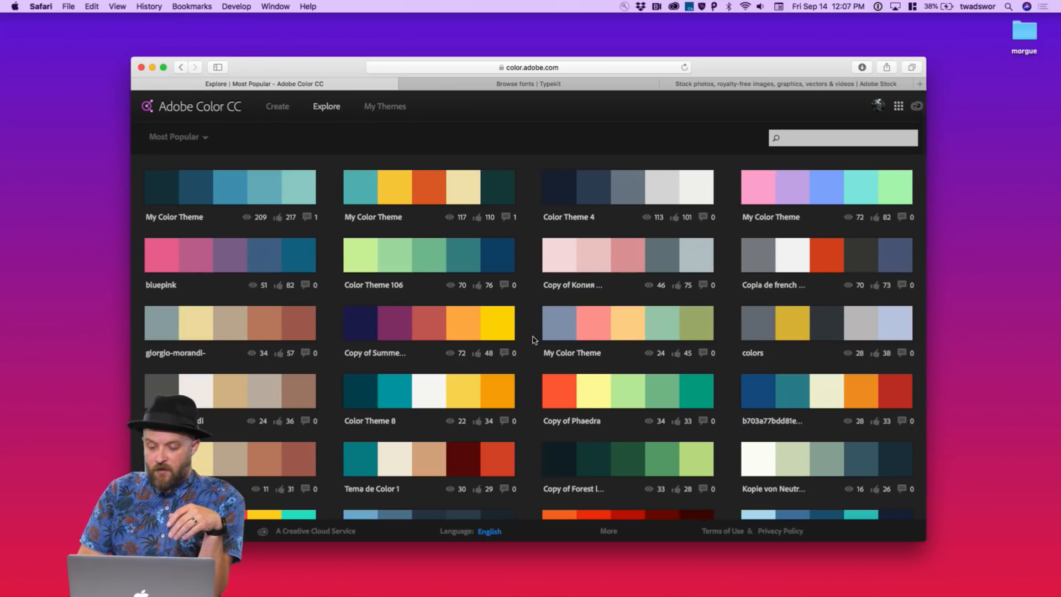
{"action": "scroll", "coordinate": [533, 339], "scroll_direction": "down", "scroll_amount": 2}
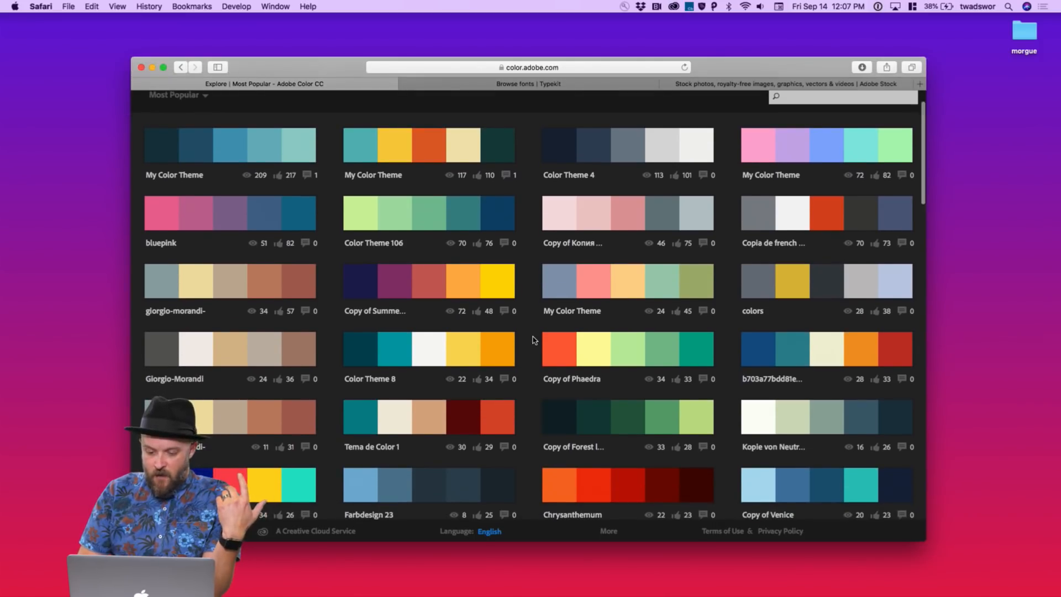
{"action": "scroll", "coordinate": [534, 339], "scroll_direction": "down", "scroll_amount": 5}
{"action": "scroll", "coordinate": [534, 378], "scroll_direction": "down", "scroll_amount": 6}
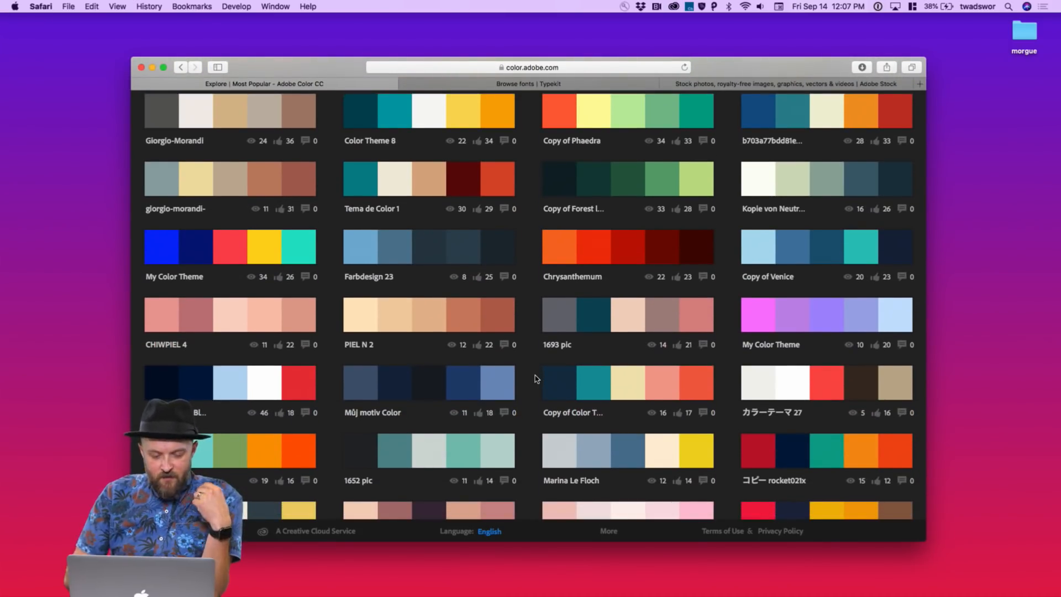
{"action": "scroll", "coordinate": [534, 378], "scroll_direction": "down", "scroll_amount": 2}
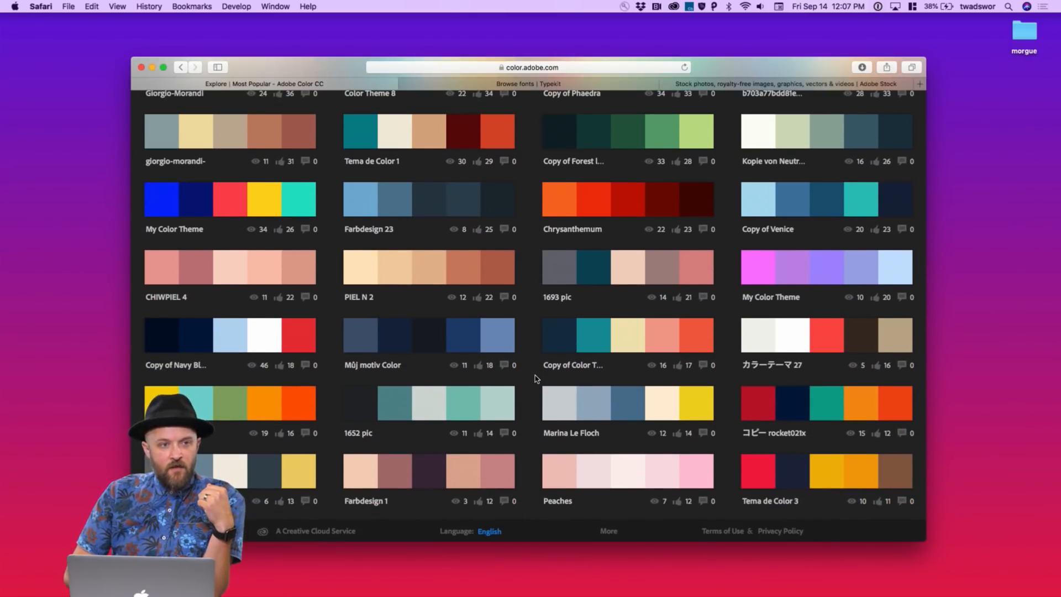
{"action": "scroll", "coordinate": [534, 378], "scroll_direction": "down", "scroll_amount": 5}
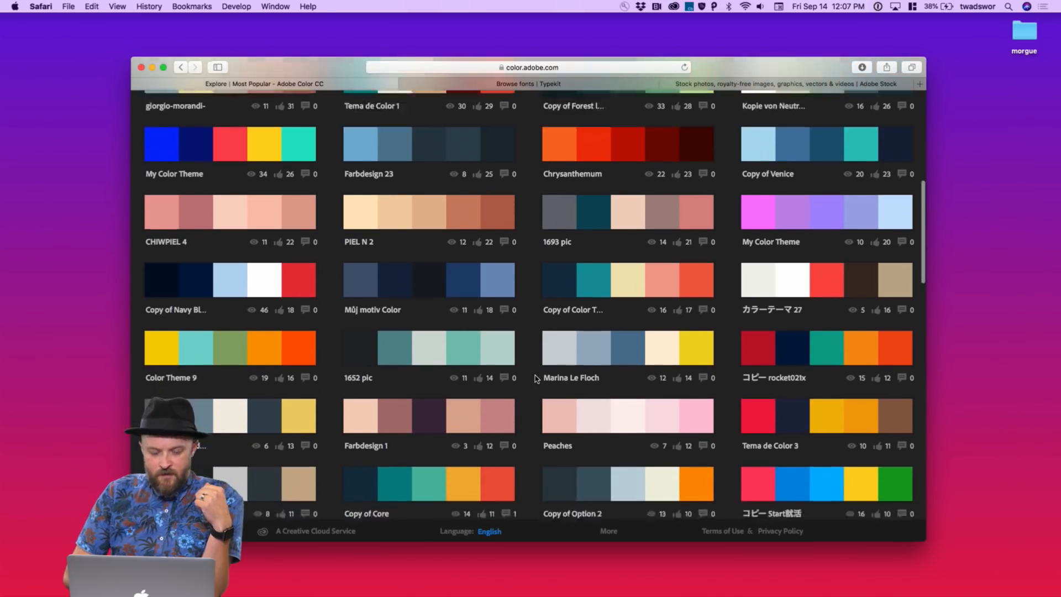
{"action": "scroll", "coordinate": [535, 378], "scroll_direction": "down", "scroll_amount": 9}
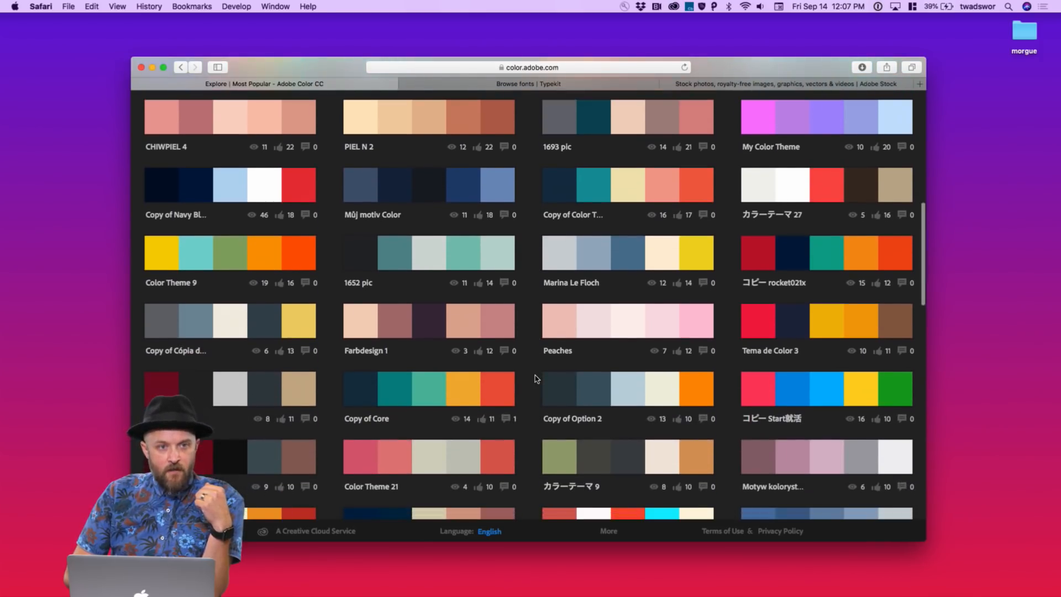
{"action": "scroll", "coordinate": [534, 378], "scroll_direction": "down", "scroll_amount": 1}
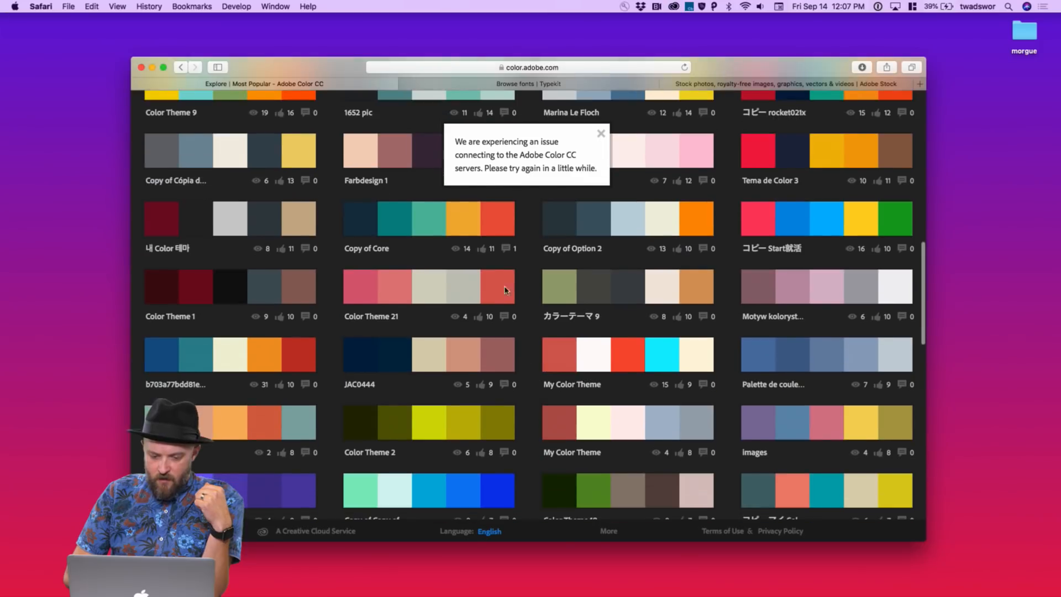
{"action": "scroll", "coordinate": [519, 366], "scroll_direction": "down", "scroll_amount": 6}
{"action": "scroll", "coordinate": [519, 366], "scroll_direction": "down", "scroll_amount": 8}
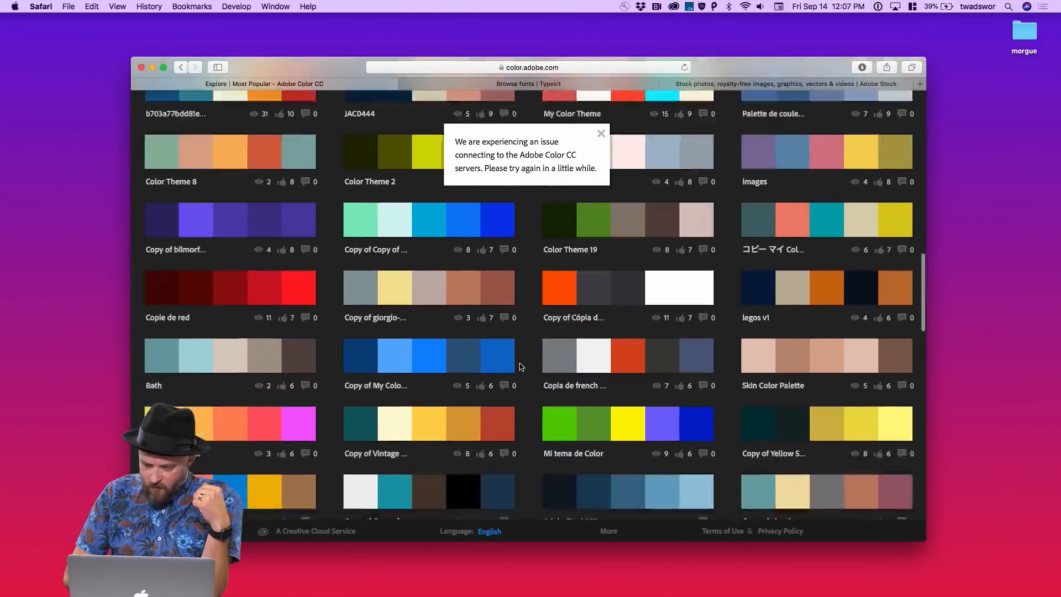
{"action": "scroll", "coordinate": [519, 367], "scroll_direction": "up", "scroll_amount": 20}
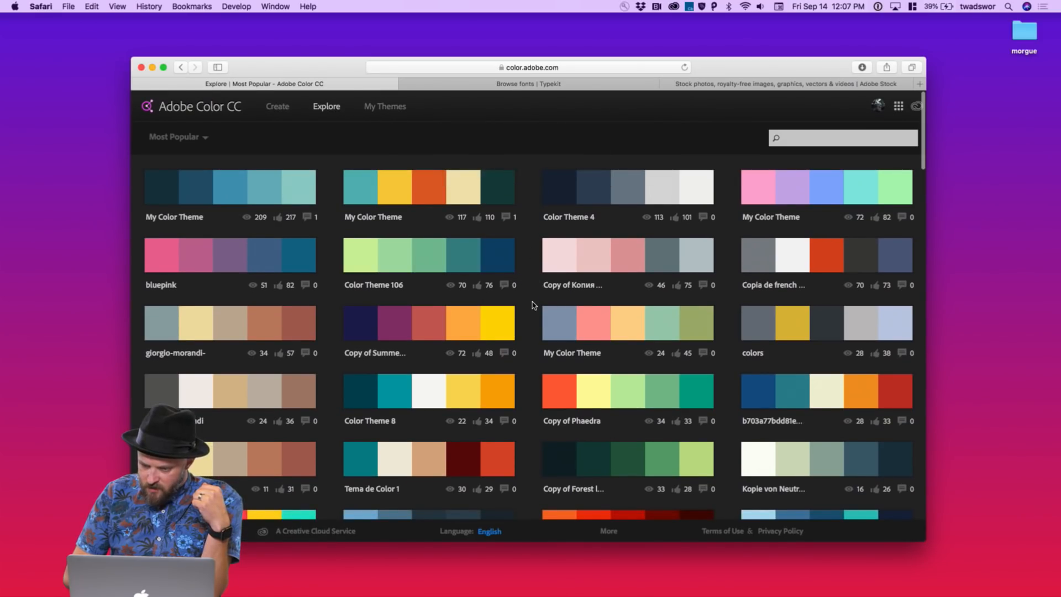
{"action": "scroll", "coordinate": [533, 304], "scroll_direction": "down", "scroll_amount": 15}
{"action": "scroll", "coordinate": [534, 304], "scroll_direction": "down", "scroll_amount": 16}
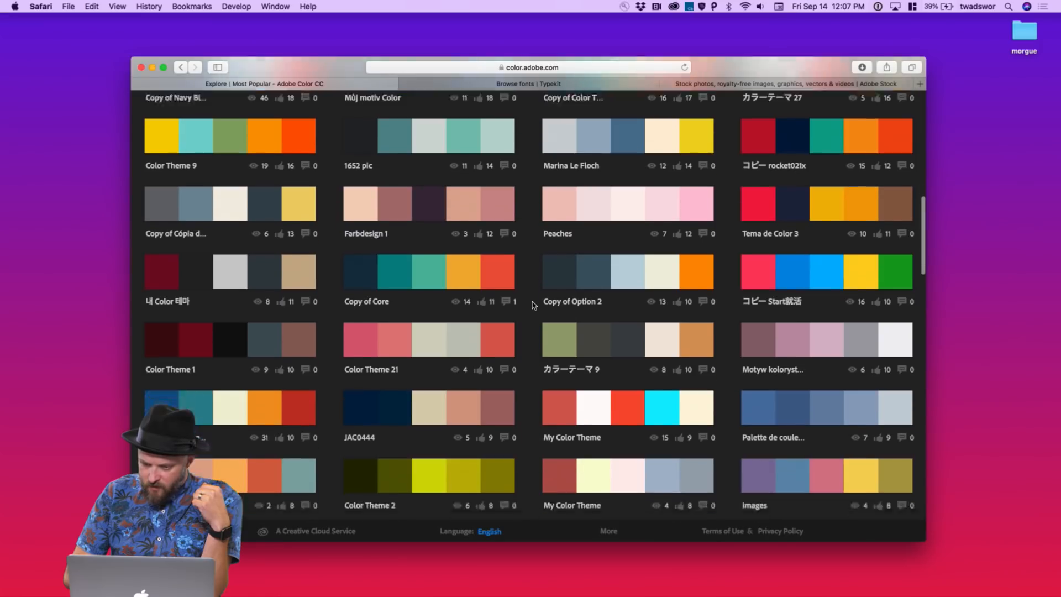
{"action": "scroll", "coordinate": [533, 305], "scroll_direction": "down", "scroll_amount": 7}
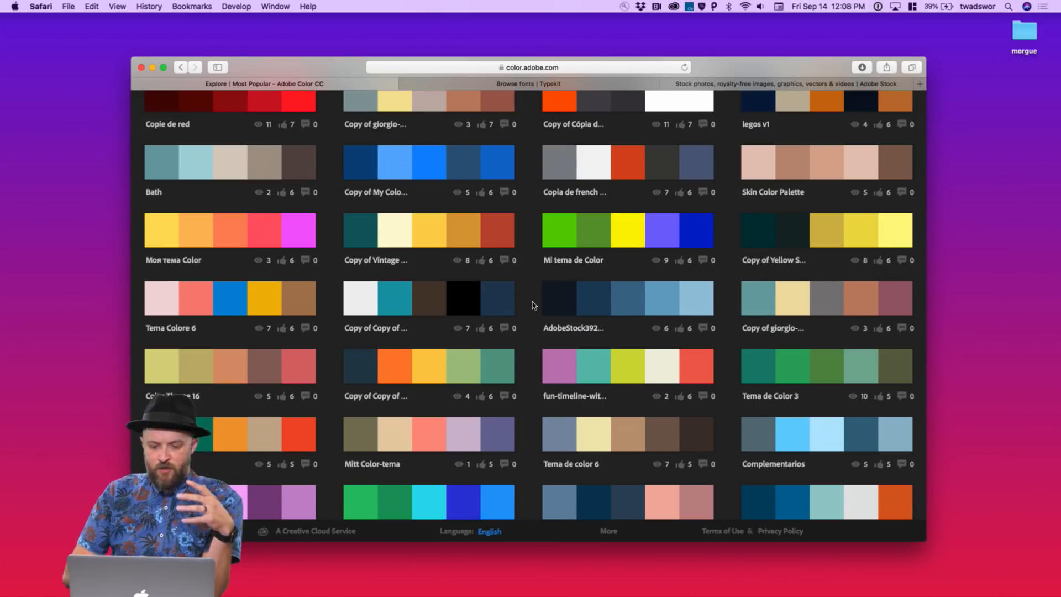
{"action": "mouse_move", "coordinate": [471, 302]}
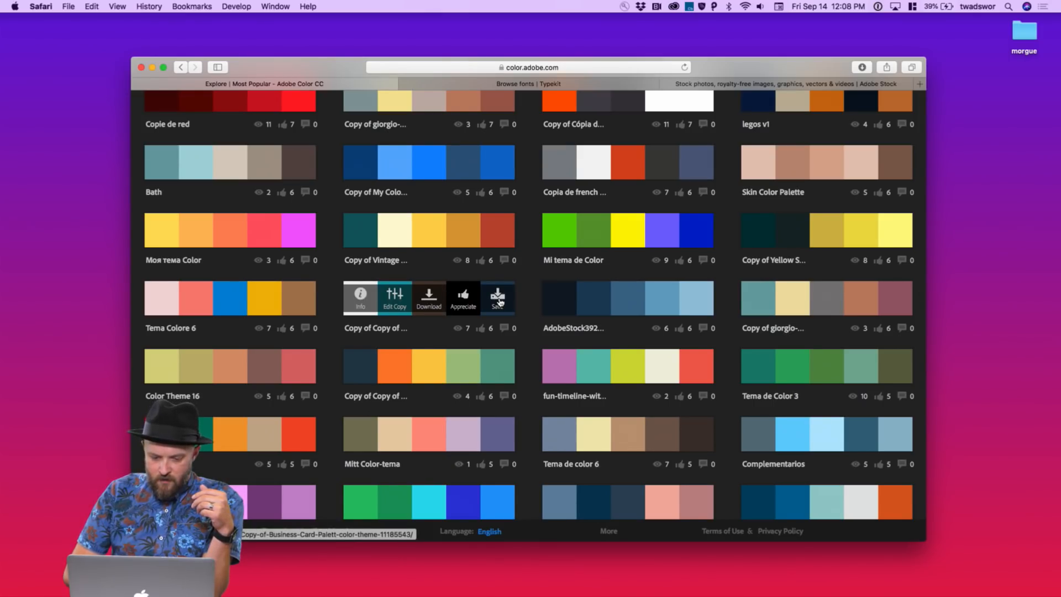
{"action": "scroll", "coordinate": [497, 301], "scroll_direction": "down", "scroll_amount": 1}
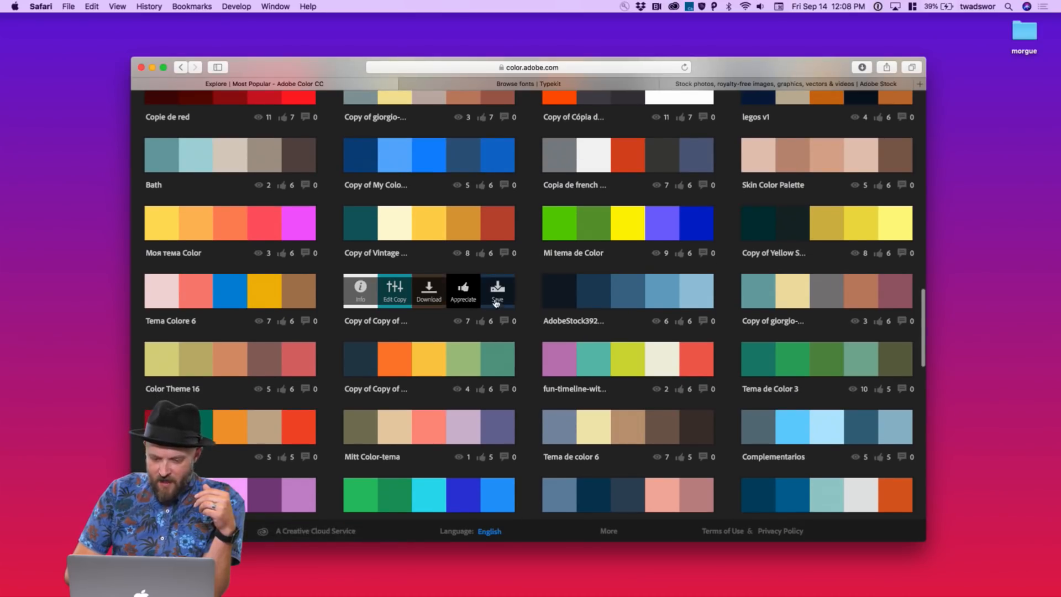
While saving the palette, create a new library named DAF Preso Kit
{"action": "left_click", "coordinate": [497, 296]}
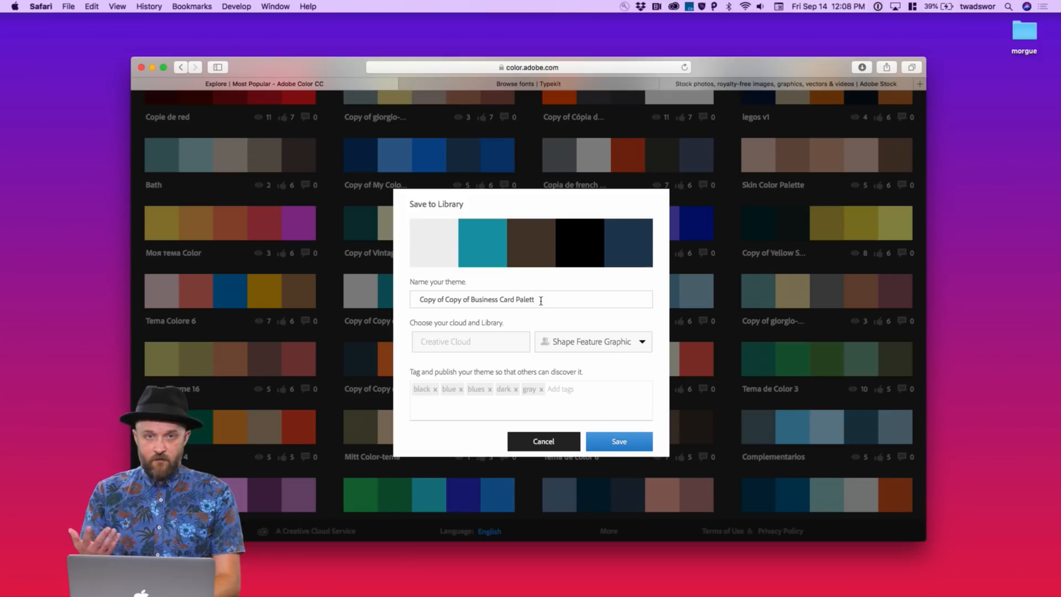
{"action": "left_click", "coordinate": [580, 343]}
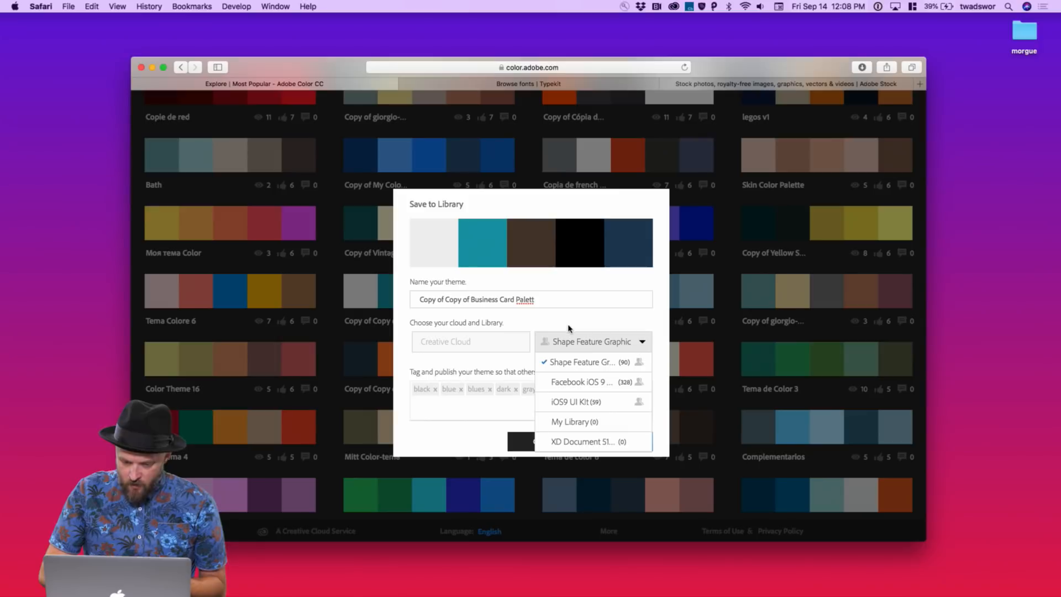
{"action": "left_click", "coordinate": [568, 328]}
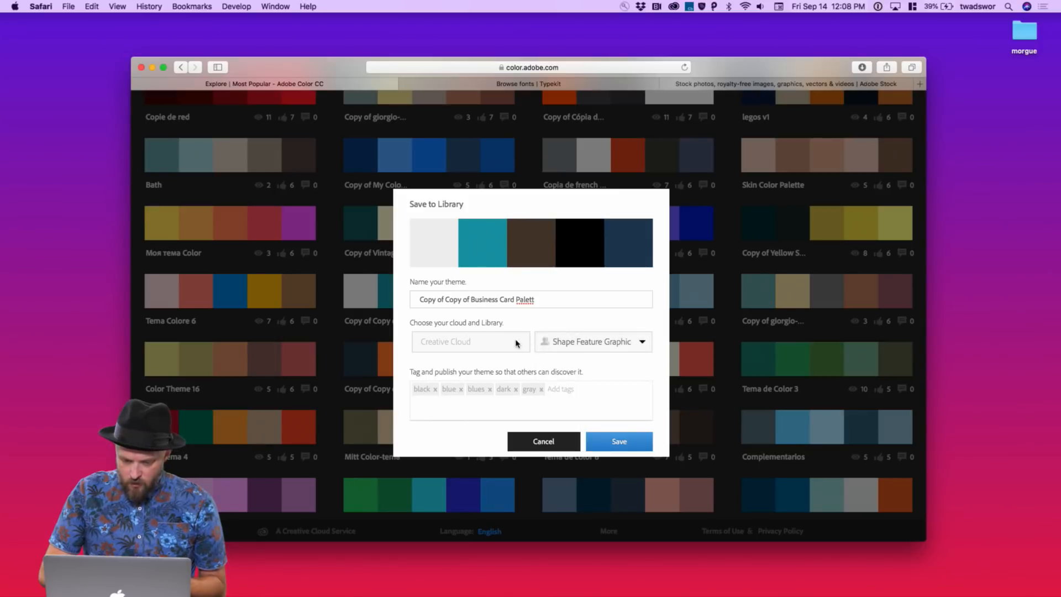
{"action": "left_click", "coordinate": [641, 341]}
{"action": "scroll", "coordinate": [599, 422], "scroll_direction": "down", "scroll_amount": 3}
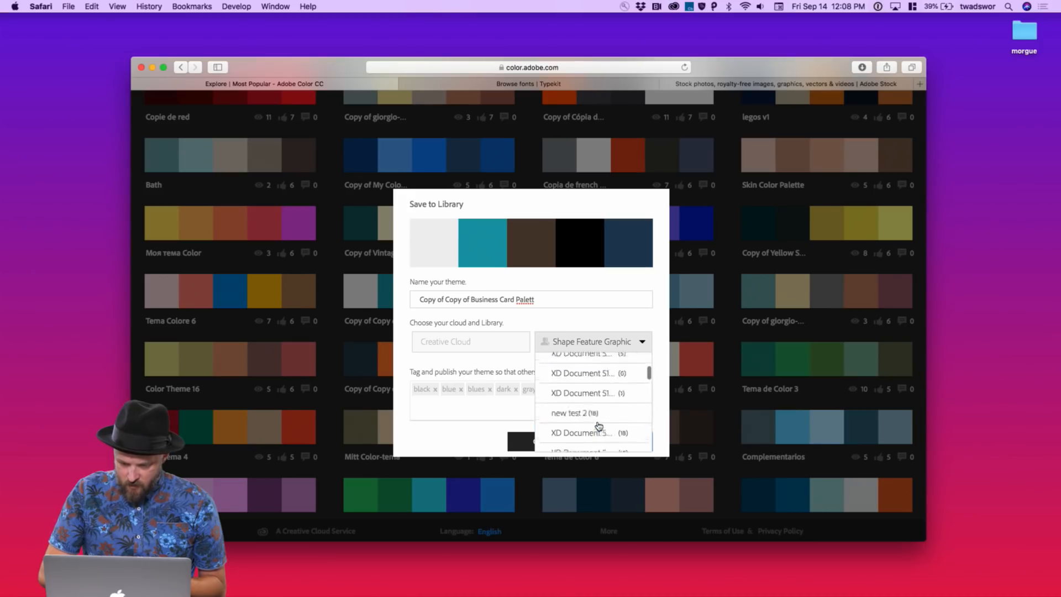
{"action": "scroll", "coordinate": [599, 424], "scroll_direction": "down", "scroll_amount": 6}
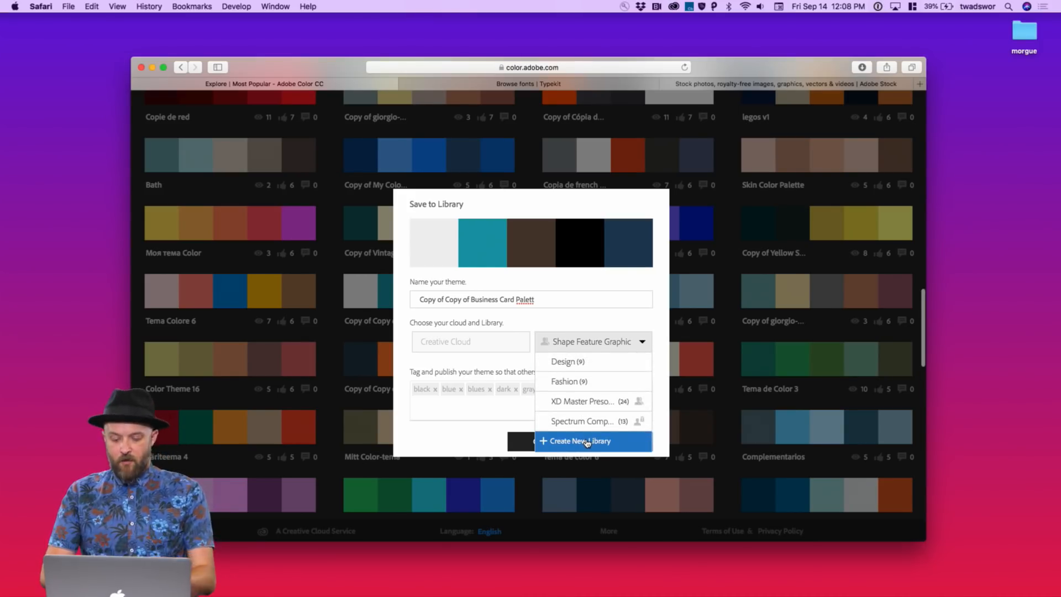
{"action": "left_click", "coordinate": [586, 441]}
{"action": "type", "text": "DAF Preso"}
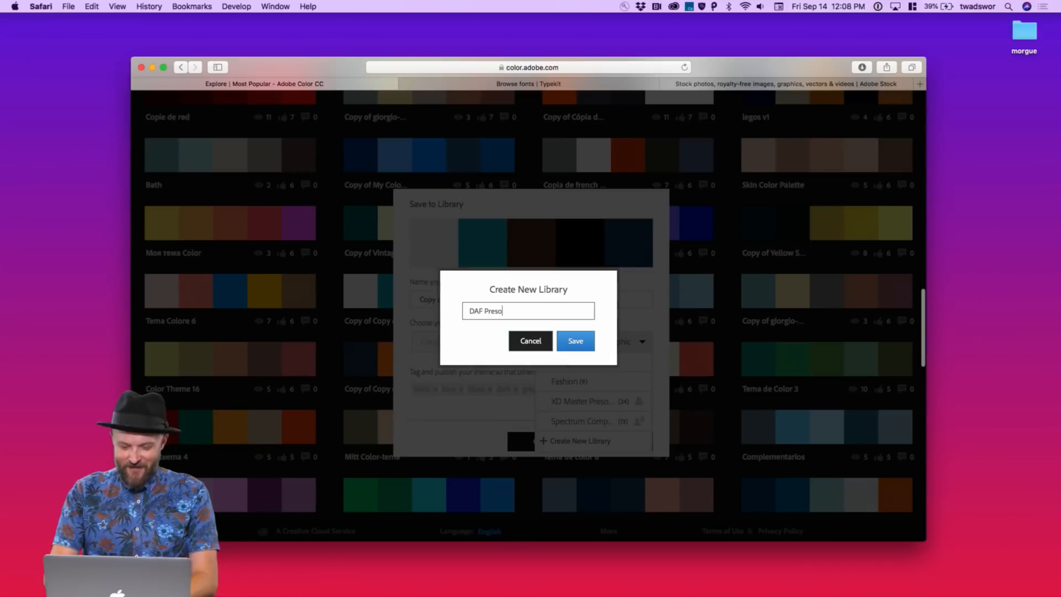
{"action": "type", "text": " kit"}
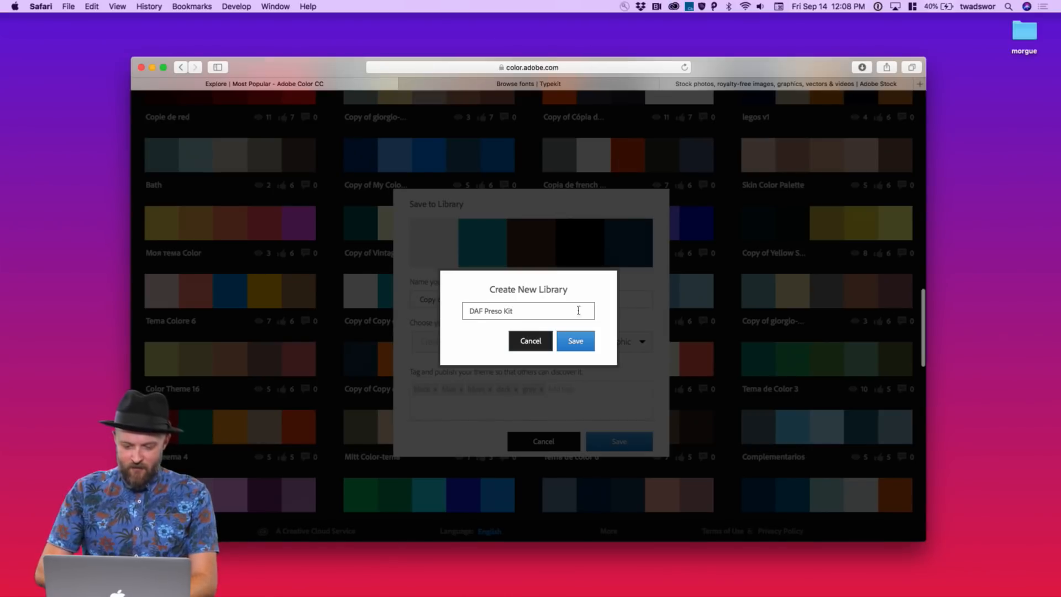
{"action": "left_click", "coordinate": [575, 340]}
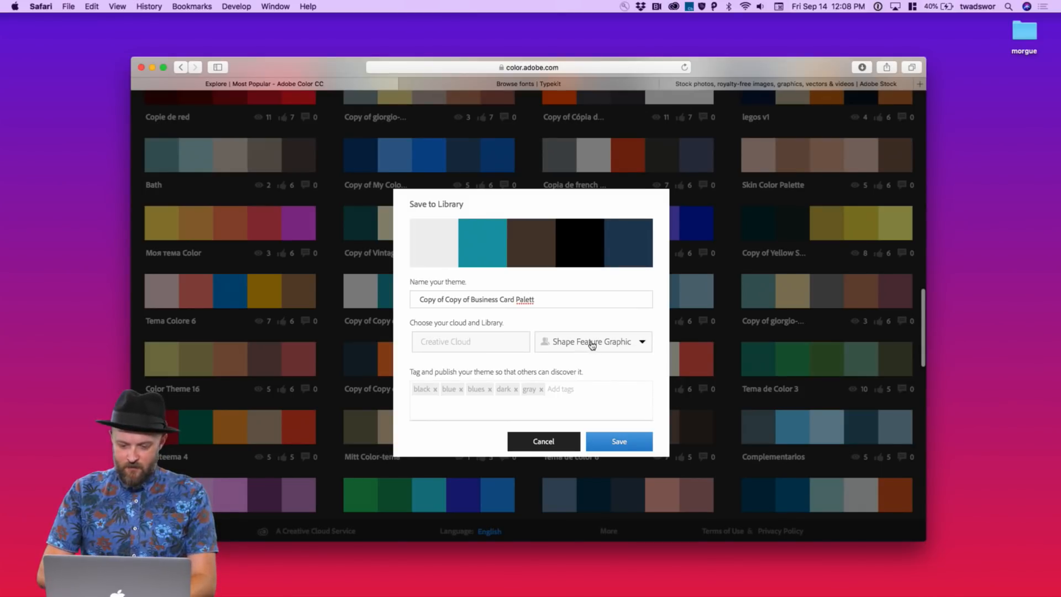
Save the theme as Dope into the DAF Preso Kit library
{"action": "left_click", "coordinate": [601, 344]}
{"action": "scroll", "coordinate": [607, 398], "scroll_direction": "down", "scroll_amount": 3}
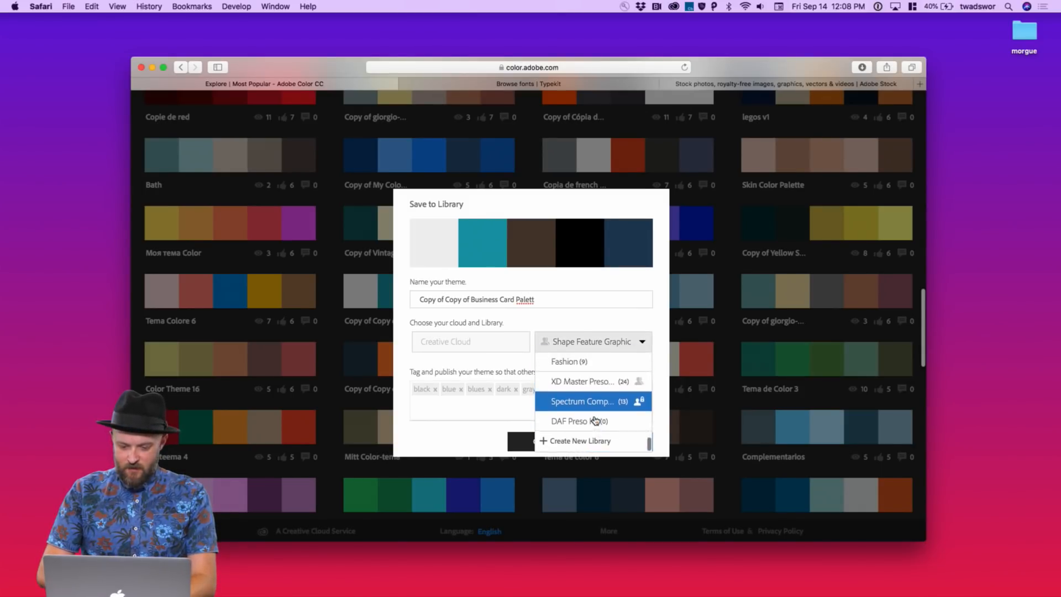
{"action": "left_click", "coordinate": [594, 421]}
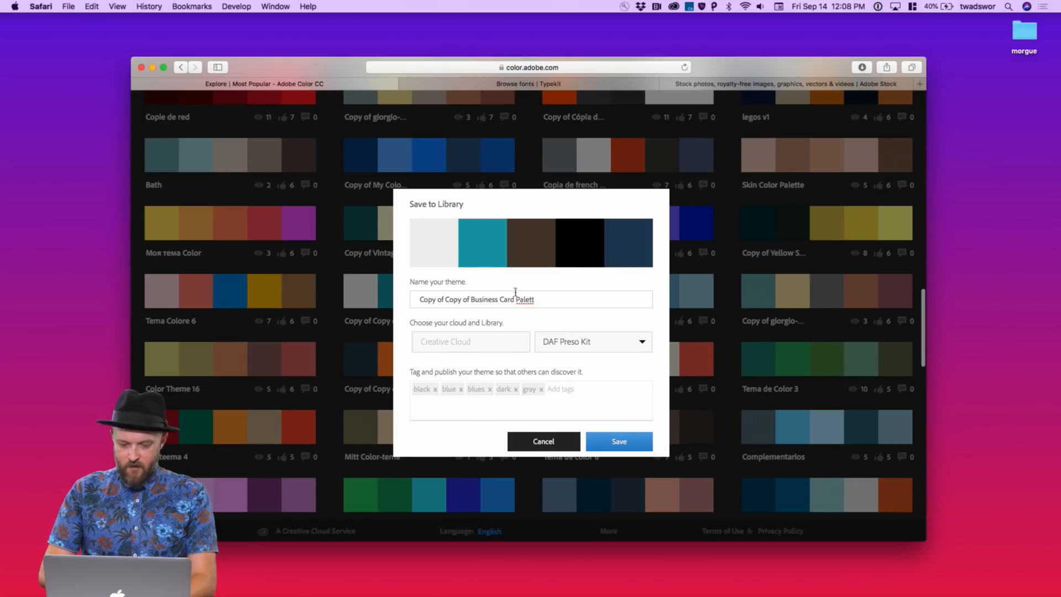
{"action": "triple_click", "coordinate": [549, 303]}
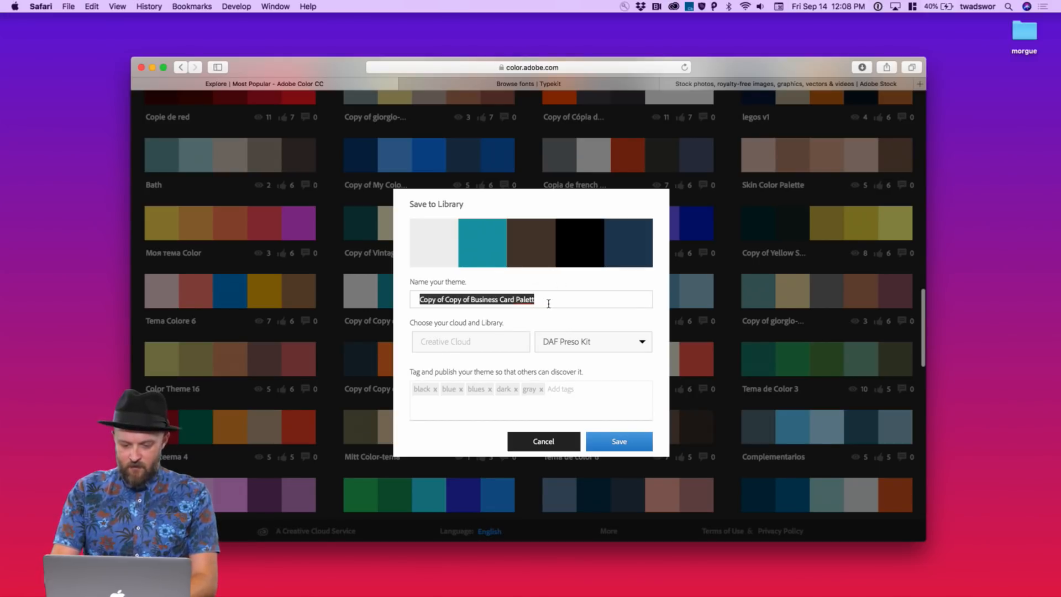
{"action": "type", "text": "Dope"}
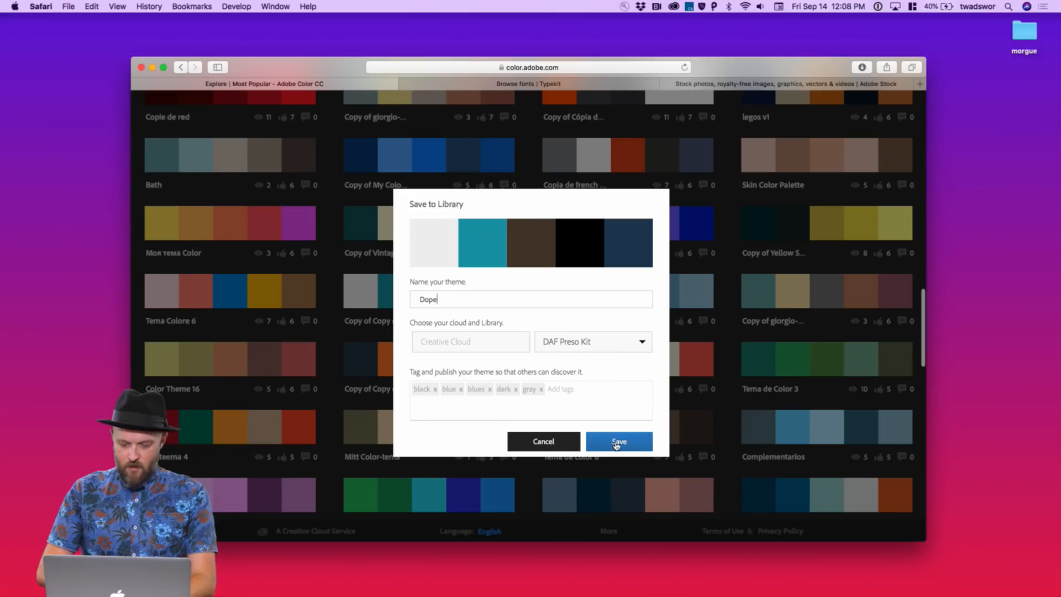
{"action": "left_click", "coordinate": [616, 443]}
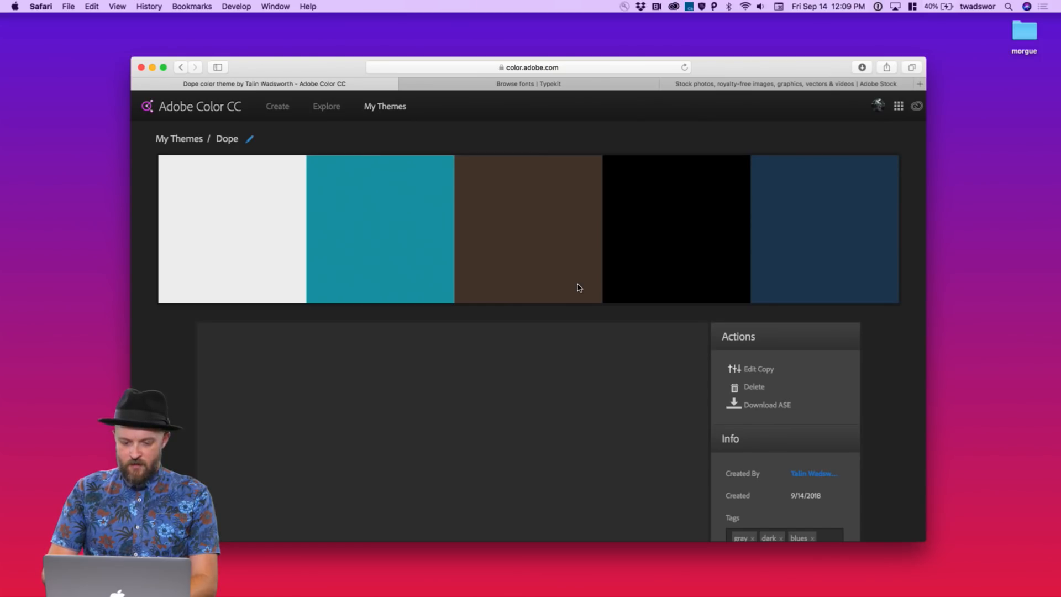
Close the material-design document in XD and create a new blank Untitled-1 document
{"action": "key", "text": "ctrl+Left"}
{"action": "key", "text": "ctrl+Left"}
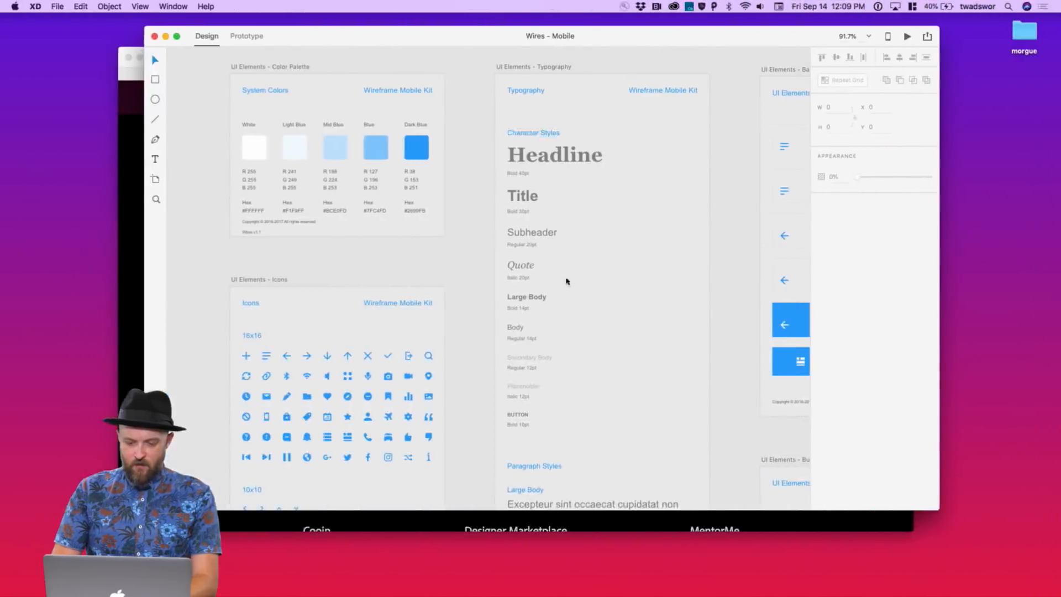
{"action": "left_click_drag", "start_coordinate": [473, 39], "coordinate": [467, 65]}
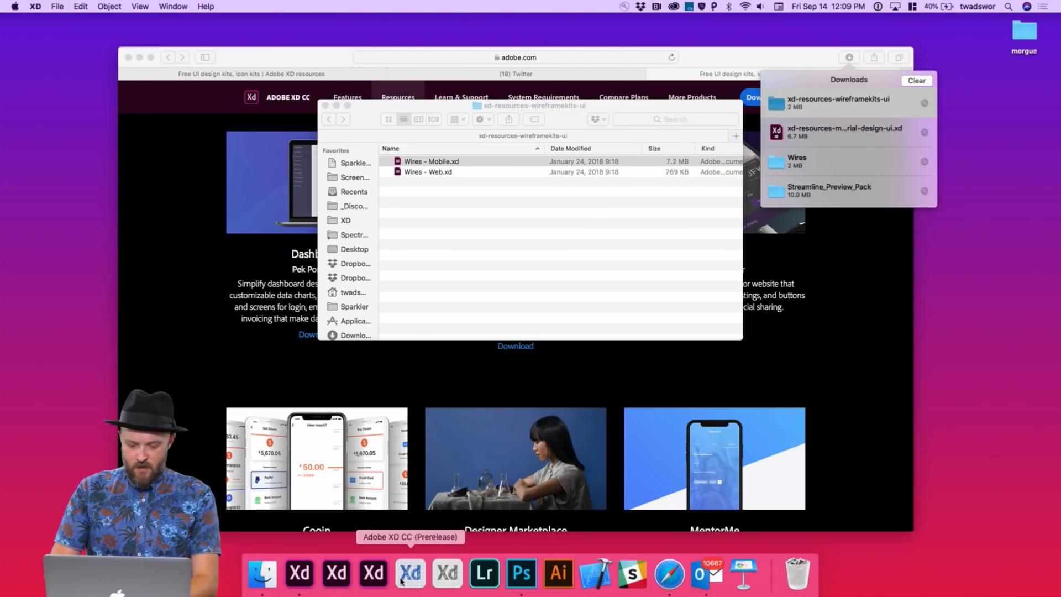
{"action": "left_click", "coordinate": [371, 569]}
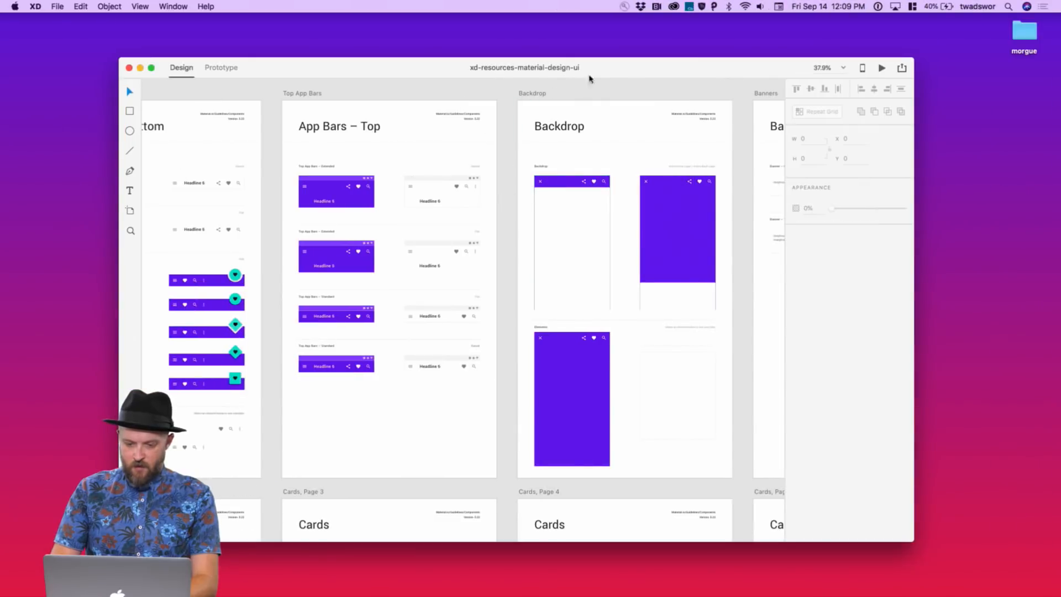
{"action": "key", "text": "super+w"}
{"action": "key", "text": "super+n"}
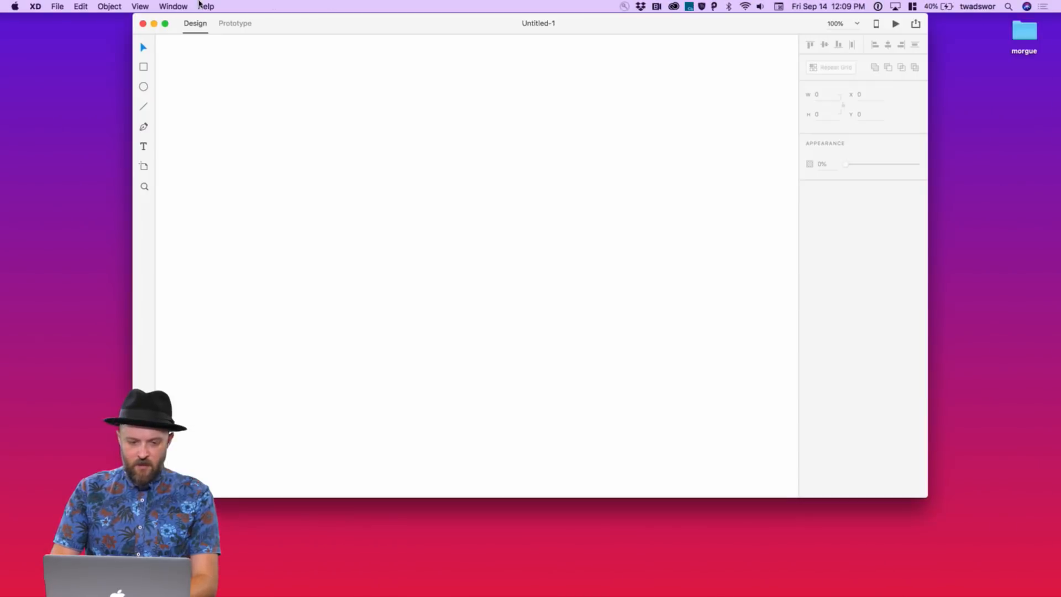
{"action": "left_click_drag", "start_coordinate": [305, 24], "coordinate": [302, 75]}
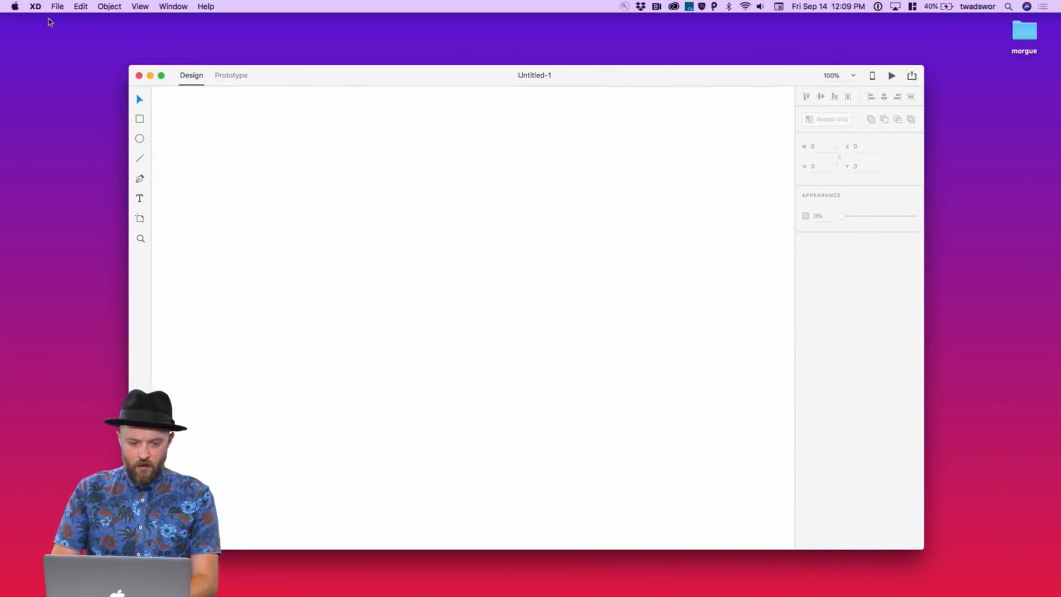
View the DAF Preso Kit library in the CC Libraries panel, then close the panel
{"action": "left_click", "coordinate": [57, 6]}
{"action": "left_click", "coordinate": [77, 63]}
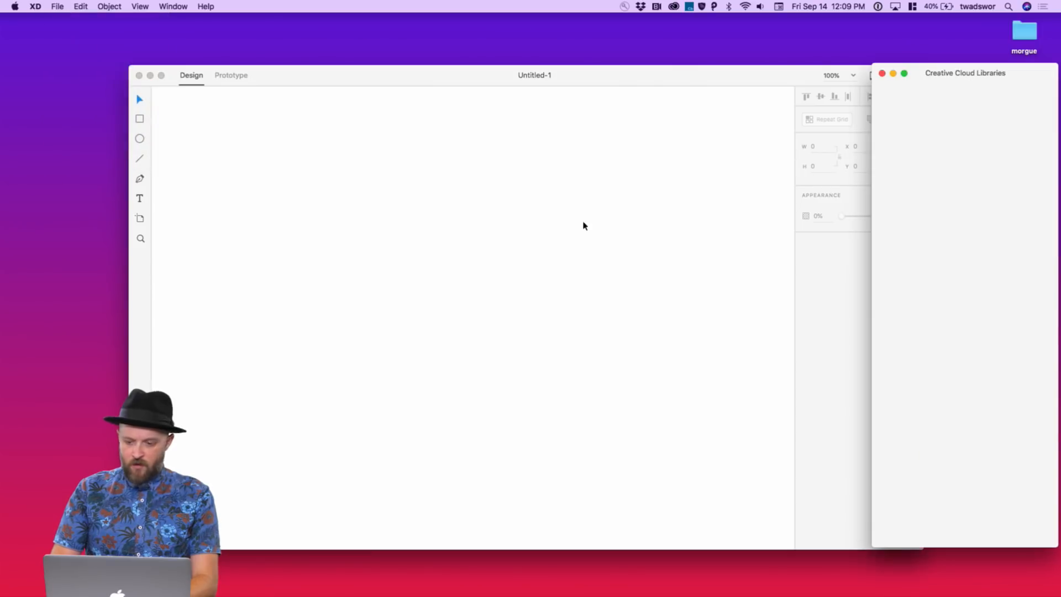
{"action": "left_click_drag", "start_coordinate": [933, 73], "coordinate": [883, 73]}
{"action": "left_click", "coordinate": [892, 105]}
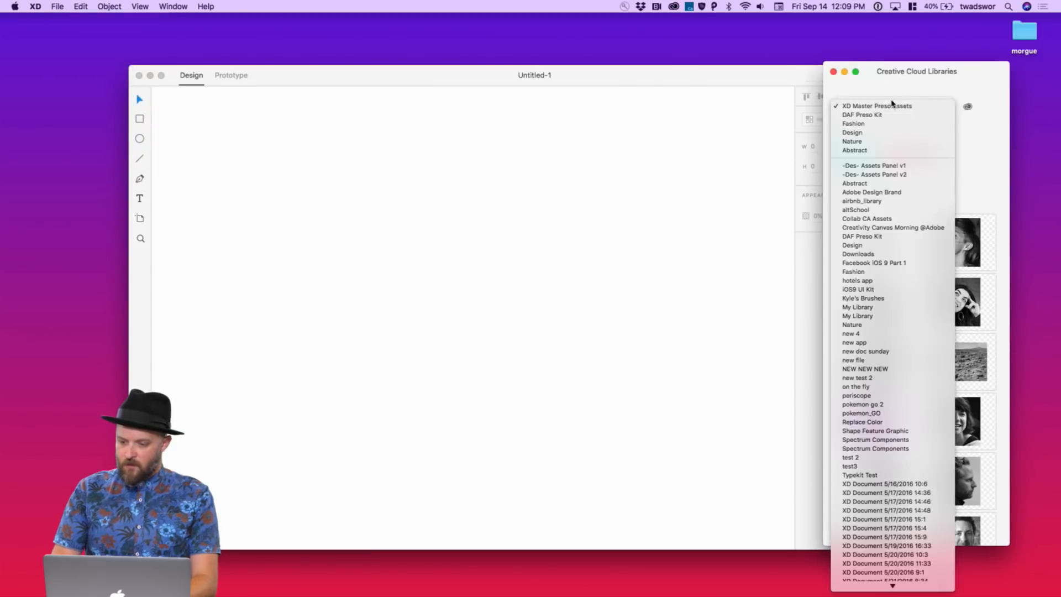
{"action": "left_click", "coordinate": [891, 116]}
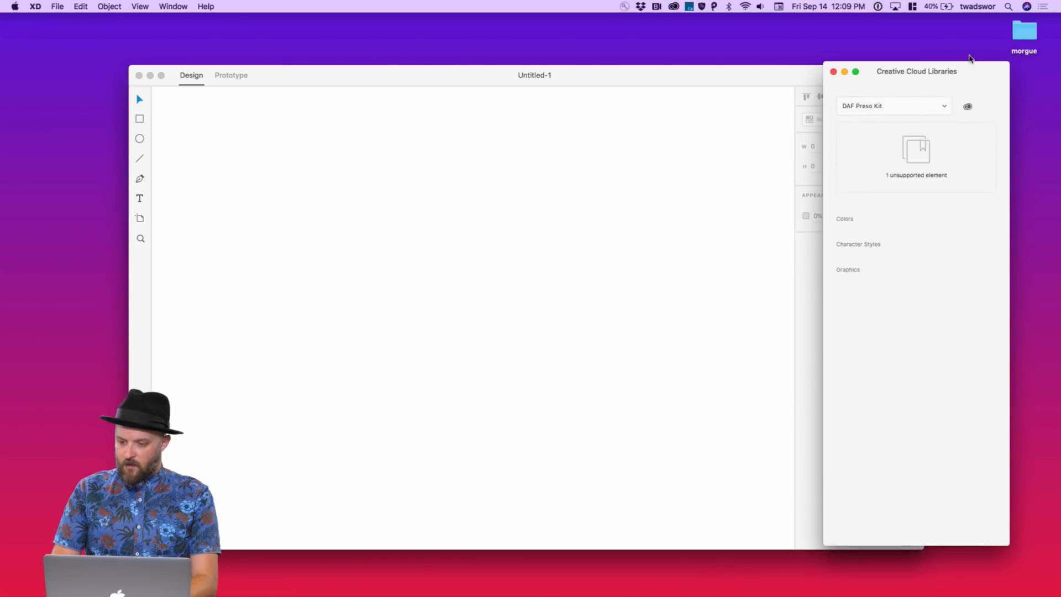
{"action": "left_click_drag", "start_coordinate": [969, 72], "coordinate": [951, 69]}
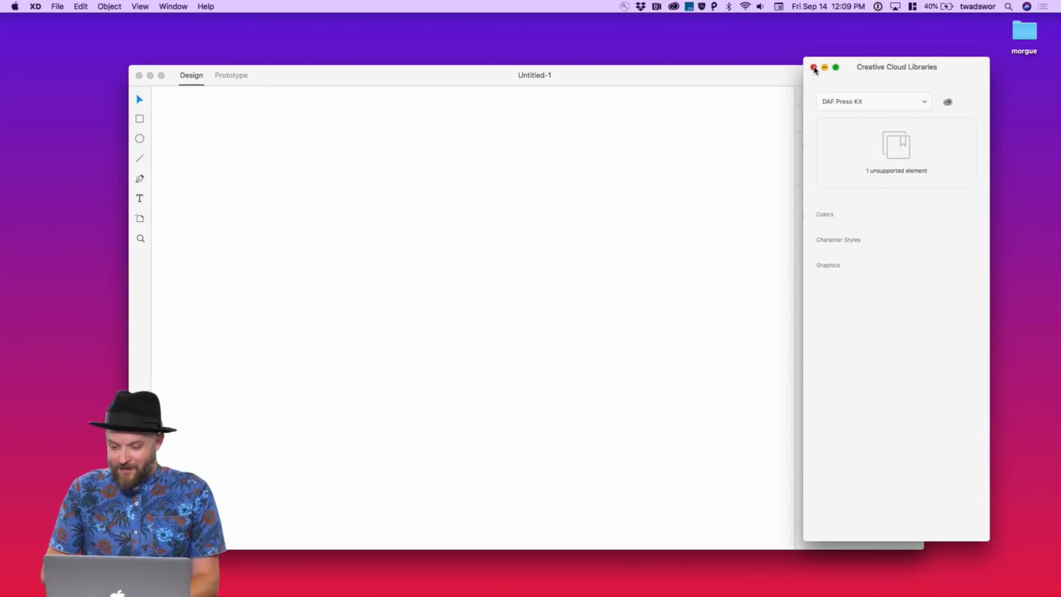
{"action": "left_click", "coordinate": [813, 68]}
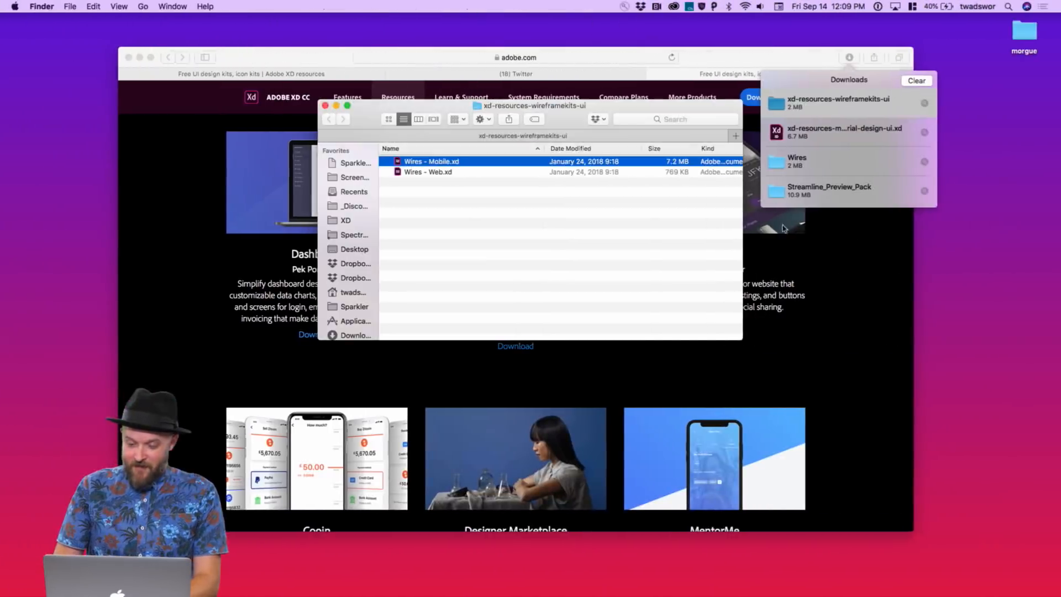
Screenshot the five Dope theme swatches in Safari and paste them onto the XD canvas
{"action": "left_click", "coordinate": [802, 331]}
{"action": "left_click", "coordinate": [828, 291]}
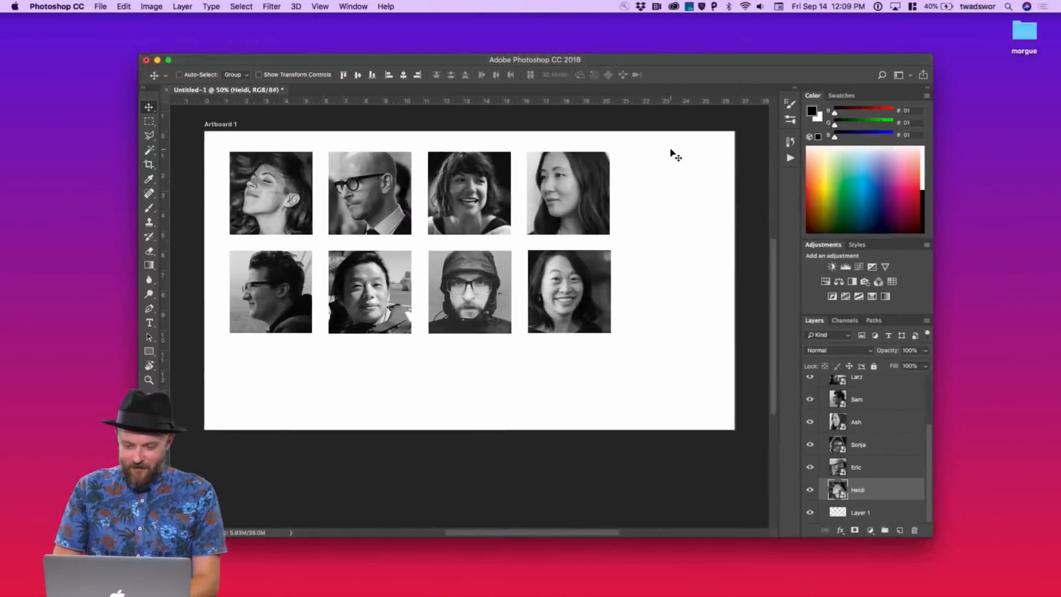
{"action": "key", "text": "ctrl+Right"}
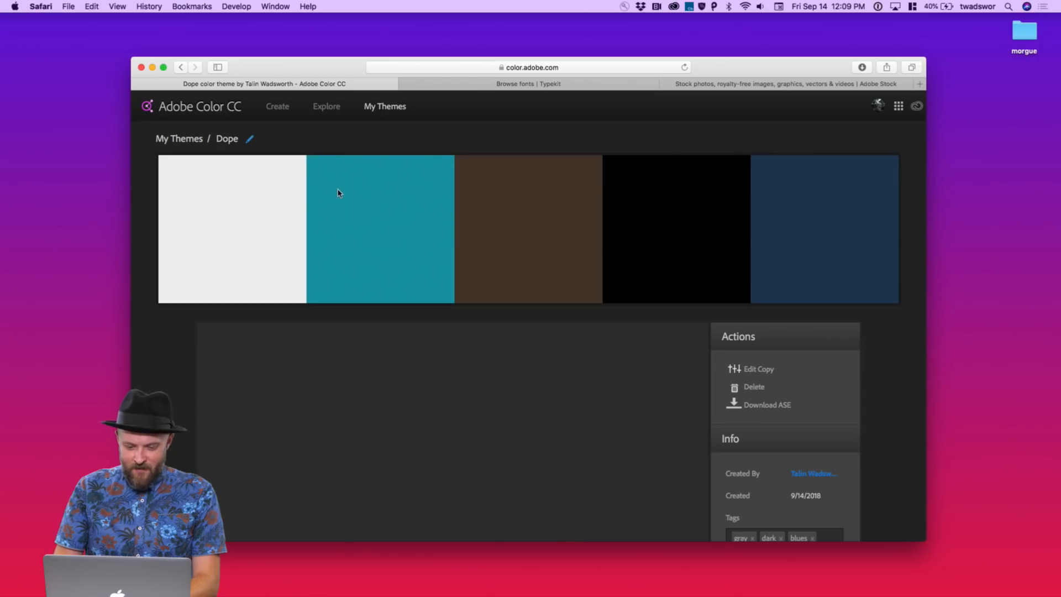
{"action": "key", "text": "super+shift+4"}
{"action": "left_click_drag", "start_coordinate": [172, 160], "coordinate": [867, 291]}
{"action": "key", "text": "ctrl+Left"}
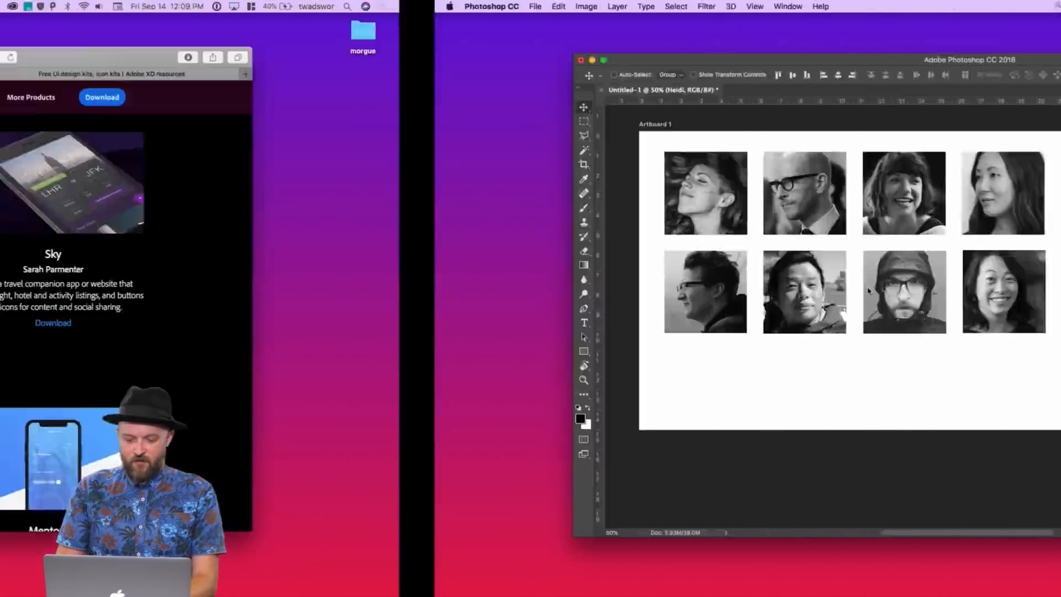
{"action": "key", "text": "ctrl+Left"}
{"action": "key", "text": "cmd+v"}
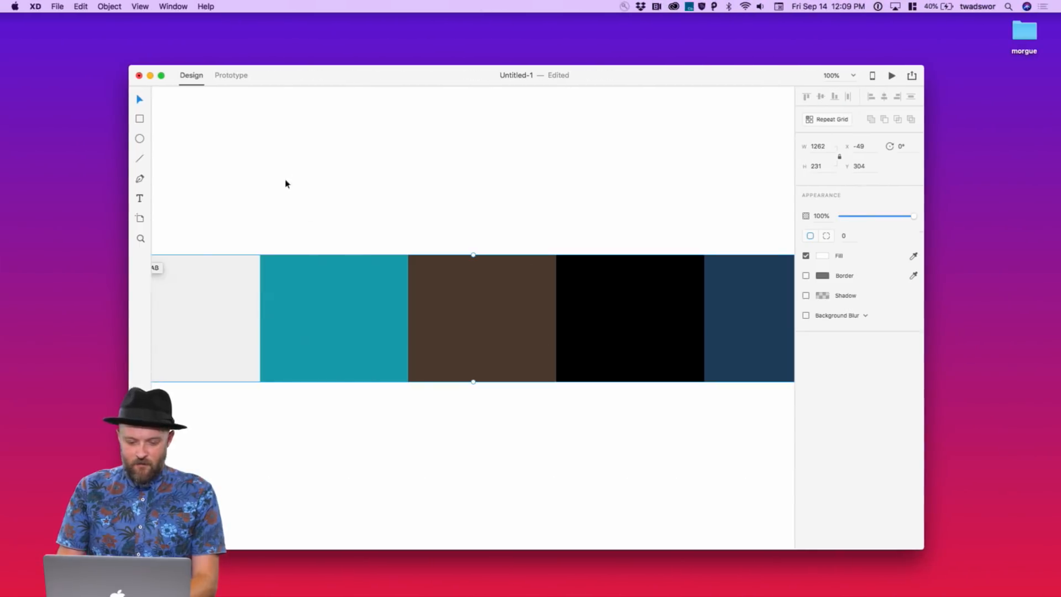
Draw a trial square above the swatches, then undo it and fit the canvas in view
{"action": "key", "text": "r"}
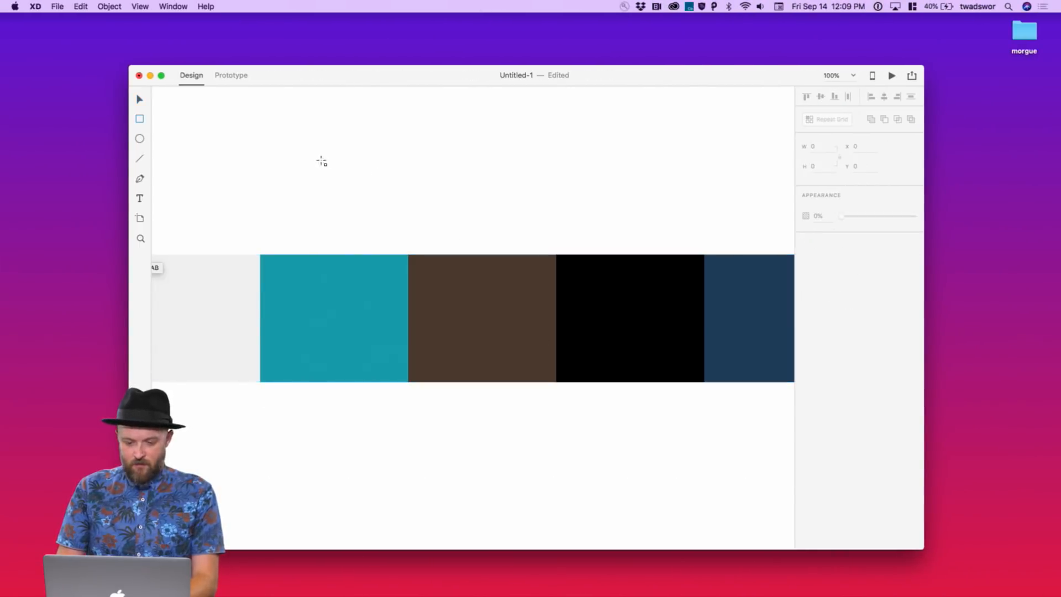
{"action": "mouse_move", "coordinate": [320, 160]}
{"action": "left_mouse_down"}
{"action": "mouse_move", "coordinate": [388, 201]}
{"action": "mouse_move", "coordinate": [385, 216]}
{"action": "left_mouse_up"}
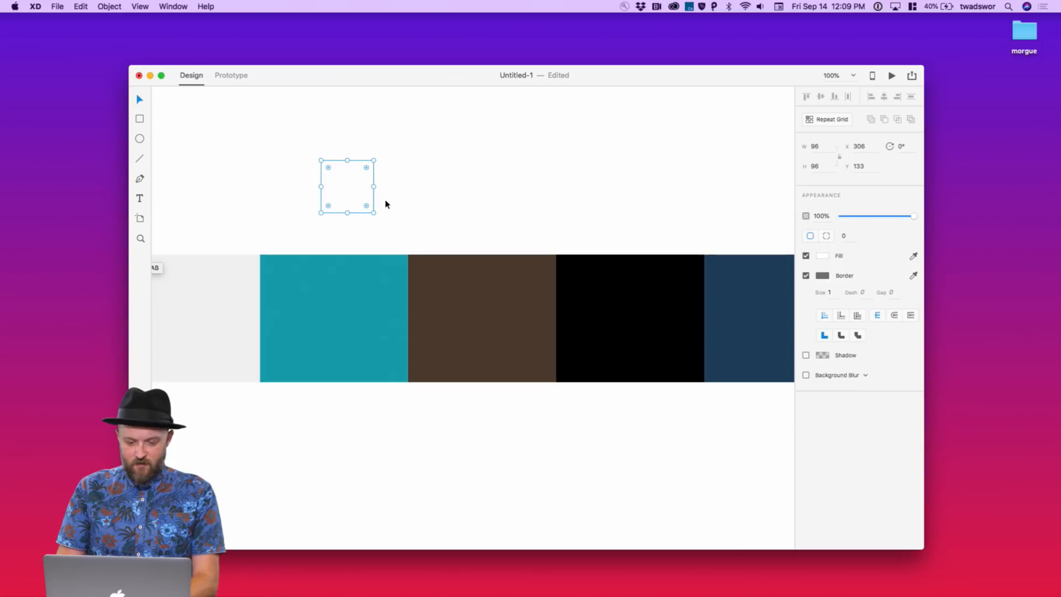
{"action": "left_click", "coordinate": [405, 213]}
{"action": "key", "text": "super+w"}
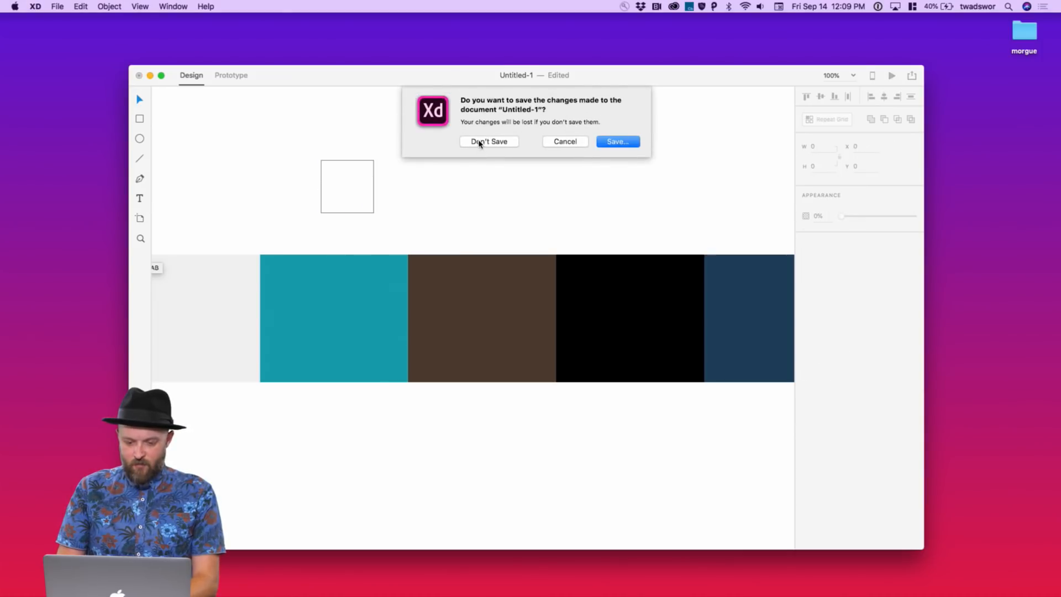
{"action": "left_click", "coordinate": [564, 141]}
{"action": "key", "text": "super+z"}
{"action": "key", "text": "super+0"}
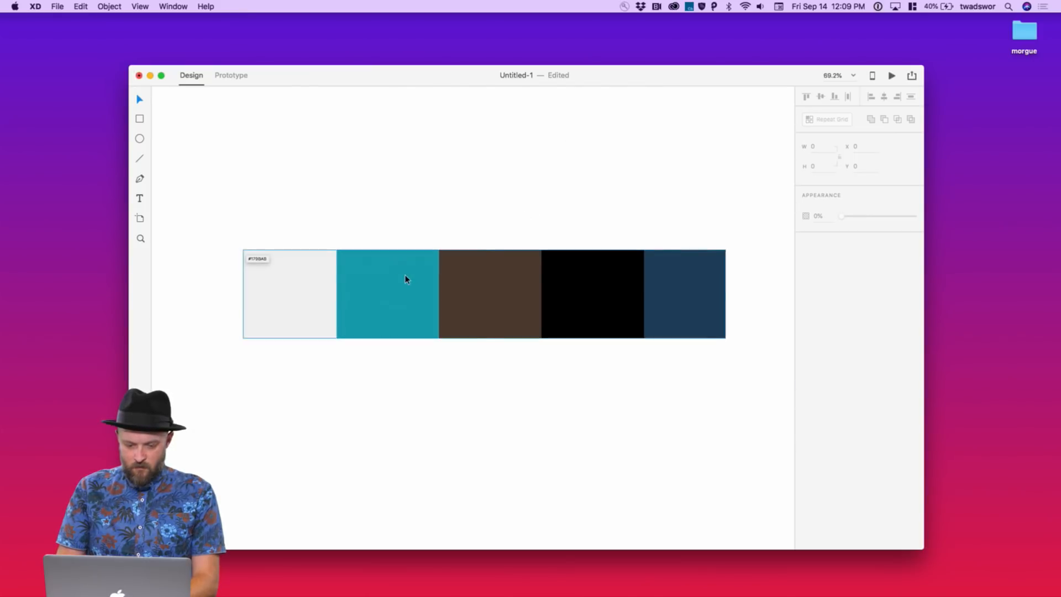
Draw a small square and fill it with the light gray swatch colour using the eyedropper
{"action": "left_click", "coordinate": [405, 279]}
{"action": "scroll", "coordinate": [322, 182], "scroll_direction": "up", "scroll_amount": 5}
{"action": "key", "text": "r"}
{"action": "left_click_drag", "start_coordinate": [305, 175], "coordinate": [332, 204]}
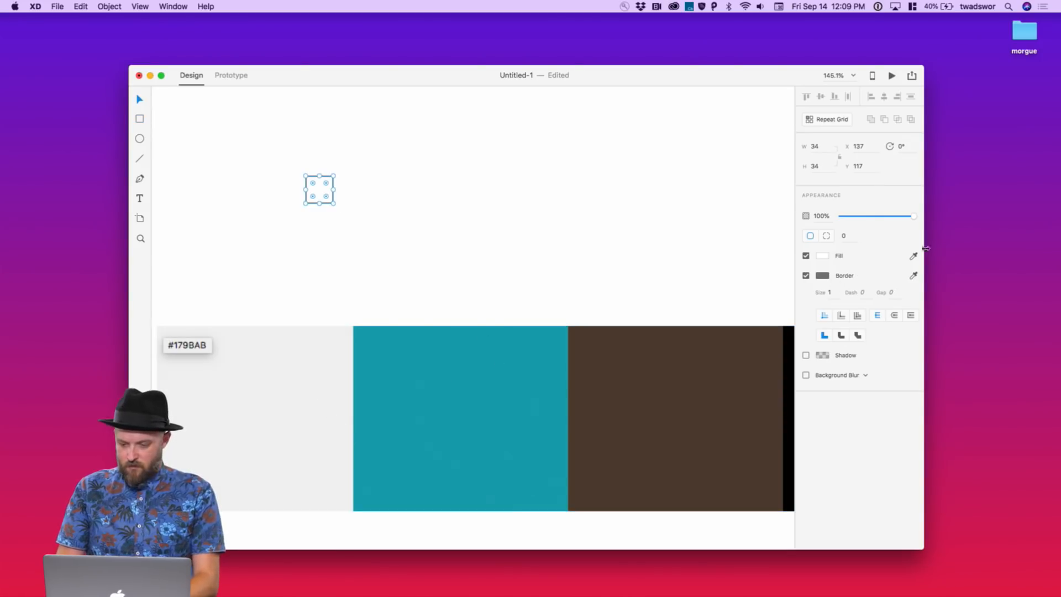
{"action": "left_click", "coordinate": [913, 255]}
{"action": "left_click", "coordinate": [307, 395]}
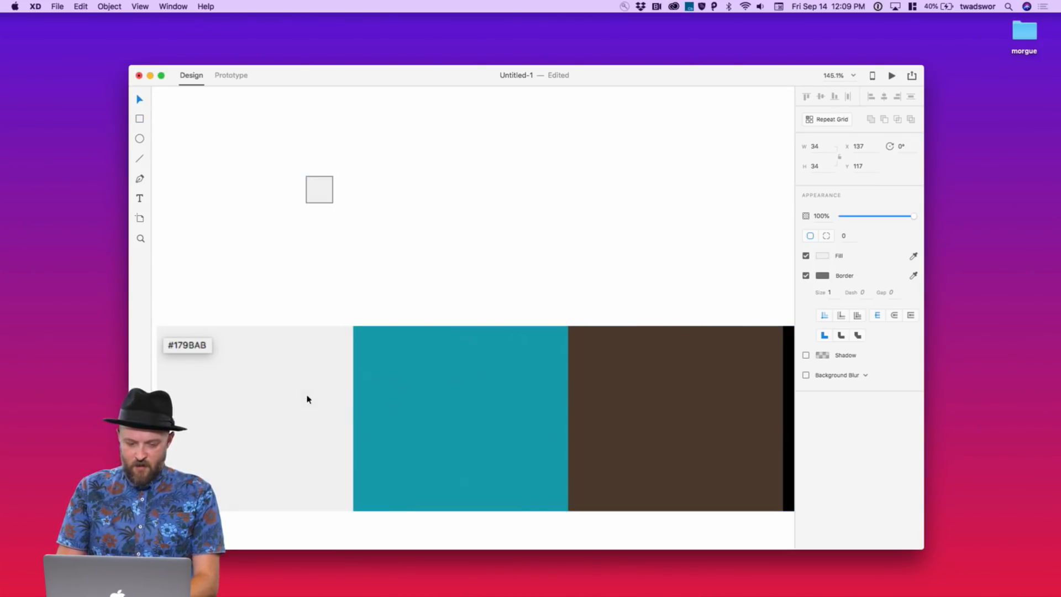
{"action": "left_click", "coordinate": [324, 197]}
Alt-drag two copies to the right, filling them with the palette's teal and brown
{"action": "left_click", "coordinate": [365, 203]}
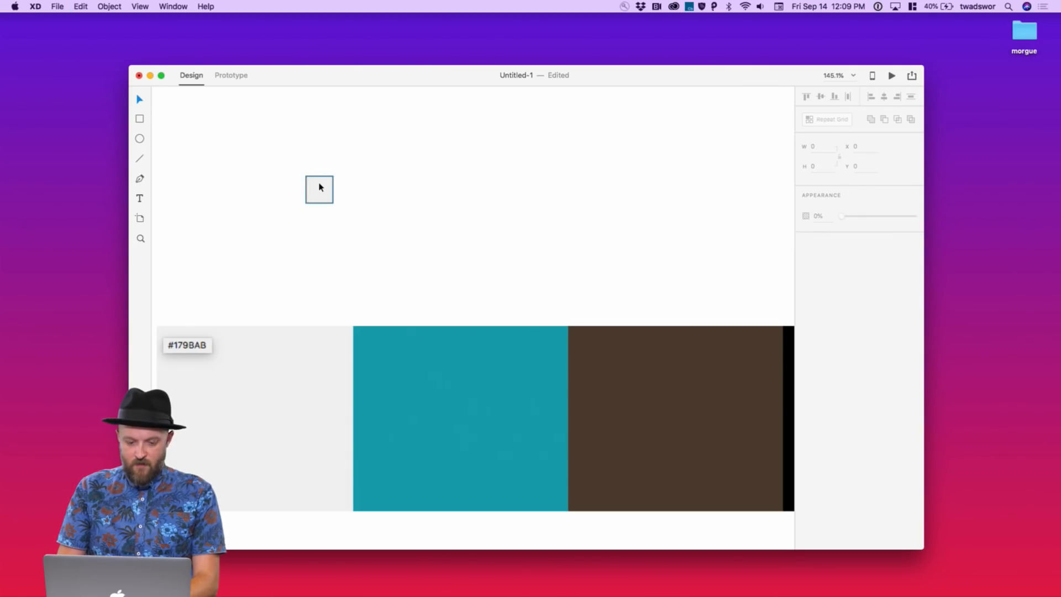
{"action": "left_click", "coordinate": [320, 186]}
{"action": "left_click_drag", "start_coordinate": [320, 187], "coordinate": [356, 187]}
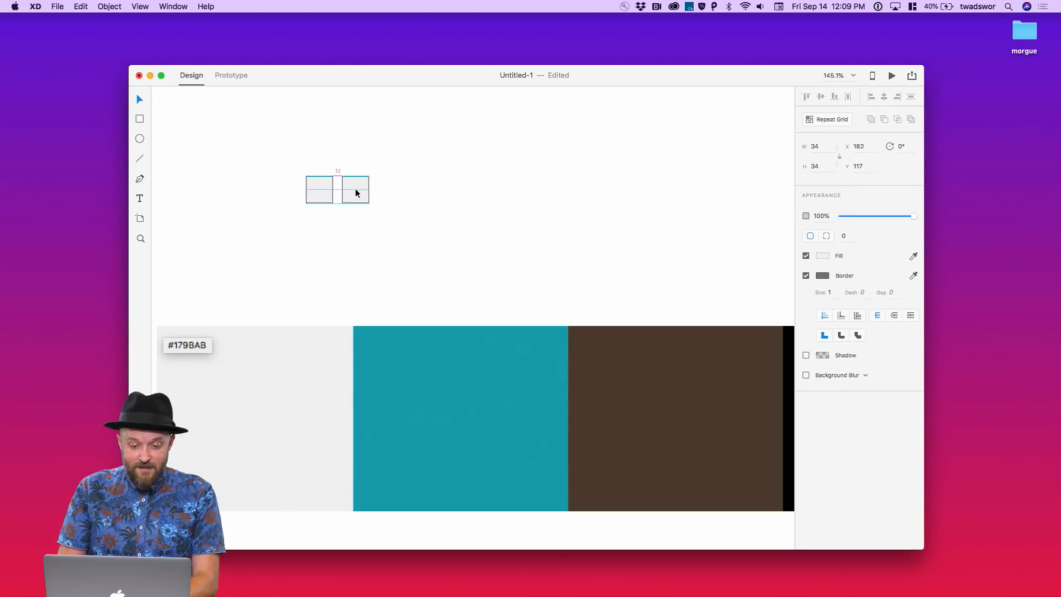
{"action": "left_click", "coordinate": [912, 255]}
{"action": "left_click", "coordinate": [410, 407]}
{"action": "left_click", "coordinate": [395, 195]}
{"action": "left_click", "coordinate": [368, 190]}
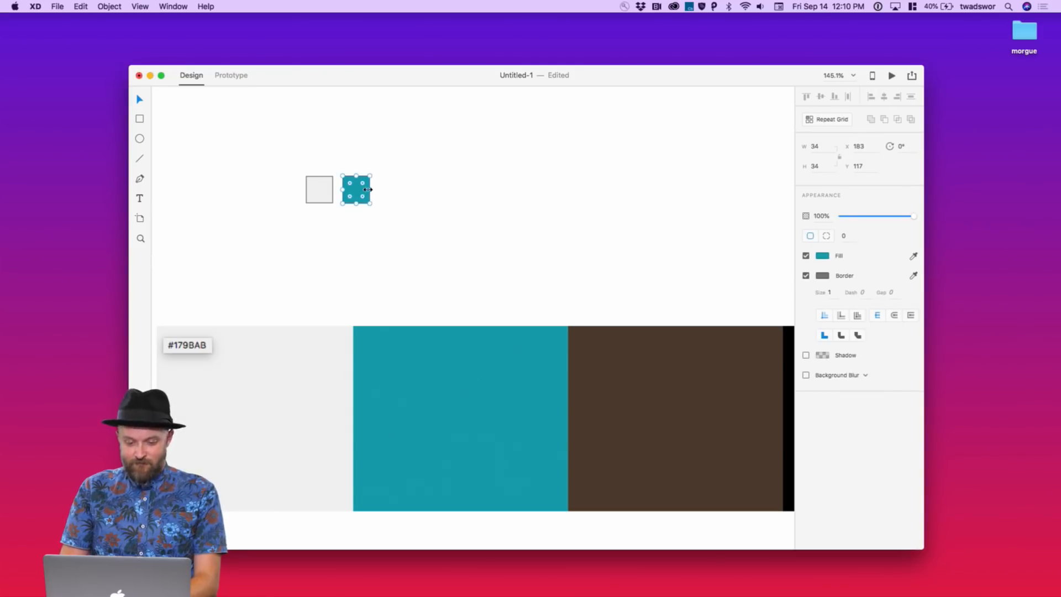
{"action": "left_click_drag", "start_coordinate": [358, 193], "coordinate": [415, 193]}
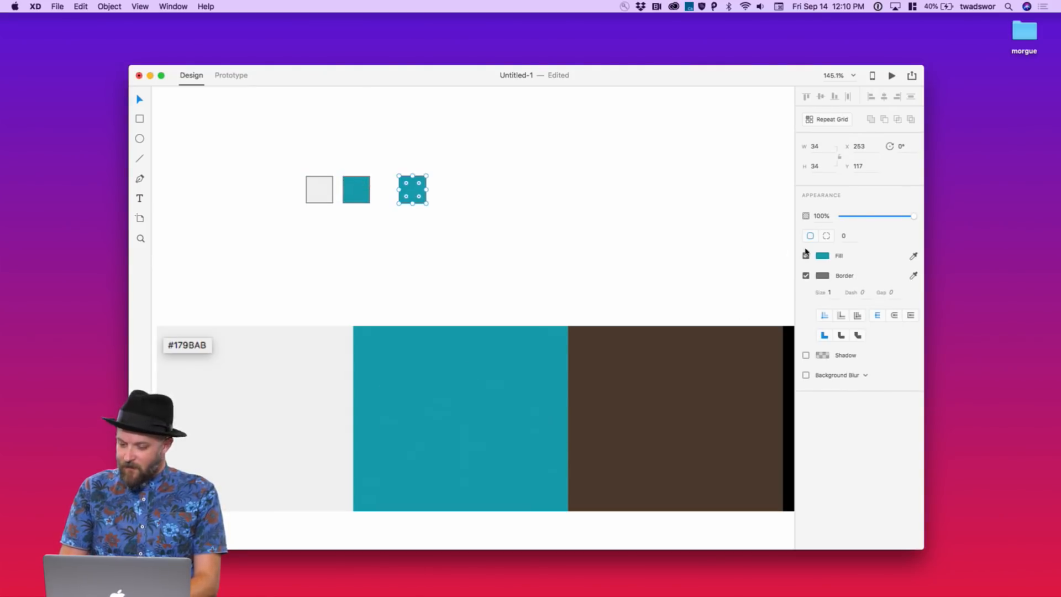
{"action": "left_click", "coordinate": [913, 255]}
{"action": "left_click", "coordinate": [678, 389]}
{"action": "left_click", "coordinate": [540, 255]}
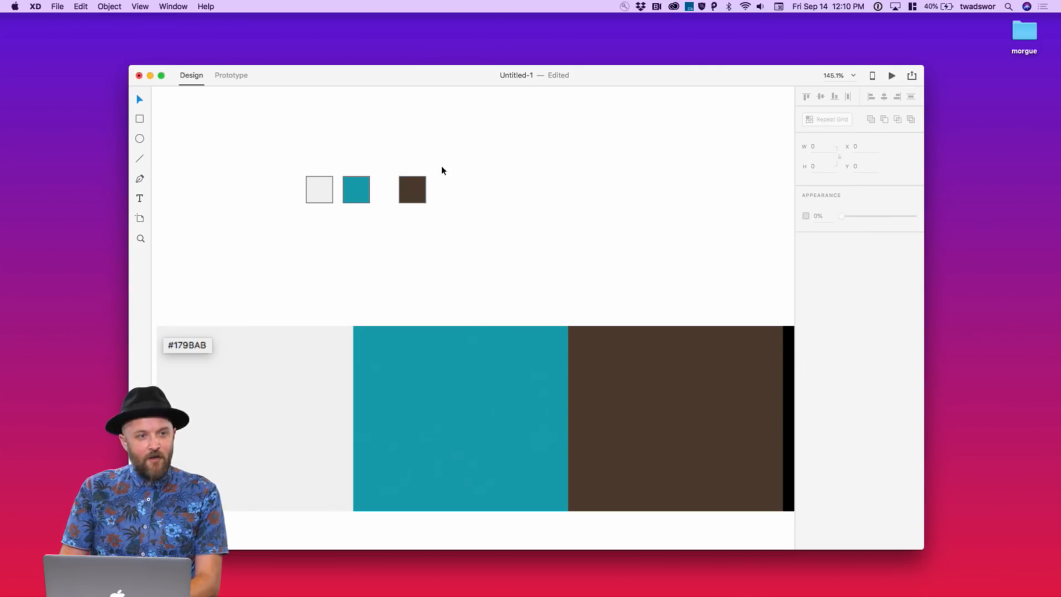
Add black and navy copies sampled from the palette, then delete the large palette image
{"action": "scroll", "coordinate": [442, 170], "scroll_direction": "right", "scroll_amount": 3}
{"action": "left_click", "coordinate": [341, 176]}
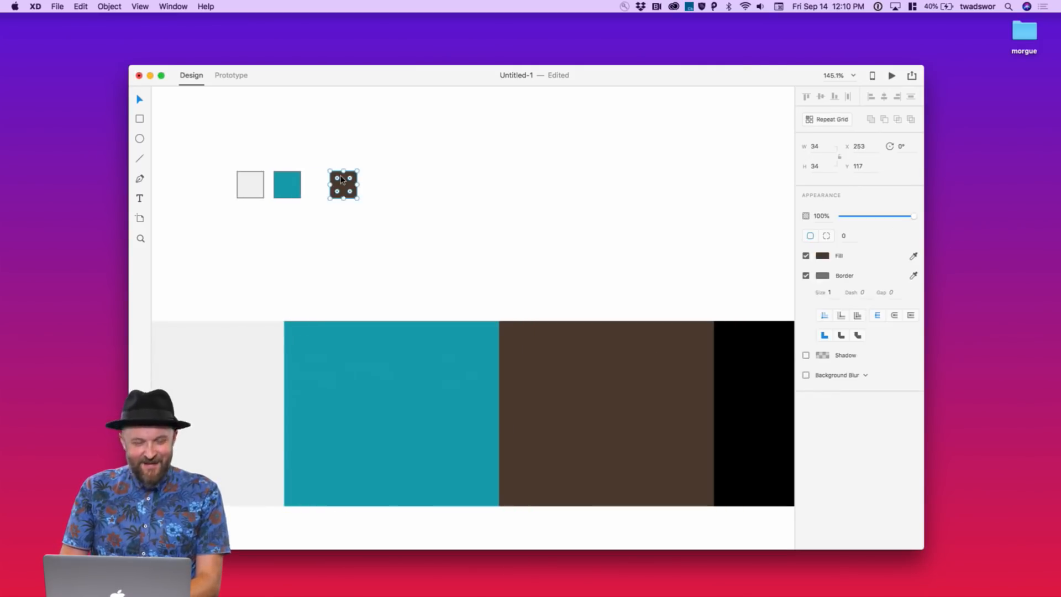
{"action": "left_click_drag", "start_coordinate": [343, 190], "coordinate": [386, 192]}
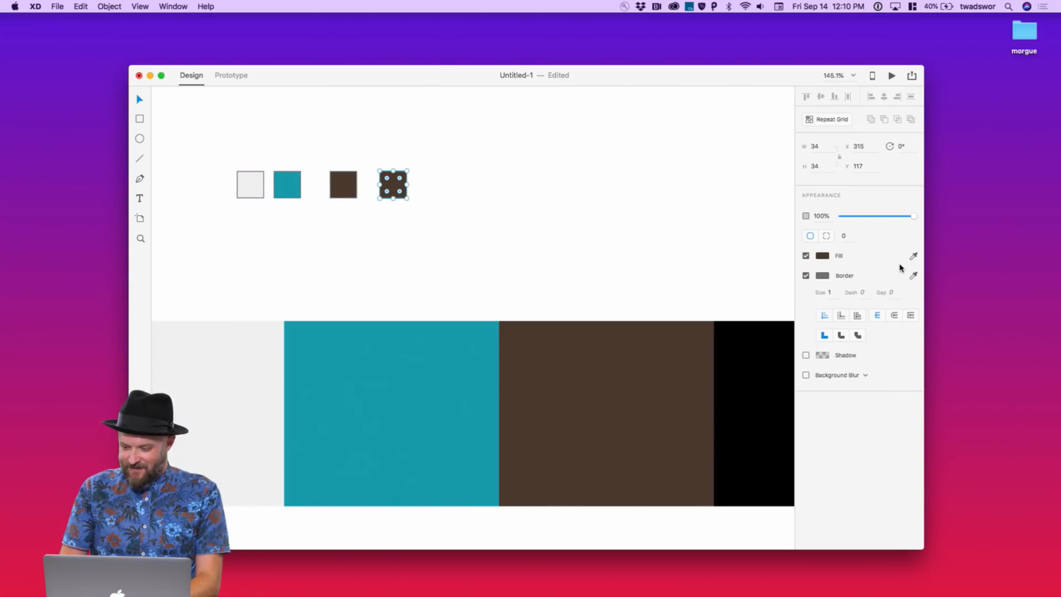
{"action": "left_click", "coordinate": [914, 256]}
{"action": "left_click", "coordinate": [779, 347]}
{"action": "left_click", "coordinate": [386, 192]}
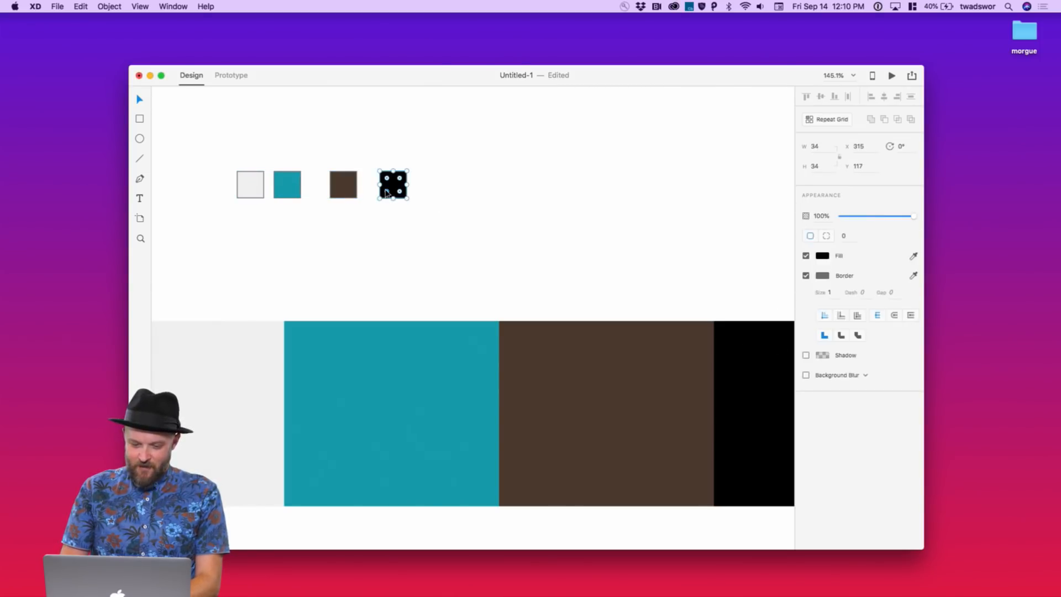
{"action": "left_click_drag", "start_coordinate": [392, 189], "coordinate": [436, 189]}
{"action": "scroll", "coordinate": [597, 232], "scroll_direction": "right", "scroll_amount": 10}
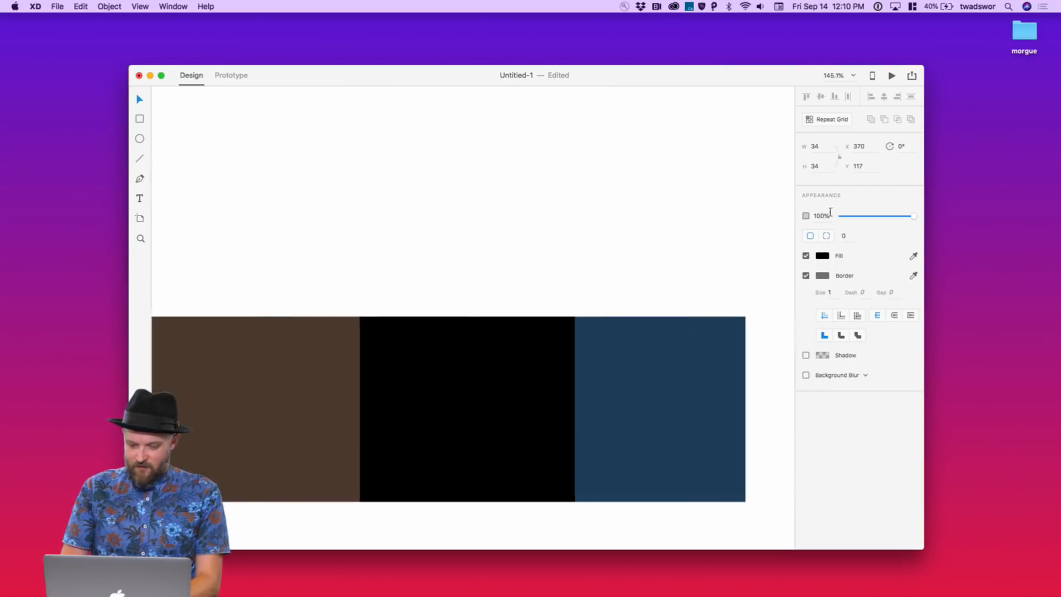
{"action": "scroll", "coordinate": [542, 267], "scroll_direction": "down", "scroll_amount": 5}
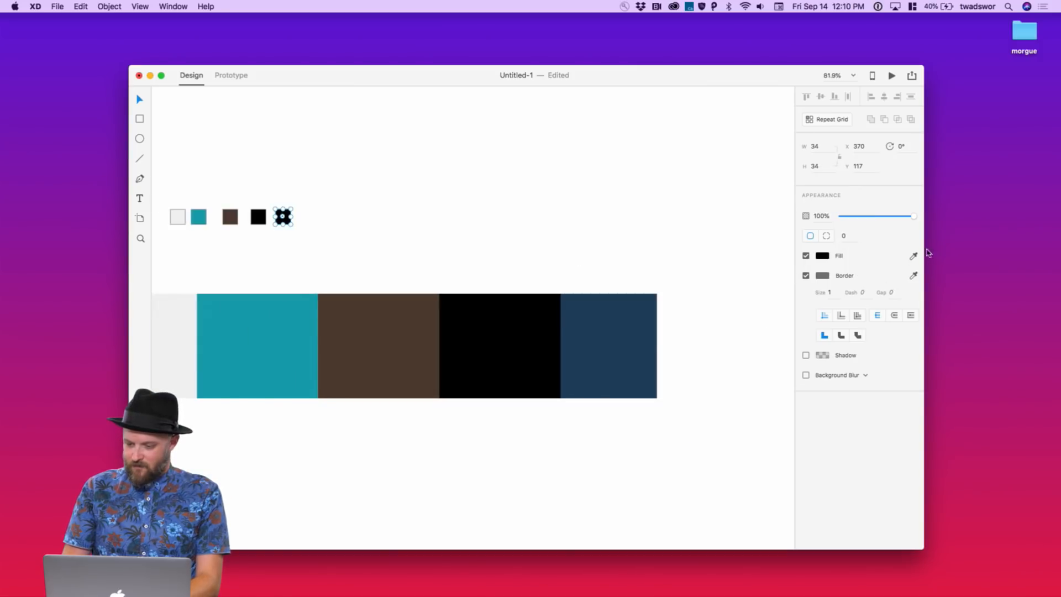
{"action": "left_click", "coordinate": [914, 255]}
{"action": "left_click", "coordinate": [626, 337]}
{"action": "left_click", "coordinate": [699, 321]}
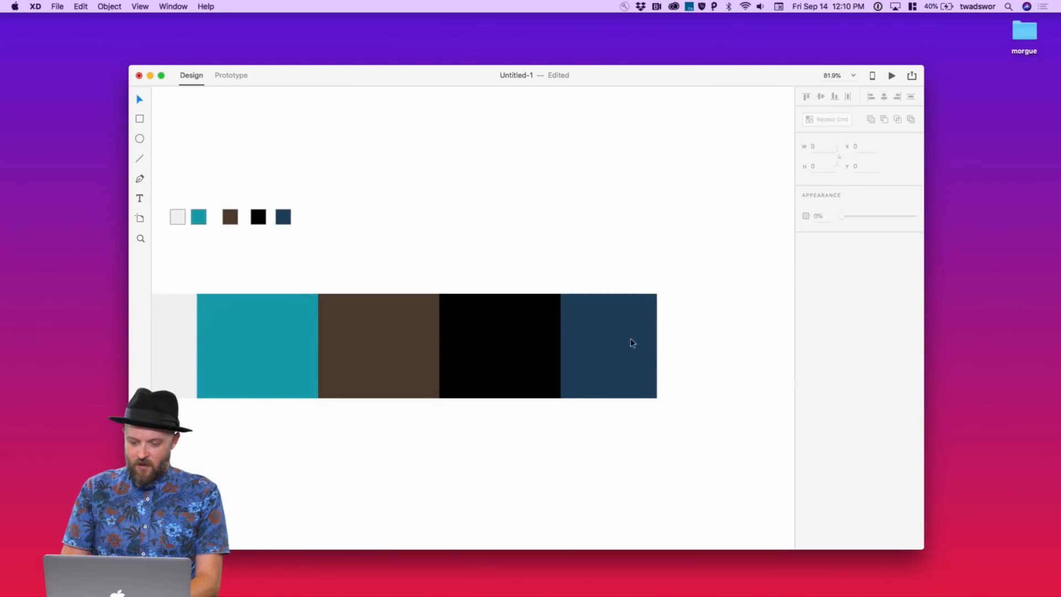
{"action": "left_click", "coordinate": [611, 344]}
{"action": "key", "text": "Delete"}
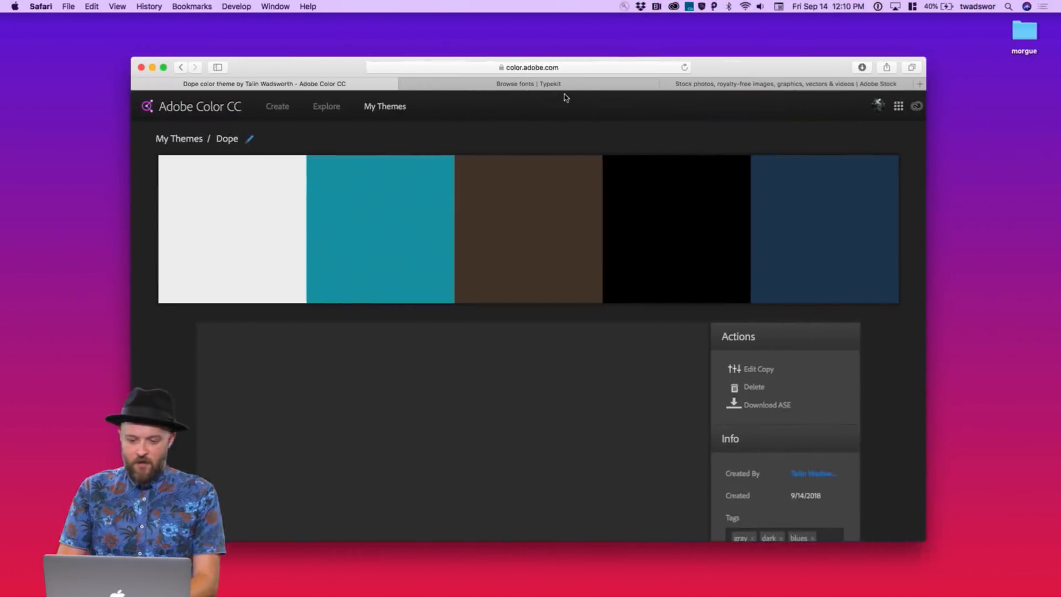
Switch Safari to the Browse fonts | Typekit tab
{"action": "left_click", "coordinate": [564, 84]}
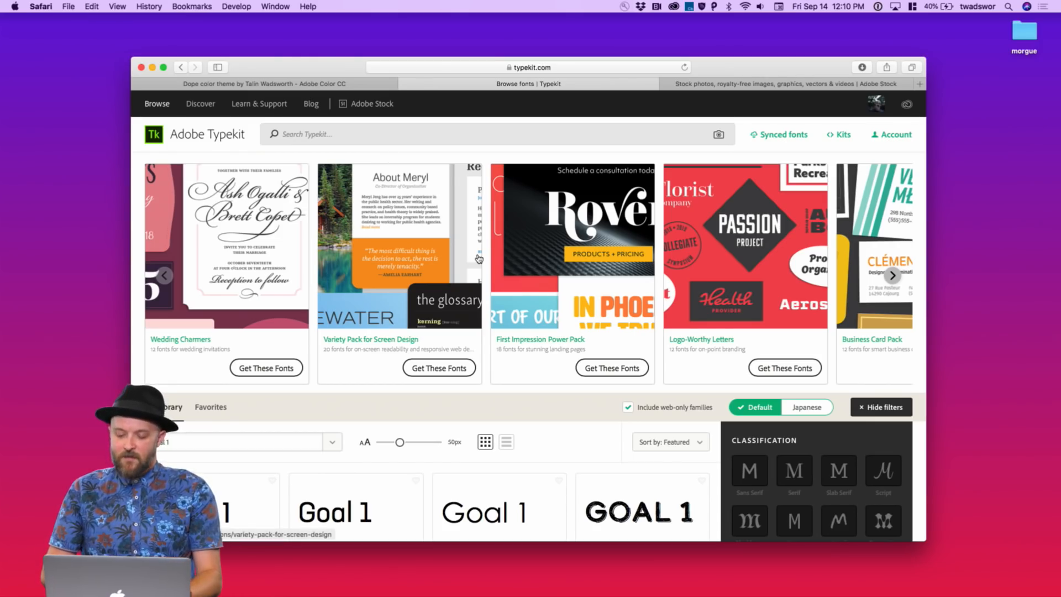
Scroll through the Typekit library and try the fonts recommended for paragraphs
{"action": "scroll", "coordinate": [475, 292], "scroll_direction": "down", "scroll_amount": 10}
{"action": "scroll", "coordinate": [478, 259], "scroll_direction": "up", "scroll_amount": 6}
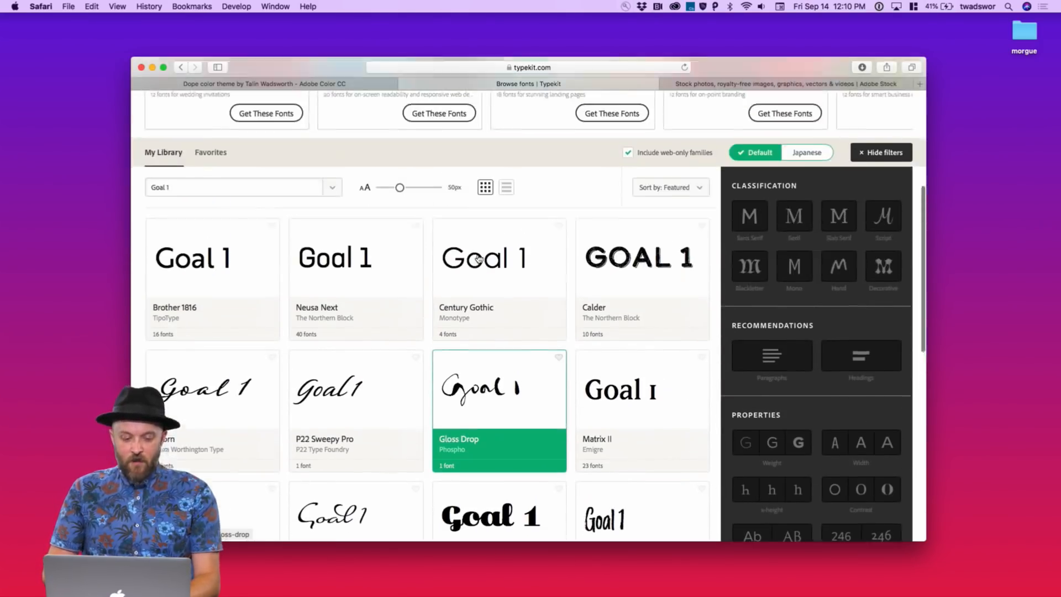
{"action": "scroll", "coordinate": [478, 258], "scroll_direction": "down", "scroll_amount": 3}
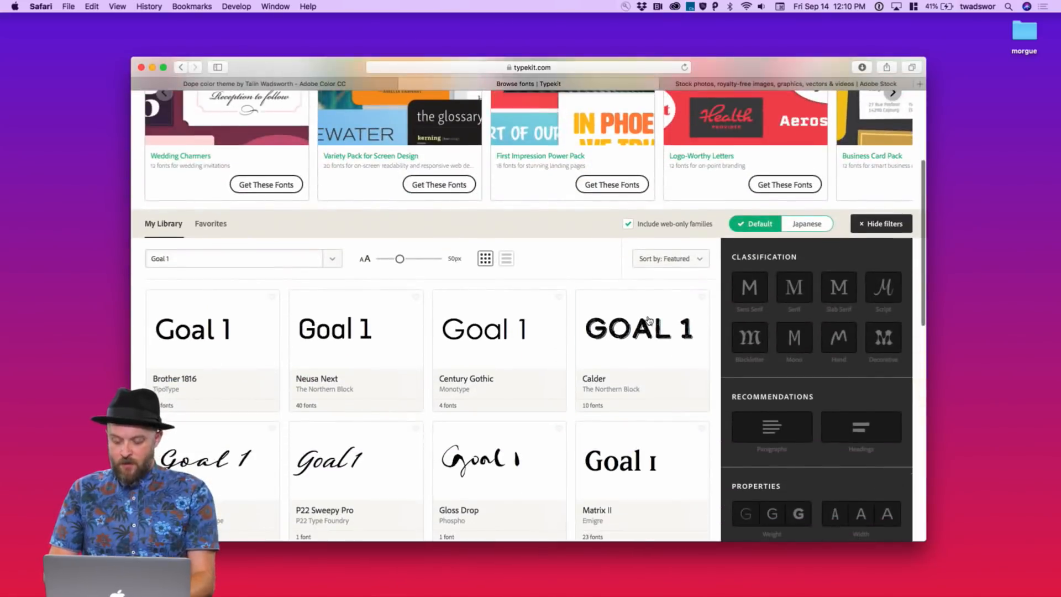
{"action": "scroll", "coordinate": [643, 324], "scroll_direction": "down", "scroll_amount": 3}
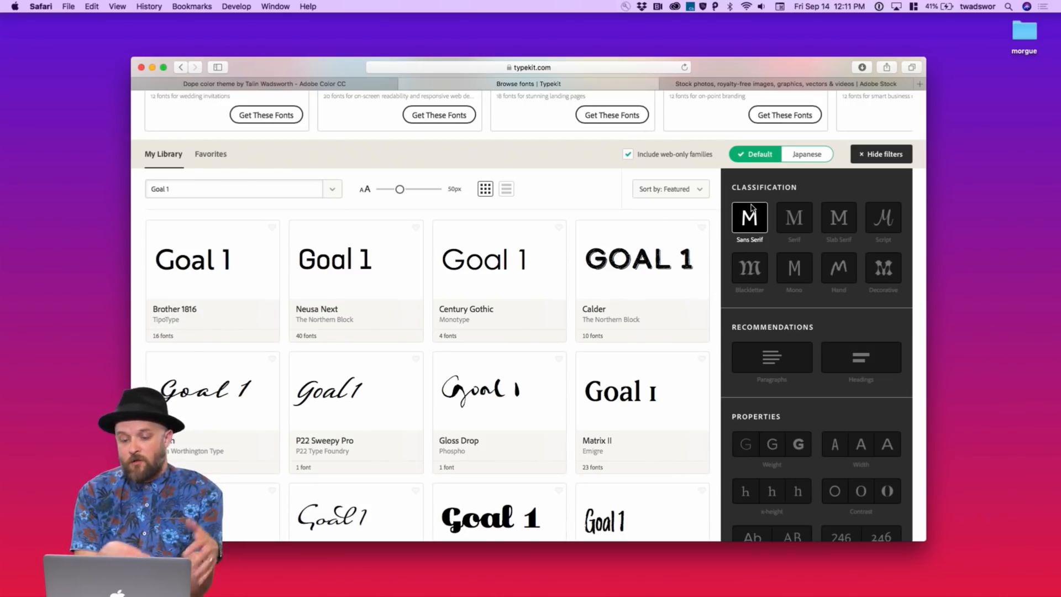
{"action": "scroll", "coordinate": [750, 268], "scroll_direction": "down", "scroll_amount": 5}
{"action": "left_click", "coordinate": [749, 254]}
{"action": "scroll", "coordinate": [750, 257], "scroll_direction": "down", "scroll_amount": 2}
{"action": "scroll", "coordinate": [750, 256], "scroll_direction": "up", "scroll_amount": 5}
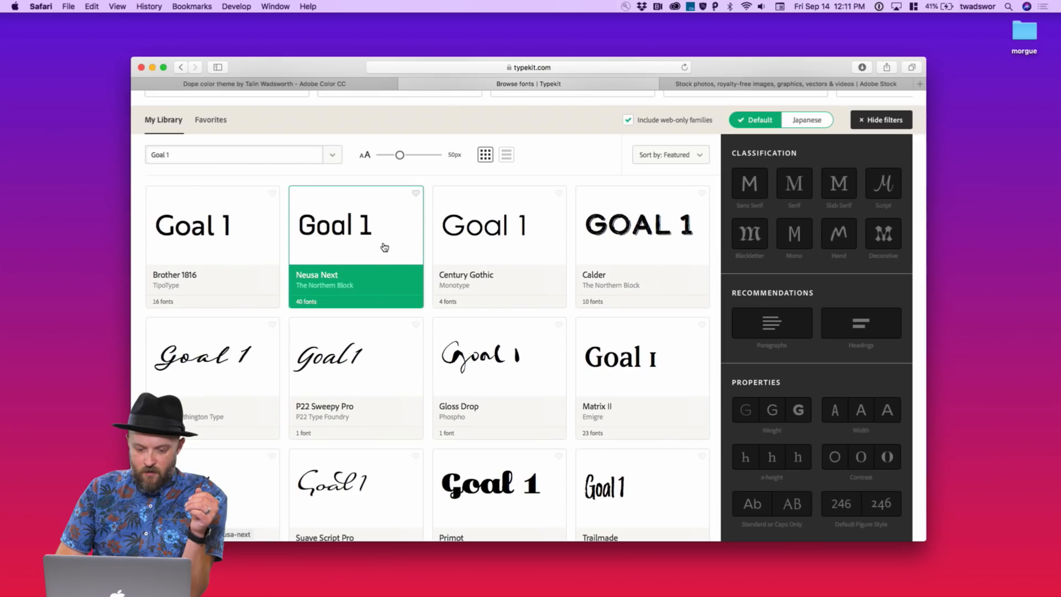
Filter the font grid to the Sans Serif classification and browse the families
{"action": "scroll", "coordinate": [384, 245], "scroll_direction": "up", "scroll_amount": 1}
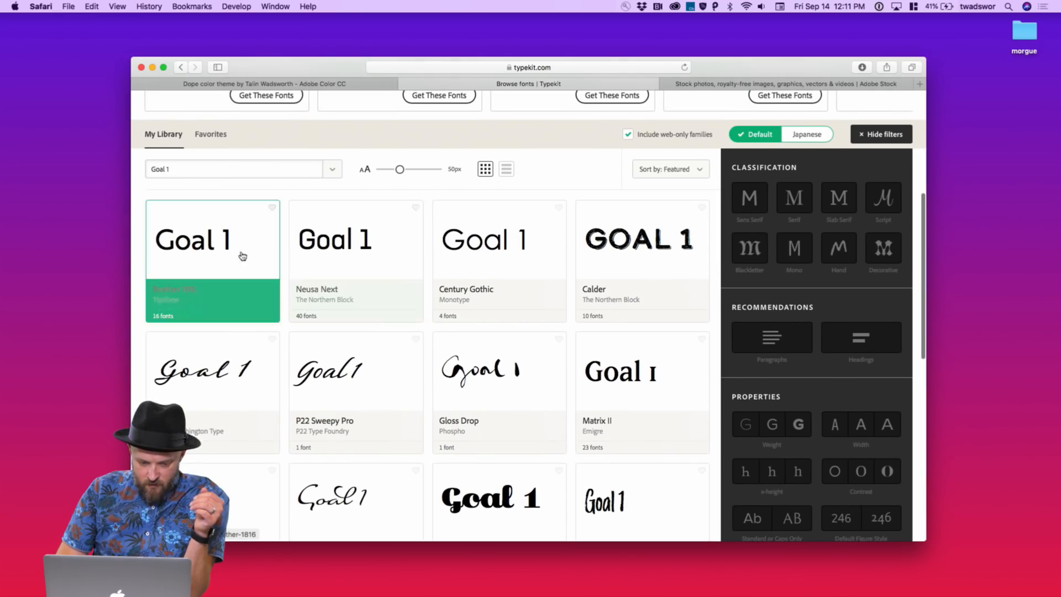
{"action": "scroll", "coordinate": [246, 250], "scroll_direction": "up", "scroll_amount": 3}
{"action": "scroll", "coordinate": [254, 245], "scroll_direction": "up", "scroll_amount": 2}
{"action": "scroll", "coordinate": [728, 294], "scroll_direction": "up", "scroll_amount": 6}
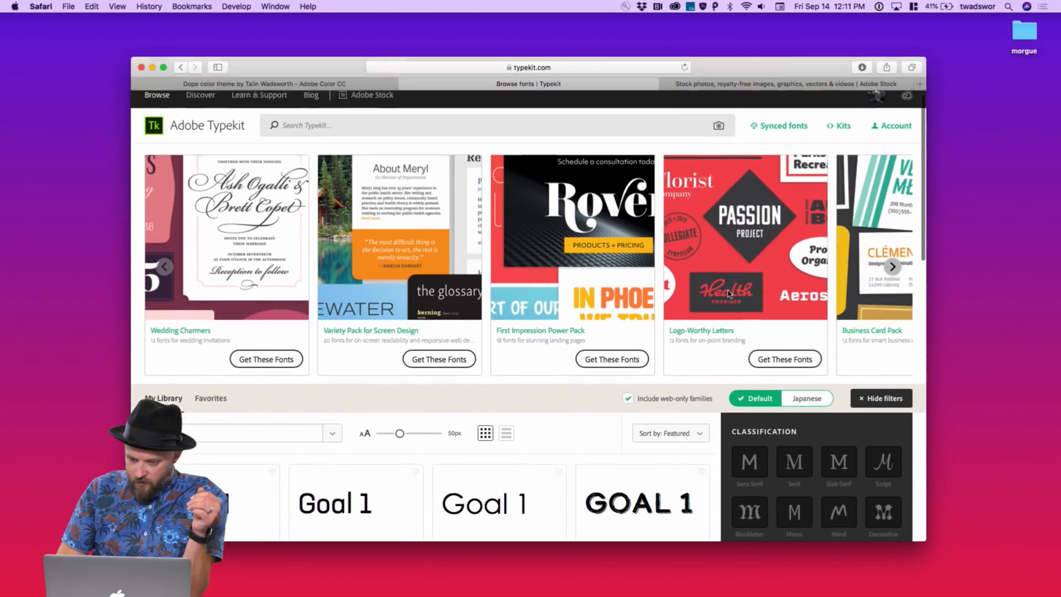
{"action": "scroll", "coordinate": [728, 295], "scroll_direction": "down", "scroll_amount": 7}
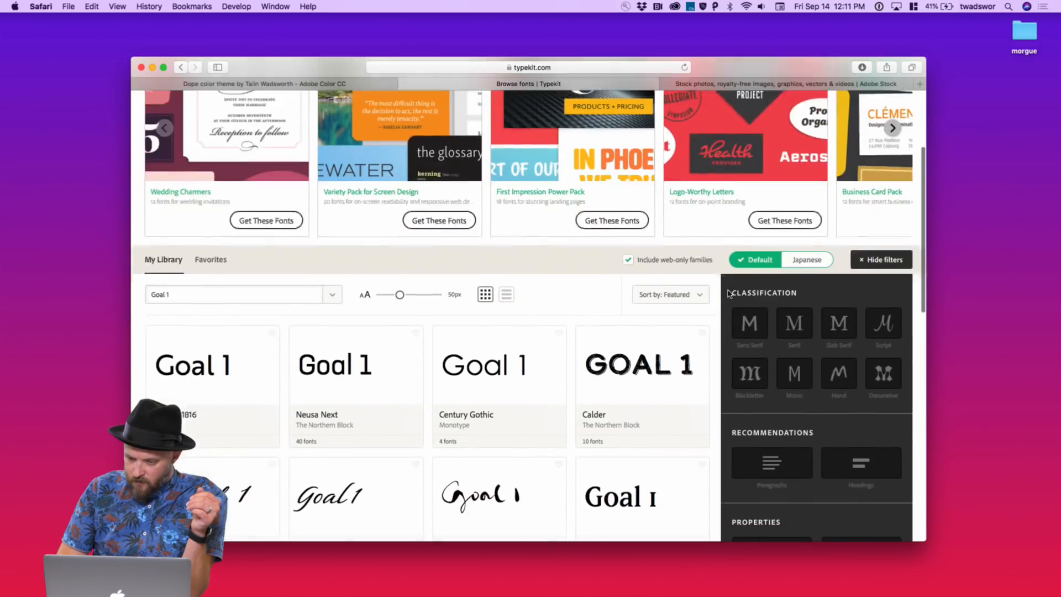
{"action": "left_click", "coordinate": [759, 312]}
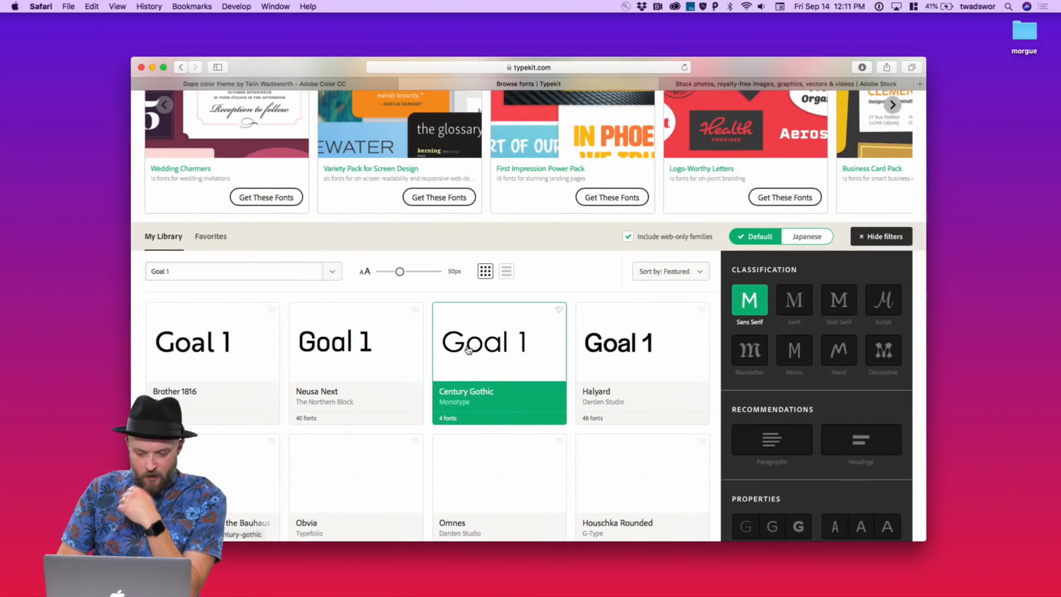
{"action": "scroll", "coordinate": [558, 333], "scroll_direction": "down", "scroll_amount": 5}
{"action": "scroll", "coordinate": [437, 403], "scroll_direction": "down", "scroll_amount": 2}
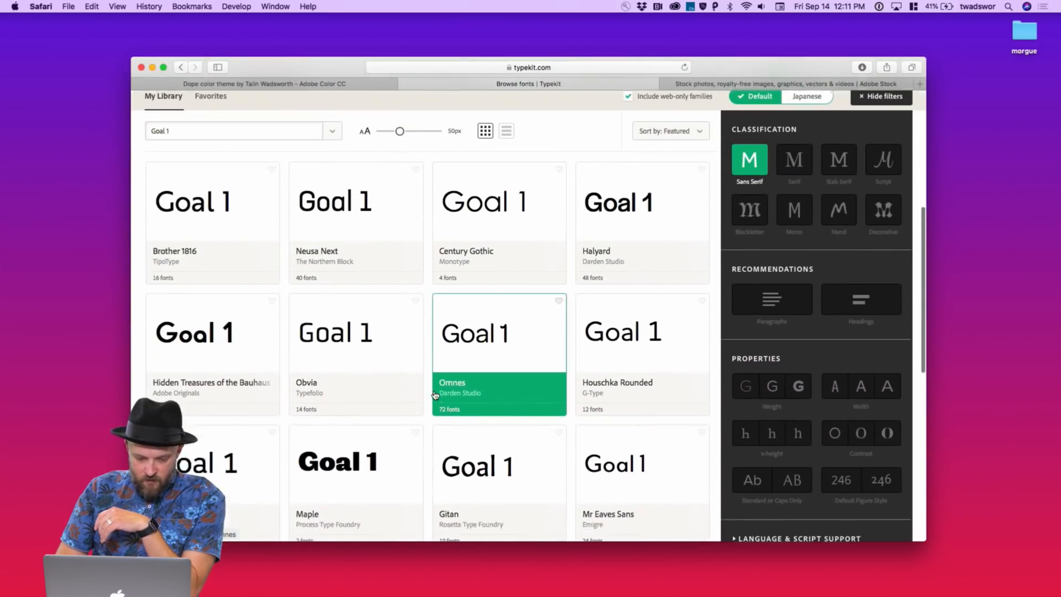
{"action": "scroll", "coordinate": [436, 394], "scroll_direction": "down", "scroll_amount": 2}
{"action": "scroll", "coordinate": [436, 394], "scroll_direction": "up", "scroll_amount": 2}
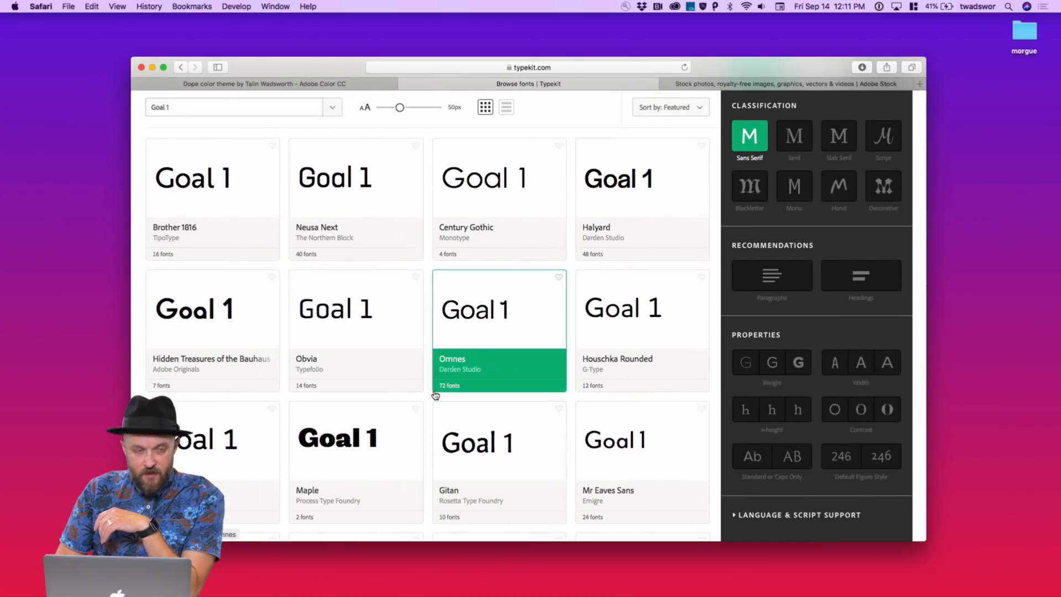
{"action": "scroll", "coordinate": [401, 334], "scroll_direction": "down", "scroll_amount": 5}
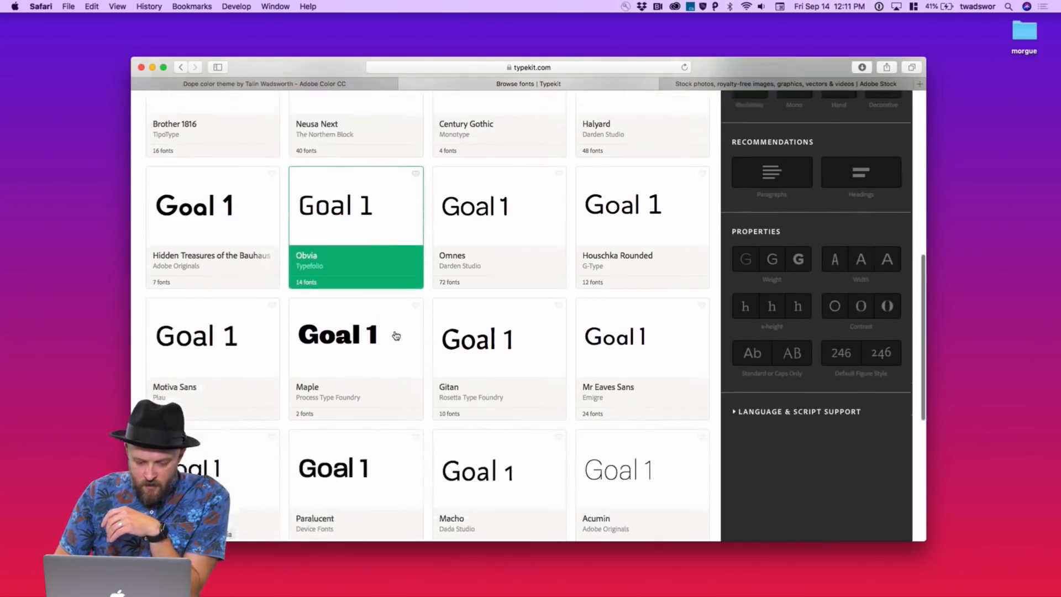
{"action": "scroll", "coordinate": [396, 336], "scroll_direction": "down", "scroll_amount": 2}
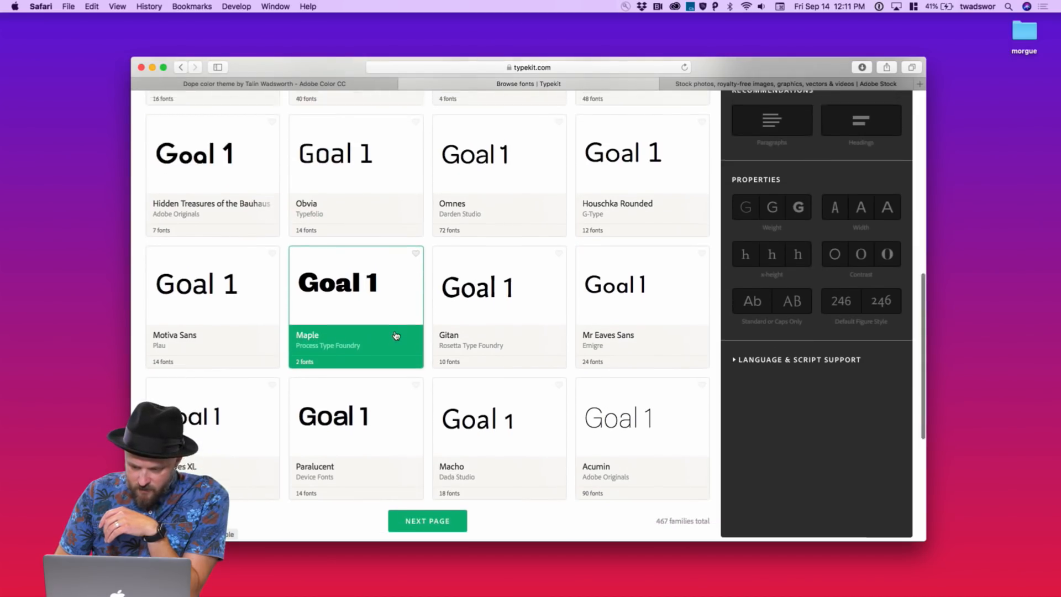
{"action": "scroll", "coordinate": [396, 335], "scroll_direction": "down", "scroll_amount": 5}
{"action": "scroll", "coordinate": [396, 335], "scroll_direction": "up", "scroll_amount": 15}
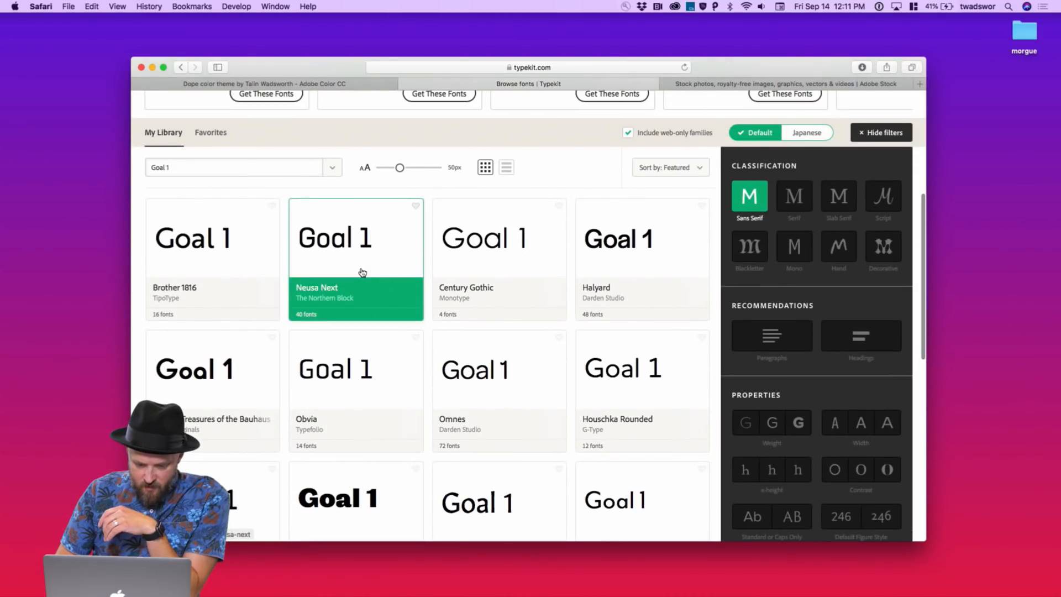
Sync all 40 Neusa Next fonts from its family page, then move to Adobe Stock
{"action": "left_click", "coordinate": [362, 274]}
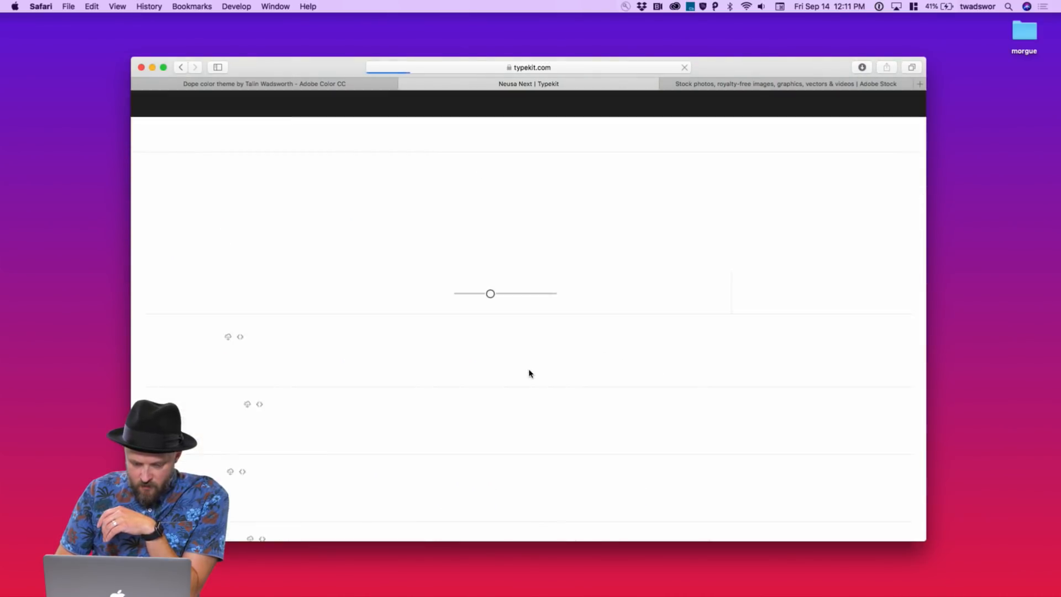
{"action": "scroll", "coordinate": [579, 267], "scroll_direction": "down", "scroll_amount": 10}
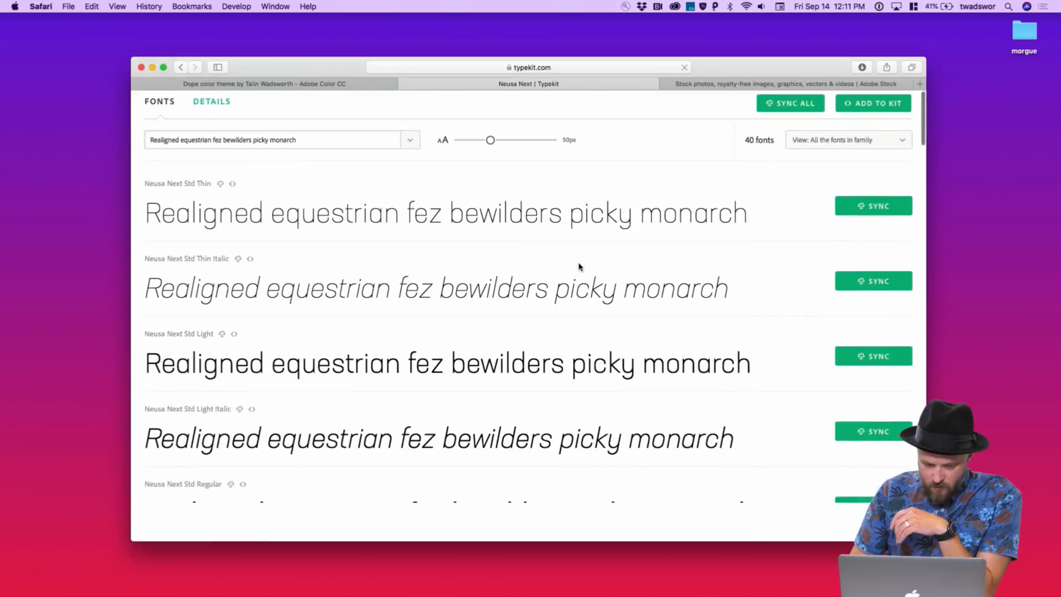
{"action": "scroll", "coordinate": [579, 263], "scroll_direction": "up", "scroll_amount": 5}
{"action": "scroll", "coordinate": [579, 264], "scroll_direction": "up", "scroll_amount": 4}
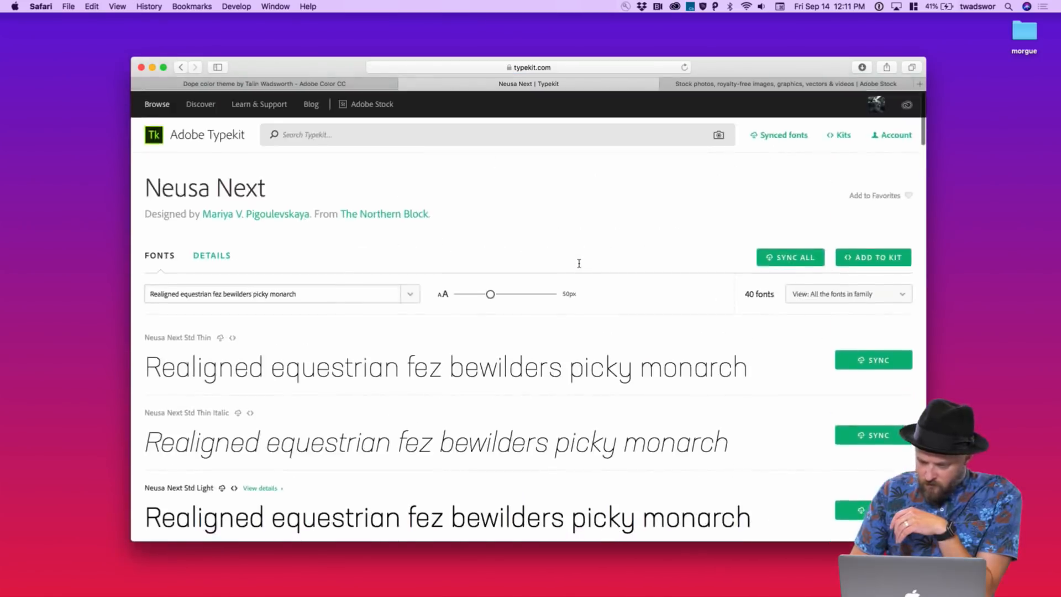
{"action": "left_click", "coordinate": [794, 257]}
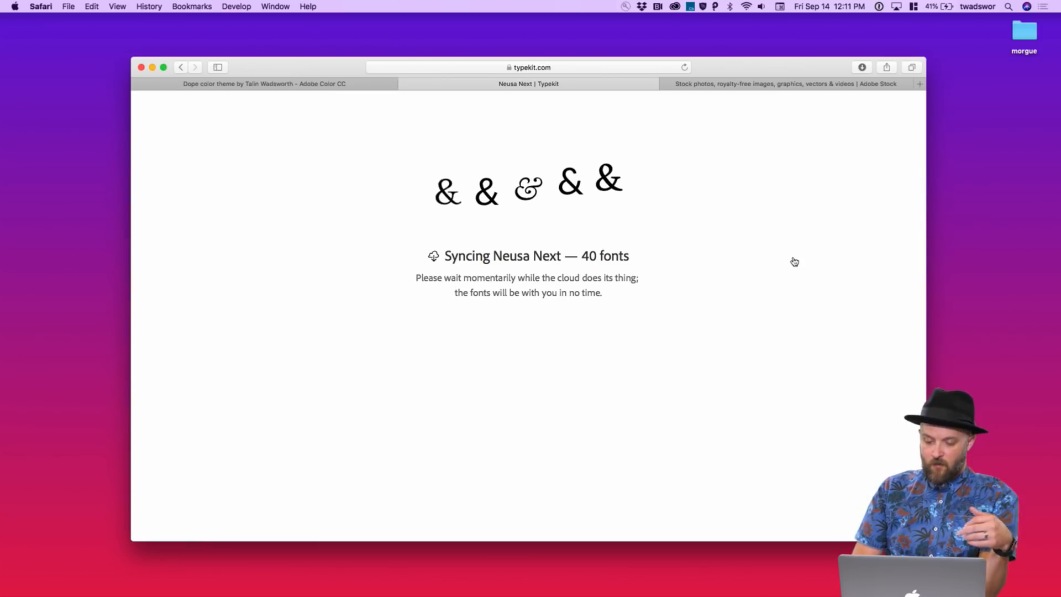
{"action": "left_click", "coordinate": [757, 86]}
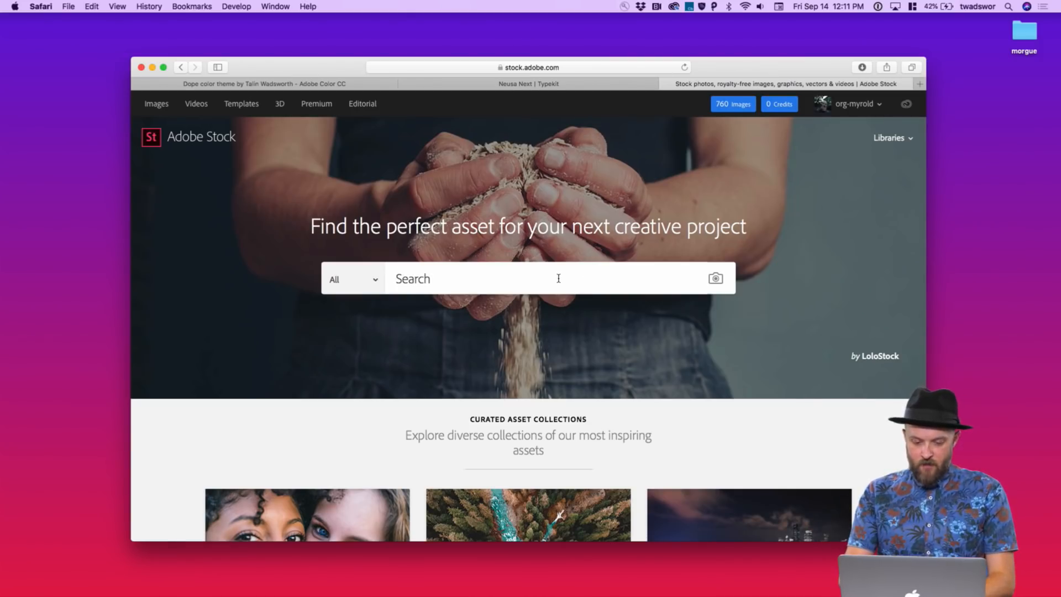
Search Adobe Stock for "black and white" and browse the monochrome results
{"action": "type", "text": "black"}
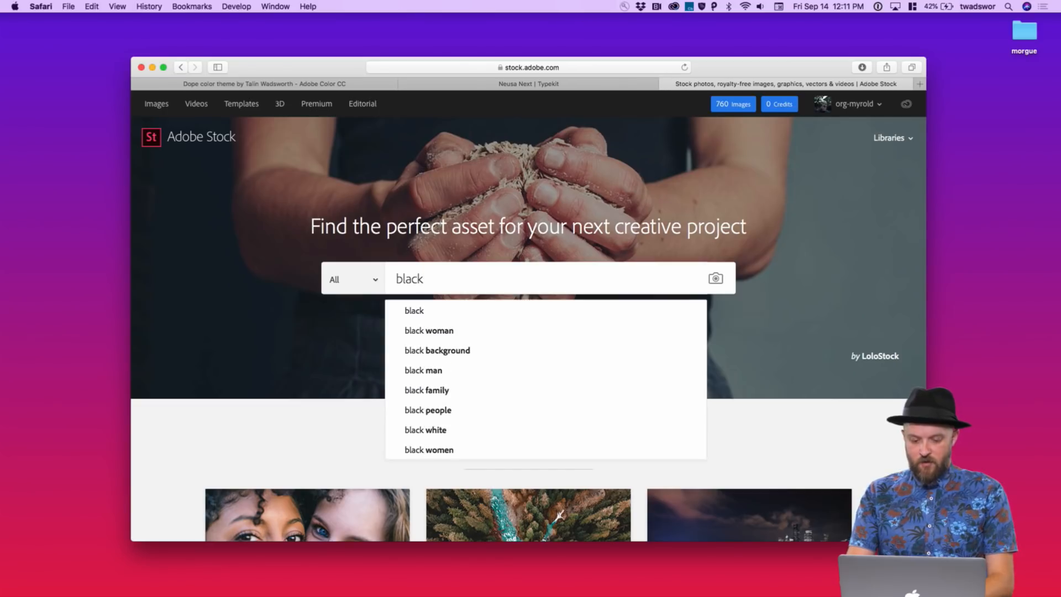
{"action": "type", "text": " and white"}
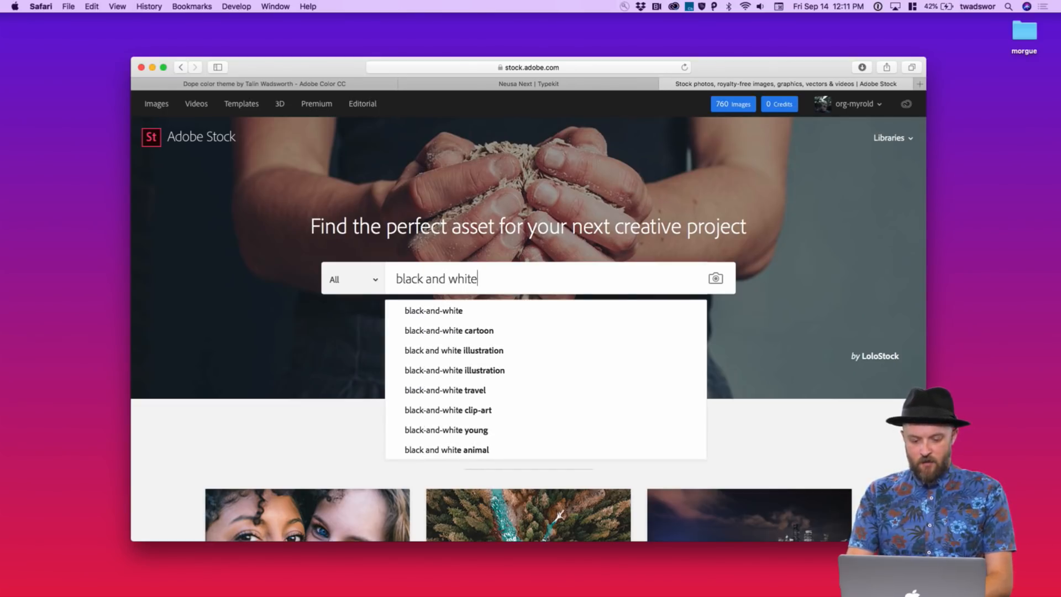
{"action": "key", "text": "Return"}
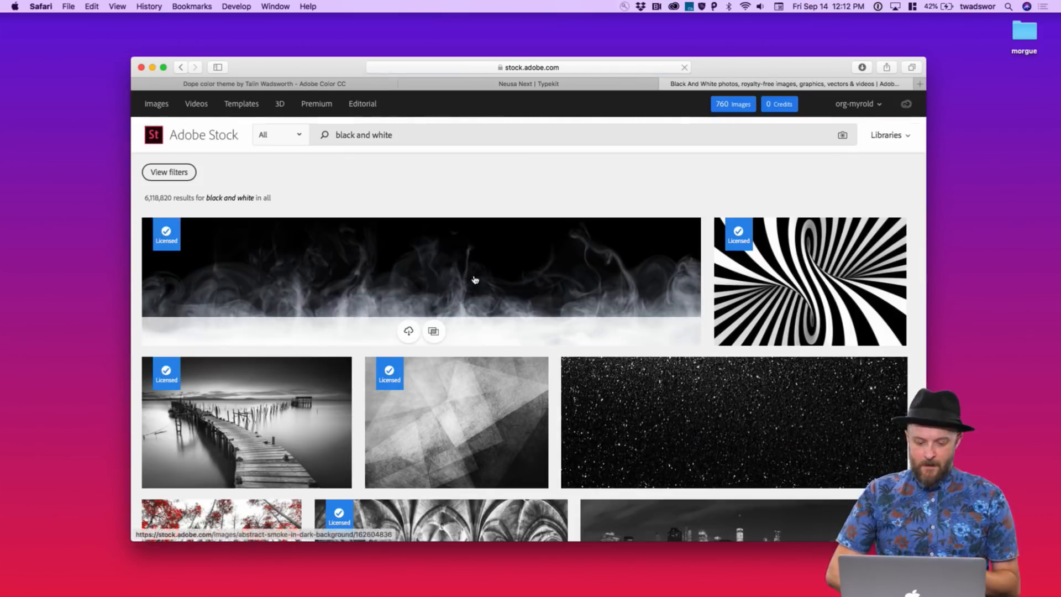
{"action": "scroll", "coordinate": [474, 279], "scroll_direction": "down", "scroll_amount": 3}
{"action": "mouse_move", "coordinate": [478, 287]}
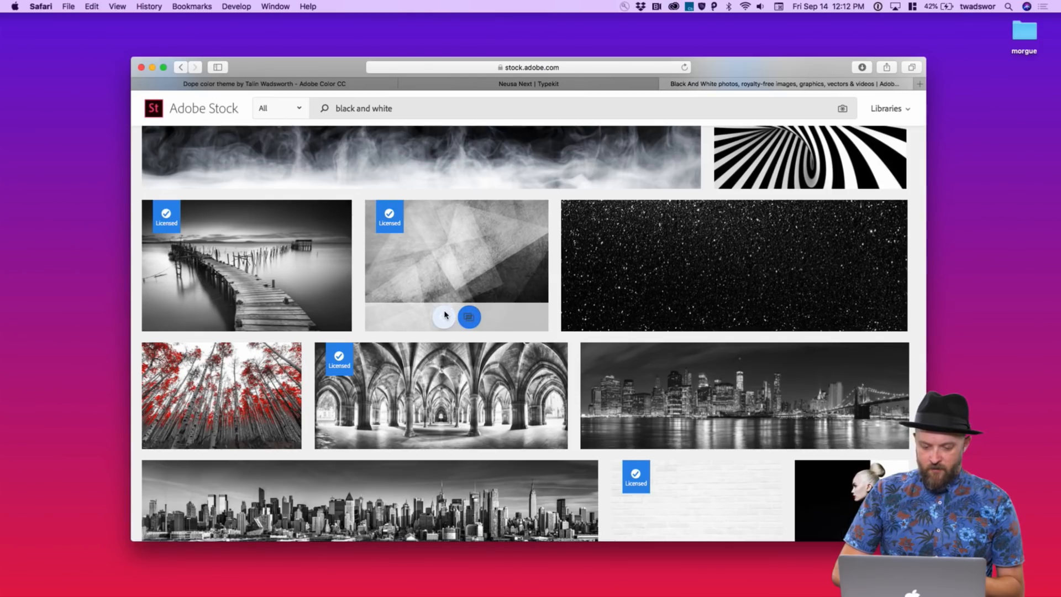
{"action": "scroll", "coordinate": [497, 309], "scroll_direction": "down", "scroll_amount": 5}
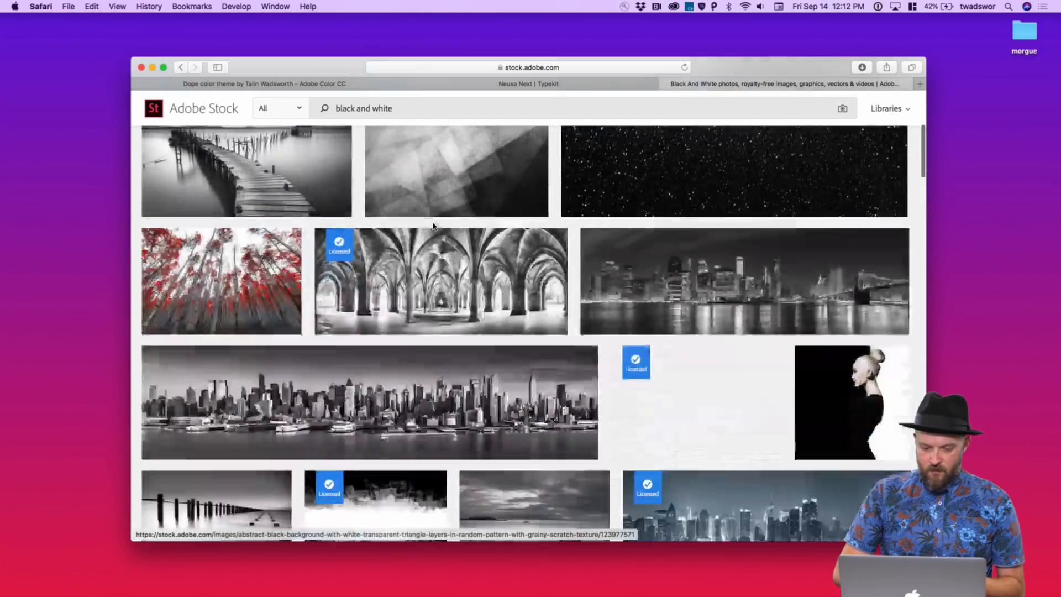
{"action": "scroll", "coordinate": [539, 348], "scroll_direction": "up", "scroll_amount": 10}
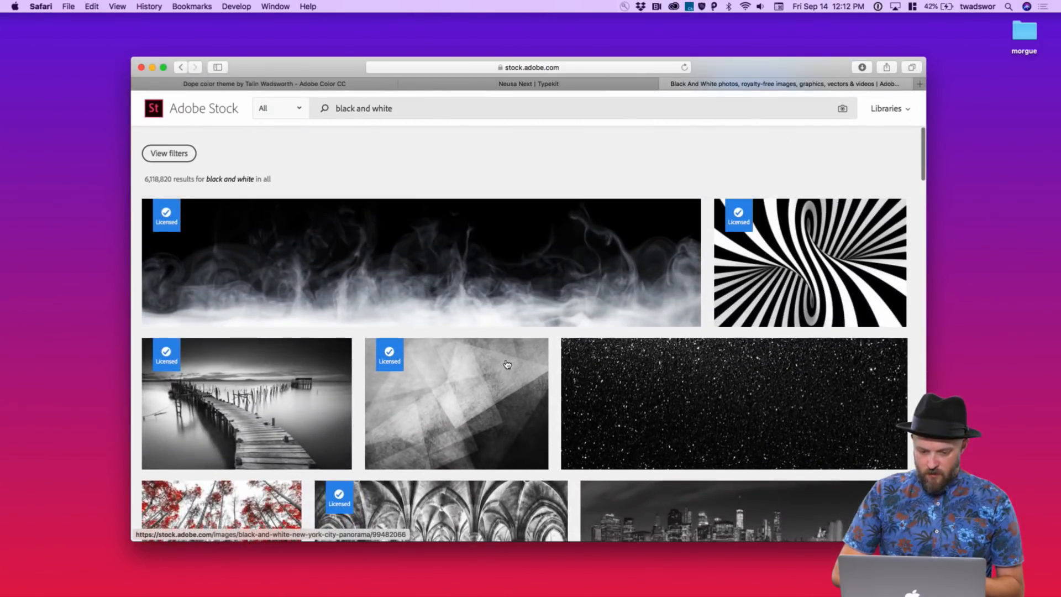
Save the abstract triangle texture preview to the DAF Preso Kit library
{"action": "left_click", "coordinate": [501, 368]}
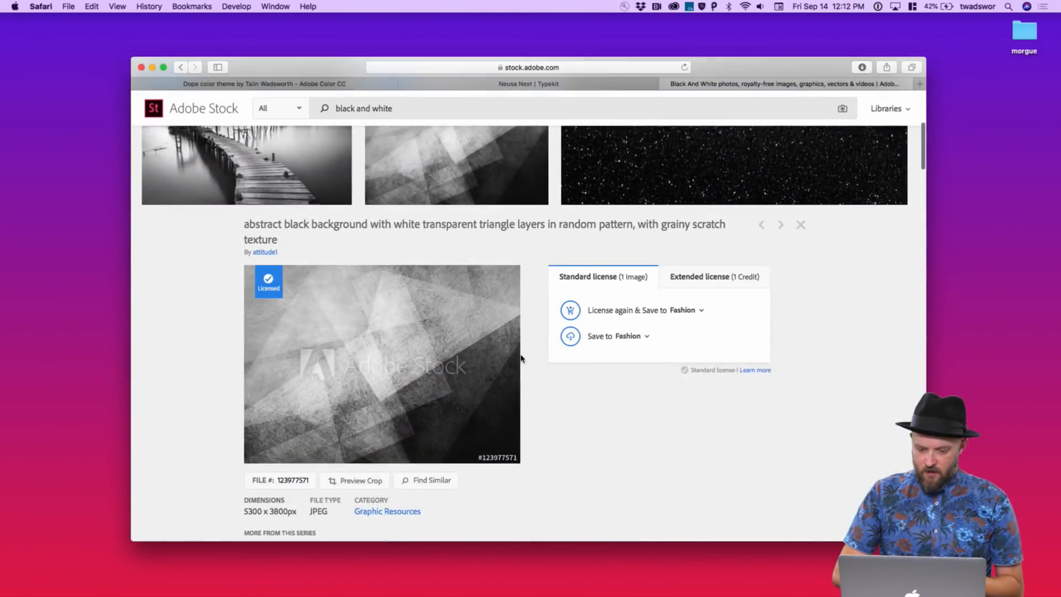
{"action": "scroll", "coordinate": [521, 357], "scroll_direction": "down", "scroll_amount": 3}
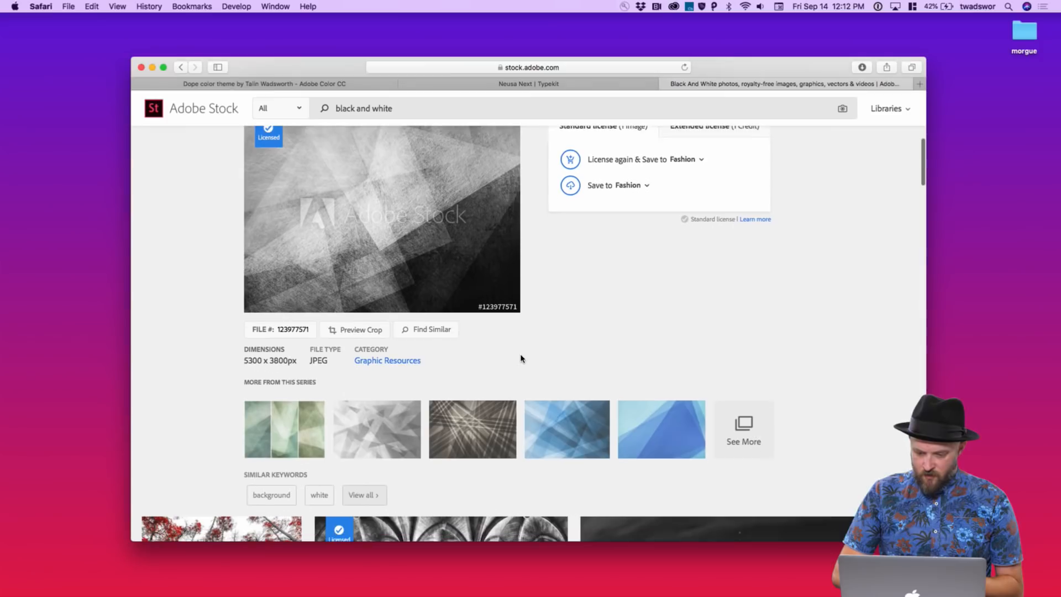
{"action": "scroll", "coordinate": [521, 358], "scroll_direction": "up", "scroll_amount": 3}
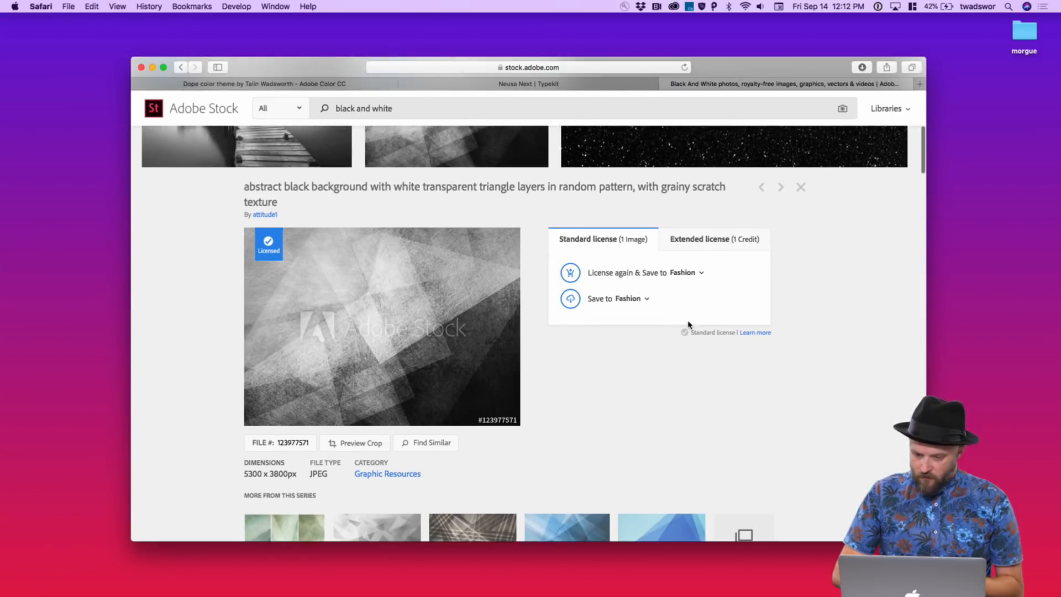
{"action": "left_click", "coordinate": [648, 299]}
{"action": "scroll", "coordinate": [628, 392], "scroll_direction": "down", "scroll_amount": 4}
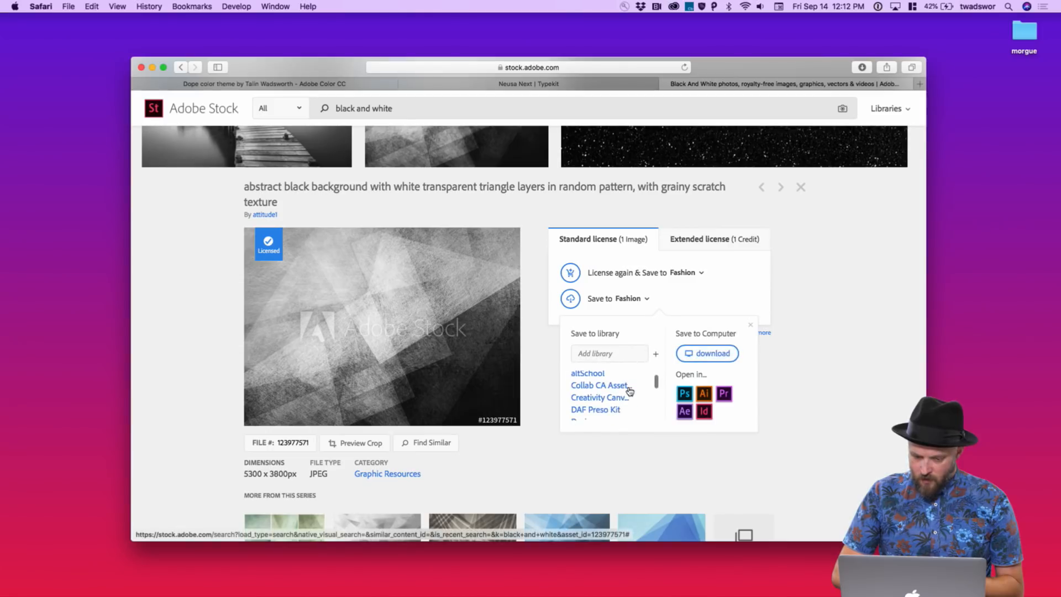
{"action": "left_click", "coordinate": [615, 405]}
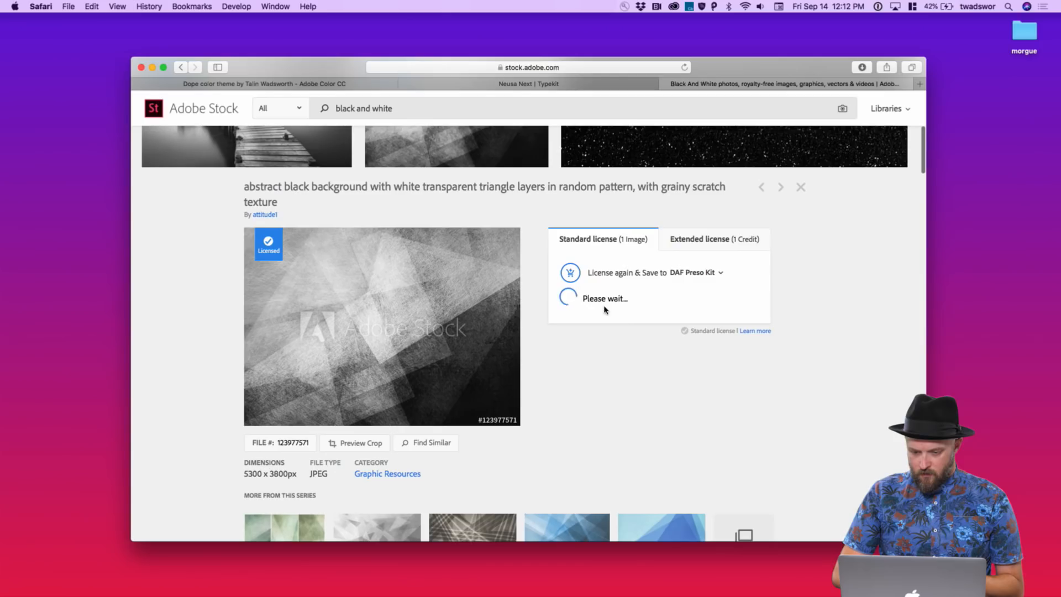
Save the palm leaves and white powder explosion previews to DAF Preso Kit as well
{"action": "scroll", "coordinate": [589, 393], "scroll_direction": "down", "scroll_amount": 10}
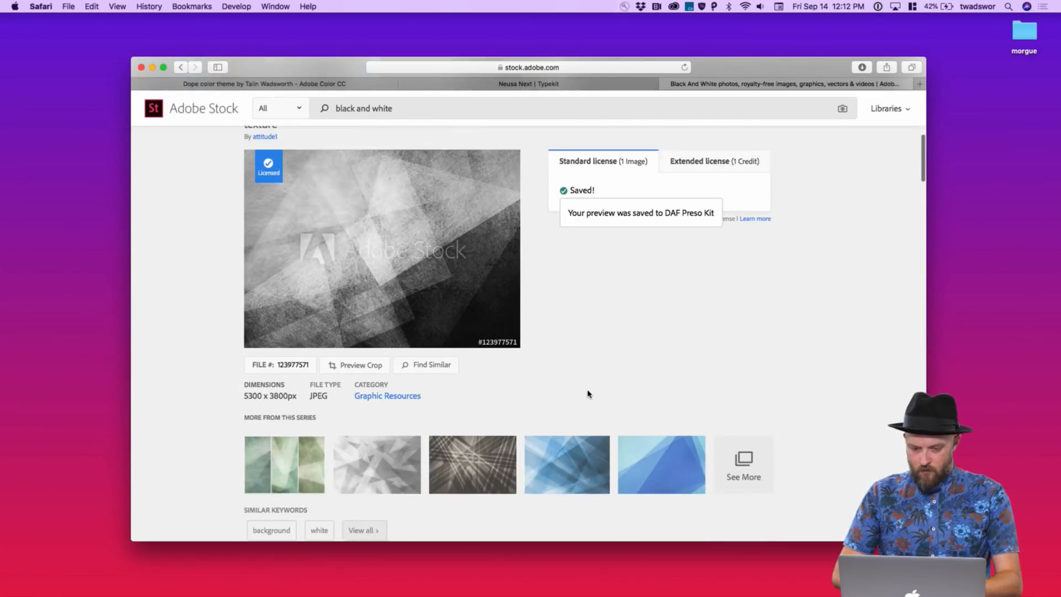
{"action": "scroll", "coordinate": [604, 254], "scroll_direction": "down", "scroll_amount": 20}
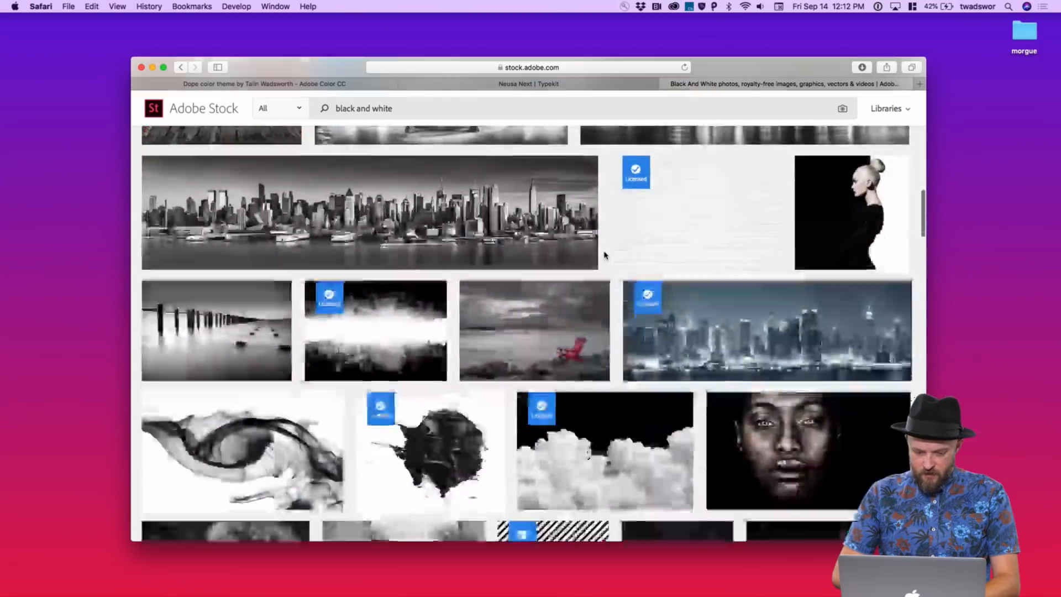
{"action": "scroll", "coordinate": [605, 254], "scroll_direction": "down", "scroll_amount": 5}
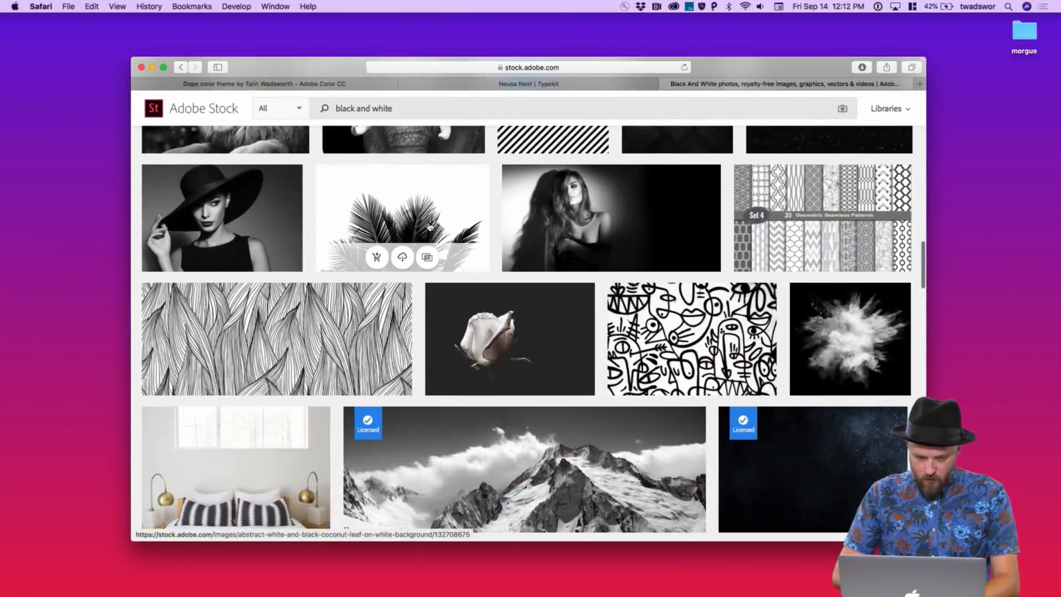
{"action": "left_click", "coordinate": [428, 225]}
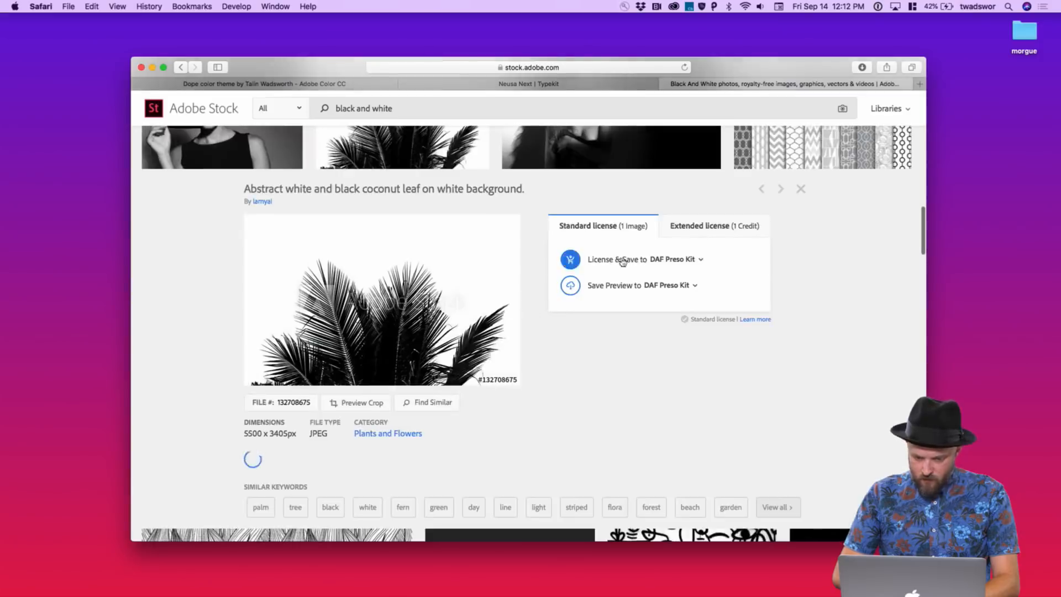
{"action": "left_click", "coordinate": [622, 286]}
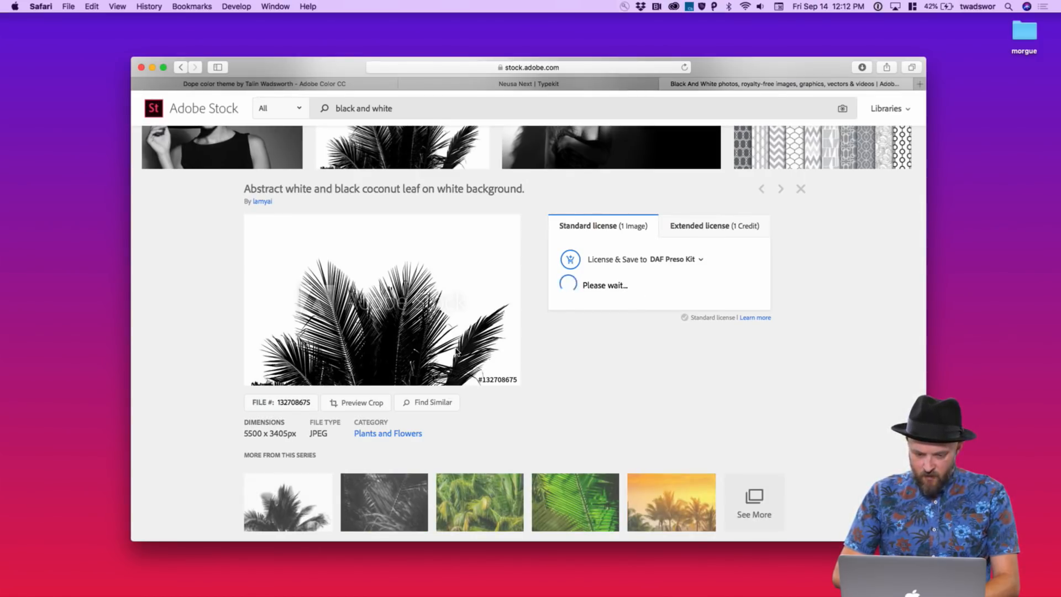
{"action": "scroll", "coordinate": [456, 351], "scroll_direction": "down", "scroll_amount": 10}
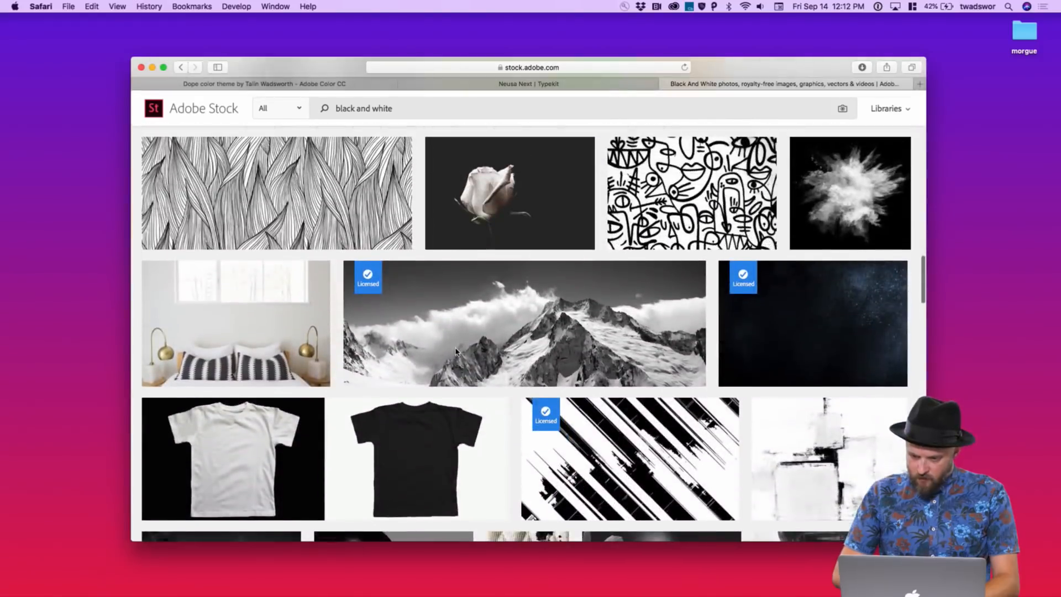
{"action": "left_click", "coordinate": [851, 199]}
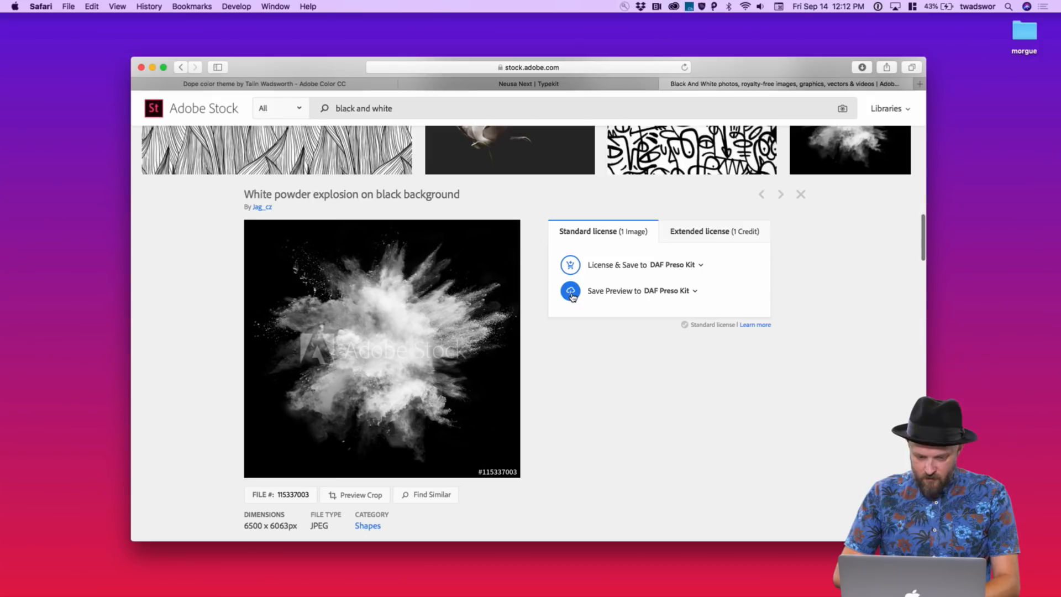
{"action": "left_click", "coordinate": [572, 296]}
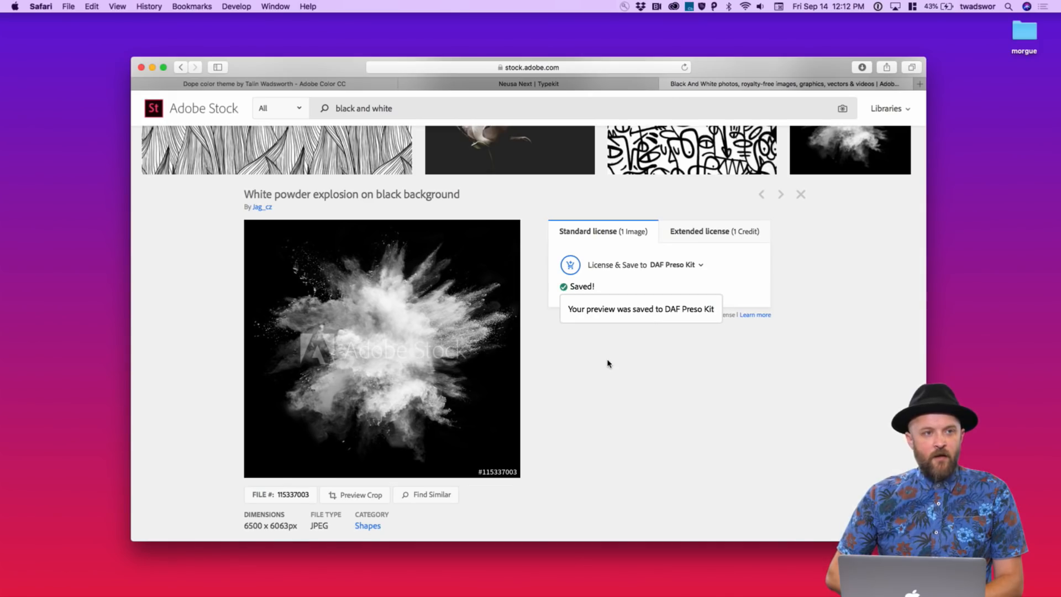
{"action": "scroll", "coordinate": [609, 374], "scroll_direction": "down", "scroll_amount": 4}
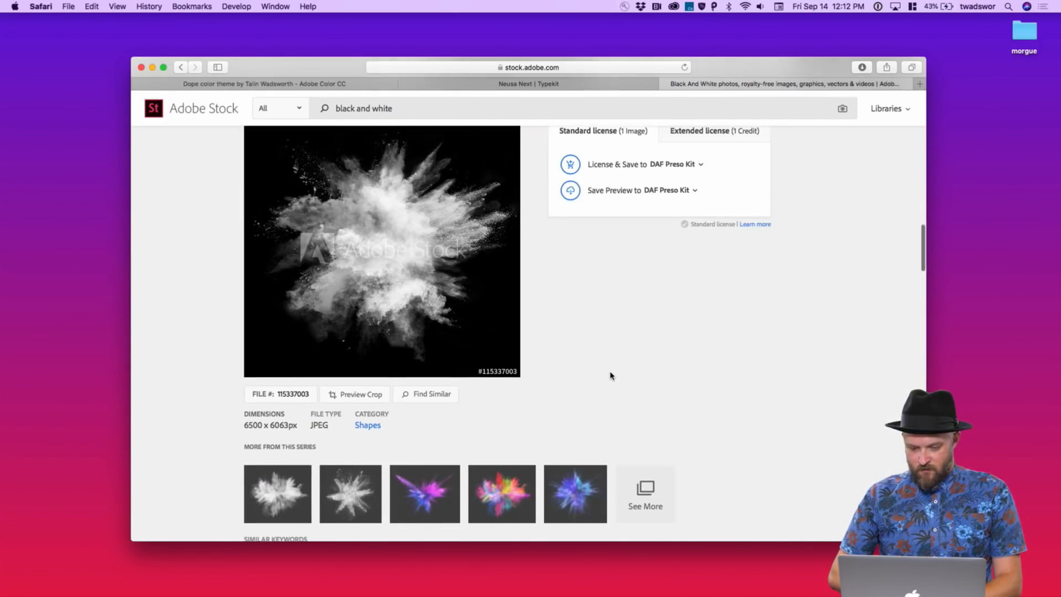
{"action": "key", "text": "ctrl+Left"}
In XD, open the CC Libraries, place the palm graphic on the canvas, then delete it
{"action": "key", "text": "ctrl+Right"}
{"action": "key", "text": "ctrl+Right"}
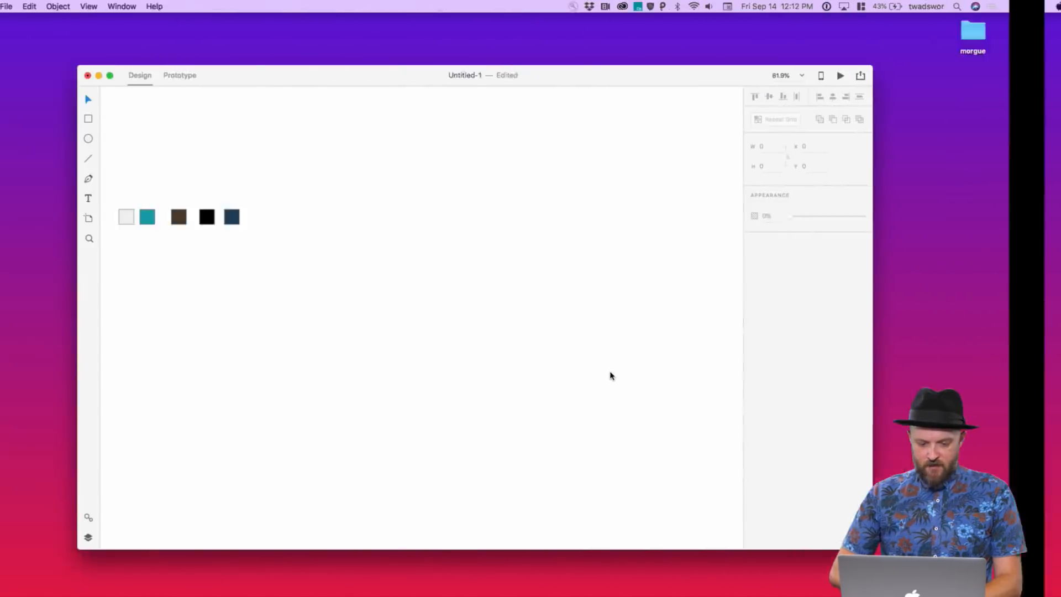
{"action": "left_click", "coordinate": [58, 6]}
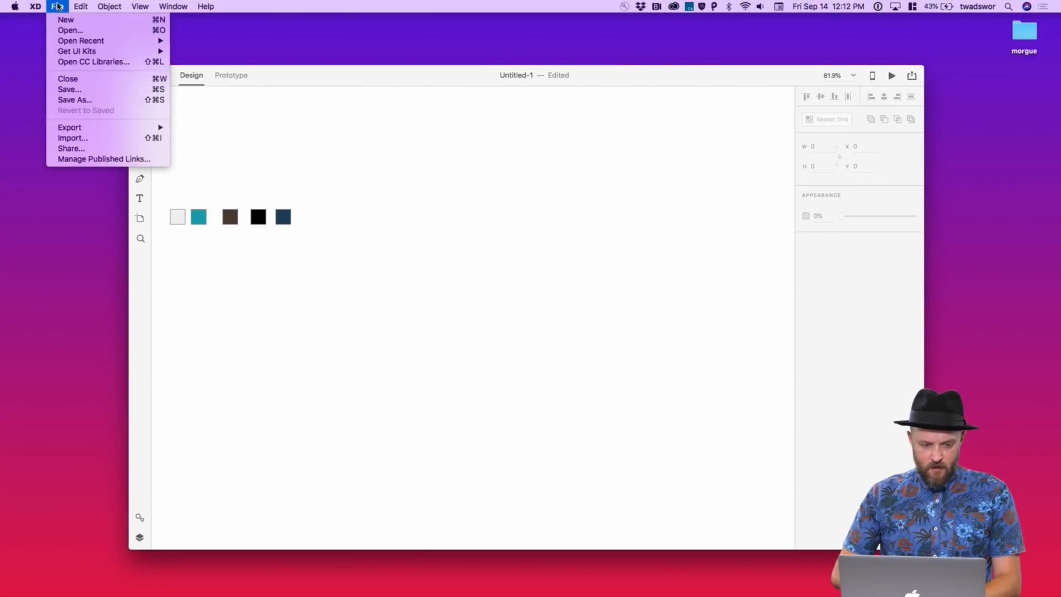
{"action": "left_click", "coordinate": [88, 61]}
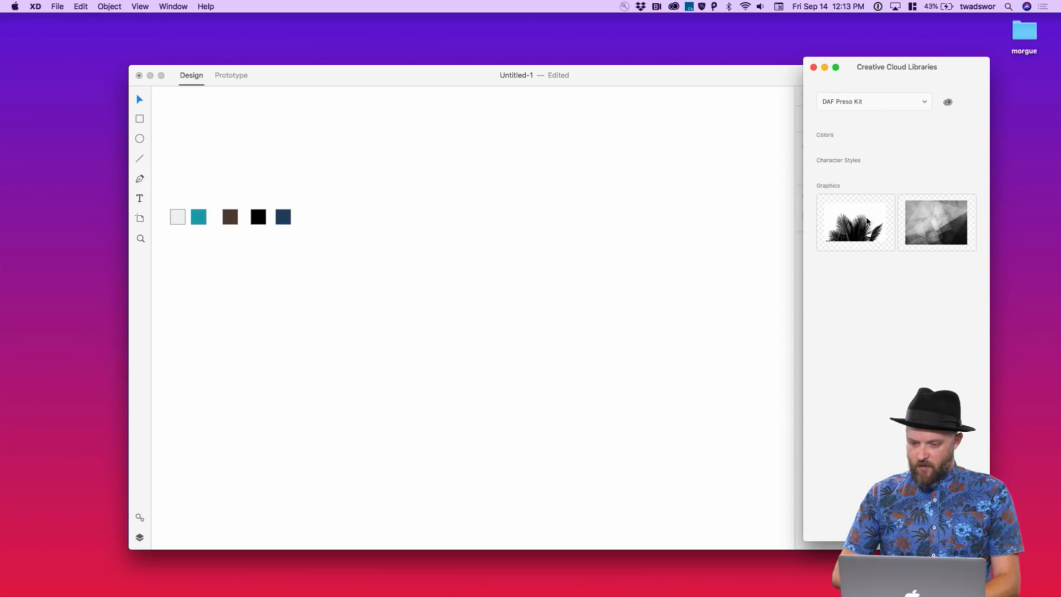
{"action": "left_click_drag", "start_coordinate": [867, 221], "coordinate": [621, 245]}
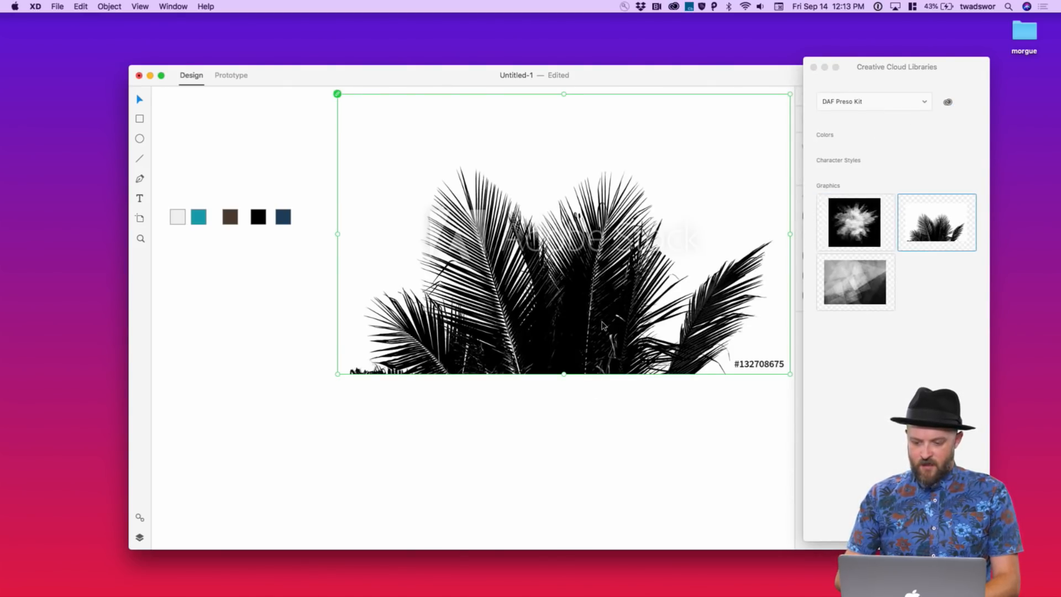
{"action": "key", "text": "Delete"}
{"action": "scroll", "coordinate": [301, 231], "scroll_direction": "left", "scroll_amount": 2}
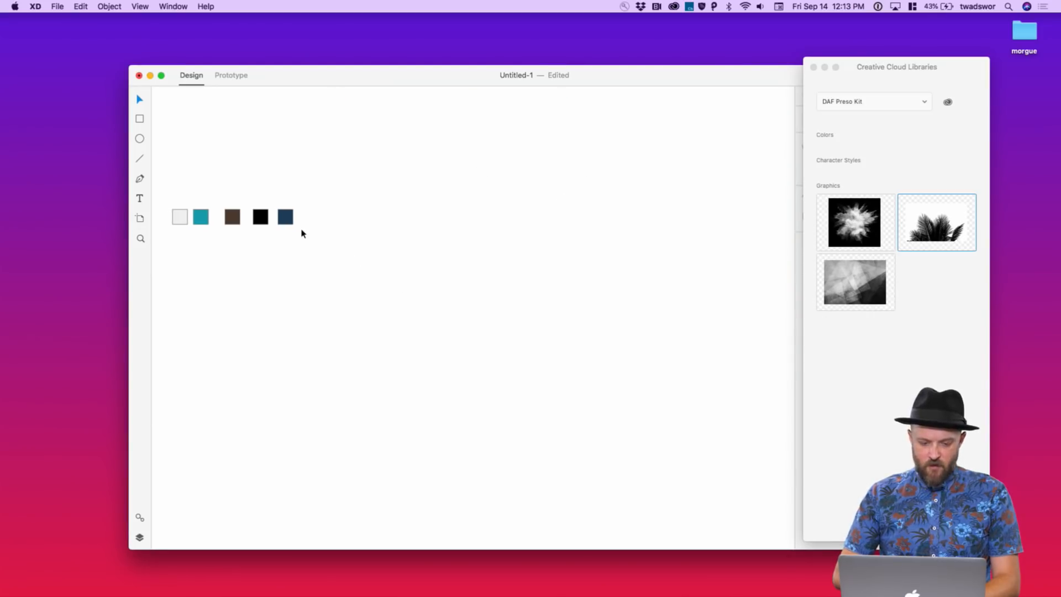
{"action": "scroll", "coordinate": [575, 228], "scroll_direction": "down", "scroll_amount": 2}
{"action": "scroll", "coordinate": [574, 228], "scroll_direction": "up", "scroll_amount": 3}
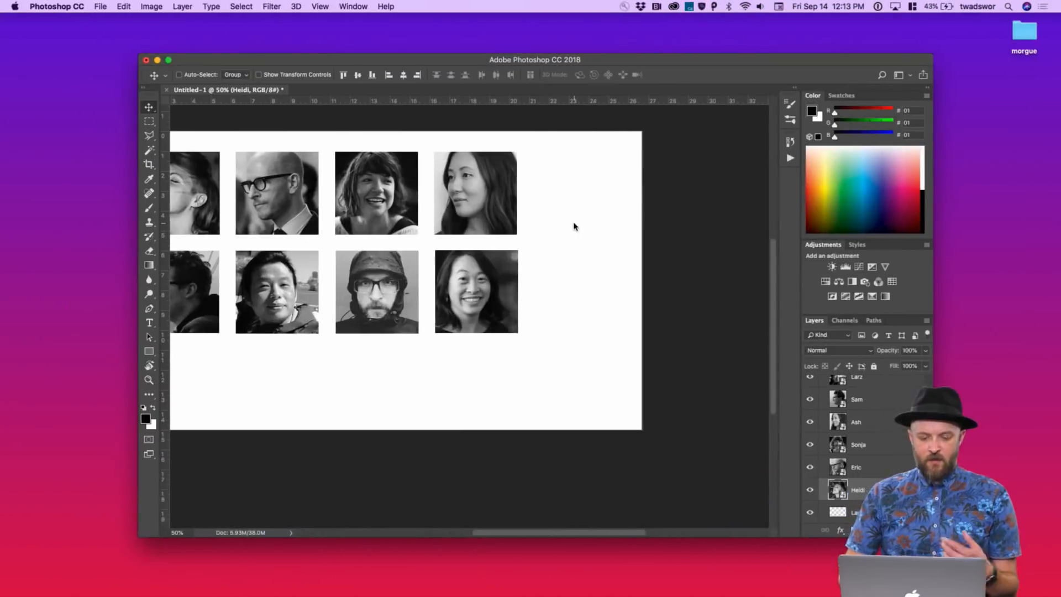
Show the Libraries panel set to DAF Preso Kit and dock it beside the Layers panel
{"action": "scroll", "coordinate": [574, 226], "scroll_direction": "left", "scroll_amount": 3}
{"action": "scroll", "coordinate": [574, 226], "scroll_direction": "up", "scroll_amount": 1}
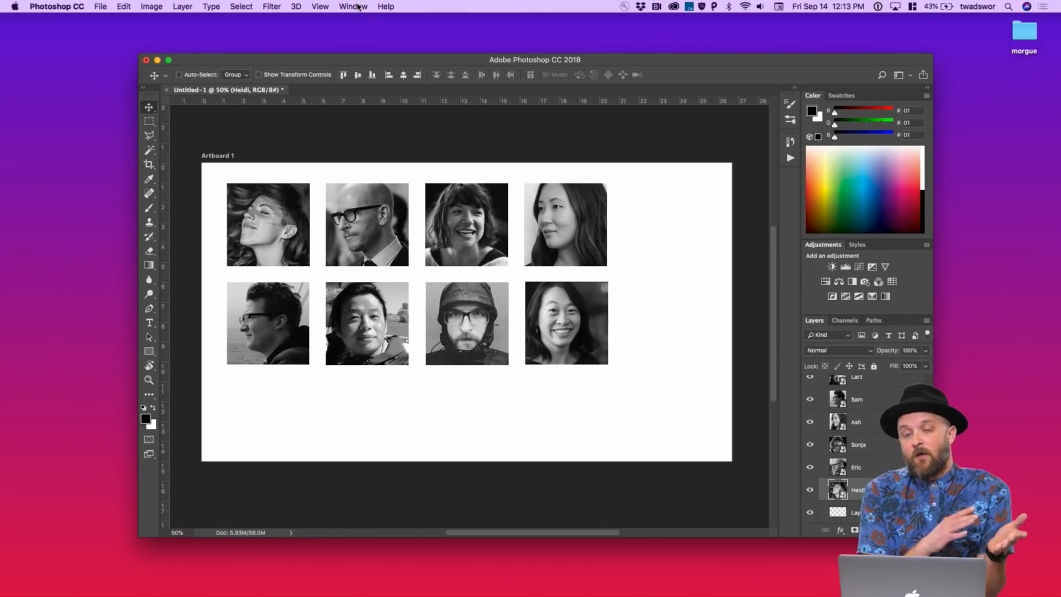
{"action": "left_click", "coordinate": [357, 6]}
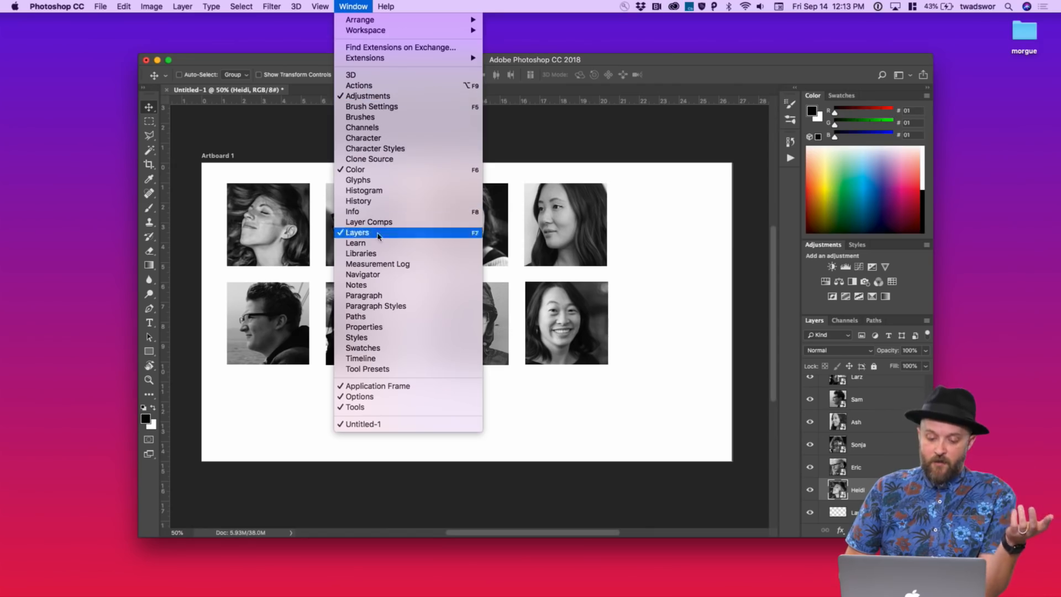
{"action": "left_click", "coordinate": [372, 256]}
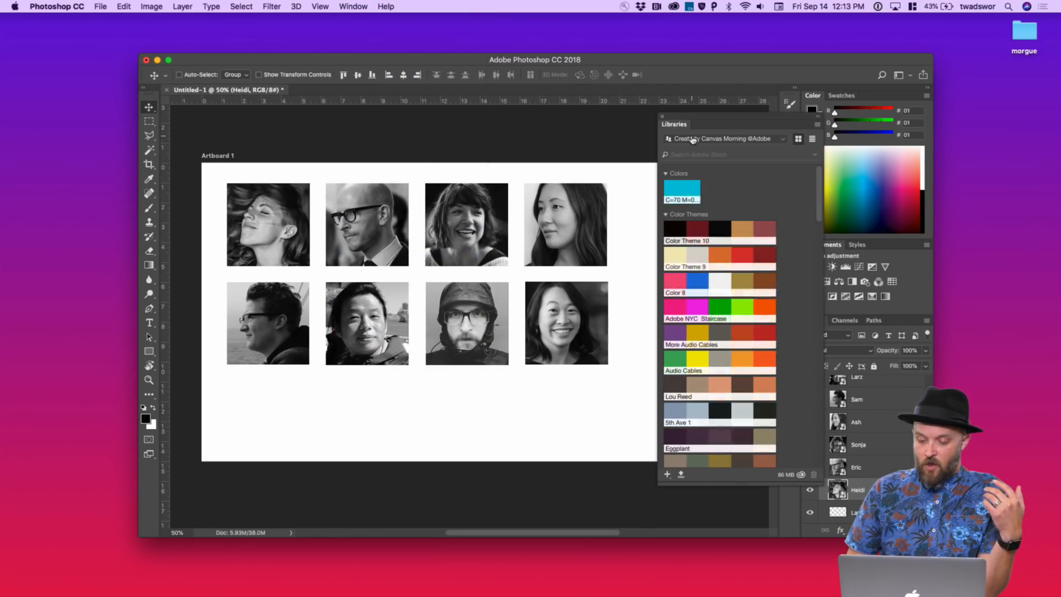
{"action": "left_click", "coordinate": [682, 142]}
{"action": "left_click", "coordinate": [695, 161]}
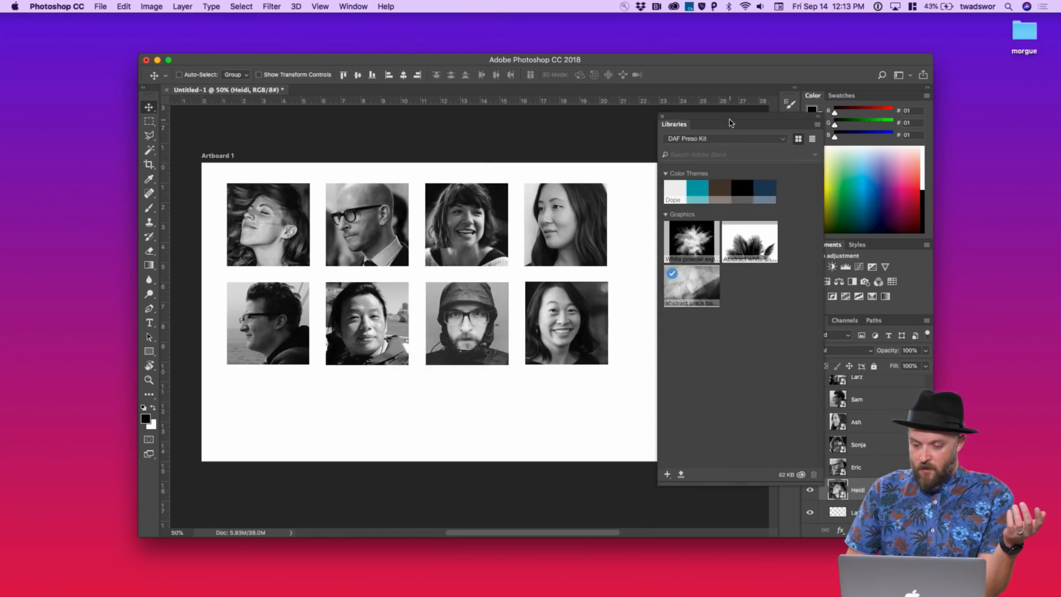
{"action": "left_click_drag", "start_coordinate": [727, 122], "coordinate": [666, 81]}
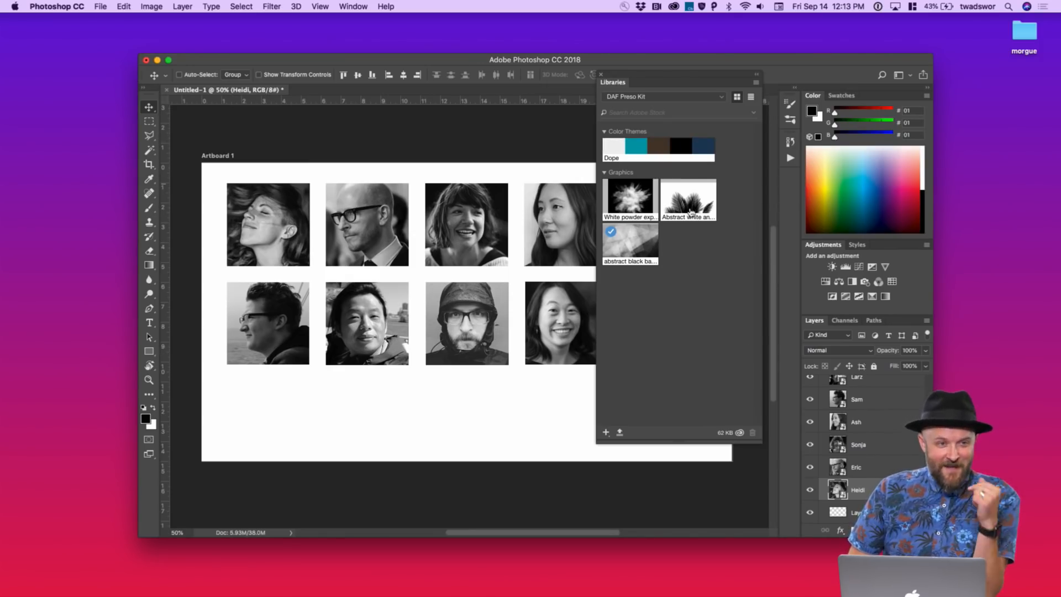
{"action": "scroll", "coordinate": [865, 432], "scroll_direction": "up", "scroll_amount": 3}
Drag the lower portrait layers into the DAF Preso Kit library as graphics
{"action": "left_click", "coordinate": [866, 406]}
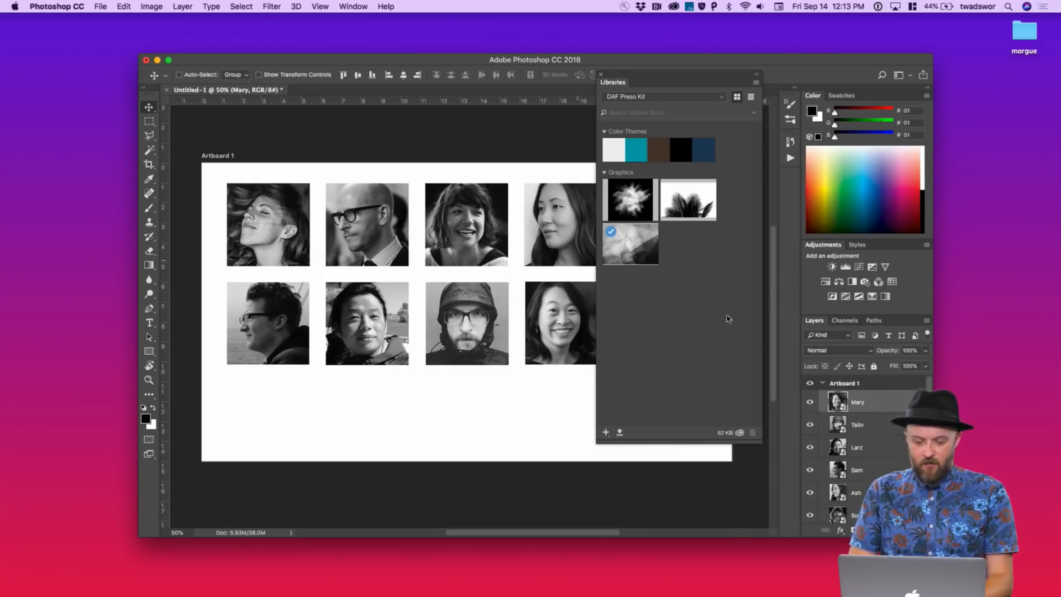
{"action": "scroll", "coordinate": [871, 438], "scroll_direction": "down", "scroll_amount": 3}
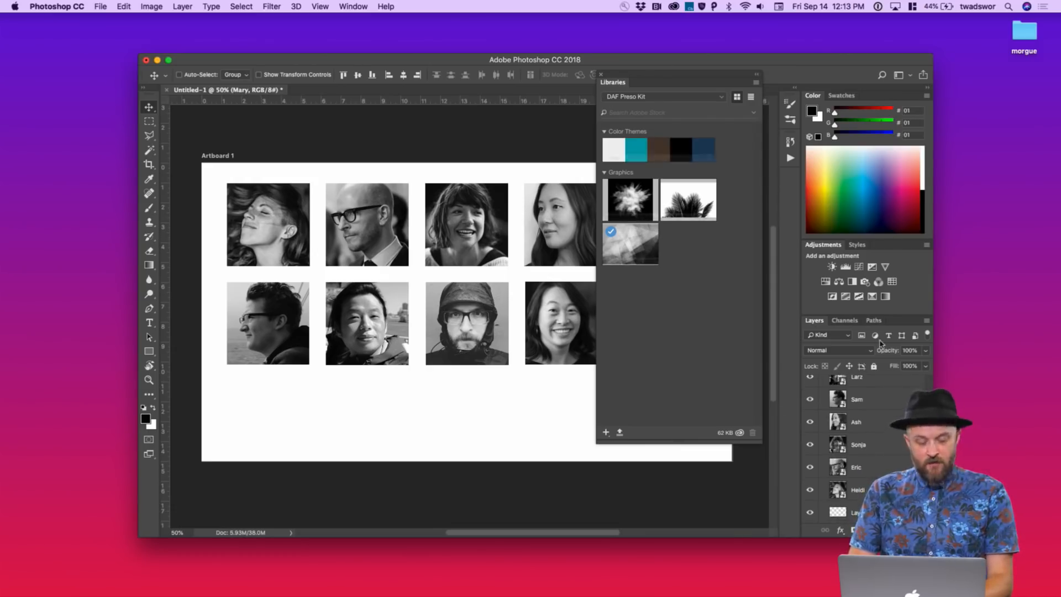
{"action": "left_click_drag", "start_coordinate": [854, 489], "coordinate": [696, 334]}
{"action": "left_click_drag", "start_coordinate": [875, 465], "coordinate": [732, 370]}
{"action": "left_click_drag", "start_coordinate": [877, 447], "coordinate": [729, 355]}
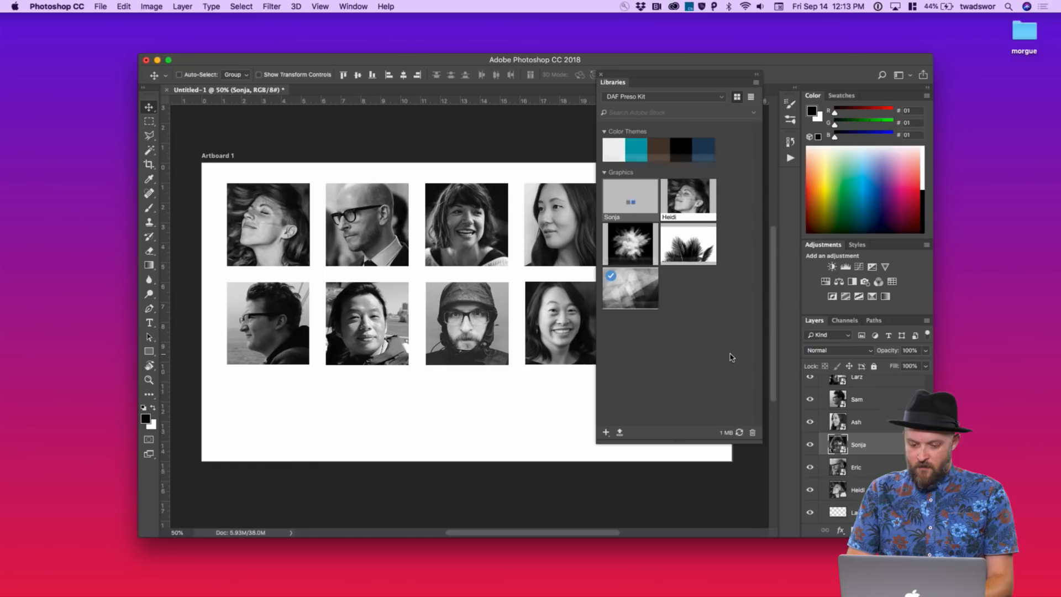
{"action": "left_click_drag", "start_coordinate": [860, 423], "coordinate": [724, 354]}
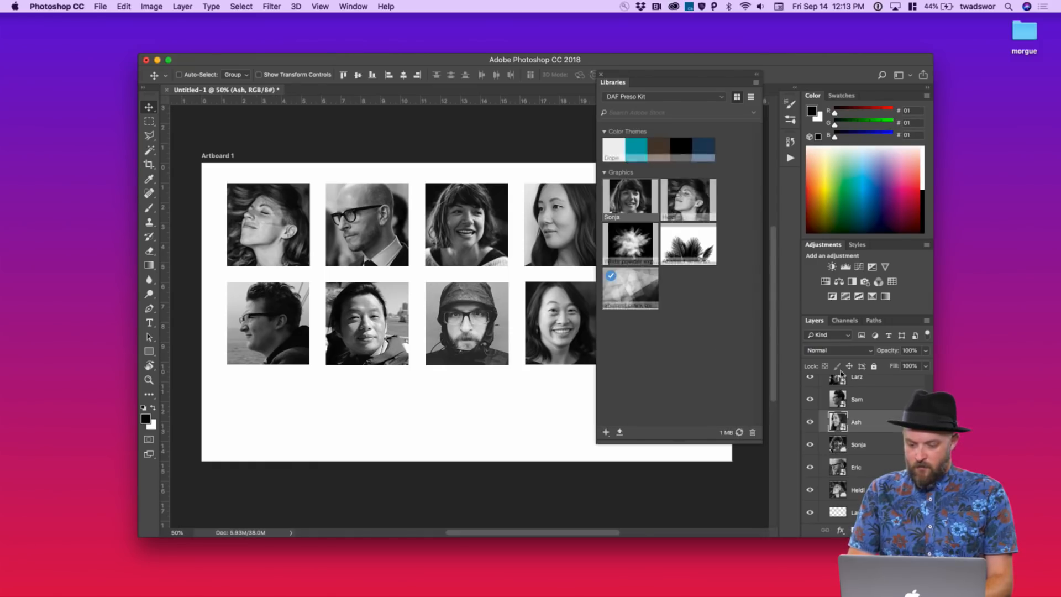
{"action": "left_click_drag", "start_coordinate": [857, 403], "coordinate": [733, 348]}
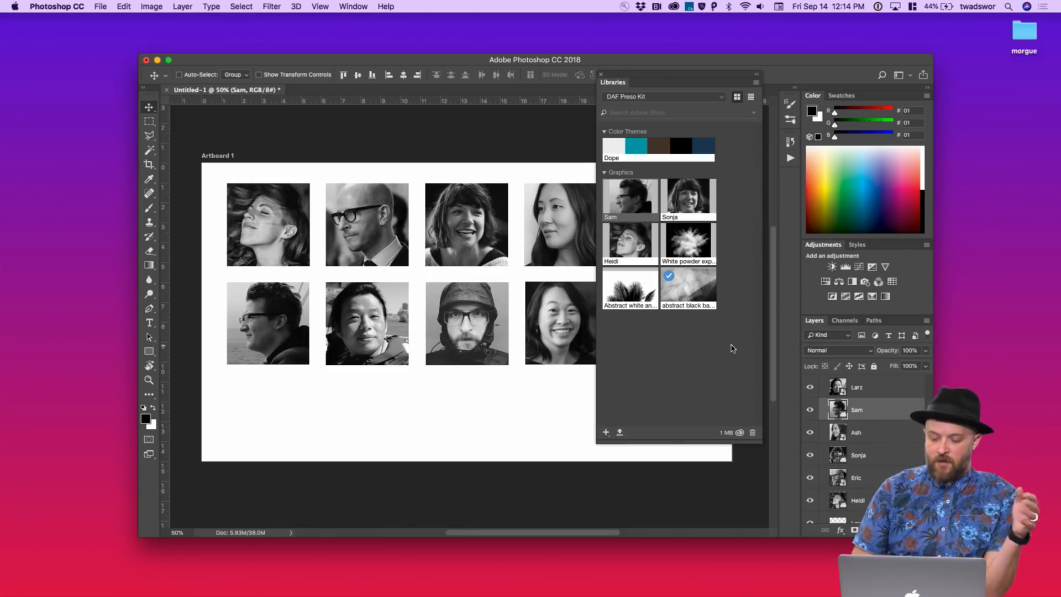
{"action": "scroll", "coordinate": [839, 397], "scroll_direction": "up", "scroll_amount": 2}
{"action": "left_click_drag", "start_coordinate": [855, 422], "coordinate": [679, 268]}
Add the remaining portraits, including the bald man's, to the library and switch to XD
{"action": "left_click", "coordinate": [878, 414]}
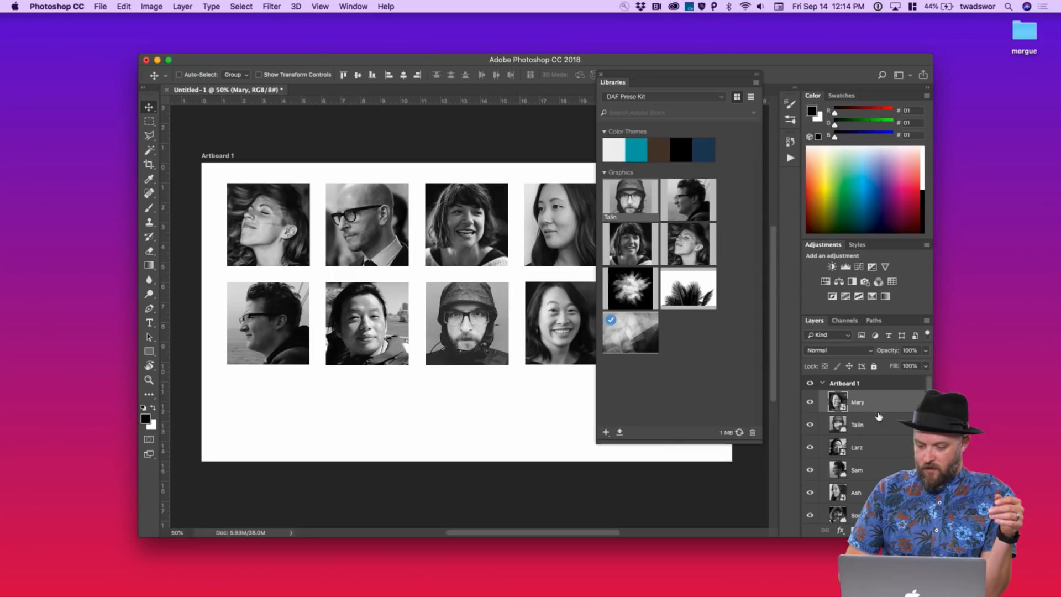
{"action": "left_click_drag", "start_coordinate": [880, 413], "coordinate": [713, 382]}
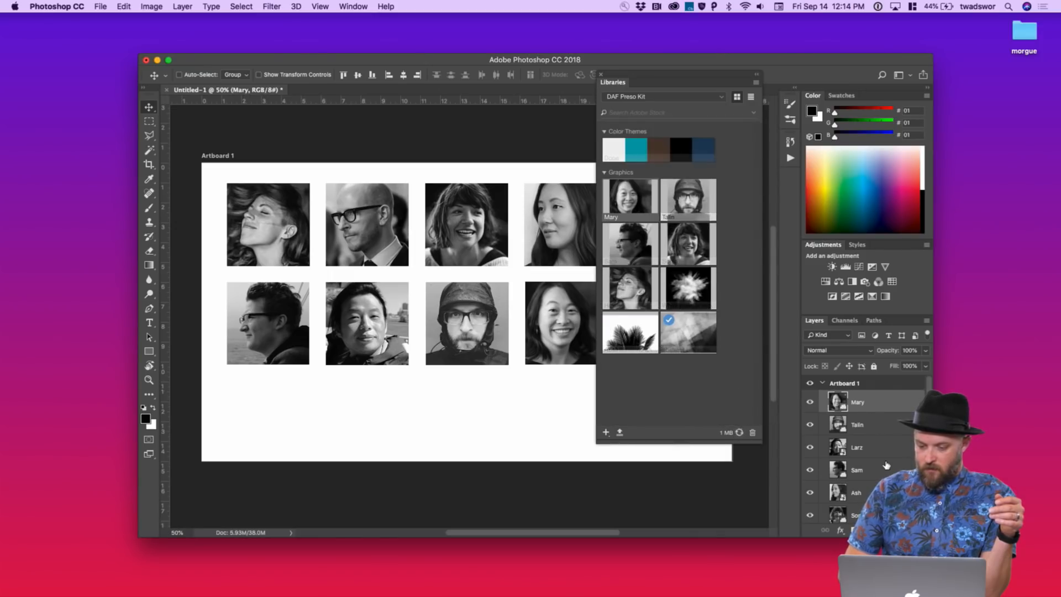
{"action": "left_click", "coordinate": [881, 437]}
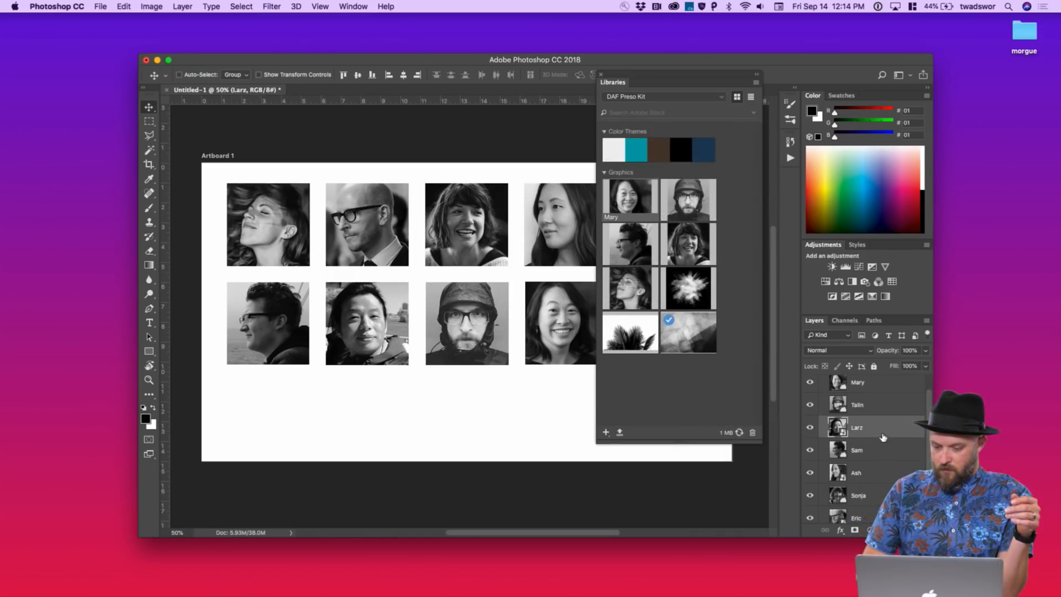
{"action": "left_click_drag", "start_coordinate": [882, 436], "coordinate": [737, 403]}
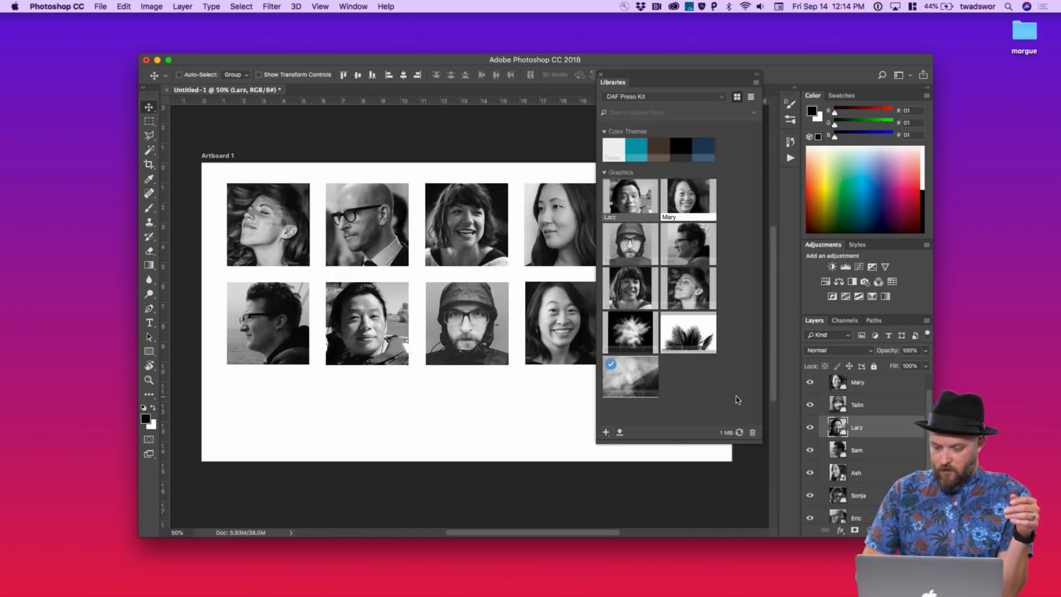
{"action": "left_click", "coordinate": [873, 467]}
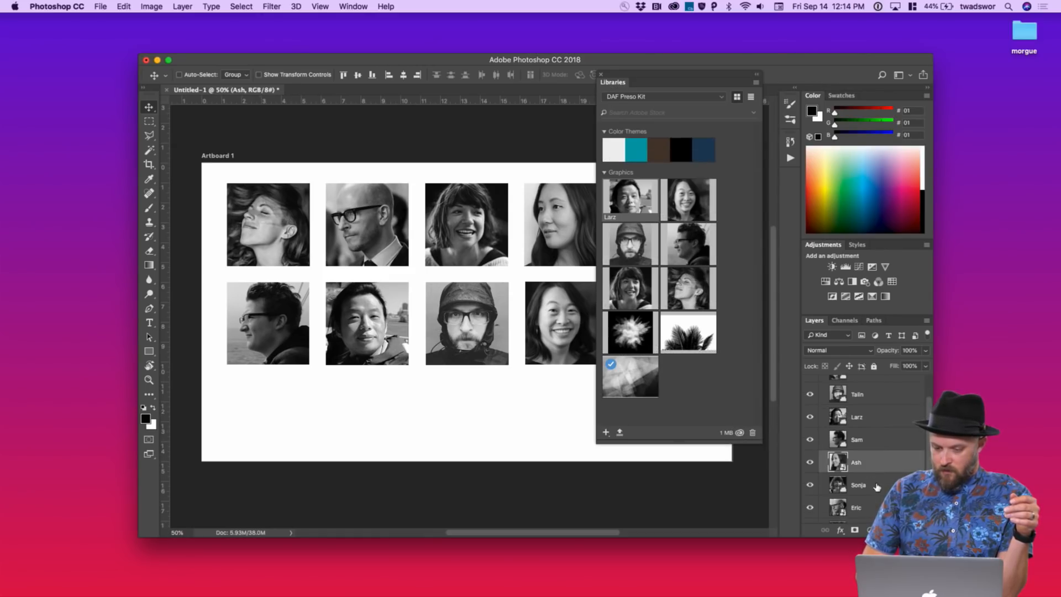
{"action": "left_click_drag", "start_coordinate": [874, 464], "coordinate": [718, 408]}
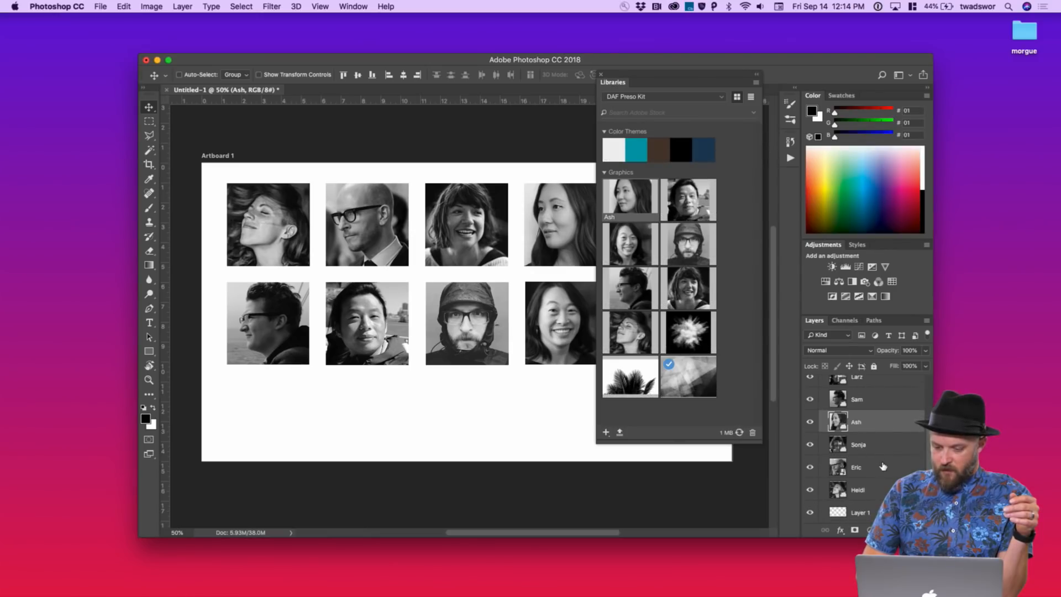
{"action": "left_click", "coordinate": [882, 467]}
{"action": "left_click_drag", "start_coordinate": [878, 468], "coordinate": [715, 387]}
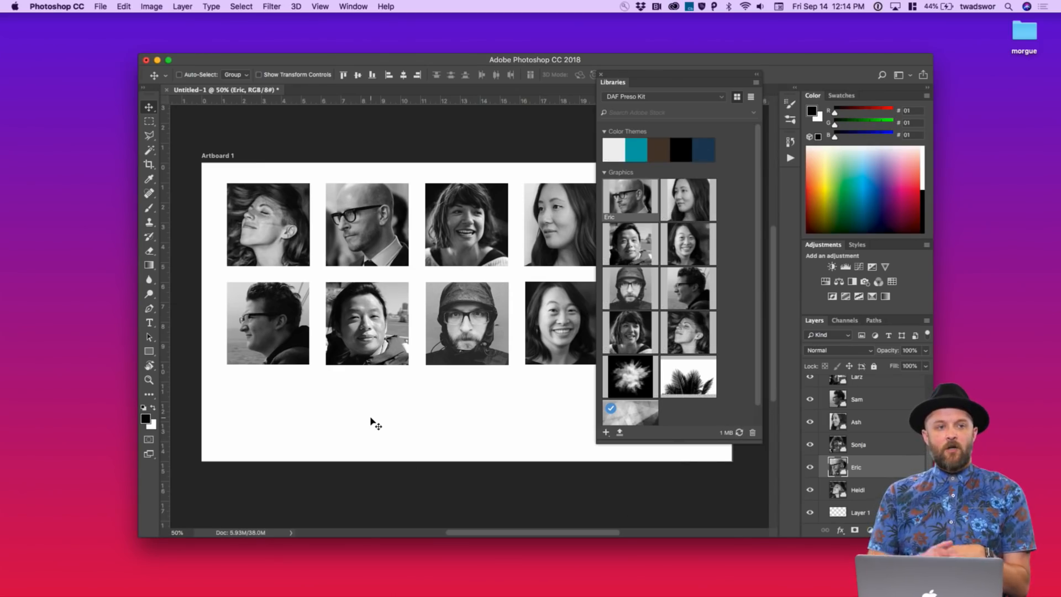
{"action": "key", "text": "ctrl+Left"}
{"action": "key", "text": "ctrl+Left"}
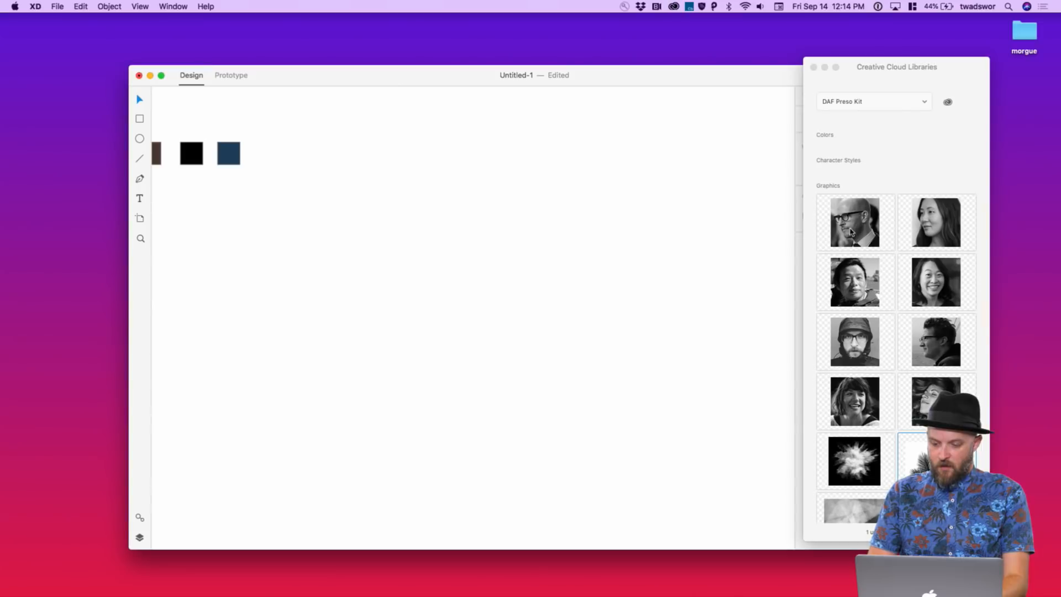
Place the bald man's library portrait on the XD canvas, then return to Photoshop
{"action": "left_click_drag", "start_coordinate": [852, 232], "coordinate": [489, 237]}
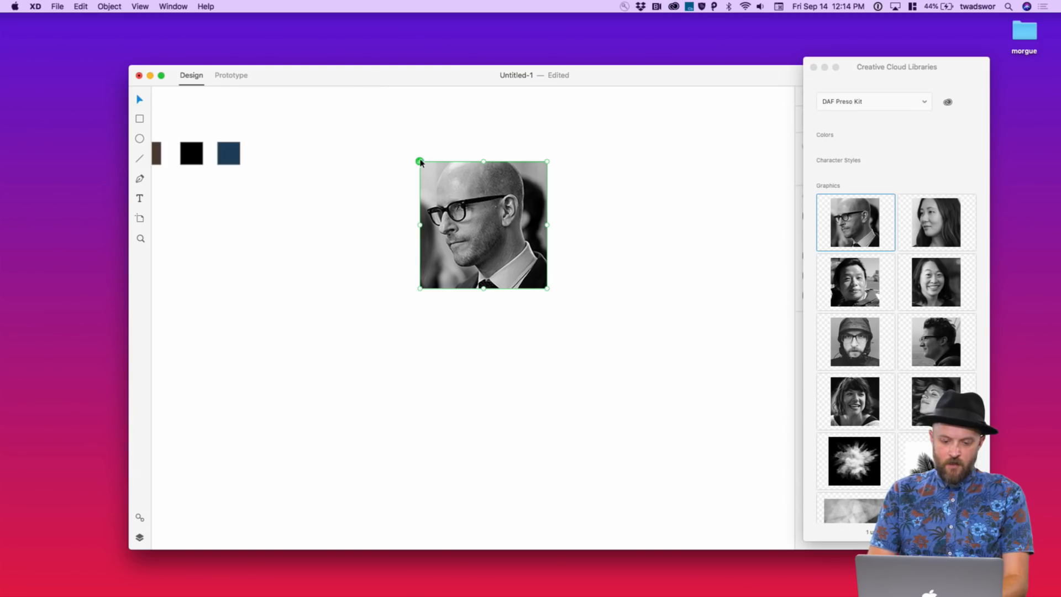
{"action": "key", "text": "ctrl+Right"}
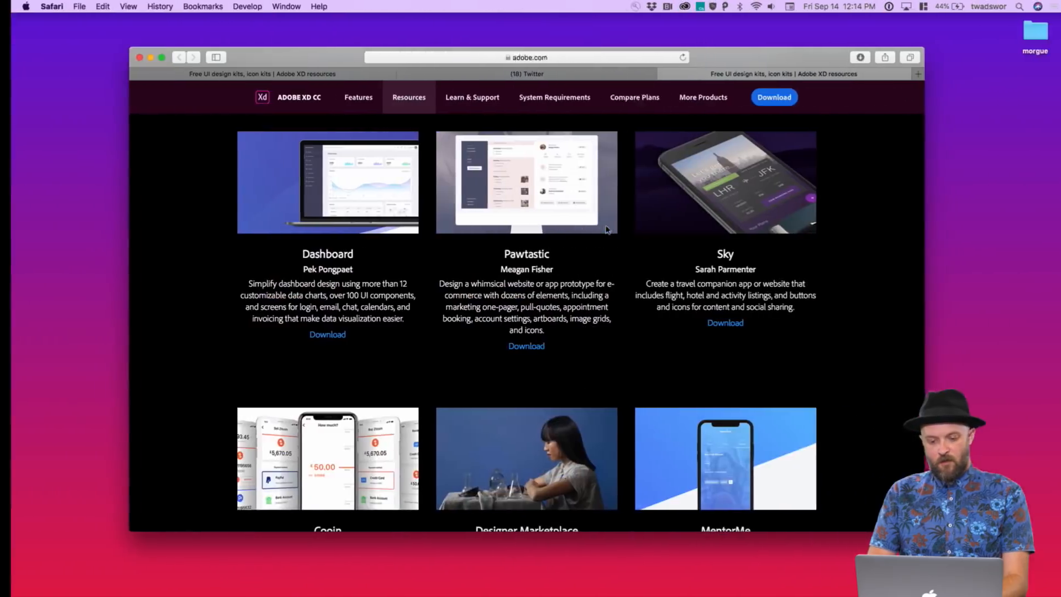
{"action": "key", "text": "ctrl+Right"}
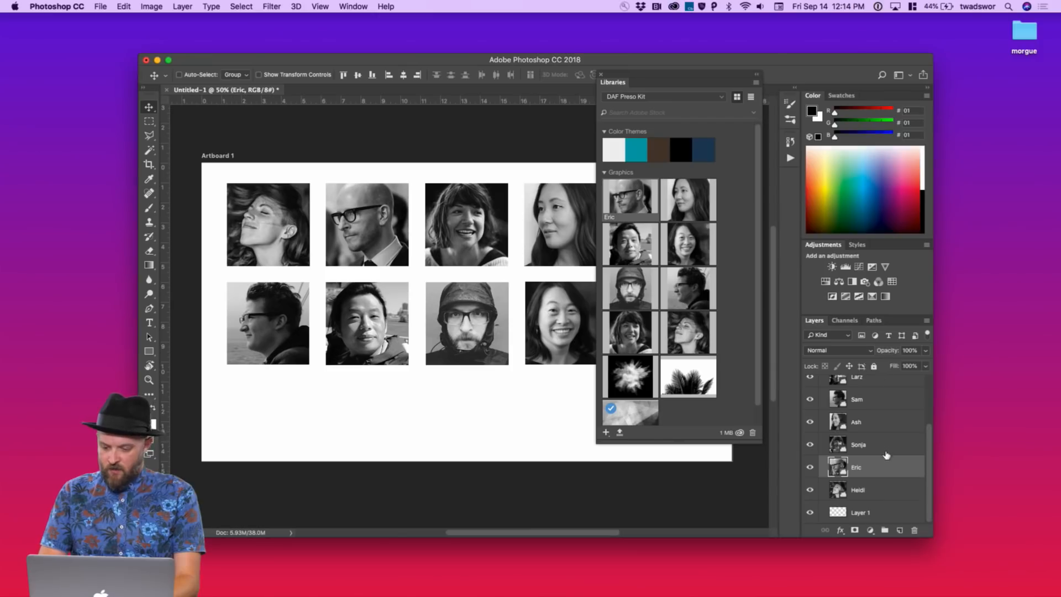
{"action": "left_click", "coordinate": [272, 6]}
{"action": "mouse_move", "coordinate": [343, 138]}
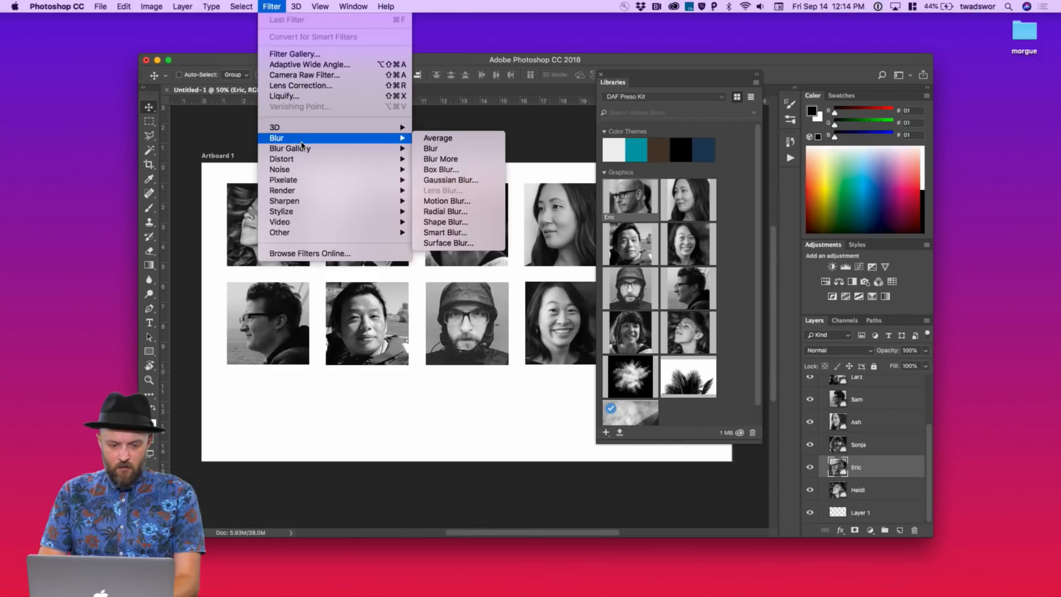
{"action": "left_click", "coordinate": [448, 179]}
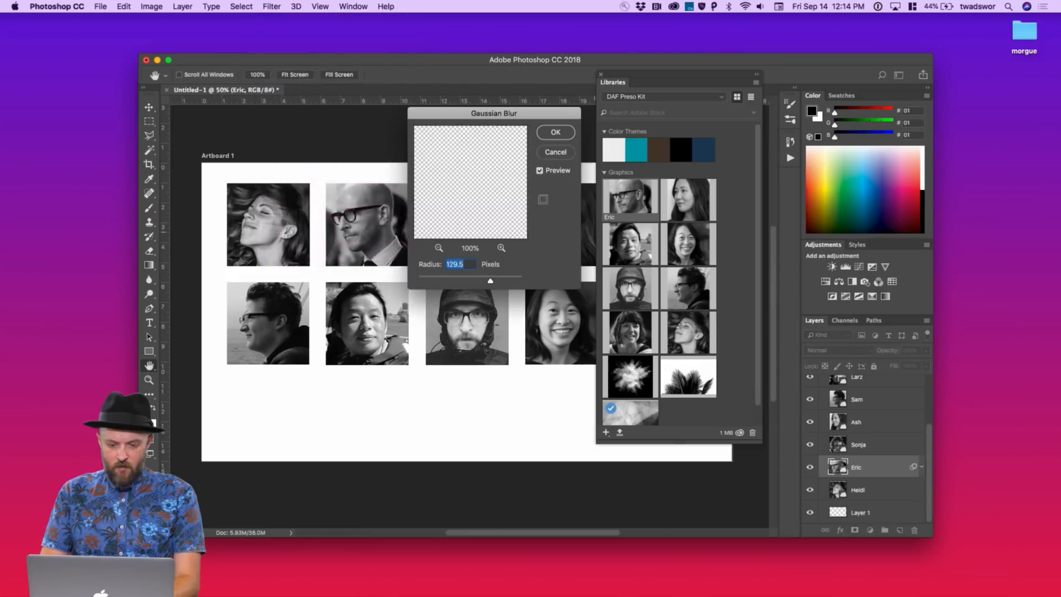
{"action": "mouse_move", "coordinate": [470, 280]}
{"action": "left_mouse_down"}
{"action": "mouse_move", "coordinate": [440, 280]}
{"action": "mouse_move", "coordinate": [462, 280]}
{"action": "left_mouse_up"}
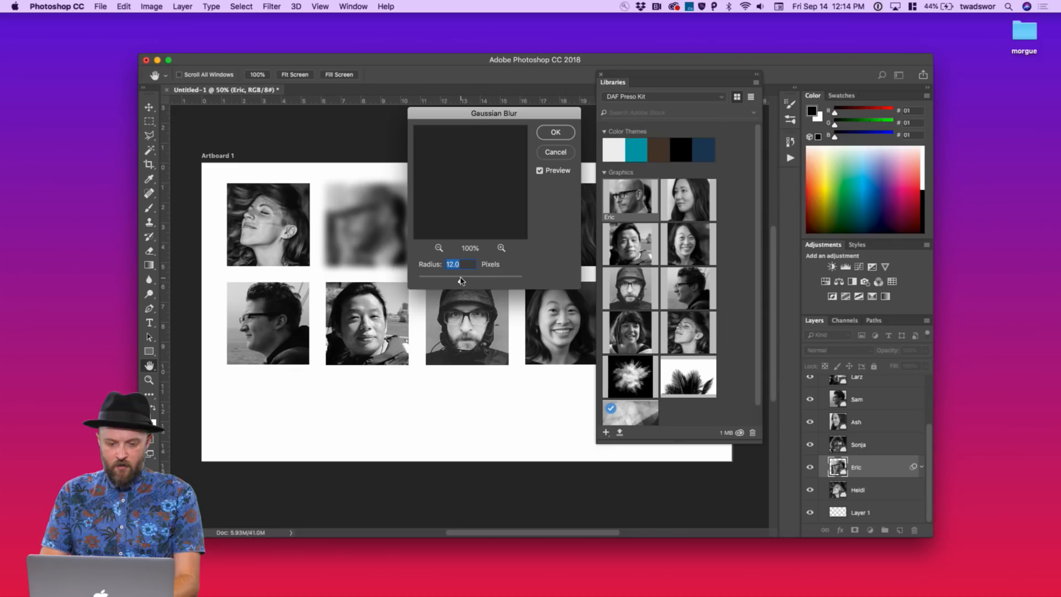
{"action": "left_click", "coordinate": [552, 134]}
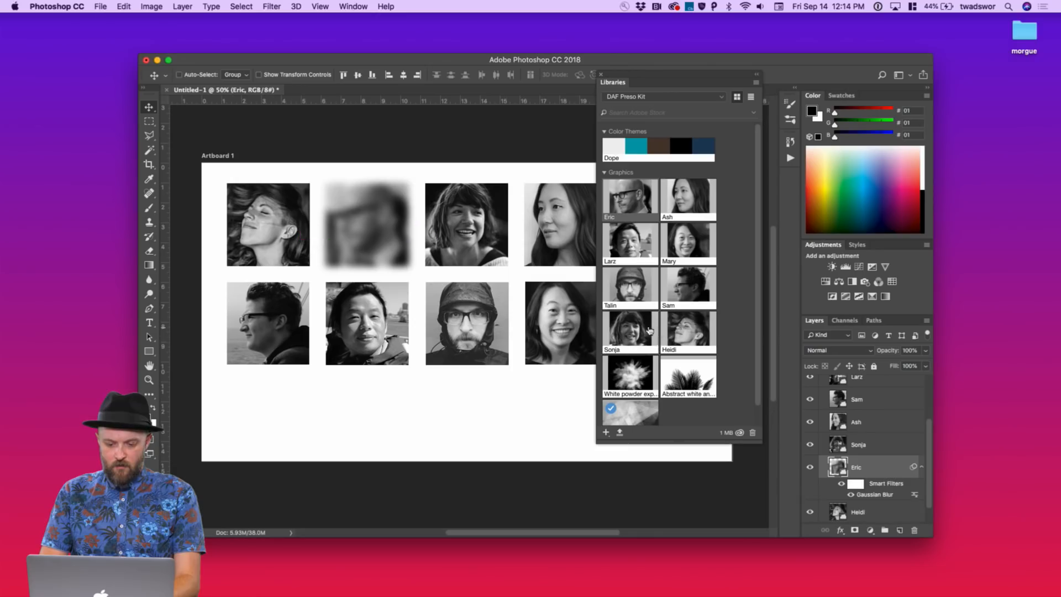
{"action": "key", "text": "super+z"}
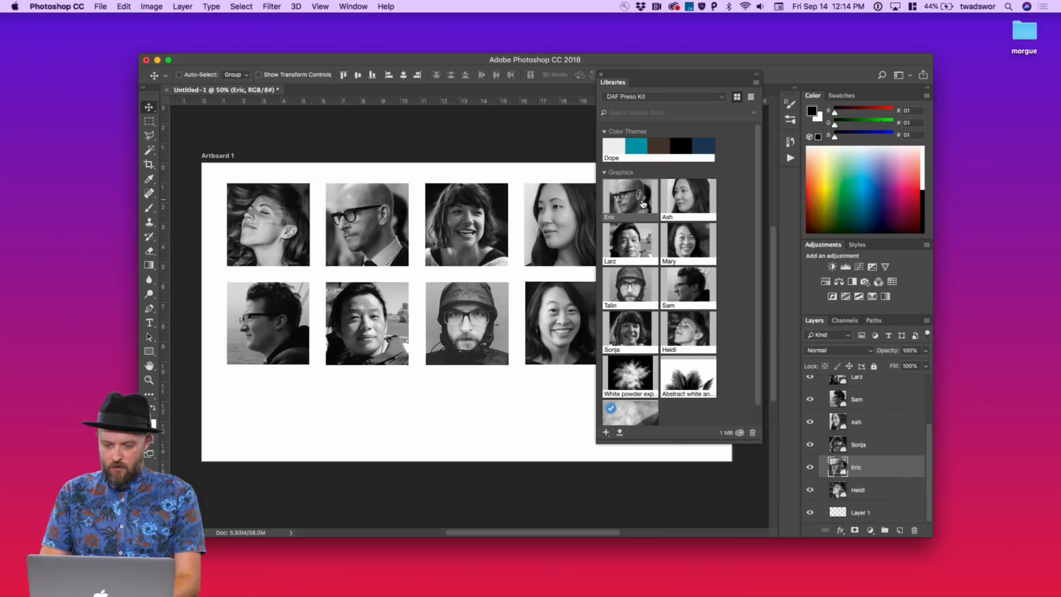
Open the bald man's Eric library graphic in Photoshop for editing as Eric.psb
{"action": "right_click", "coordinate": [643, 205]}
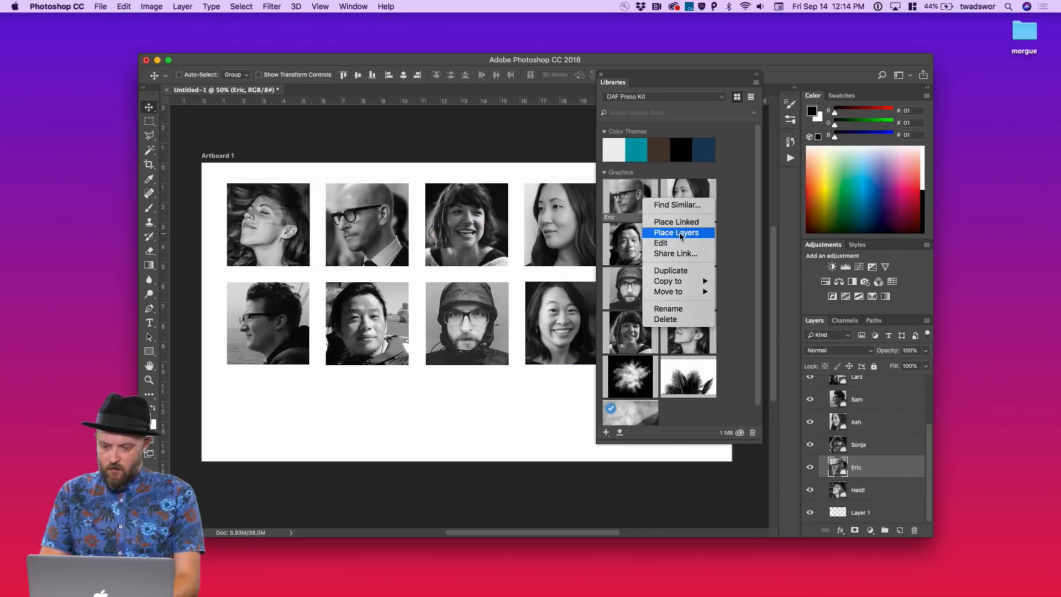
{"action": "left_click", "coordinate": [846, 468]}
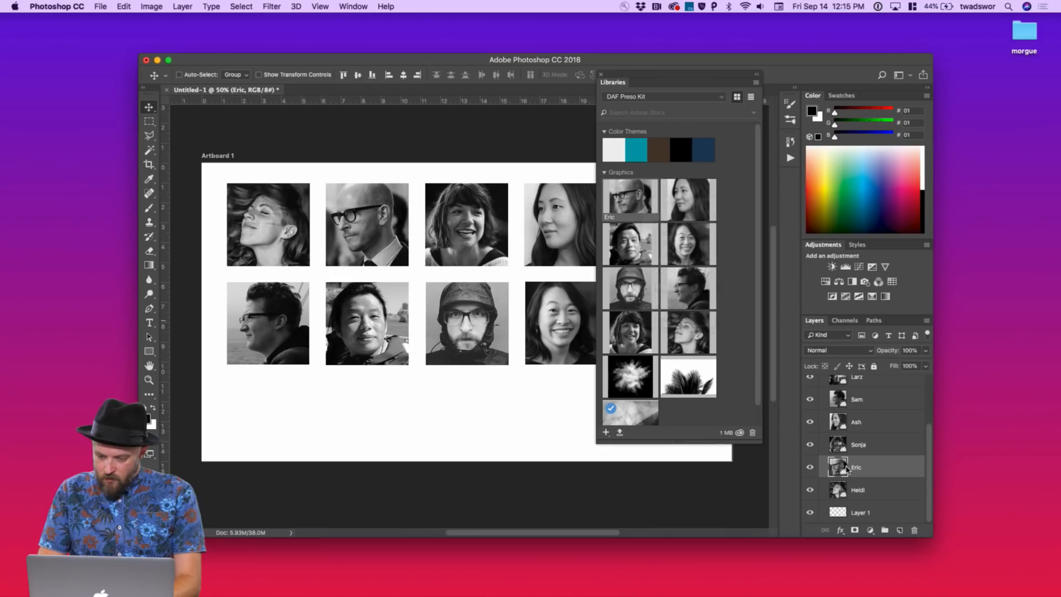
{"action": "right_click", "coordinate": [846, 468]}
{"action": "left_click", "coordinate": [850, 468]}
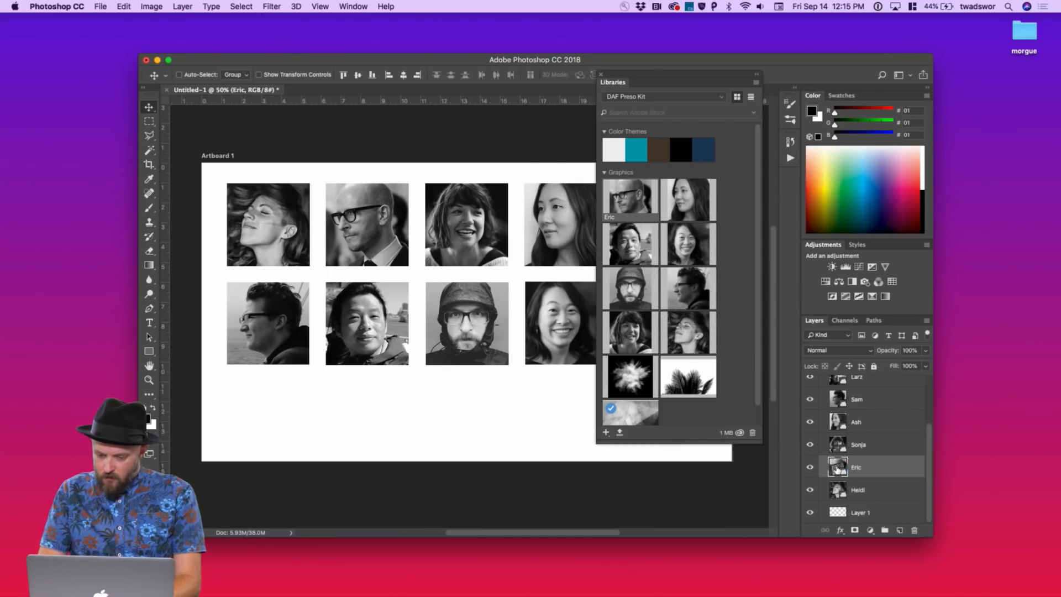
{"action": "right_click", "coordinate": [839, 468]}
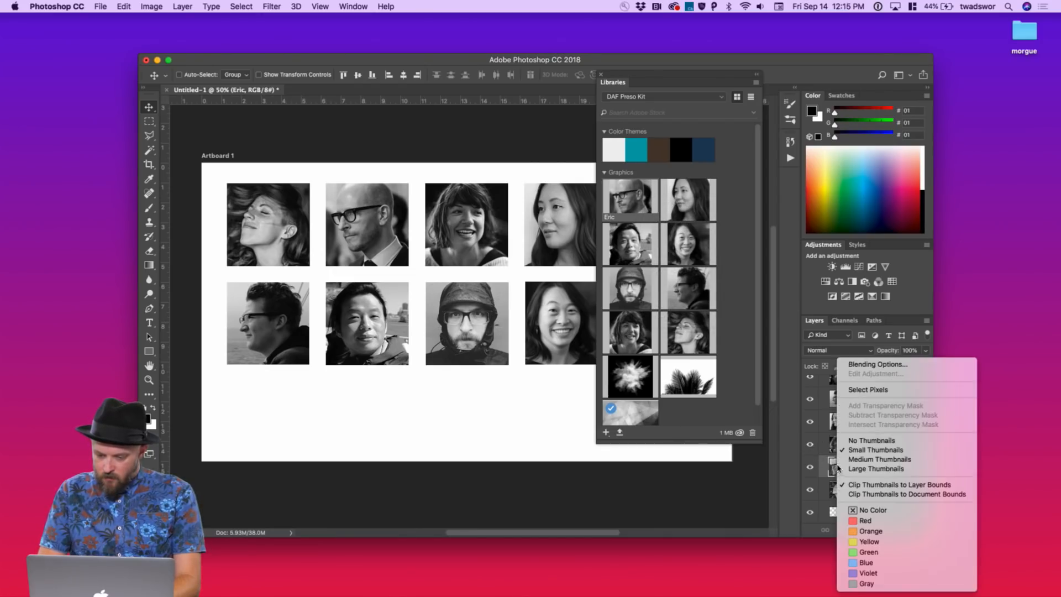
{"action": "left_click", "coordinate": [727, 280]}
{"action": "right_click", "coordinate": [621, 197]}
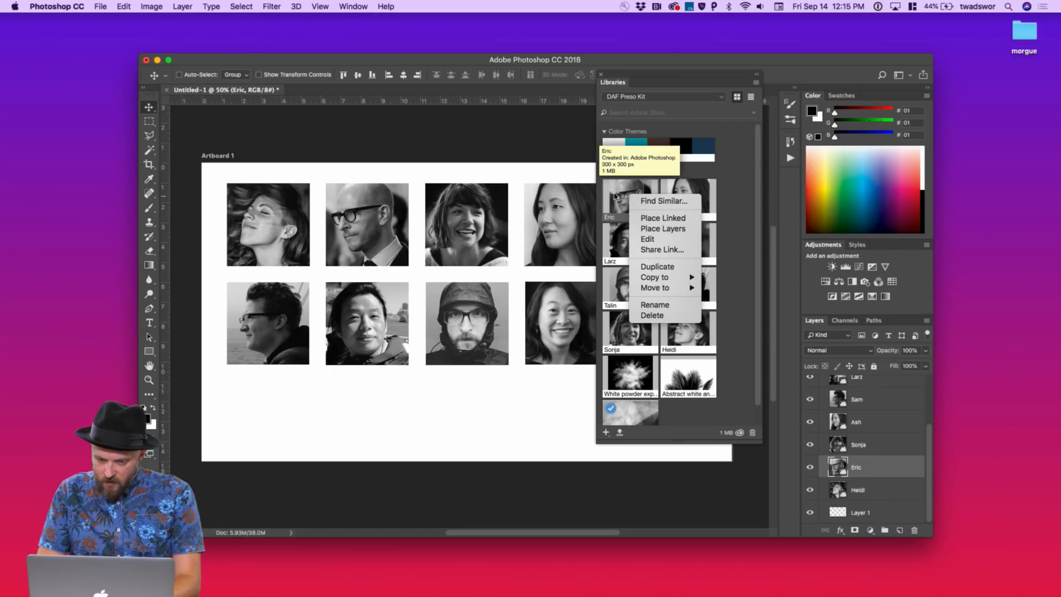
{"action": "left_click", "coordinate": [647, 239]}
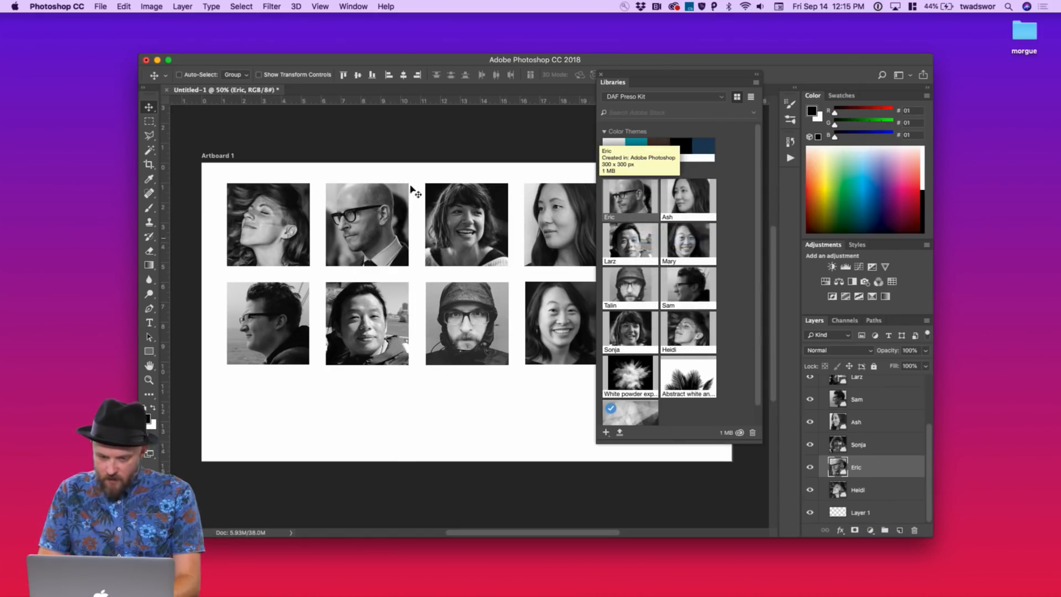
{"action": "left_click", "coordinate": [241, 6]}
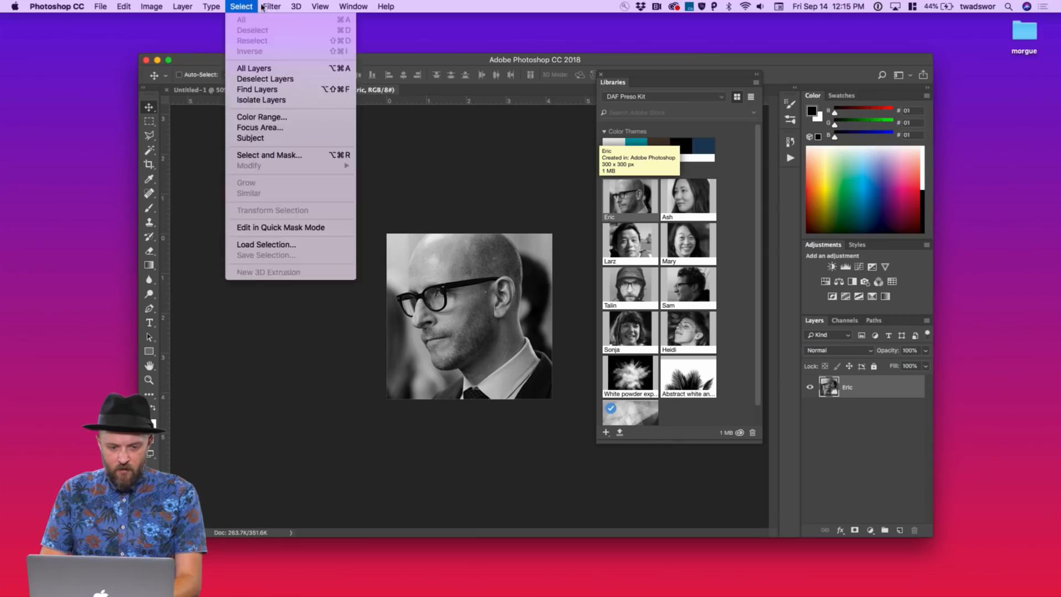
{"action": "mouse_move", "coordinate": [302, 170]}
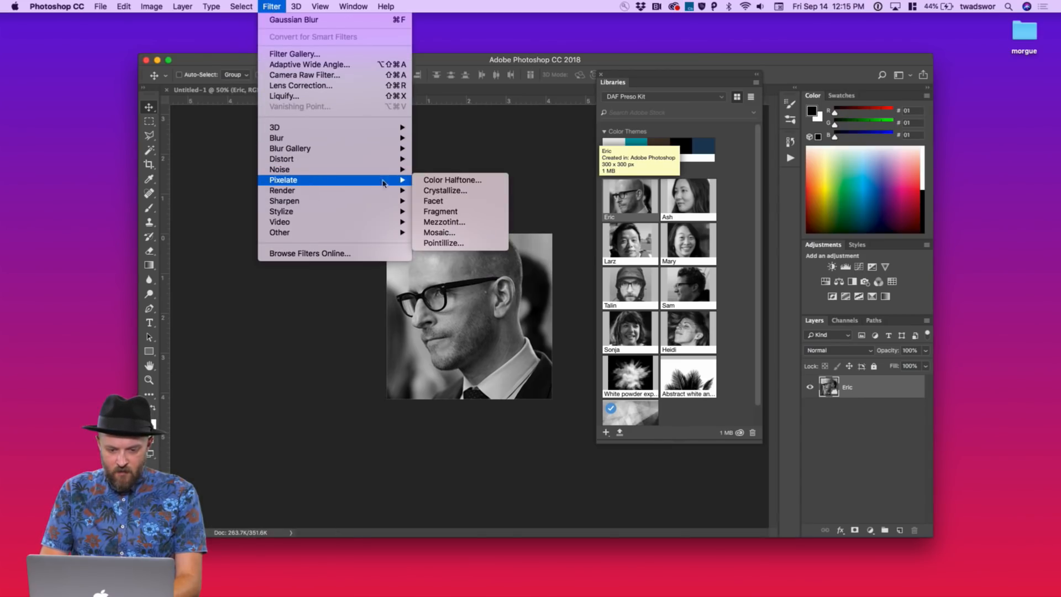
Apply Pixelate > Color Halftone to the Eric portrait with the default radius
{"action": "left_click", "coordinate": [433, 181]}
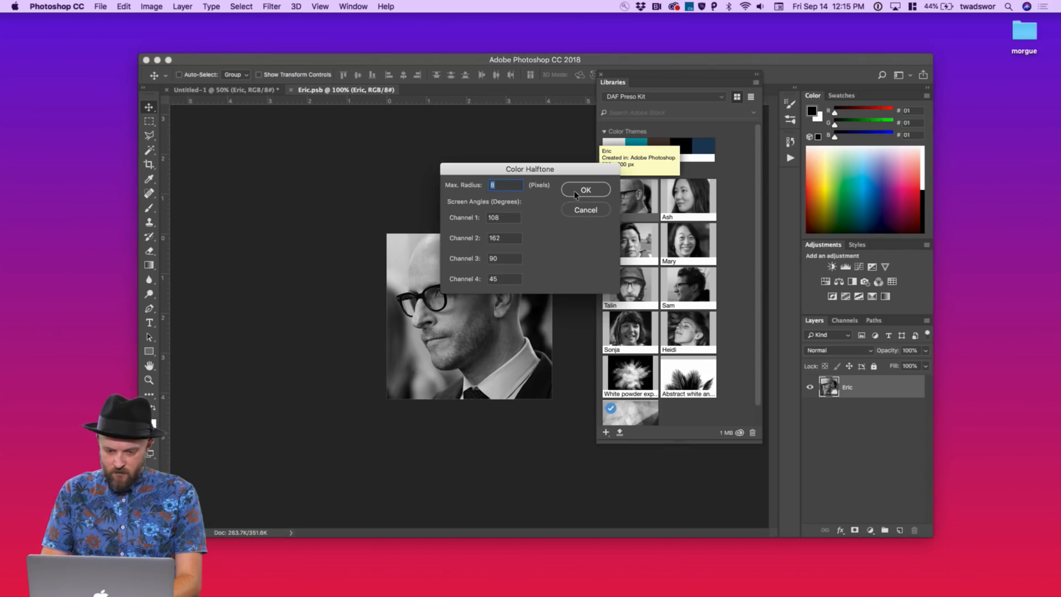
{"action": "left_click", "coordinate": [575, 191]}
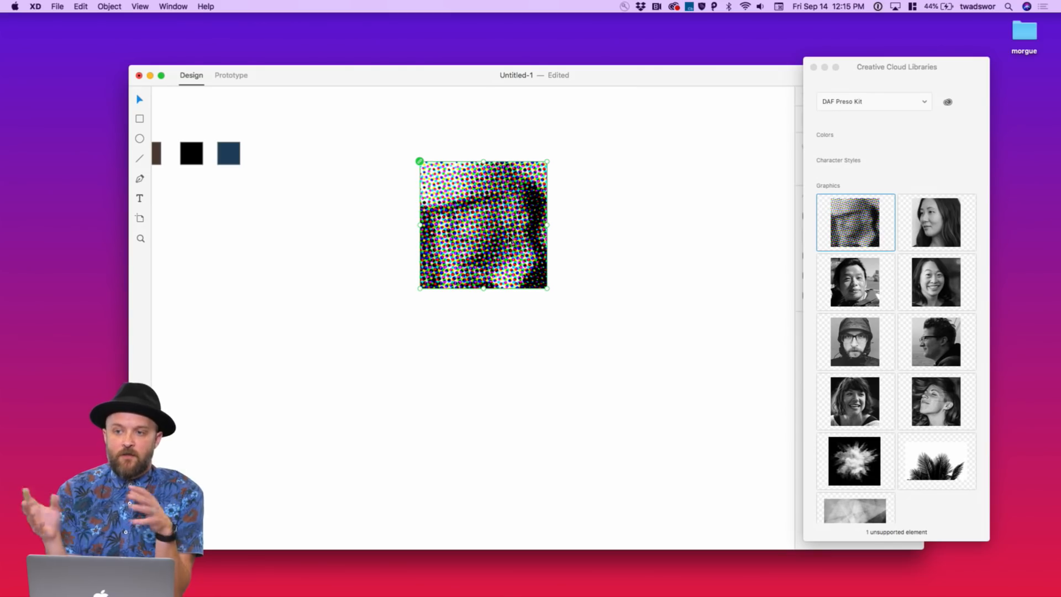
Revert the Eric portrait to its original Eric.psb snapshot and check XD's linked copy
{"action": "key", "text": "ctrl+Right"}
{"action": "key", "text": "ctrl+Right"}
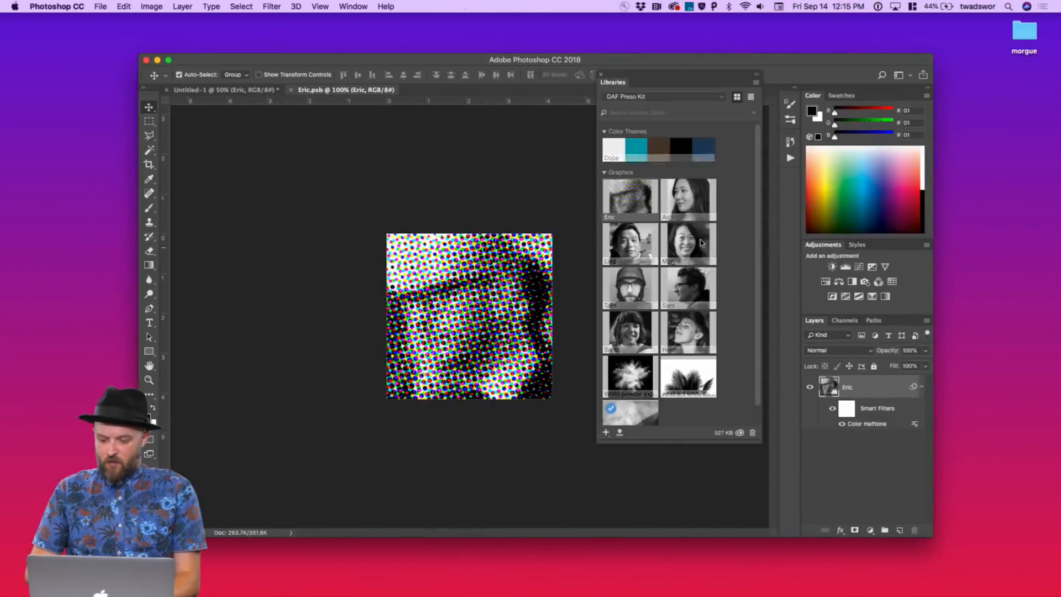
{"action": "left_click", "coordinate": [791, 143]}
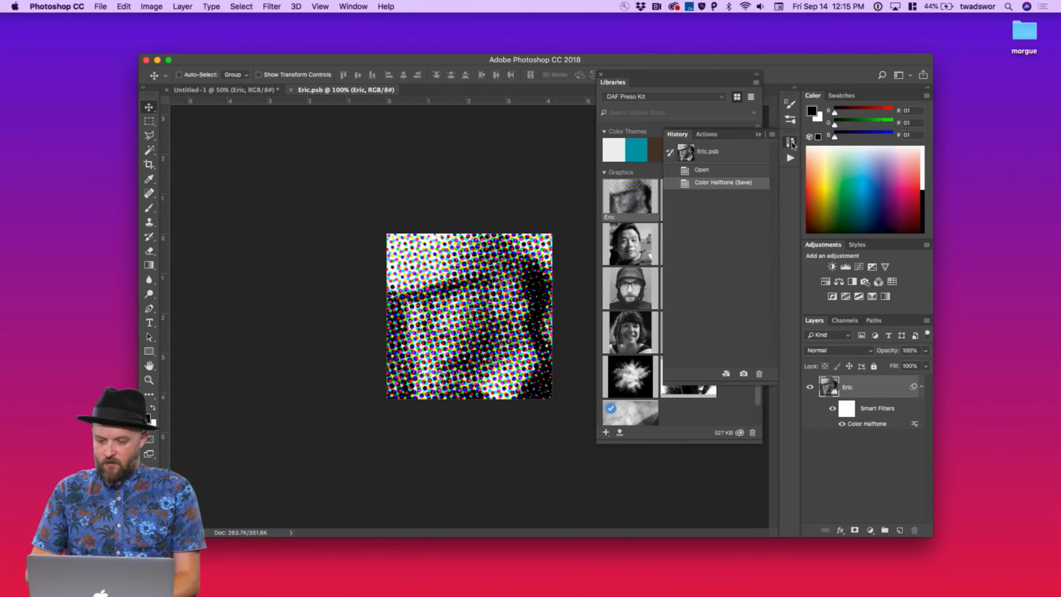
{"action": "left_click", "coordinate": [725, 158]}
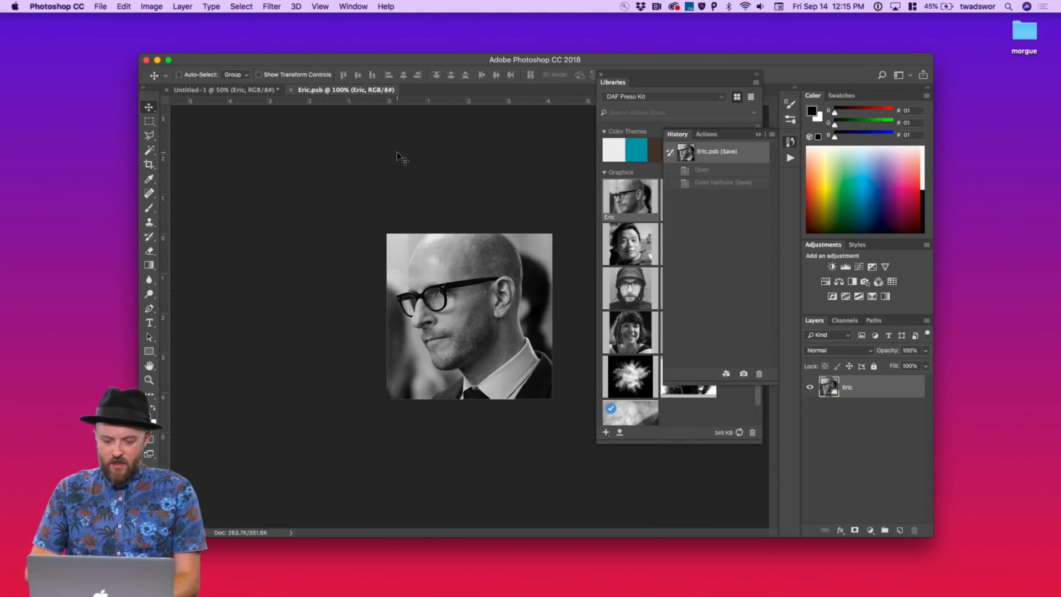
{"action": "key", "text": "ctrl+Left"}
{"action": "key", "text": "ctrl+Left"}
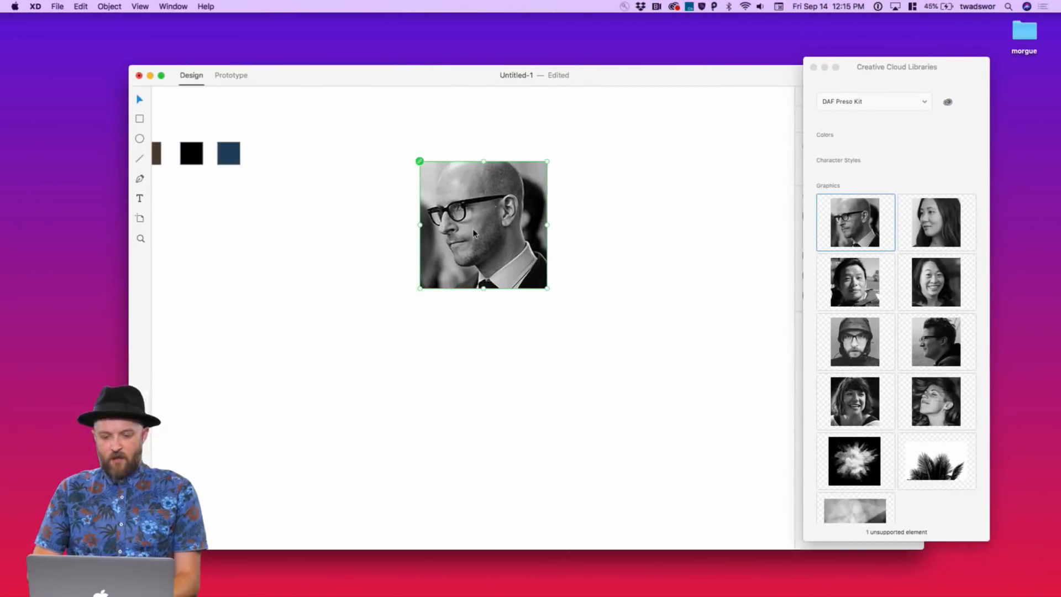
{"action": "scroll", "coordinate": [627, 183], "scroll_direction": "left", "scroll_amount": 3}
{"action": "key", "text": "super+s"}
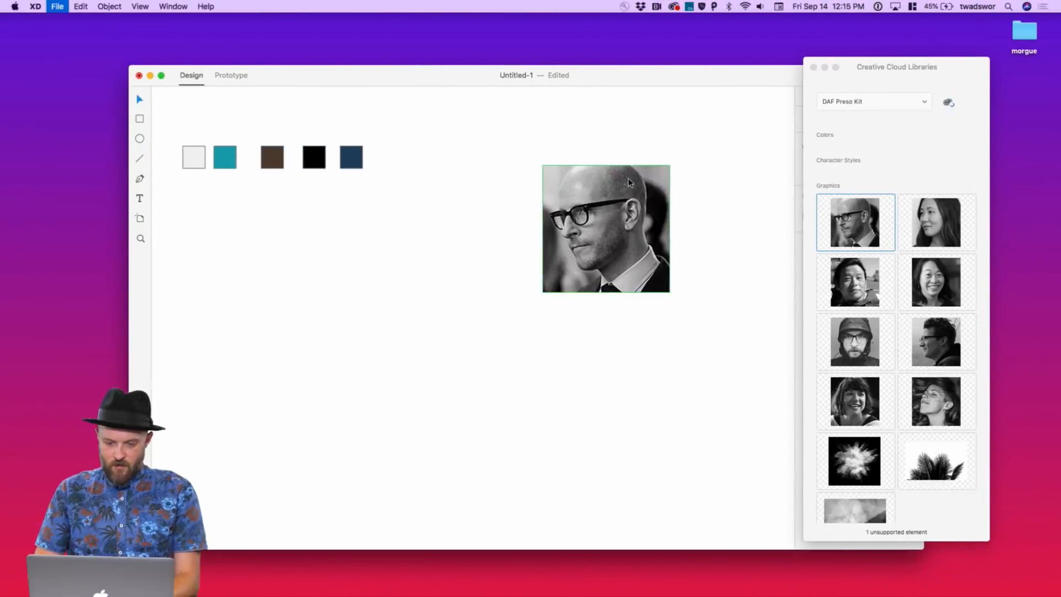
Save the document as 'DAF Preso Kit' and tidy the portrait and Libraries panel positions
{"action": "type", "text": "DAF Preso Kit"}
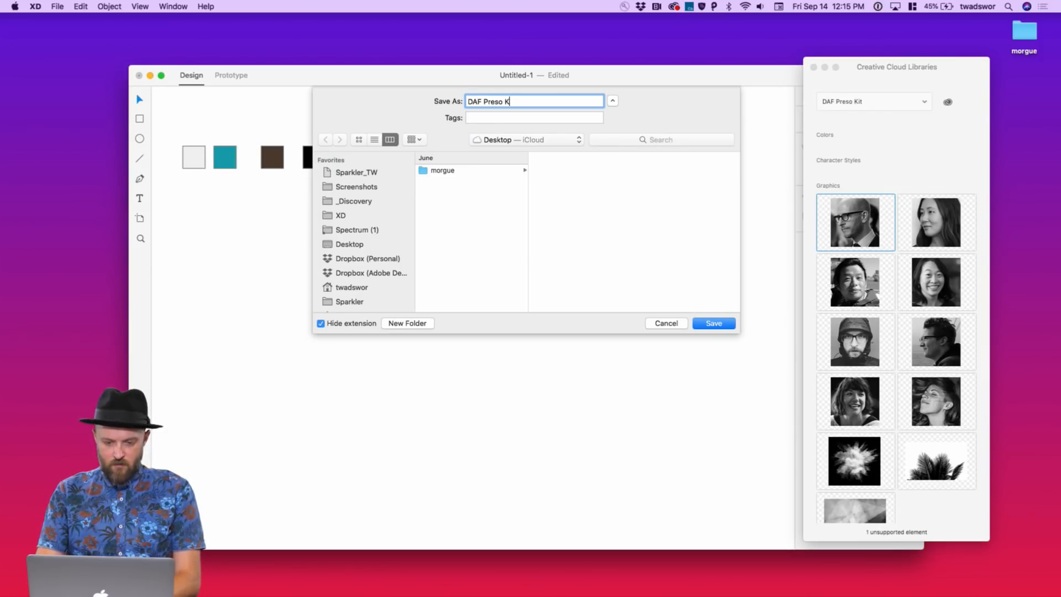
{"action": "left_click", "coordinate": [726, 323]}
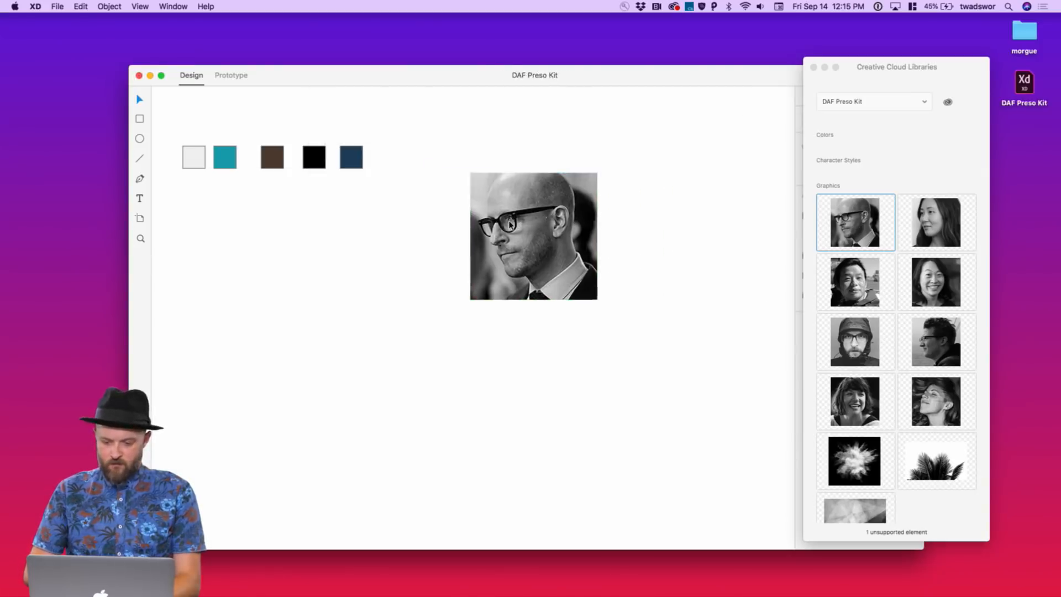
{"action": "left_click_drag", "start_coordinate": [509, 224], "coordinate": [509, 224]}
{"action": "left_click_drag", "start_coordinate": [835, 66], "coordinate": [896, 74]}
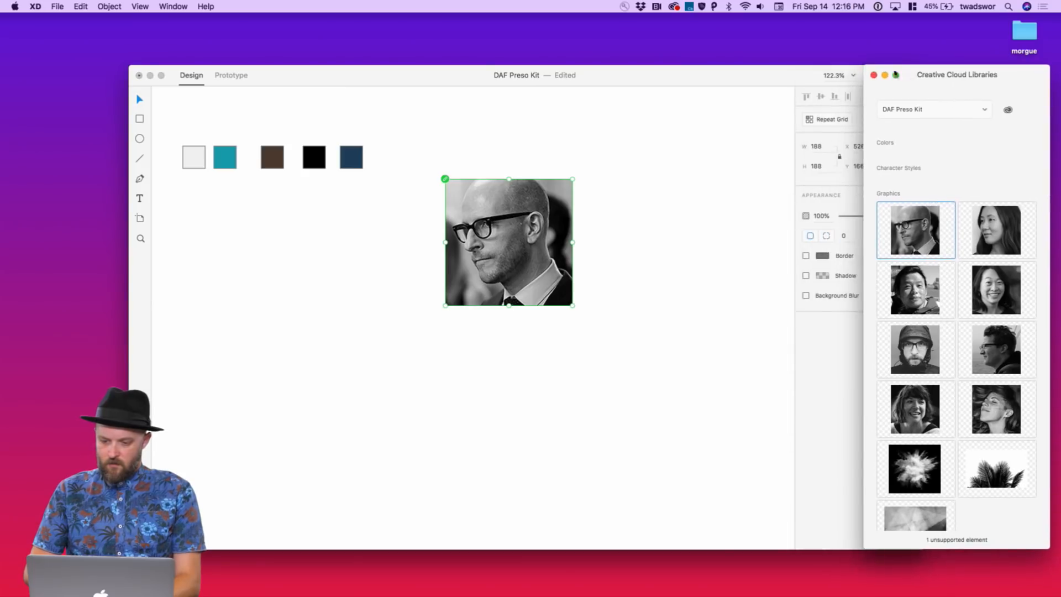
{"action": "left_click_drag", "start_coordinate": [782, 77], "coordinate": [706, 71]}
Slide the teal, black and navy swatches against their neighbours into one continuous strip
{"action": "left_click", "coordinate": [325, 386]}
{"action": "scroll", "coordinate": [325, 386], "scroll_direction": "left", "scroll_amount": 5}
{"action": "scroll", "coordinate": [325, 386], "scroll_direction": "up", "scroll_amount": 2}
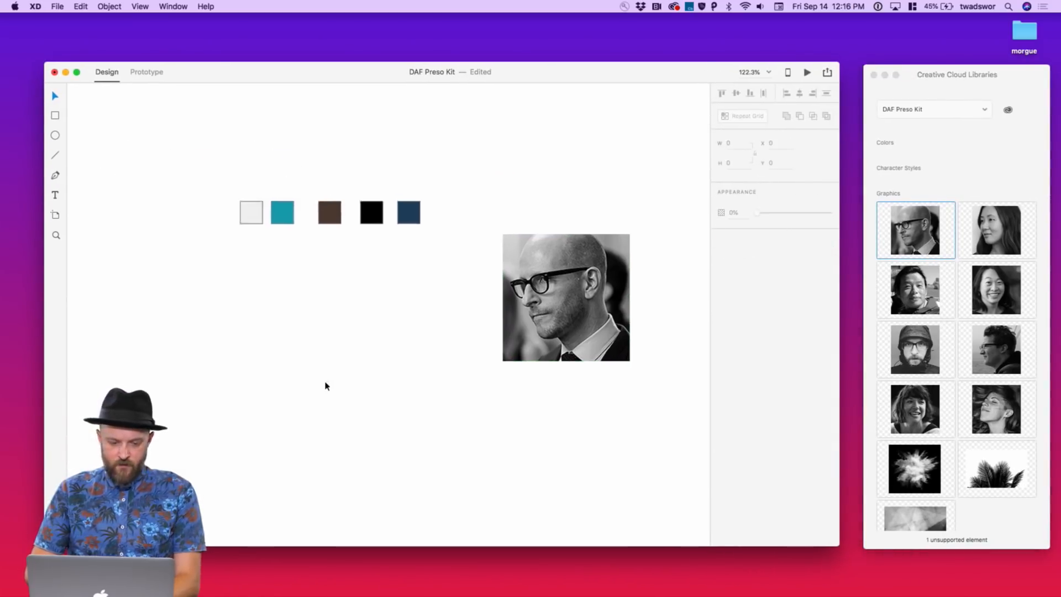
{"action": "scroll", "coordinate": [325, 382], "scroll_direction": "left", "scroll_amount": 3}
{"action": "scroll", "coordinate": [325, 382], "scroll_direction": "up", "scroll_amount": 1}
{"action": "left_click_drag", "start_coordinate": [500, 275], "coordinate": [308, 223]}
{"action": "left_click", "coordinate": [514, 191]}
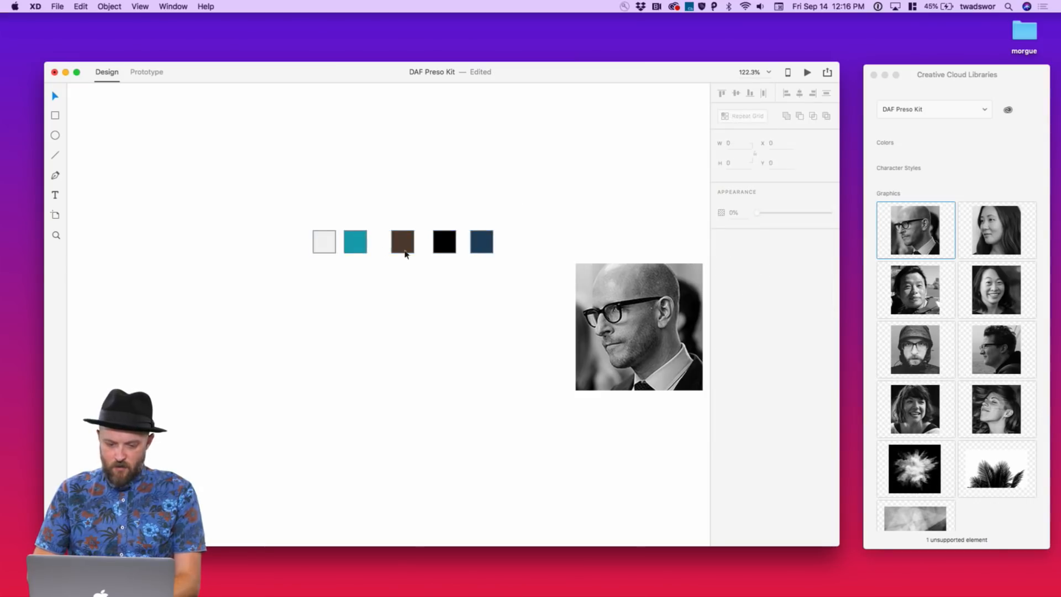
{"action": "mouse_move", "coordinate": [365, 247]}
{"action": "left_mouse_down"}
{"action": "mouse_move", "coordinate": [357, 243]}
{"action": "mouse_move", "coordinate": [378, 245]}
{"action": "left_mouse_up"}
{"action": "left_click_drag", "start_coordinate": [448, 254], "coordinate": [407, 244]}
{"action": "left_click", "coordinate": [441, 224]}
Remove the borders from all five swatches and add their colours to document Assets
{"action": "left_click_drag", "start_coordinate": [453, 282], "coordinate": [312, 229]}
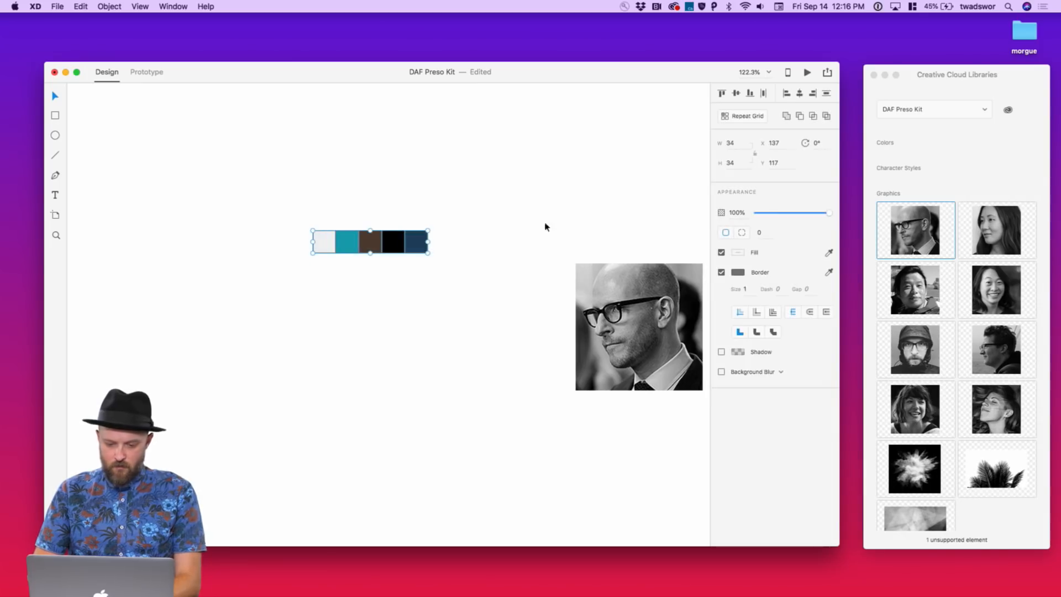
{"action": "left_click", "coordinate": [721, 273]}
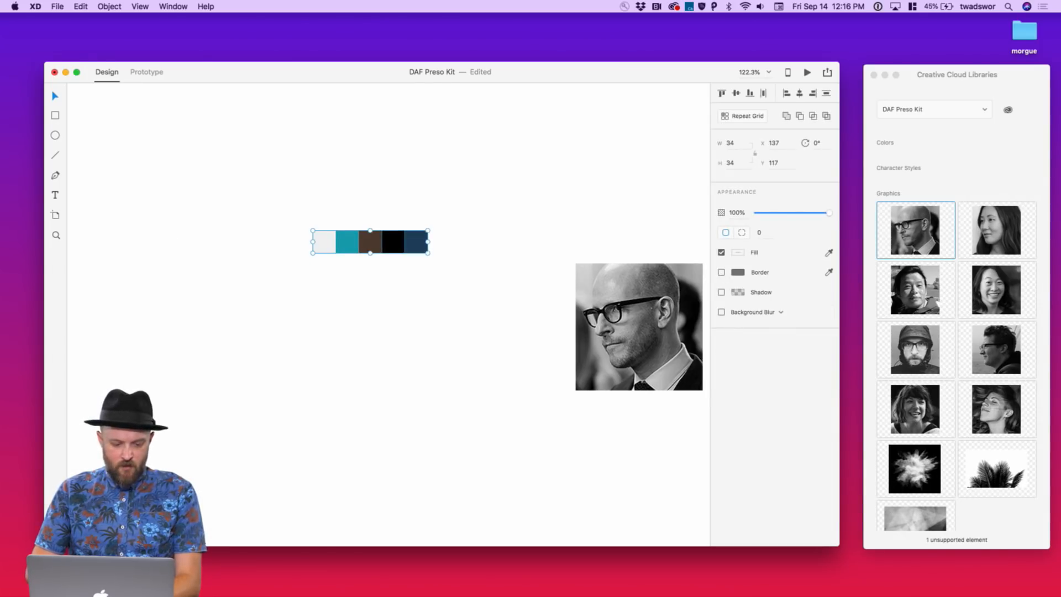
{"action": "key", "text": "super+shift+y"}
{"action": "scroll", "coordinate": [533, 262], "scroll_direction": "right", "scroll_amount": 5}
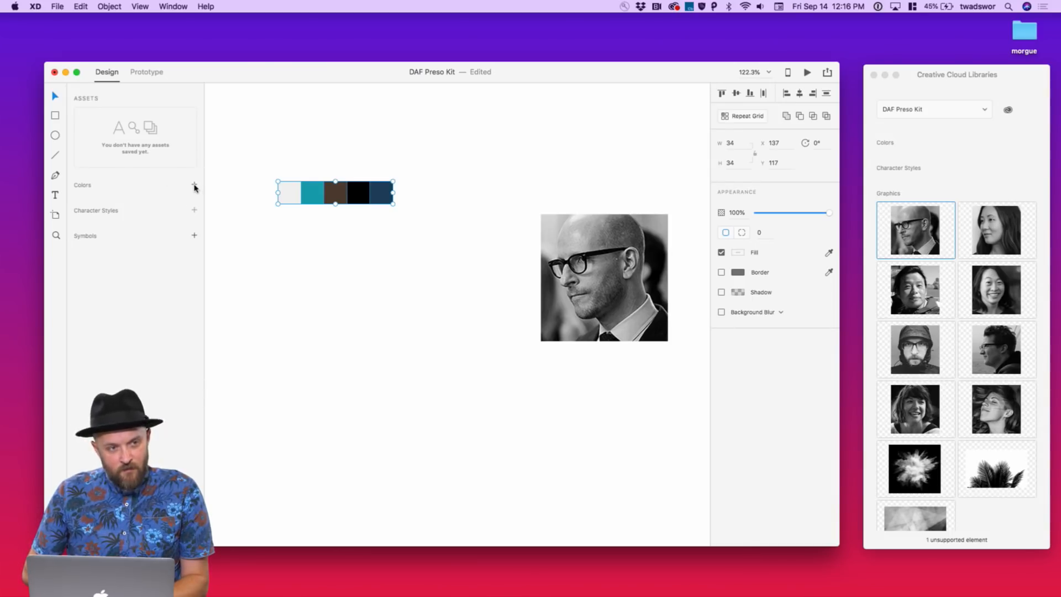
{"action": "left_click", "coordinate": [194, 186]}
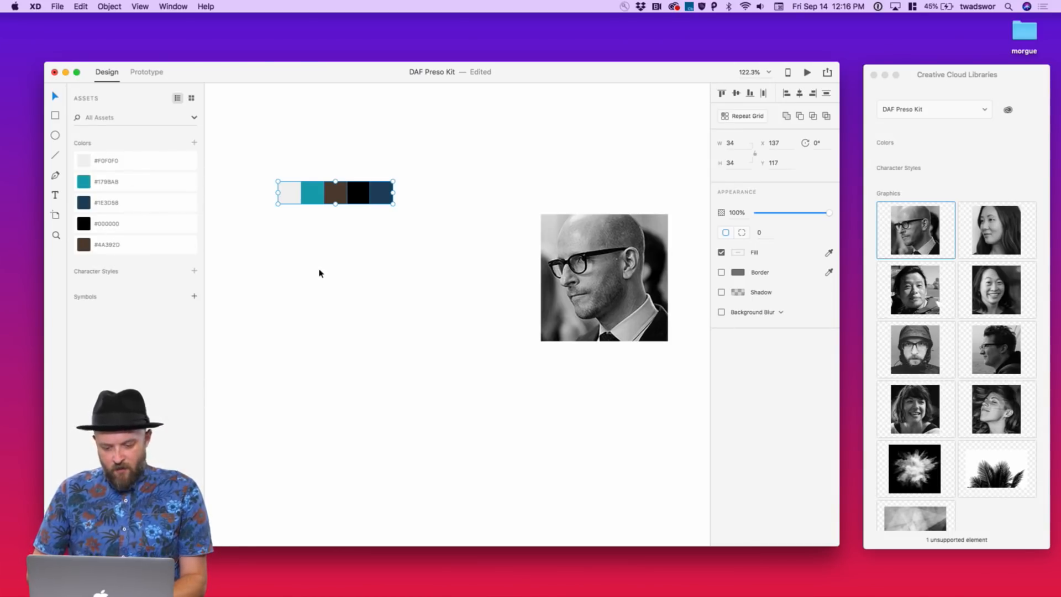
{"action": "left_click", "coordinate": [386, 328]}
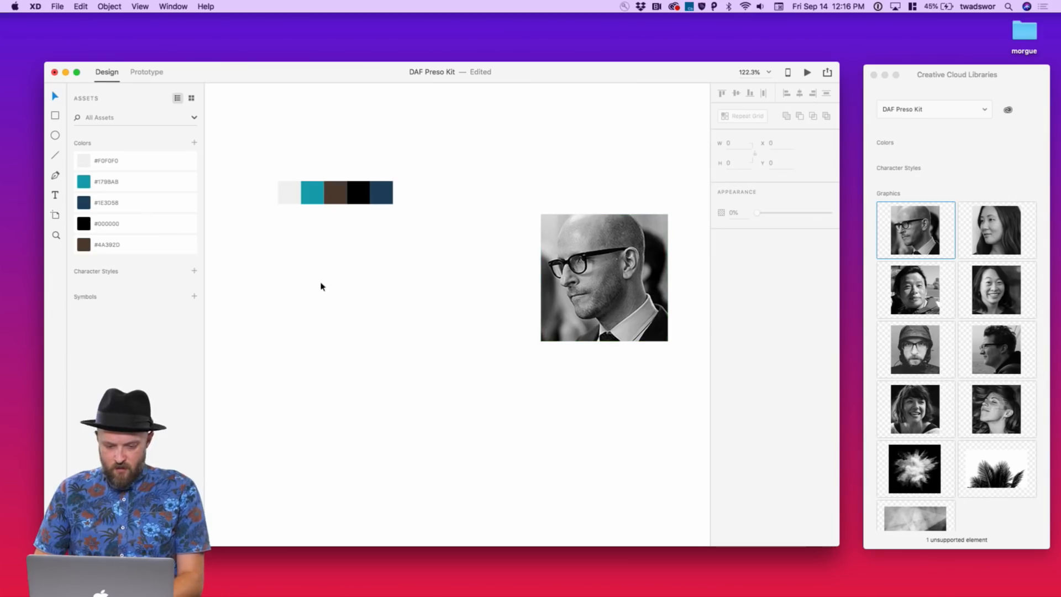
{"action": "left_click", "coordinate": [279, 243]}
Type the sample line 'This is my type' and confirm the Neusa Next font synced in Safari
{"action": "type", "text": "This "}
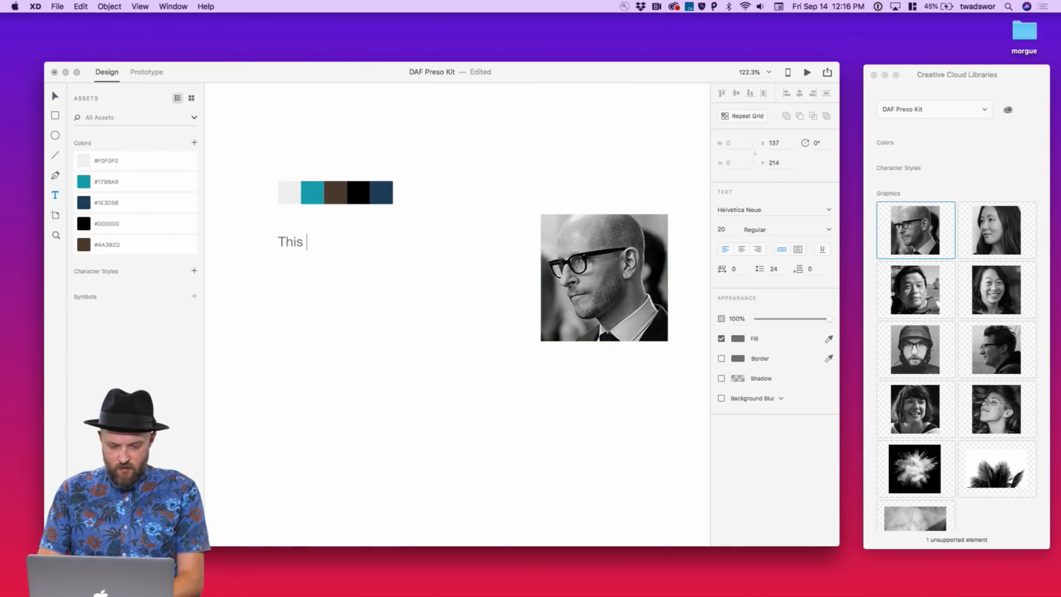
{"action": "type", "text": "is my type."}
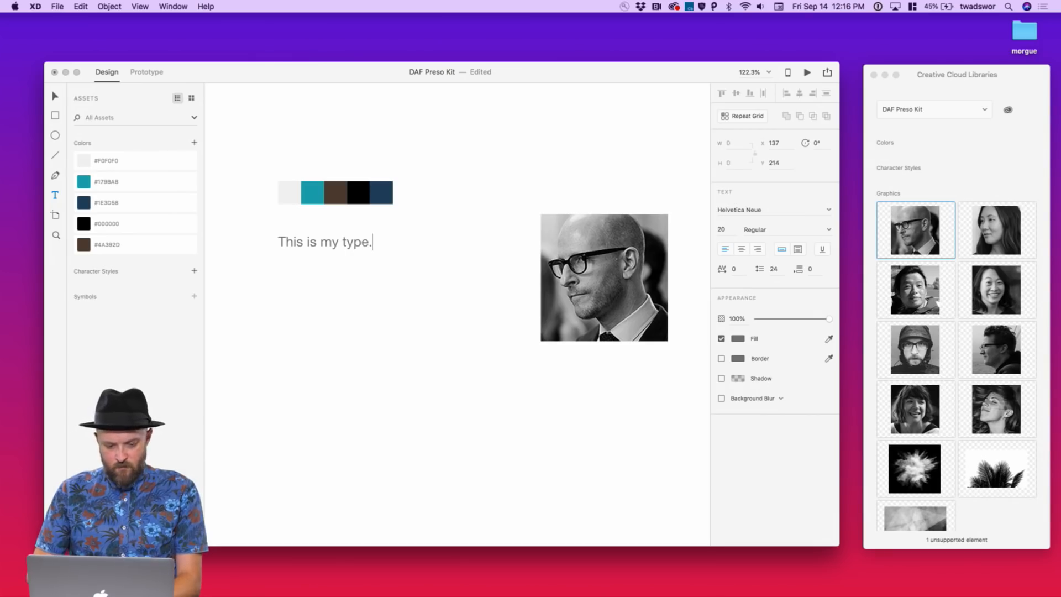
{"action": "key", "text": "Escape"}
{"action": "key", "text": "ctrl+Right"}
{"action": "key", "text": "ctrl+Right"}
{"action": "key", "text": "ctrl+Right"}
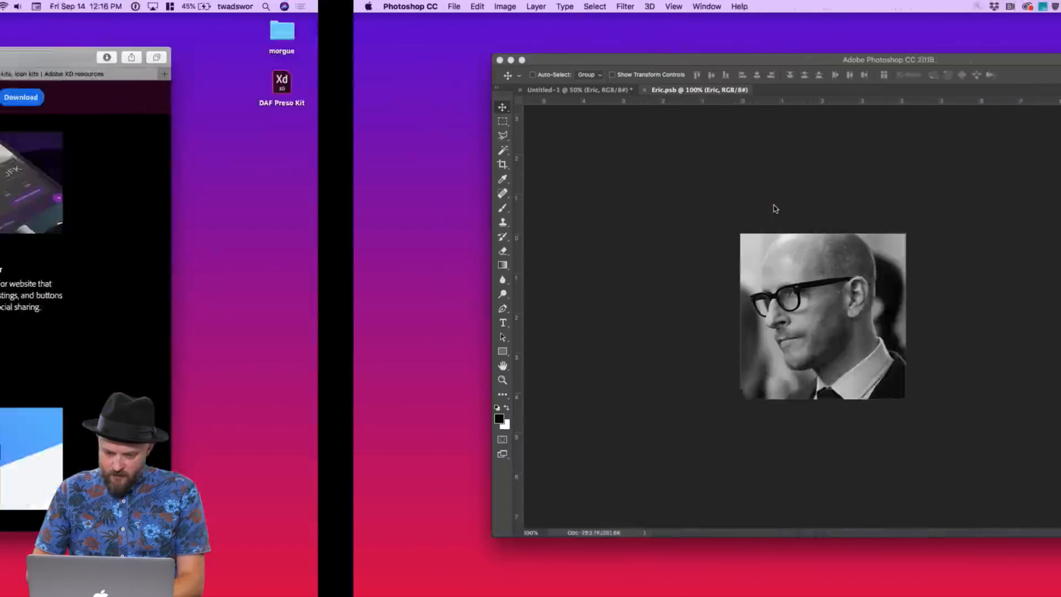
{"action": "key", "text": "ctrl+shift+Tab"}
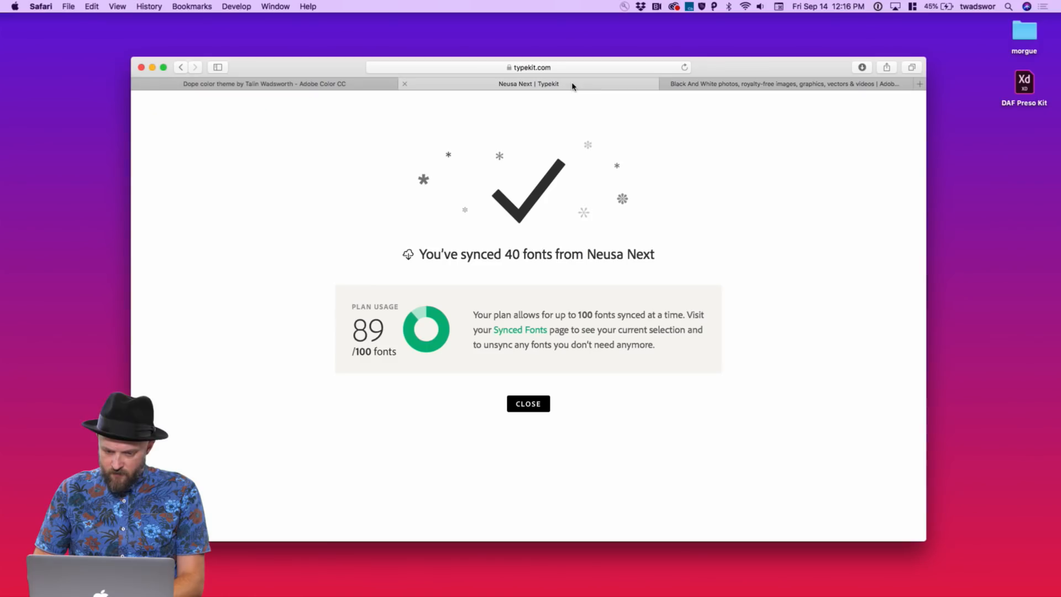
{"action": "key", "text": "ctrl+Left"}
{"action": "key", "text": "ctrl+Left"}
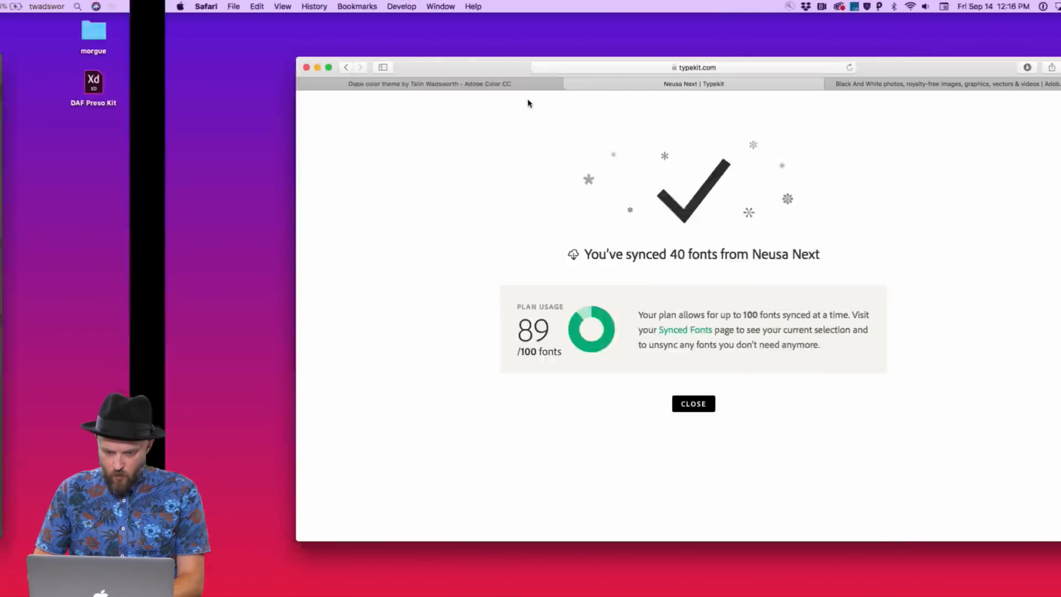
{"action": "key", "text": "ctrl+Left"}
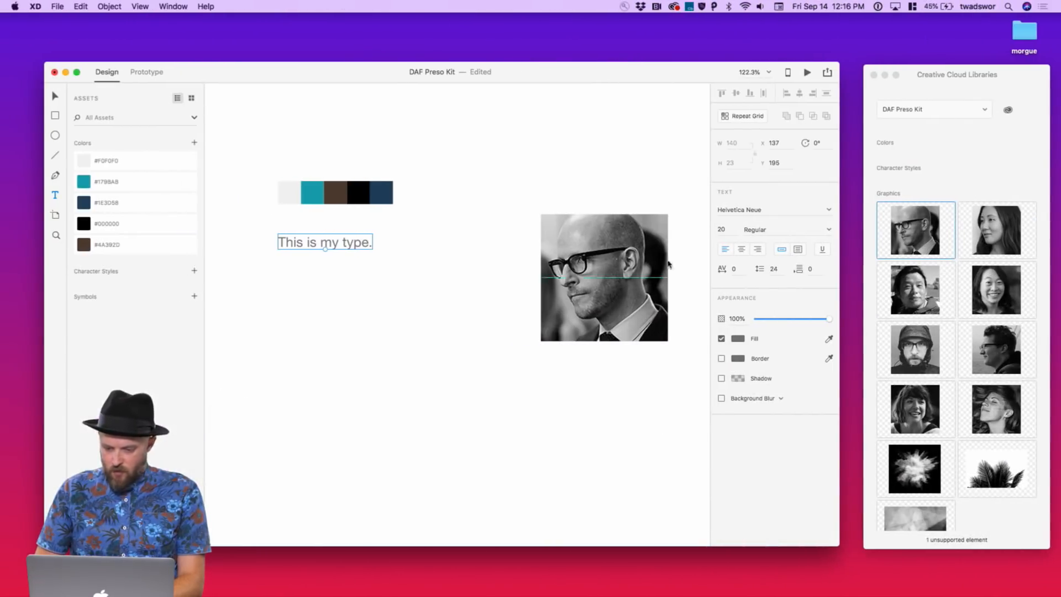
Set the sample line's font to Neusa Next Std and its size to 30
{"action": "double_click", "coordinate": [757, 211]}
{"action": "type", "text": "Neusa Next Std"}
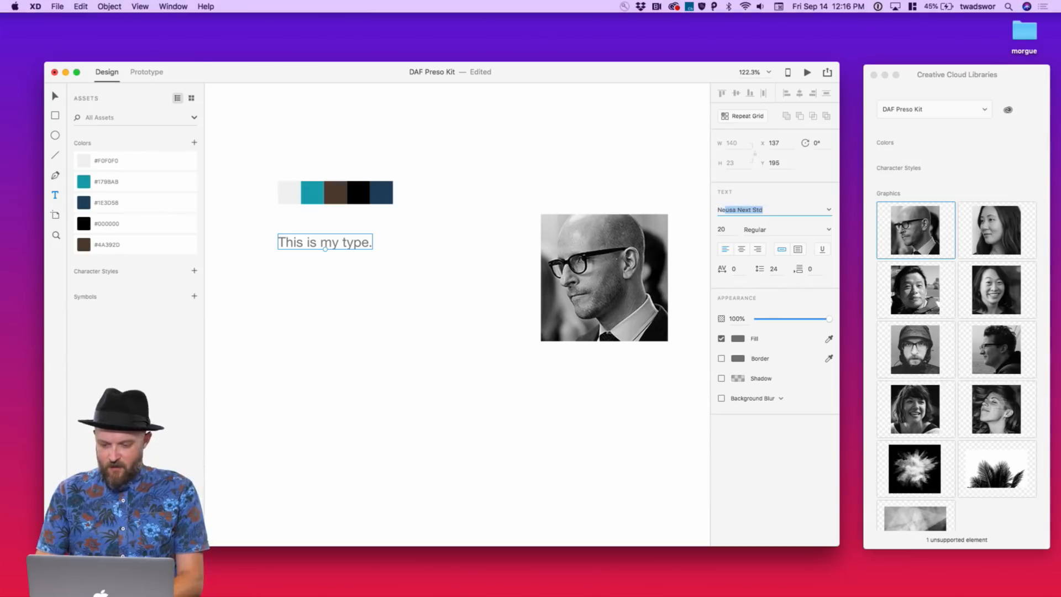
{"action": "key", "text": "Return"}
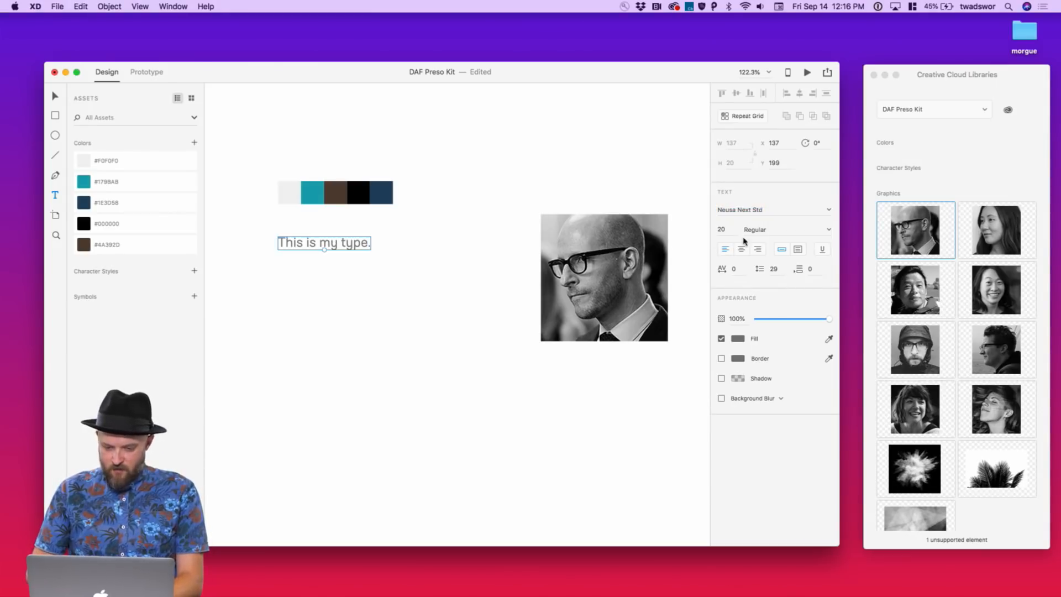
{"action": "left_click", "coordinate": [735, 231]}
{"action": "left_click", "coordinate": [829, 211]}
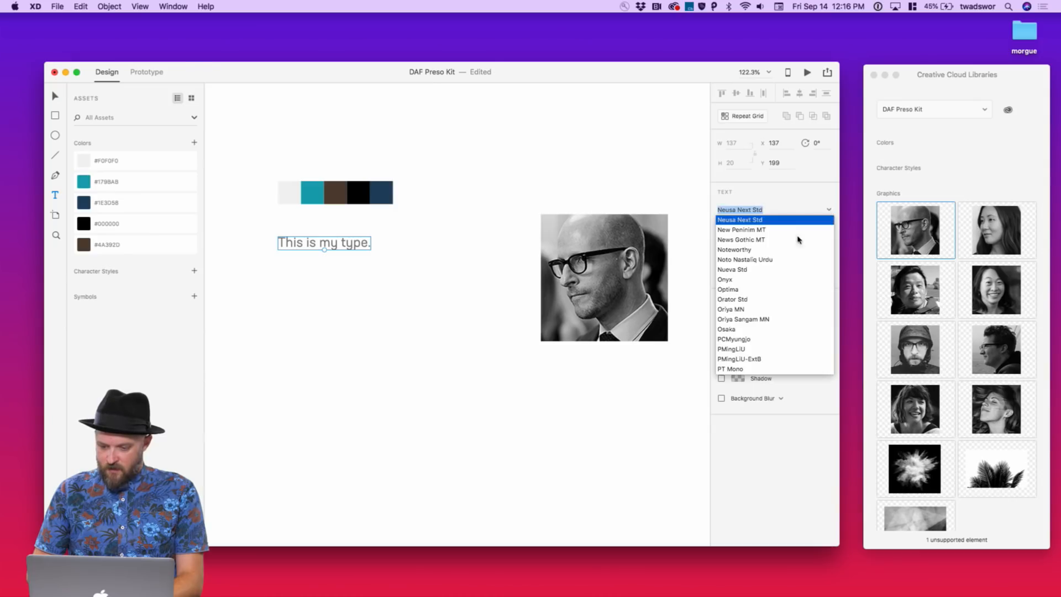
{"action": "scroll", "coordinate": [793, 244], "scroll_direction": "up", "scroll_amount": 2}
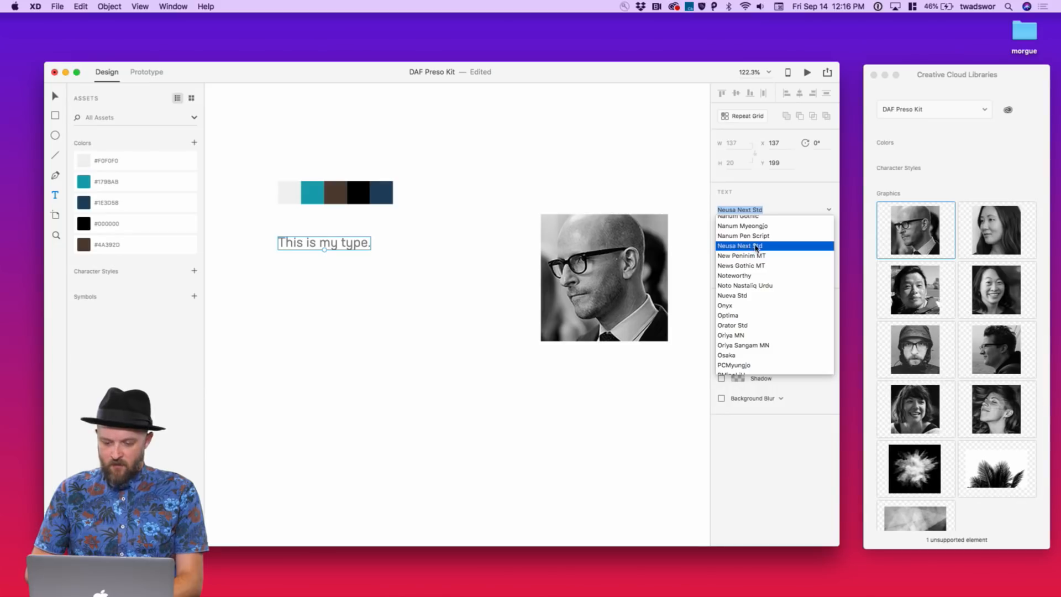
{"action": "key", "text": "Tab"}
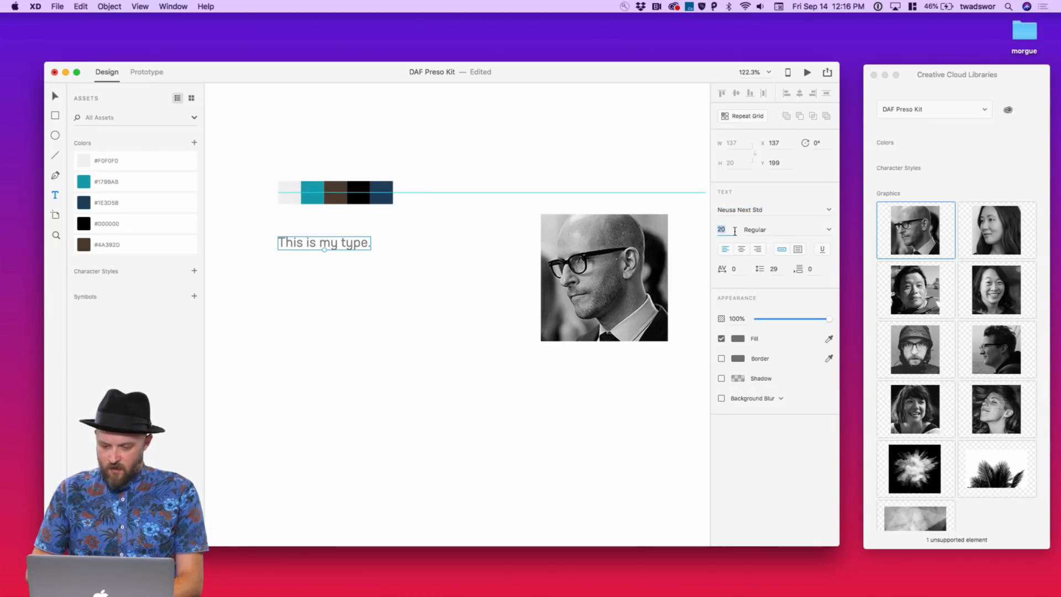
{"action": "key", "text": "shift+Up"}
{"action": "key", "text": "shift+Up"}
{"action": "key", "text": "shift+Down"}
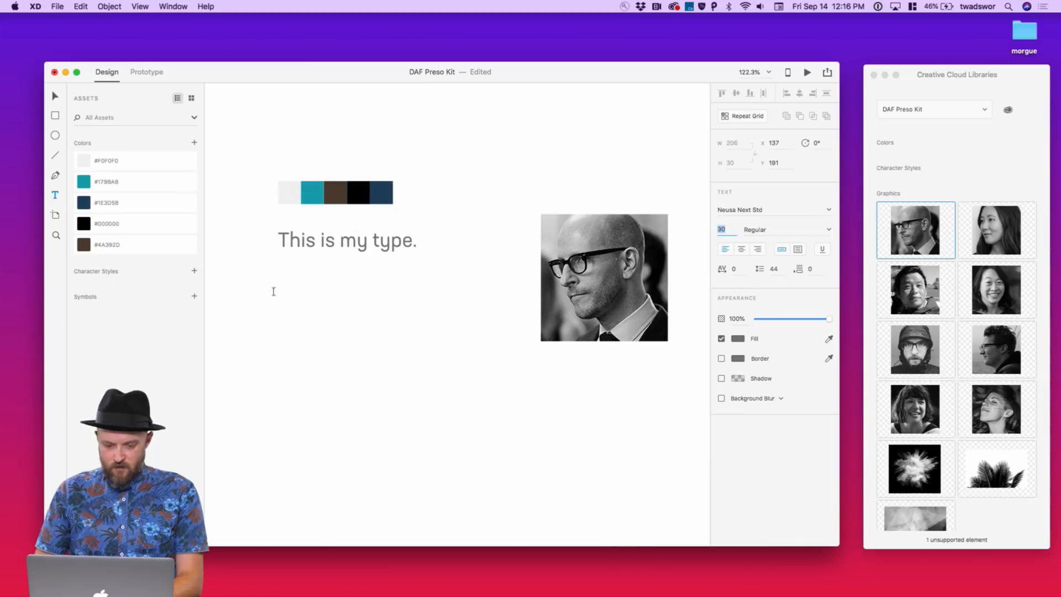
{"action": "left_click", "coordinate": [329, 254]}
{"action": "left_click", "coordinate": [338, 242]}
Retype the sample line as 'This is my H1 Style.' and nudge it up slightly
{"action": "key", "text": "super+z"}
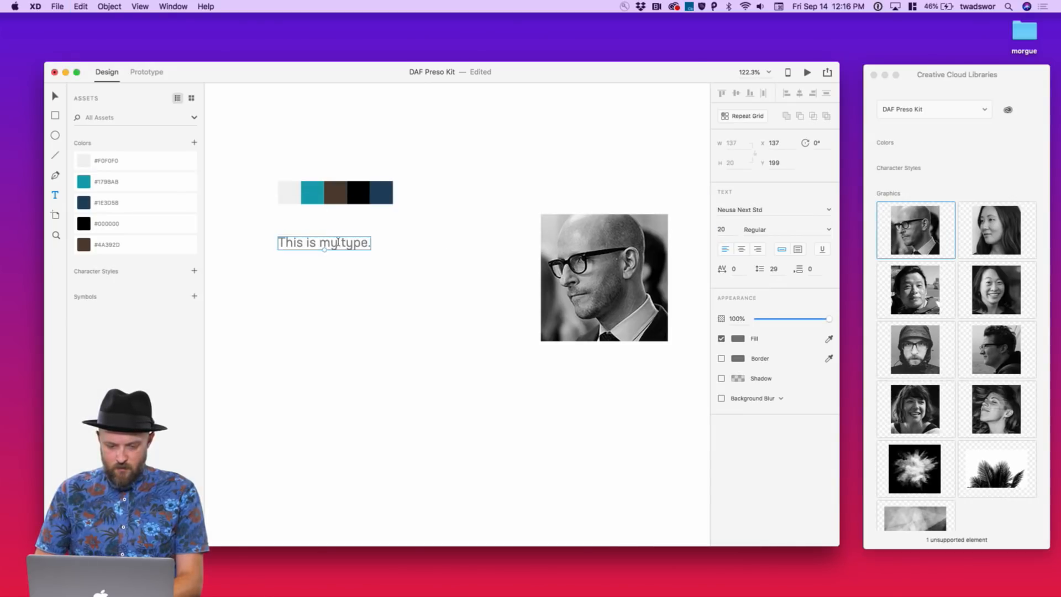
{"action": "double_click", "coordinate": [338, 244]}
{"action": "type", "text": "This is my Hed"}
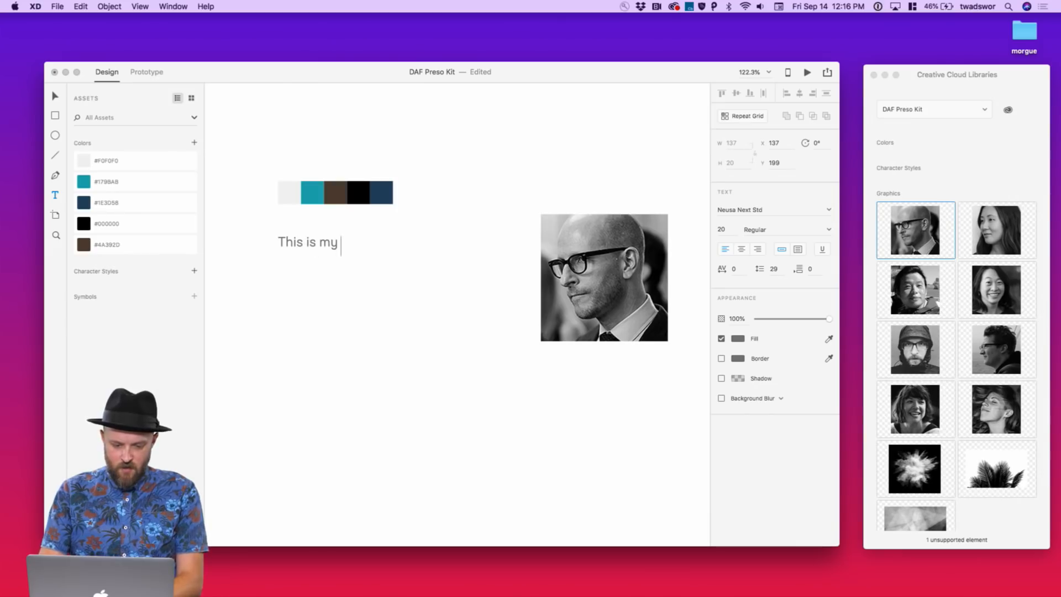
{"action": "key", "text": "BackSpace"}
{"action": "key", "text": "BackSpace"}
{"action": "type", "text": "1"}
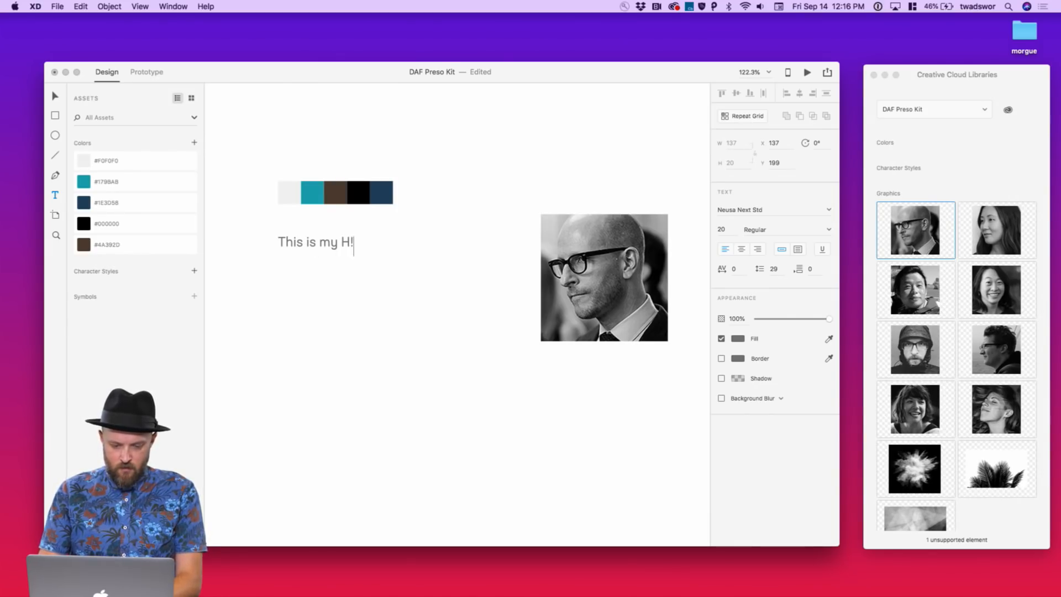
{"action": "type", "text": " Style"}
{"action": "key", "text": "Escape"}
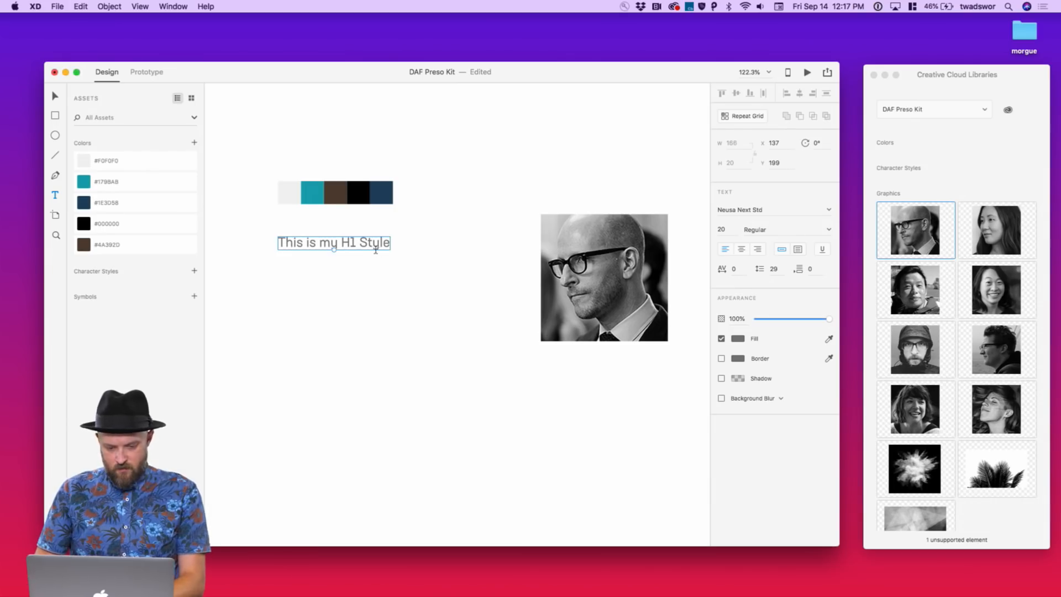
{"action": "type", "text": "."}
{"action": "key", "text": "Escape"}
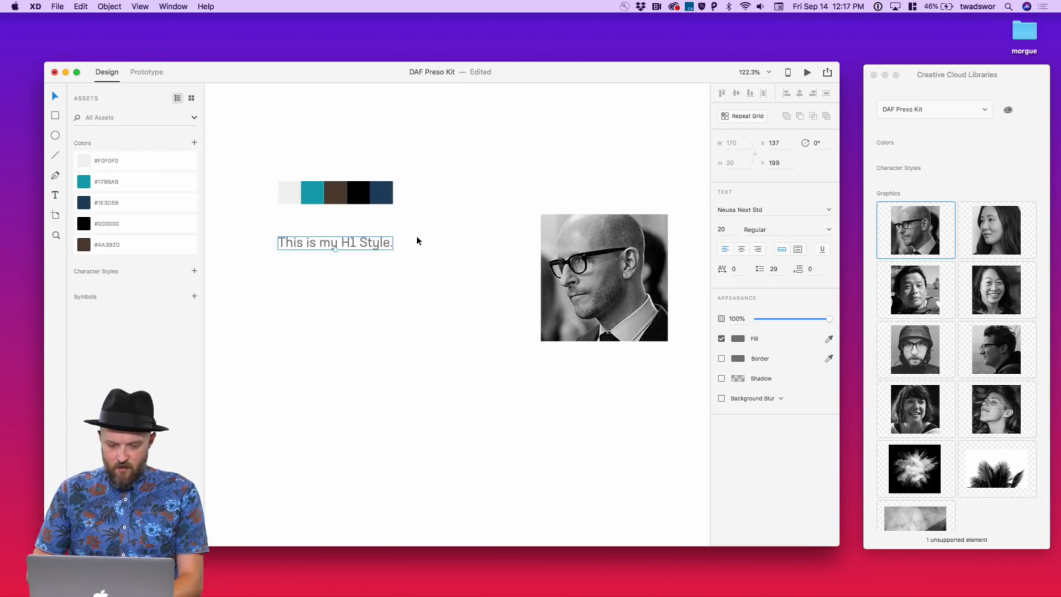
{"action": "left_click", "coordinate": [424, 240]}
{"action": "left_click", "coordinate": [375, 247]}
{"action": "left_click_drag", "start_coordinate": [374, 247], "coordinate": [373, 241]}
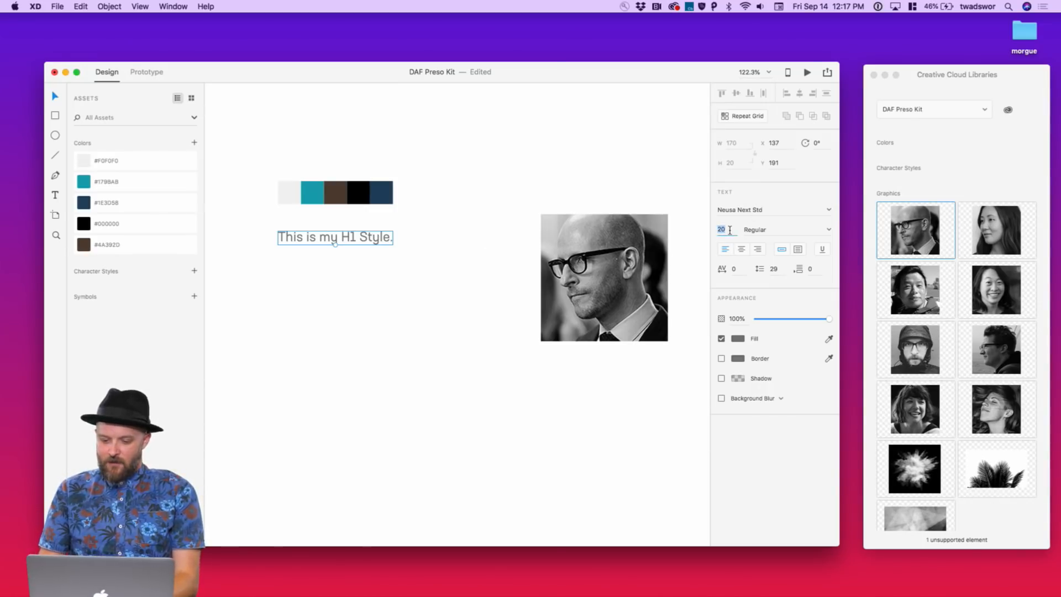
Raise the heading's font size from 30 to 33 and colour it navy #1E3D58
{"action": "type", "text": "30"}
{"action": "key", "text": "Return"}
{"action": "key", "text": "Up"}
{"action": "key", "text": "Up"}
{"action": "key", "text": "Up"}
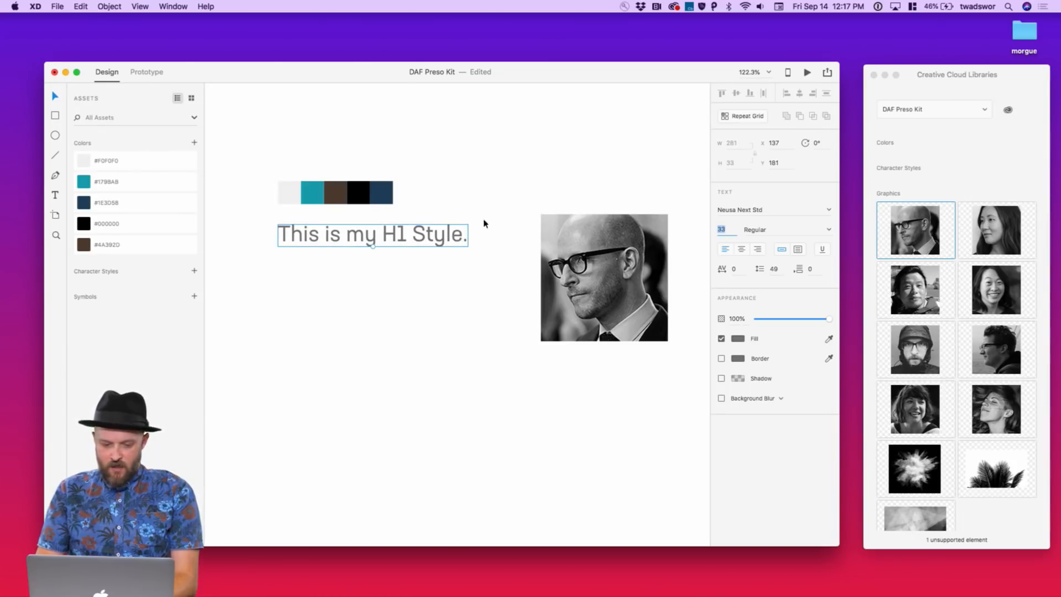
{"action": "left_click", "coordinate": [84, 226]}
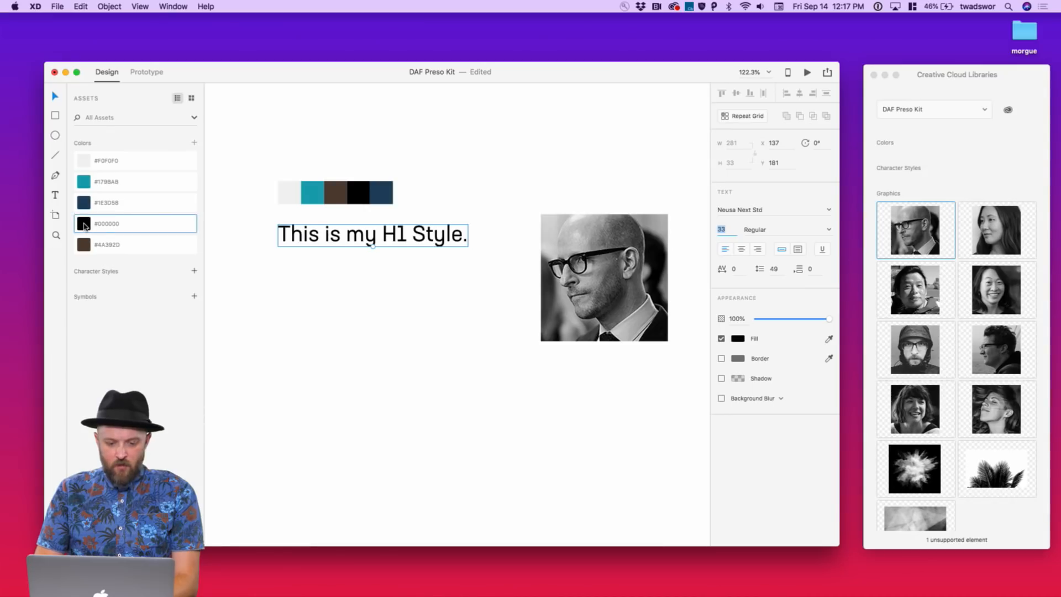
{"action": "left_click_drag", "start_coordinate": [408, 226], "coordinate": [434, 258]}
{"action": "left_click", "coordinate": [87, 204]}
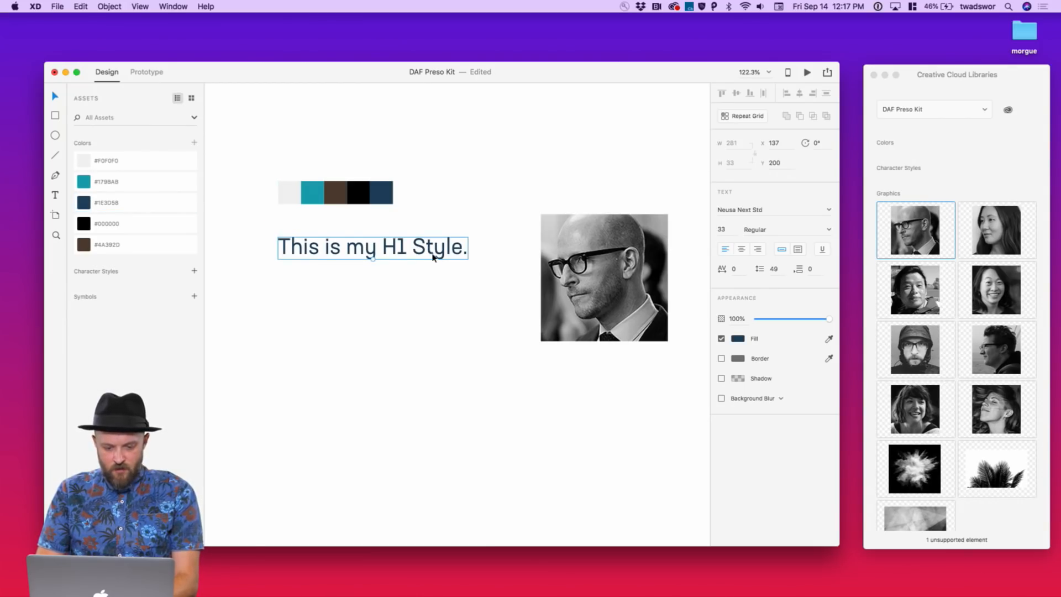
{"action": "left_click", "coordinate": [721, 229]}
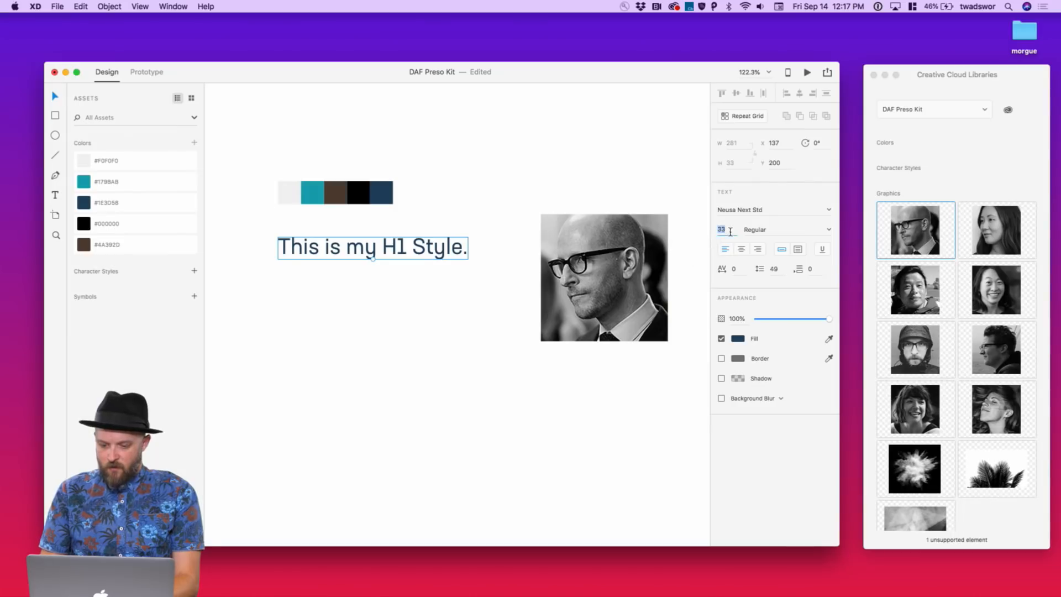
{"action": "key", "text": "Up"}
{"action": "key", "text": "Up"}
{"action": "key", "text": "Up"}
{"action": "key", "text": "Up"}
{"action": "key", "text": "Up"}
{"action": "key", "text": "Up"}
{"action": "key", "text": "Up"}
Delete both portraits from the artboard and Option-drag a copy of the H1 heading below it
{"action": "left_click", "coordinate": [601, 185]}
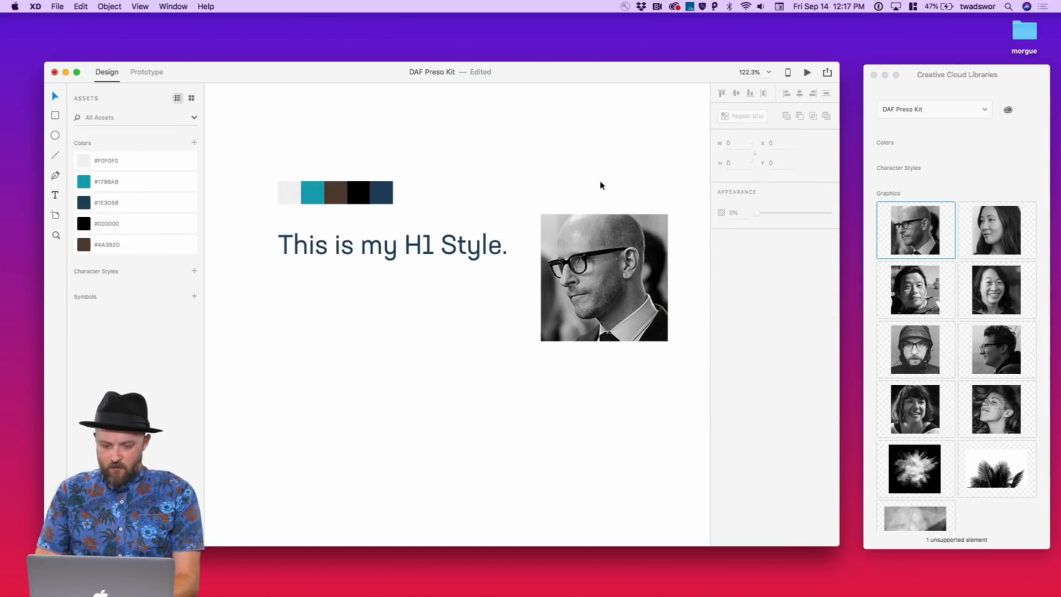
{"action": "left_click_drag", "start_coordinate": [597, 221], "coordinate": [618, 239]}
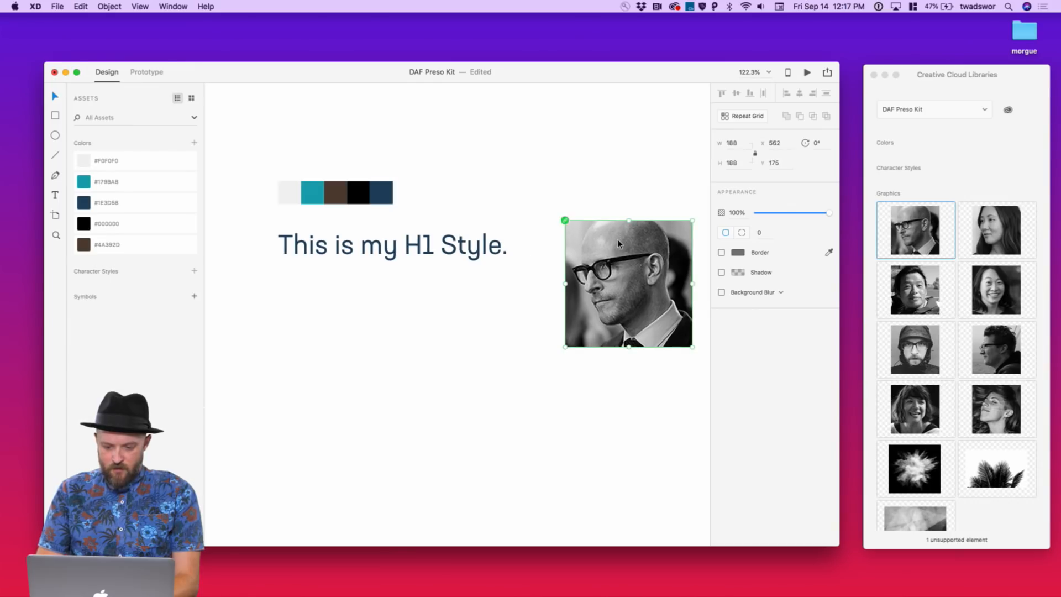
{"action": "left_click", "coordinate": [417, 257]}
{"action": "left_click", "coordinate": [661, 268]}
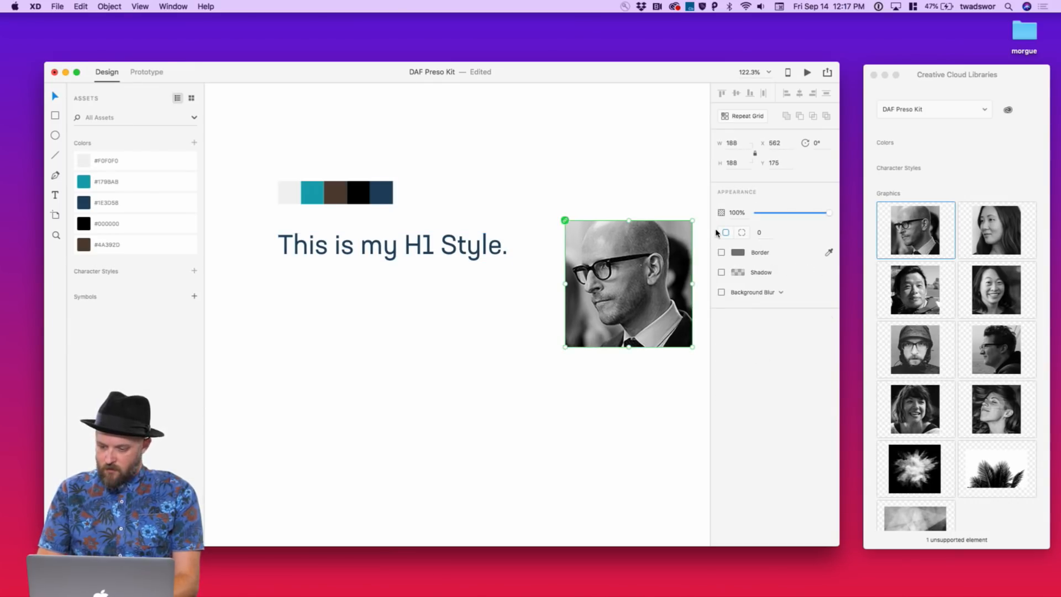
{"action": "left_click_drag", "start_coordinate": [1022, 414], "coordinate": [648, 432]}
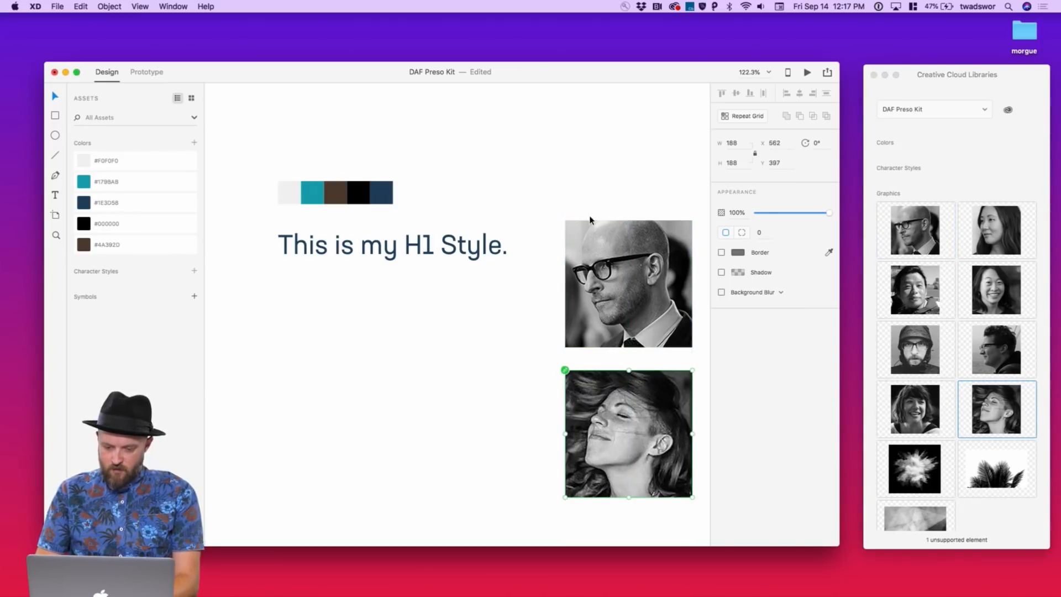
{"action": "left_click_drag", "start_coordinate": [585, 182], "coordinate": [594, 406]}
{"action": "key", "text": "Delete"}
{"action": "left_click", "coordinate": [423, 258]}
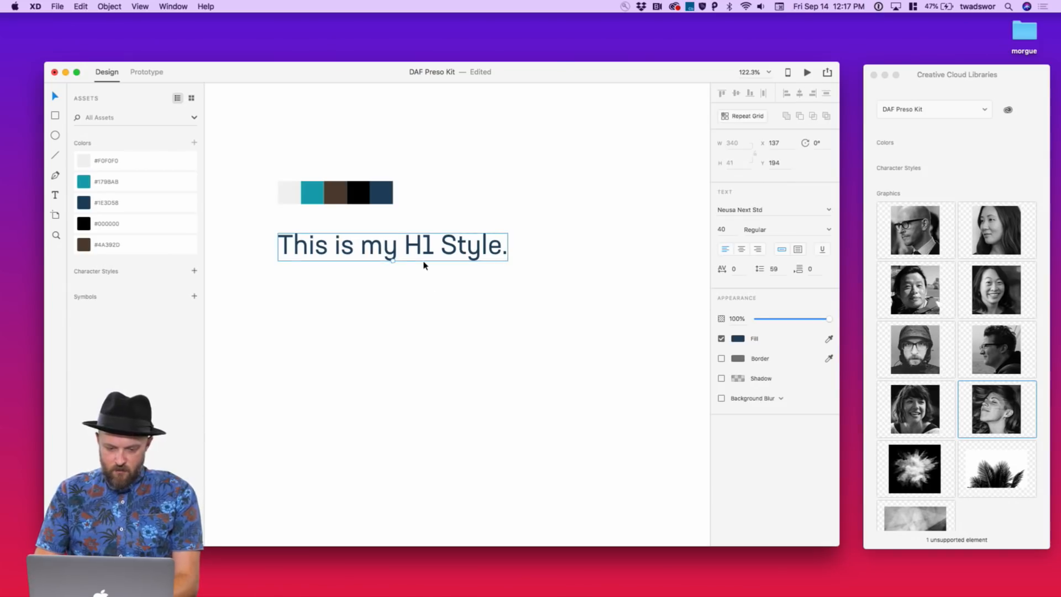
{"action": "left_click_drag", "start_coordinate": [423, 266], "coordinate": [424, 302]}
Shrink the copied line to 32 pt and save the 40 pt heading as character style 'H1'
{"action": "left_click", "coordinate": [728, 232]}
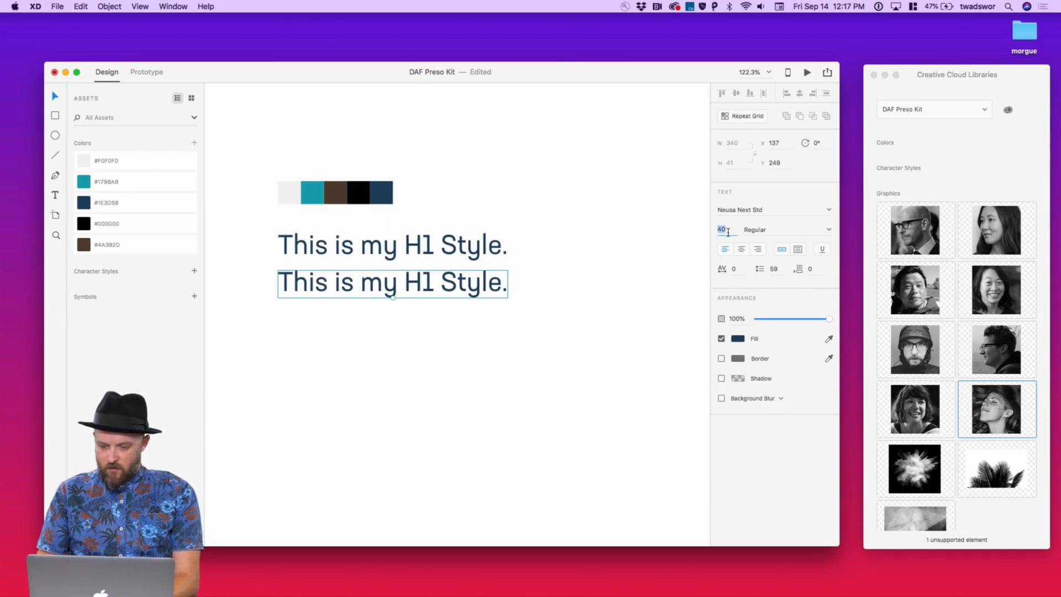
{"action": "key", "text": "Down"}
{"action": "key", "text": "Down"}
{"action": "key", "text": "Down"}
{"action": "key", "text": "Down"}
{"action": "key", "text": "Down"}
{"action": "key", "text": "Down"}
{"action": "key", "text": "Down"}
{"action": "key", "text": "Down"}
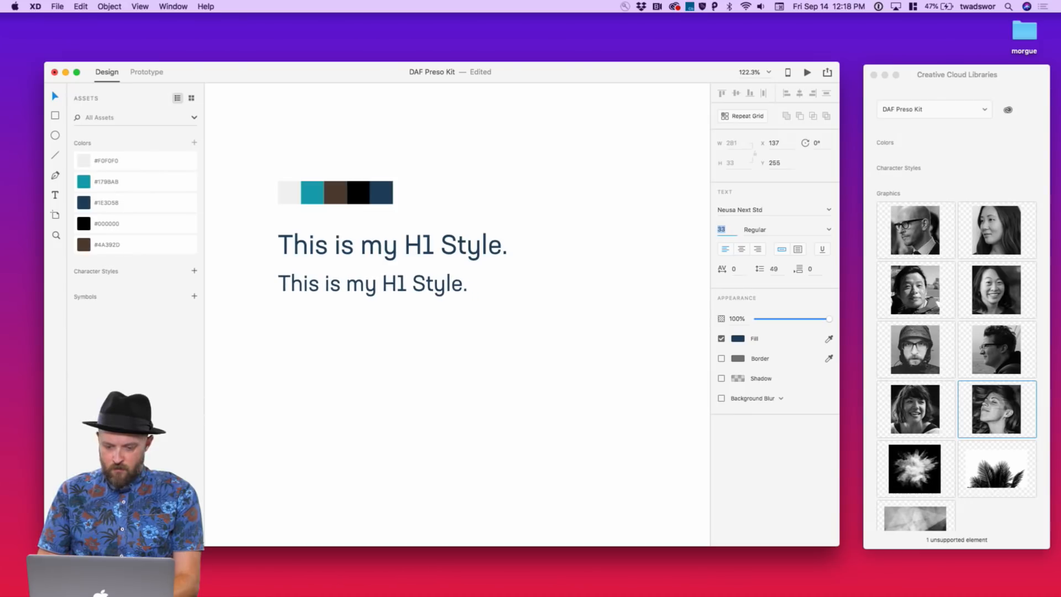
{"action": "left_click", "coordinate": [423, 260]}
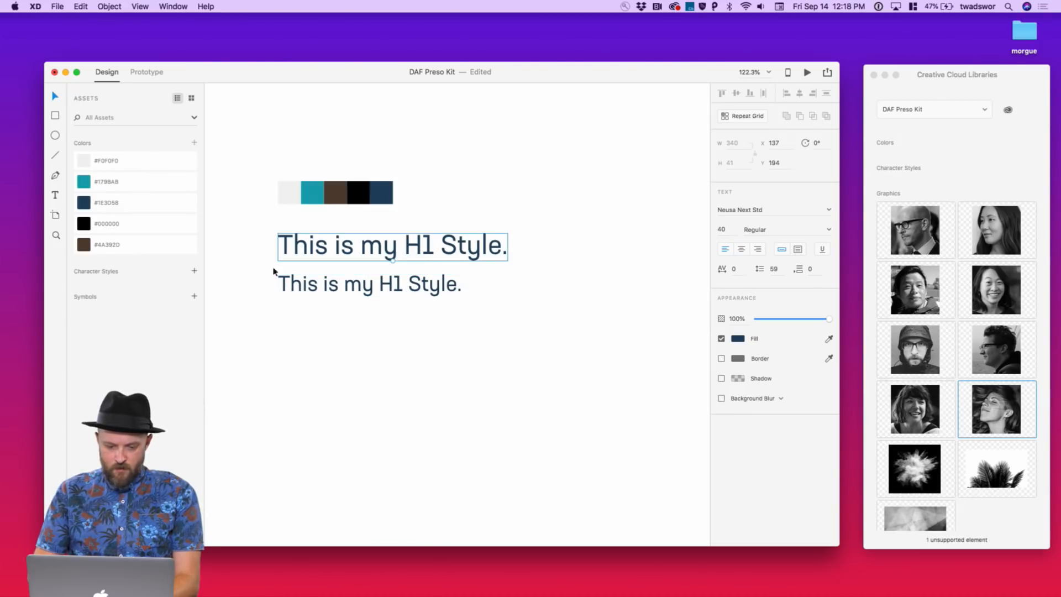
{"action": "left_click", "coordinate": [194, 271]}
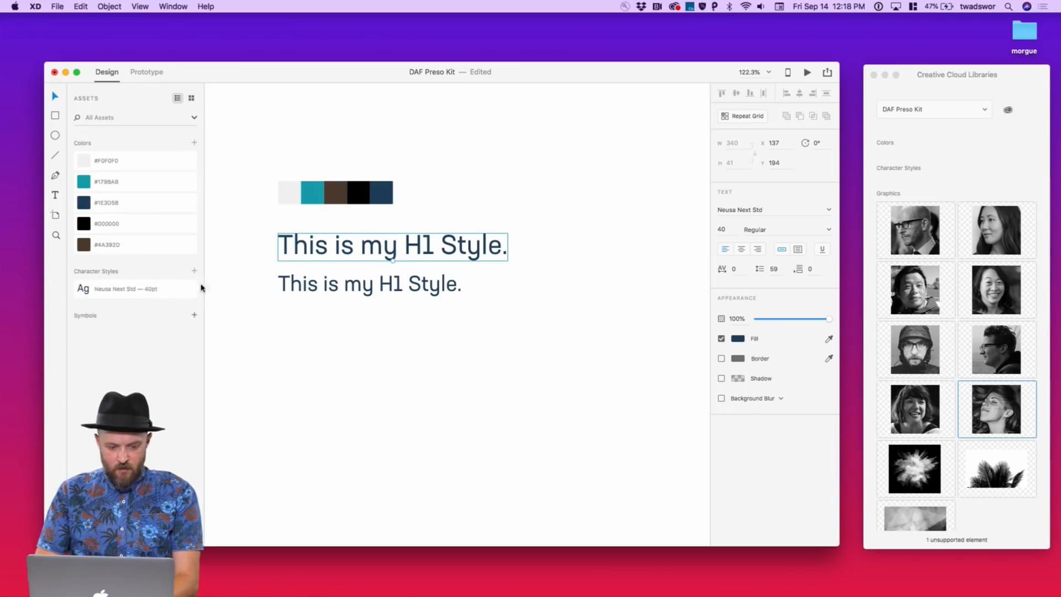
{"action": "double_click", "coordinate": [129, 289]}
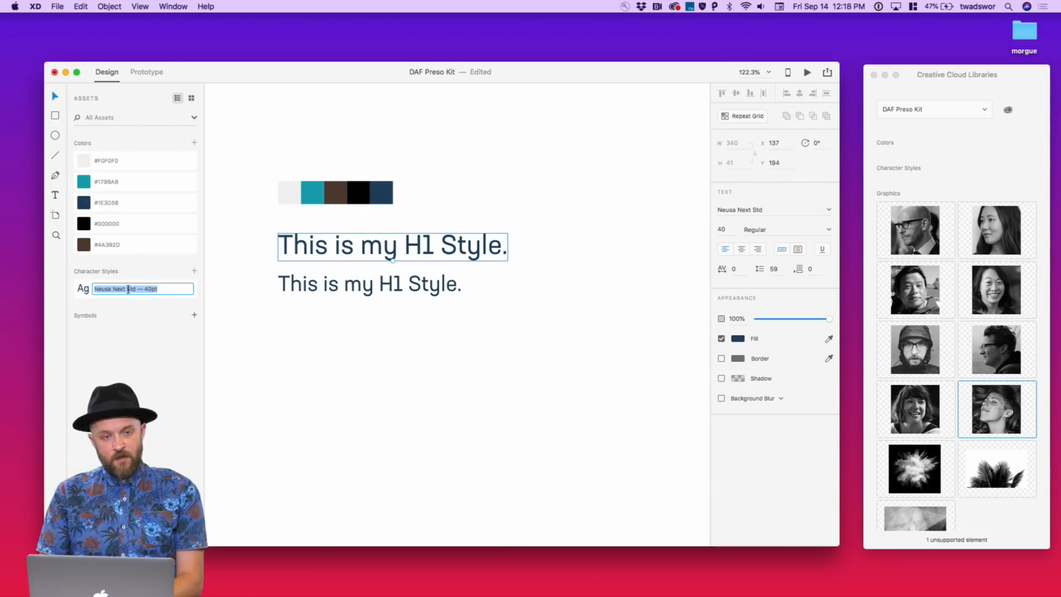
{"action": "type", "text": "H1"}
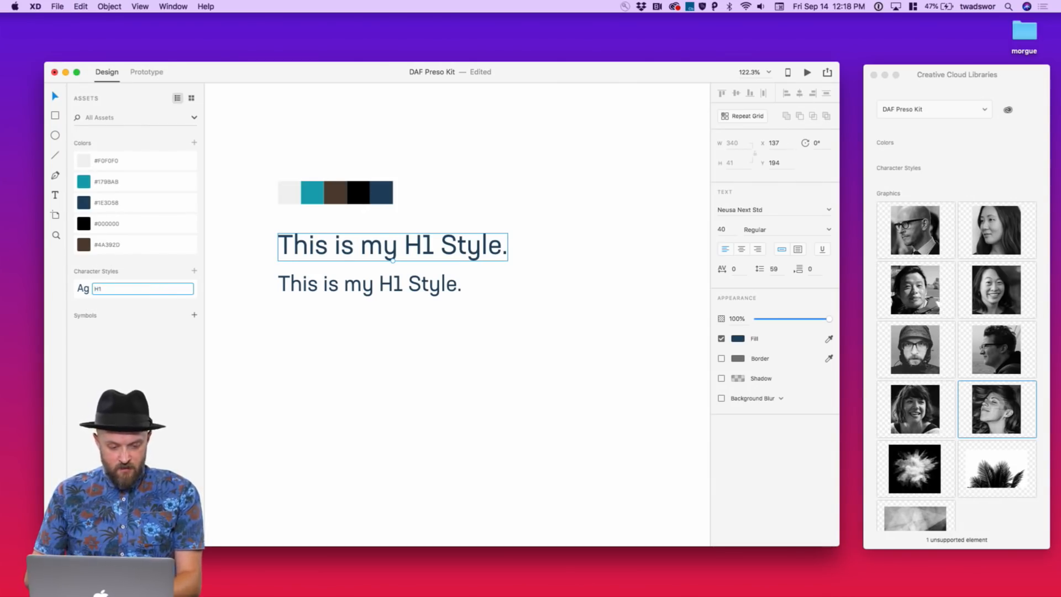
{"action": "key", "text": "Return"}
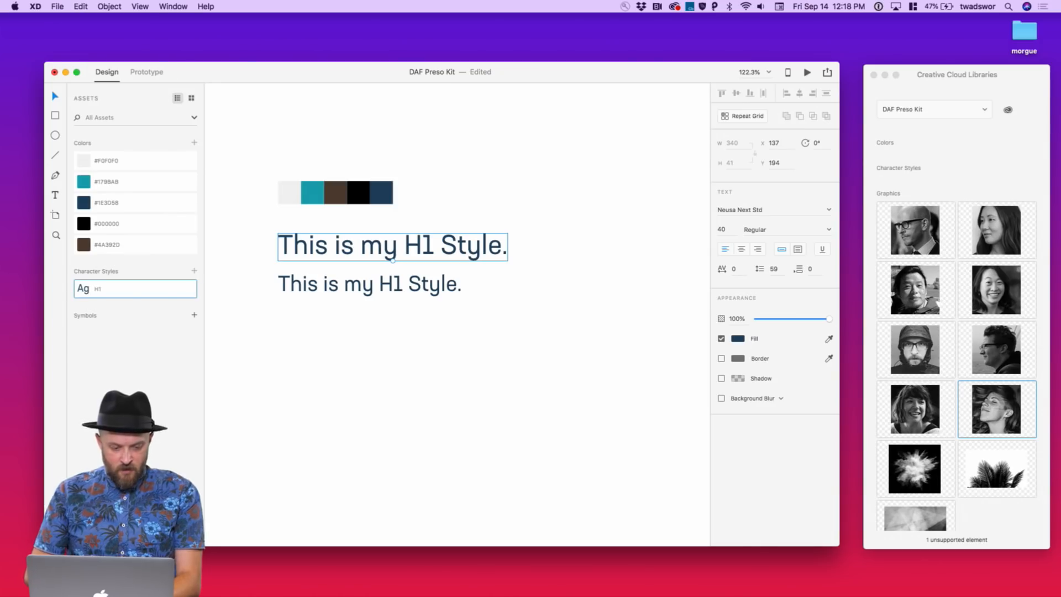
{"action": "double_click", "coordinate": [361, 286]}
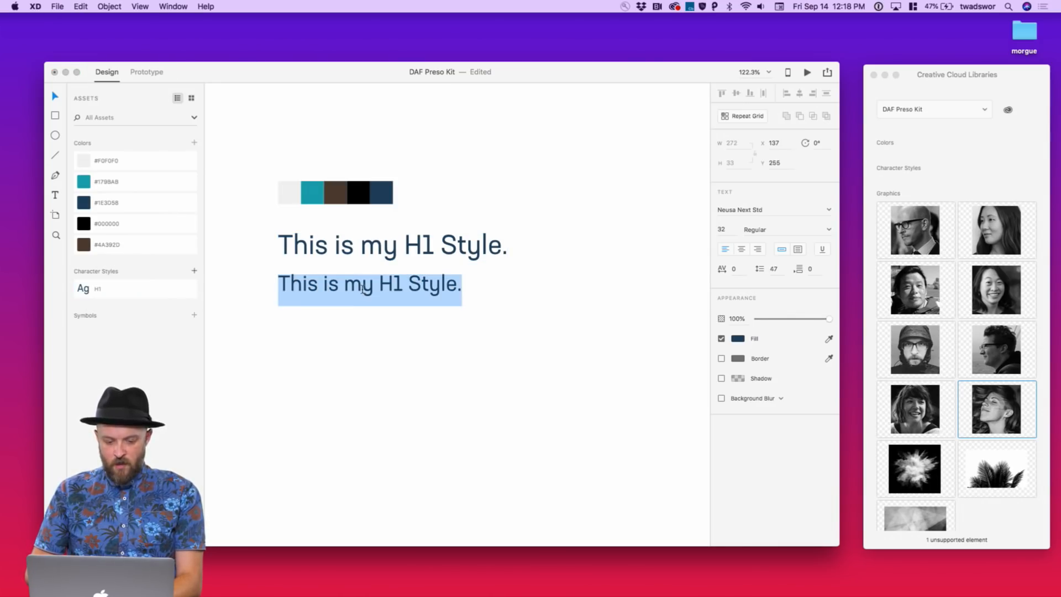
Retype the copied line as 'THIS IS MY H2 STYLE.'
{"action": "key", "text": "Escape"}
{"action": "double_click", "coordinate": [428, 284]}
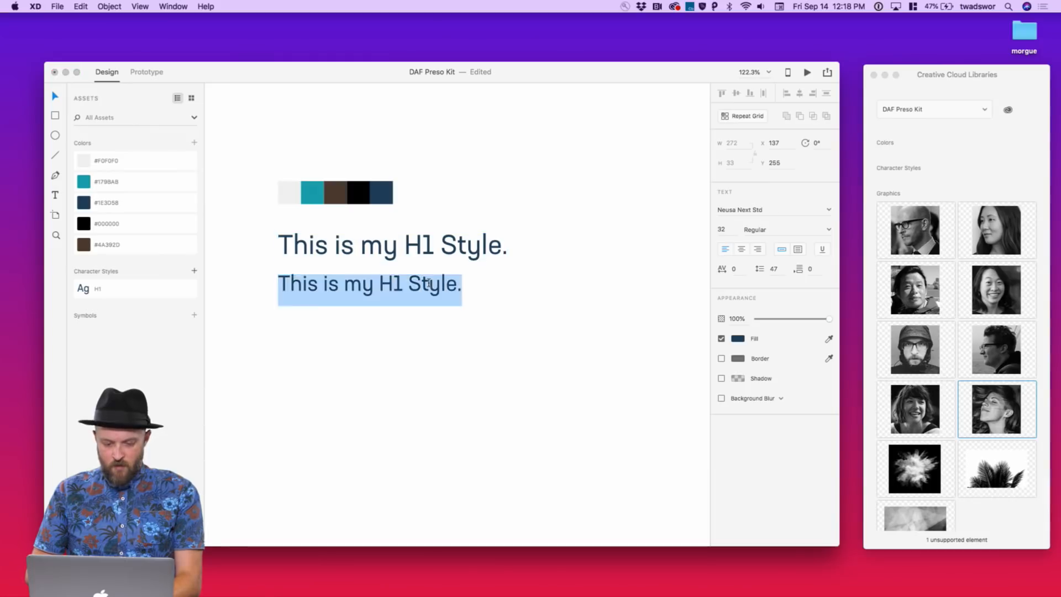
{"action": "type", "text": "THIS"}
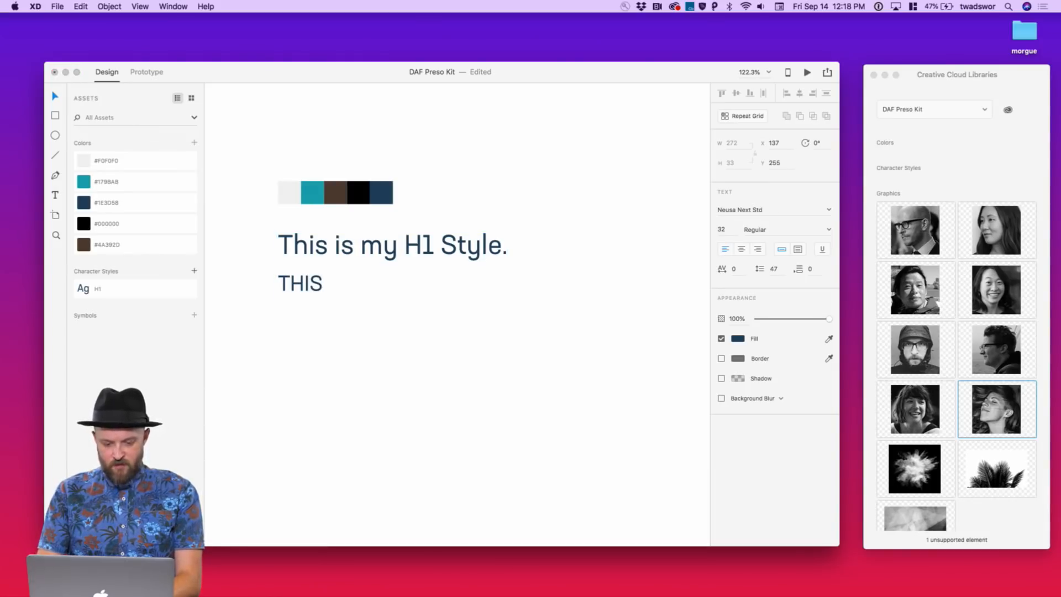
{"action": "key", "text": "BackSpace"}
{"action": "key", "text": "BackSpace"}
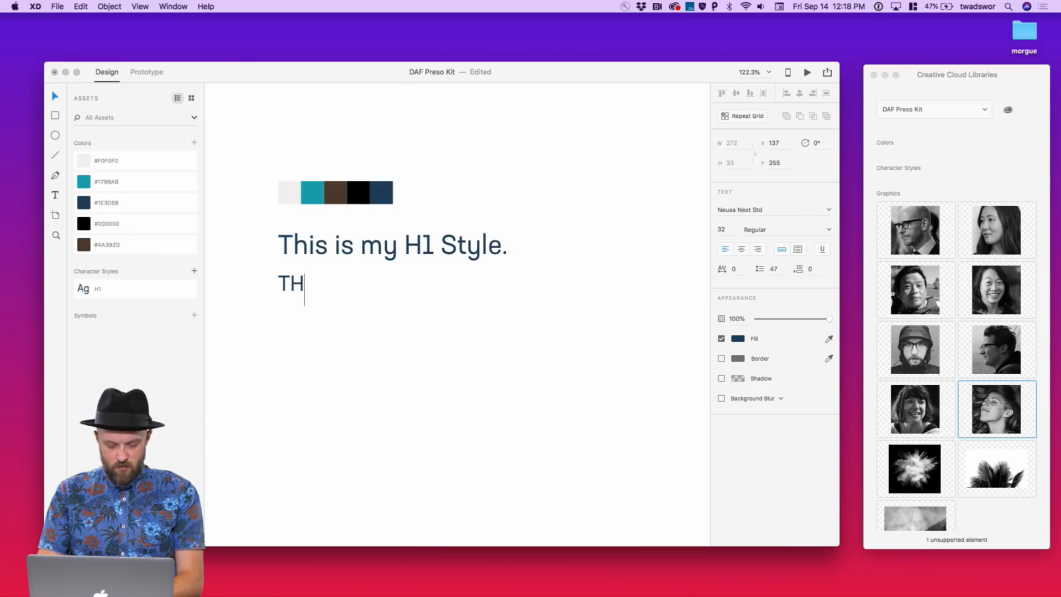
{"action": "type", "text": "IS IS"}
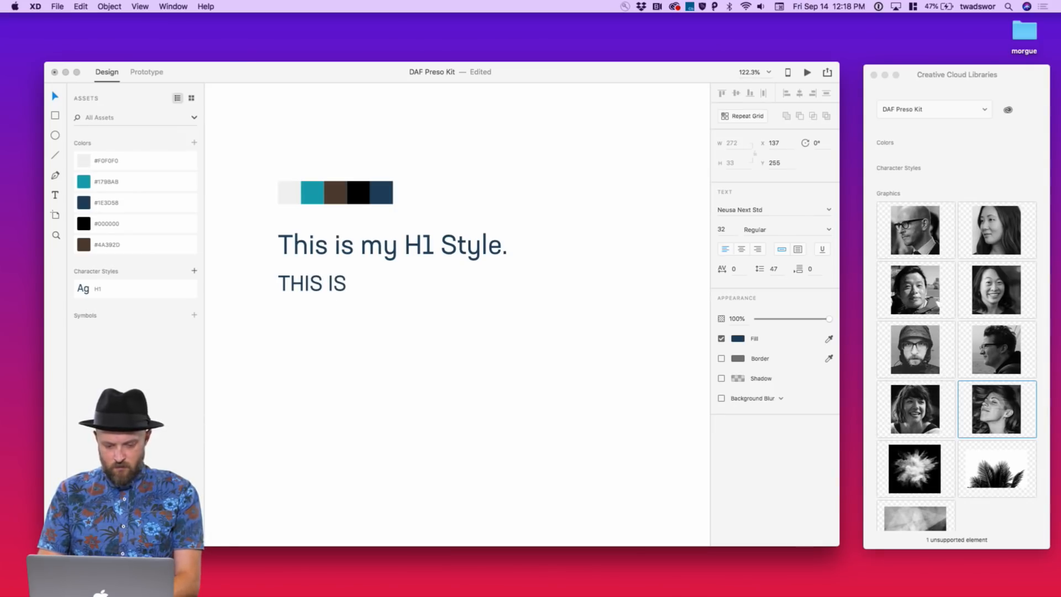
{"action": "type", "text": " MY H2"}
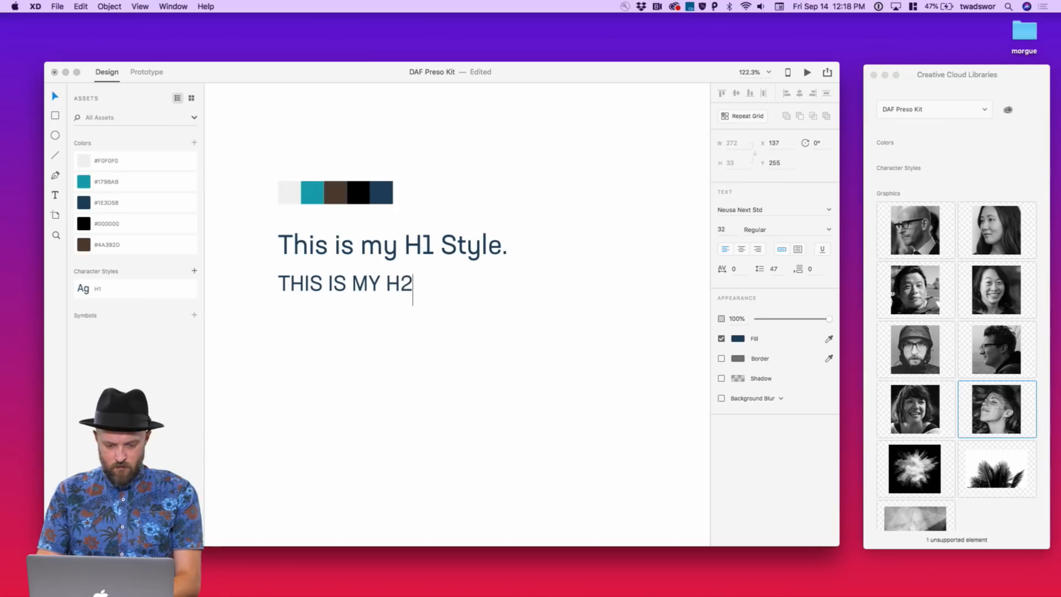
{"action": "type", "text": " STYLE."}
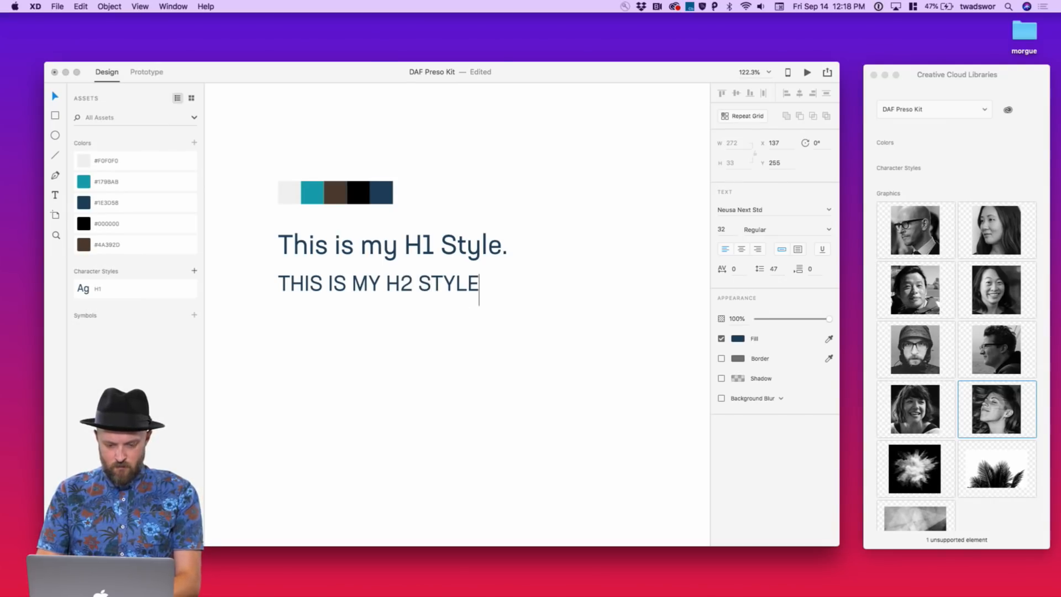
{"action": "key", "text": "Escape"}
Format the H2 line with letter spacing 80, size 24 and Bold weight
{"action": "left_click", "coordinate": [741, 271]}
{"action": "key", "text": "shift+Up"}
{"action": "key", "text": "shift+Up"}
{"action": "key", "text": "shift+Up"}
{"action": "key", "text": "shift+Up"}
{"action": "key", "text": "shift+Up"}
{"action": "key", "text": "shift+Up"}
{"action": "key", "text": "shift+Up"}
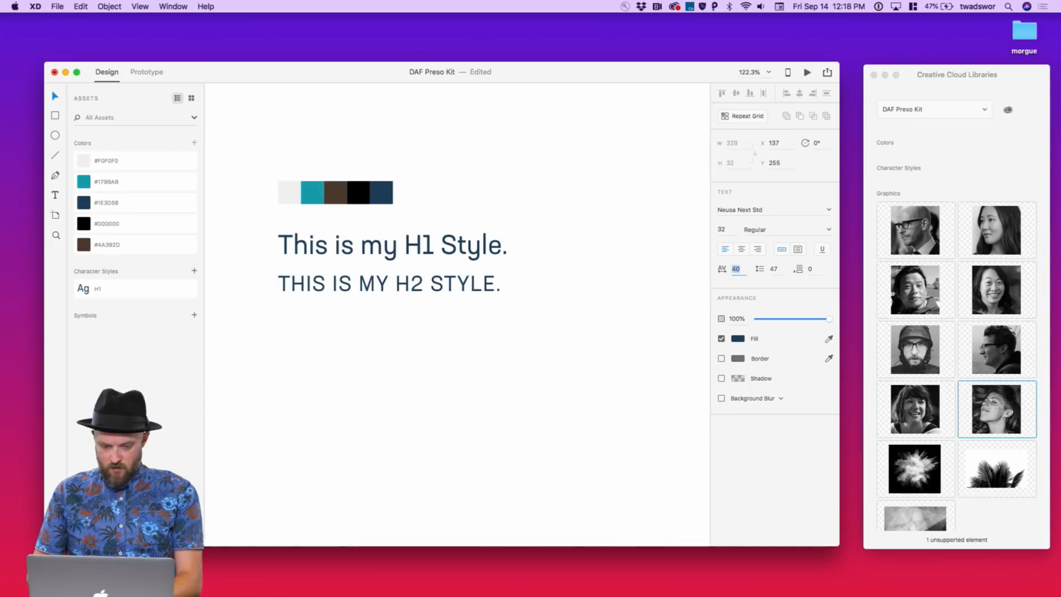
{"action": "key", "text": "shift+Up"}
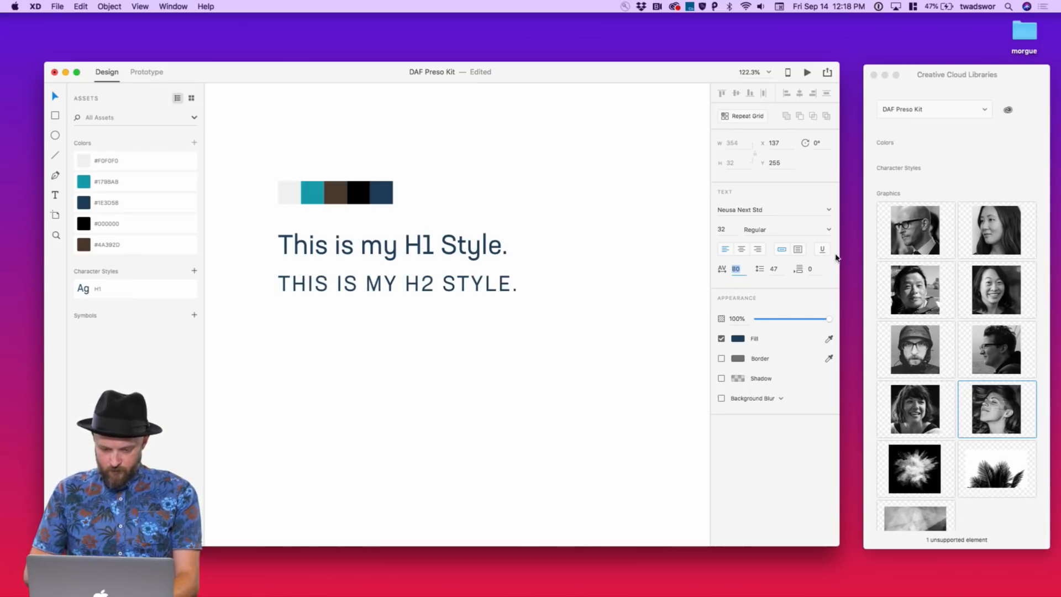
{"action": "left_click", "coordinate": [733, 227]}
{"action": "key", "text": "shift+Down"}
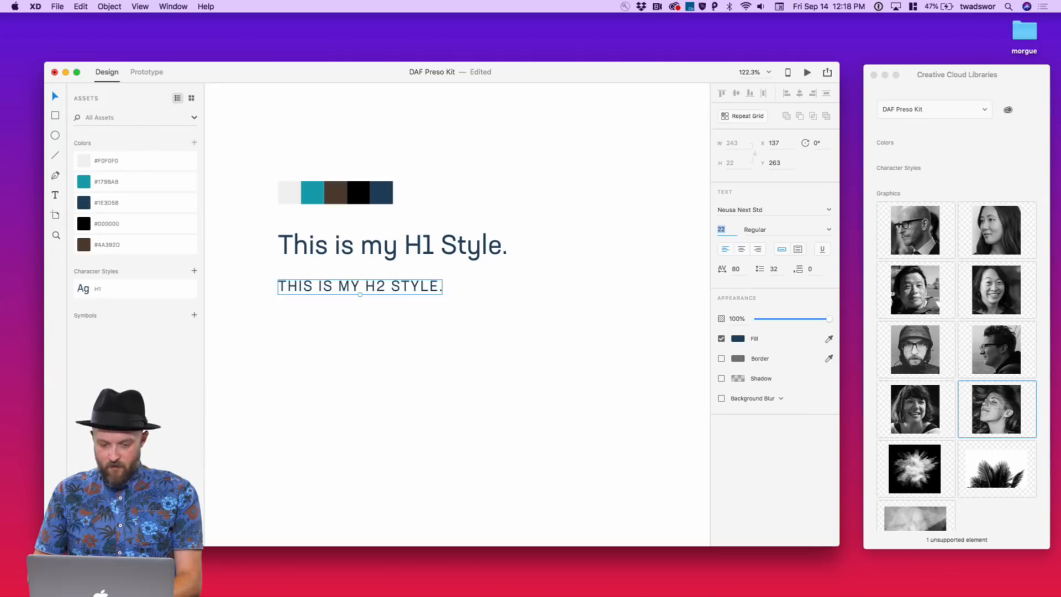
{"action": "key", "text": "Up"}
{"action": "key", "text": "Up"}
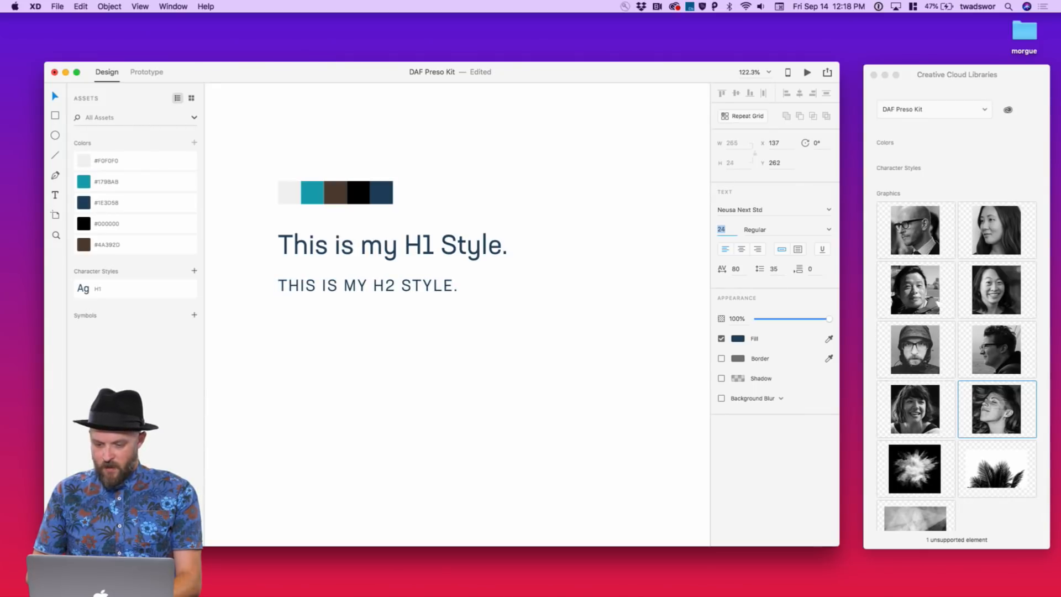
{"action": "left_click", "coordinate": [464, 308]}
{"action": "left_click", "coordinate": [438, 290]}
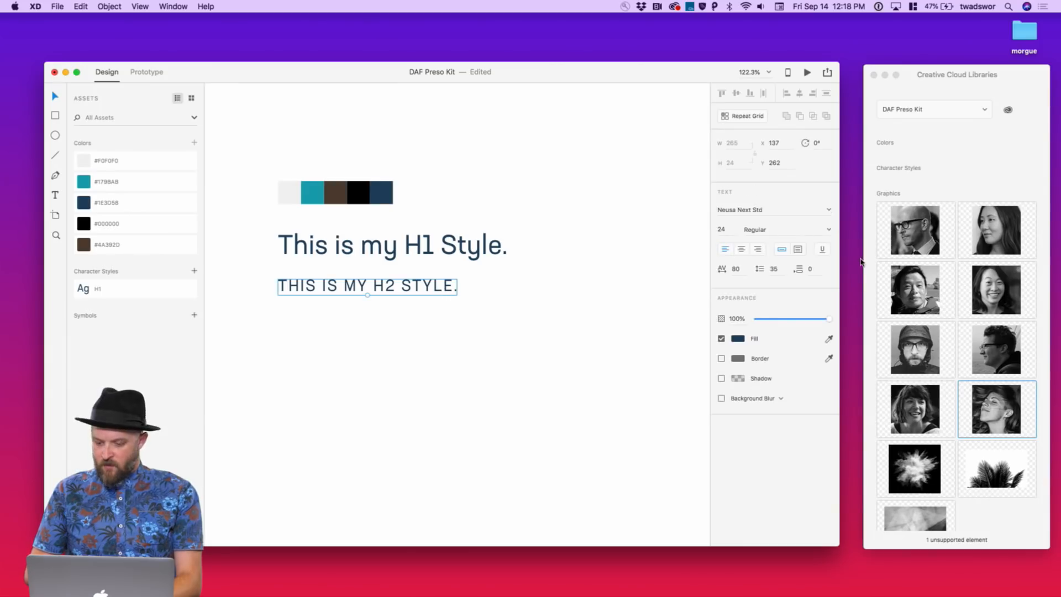
{"action": "left_click", "coordinate": [828, 229]}
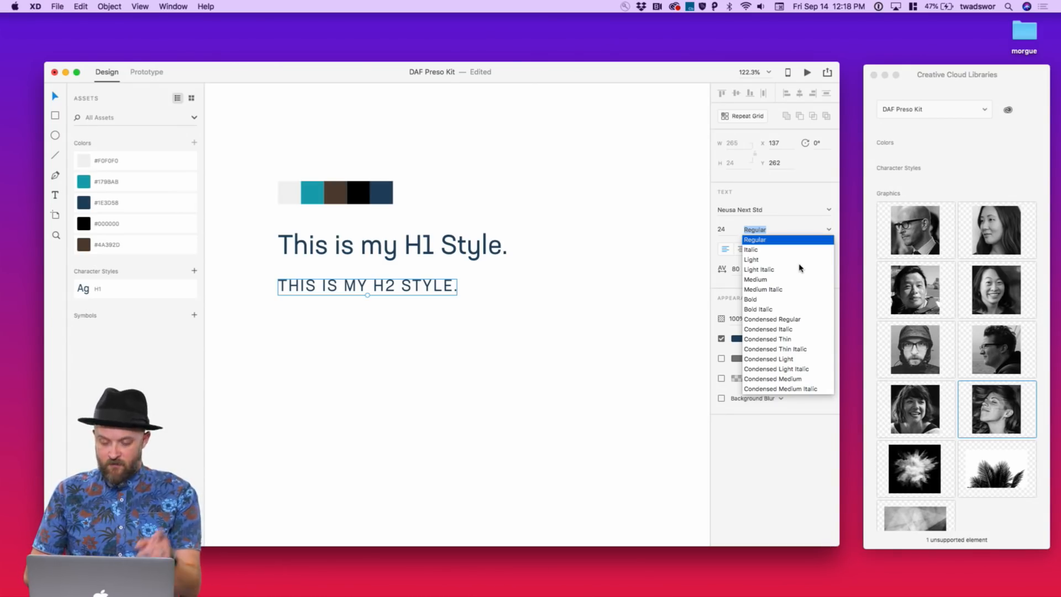
{"action": "scroll", "coordinate": [787, 298], "scroll_direction": "down", "scroll_amount": 2}
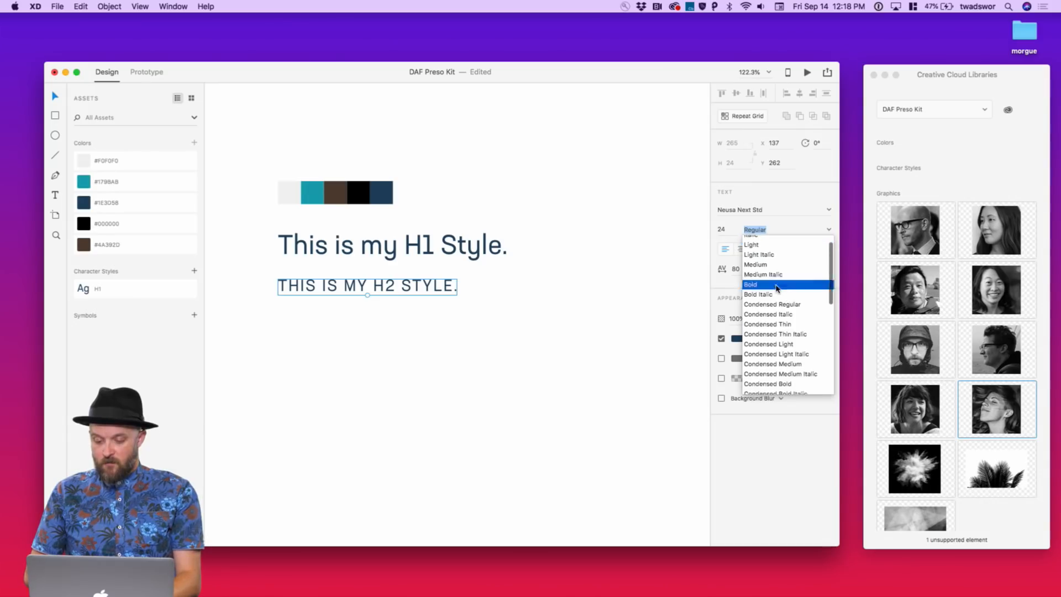
{"action": "left_click", "coordinate": [779, 279]}
Nudge the H2 line up and save its formatting as character style 'H2'
{"action": "left_click_drag", "start_coordinate": [454, 285], "coordinate": [447, 282]}
{"action": "left_click", "coordinate": [194, 270]}
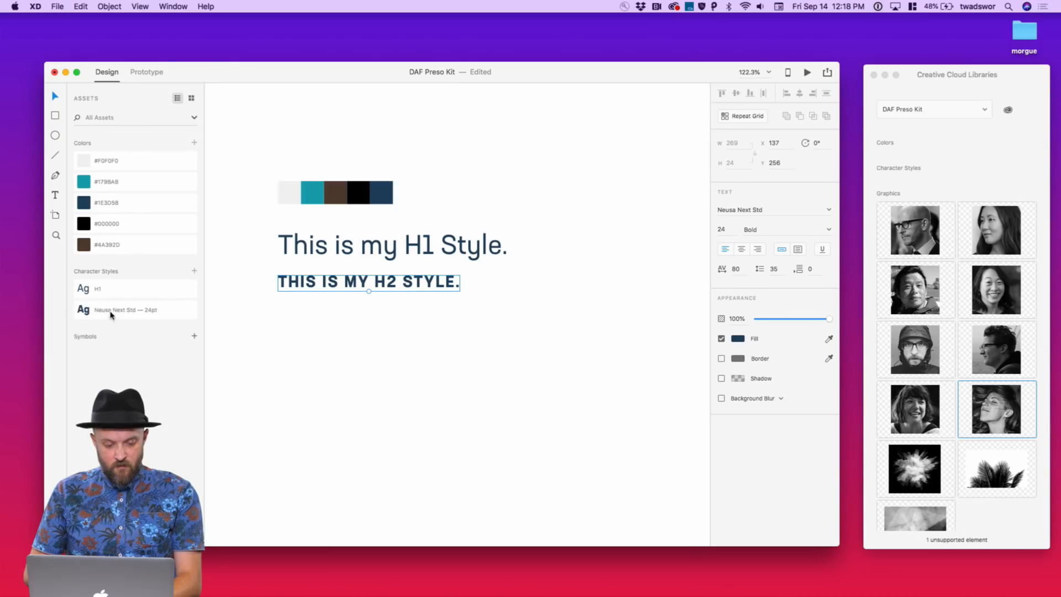
{"action": "double_click", "coordinate": [112, 310]}
{"action": "type", "text": "H2"}
{"action": "key", "text": "Return"}
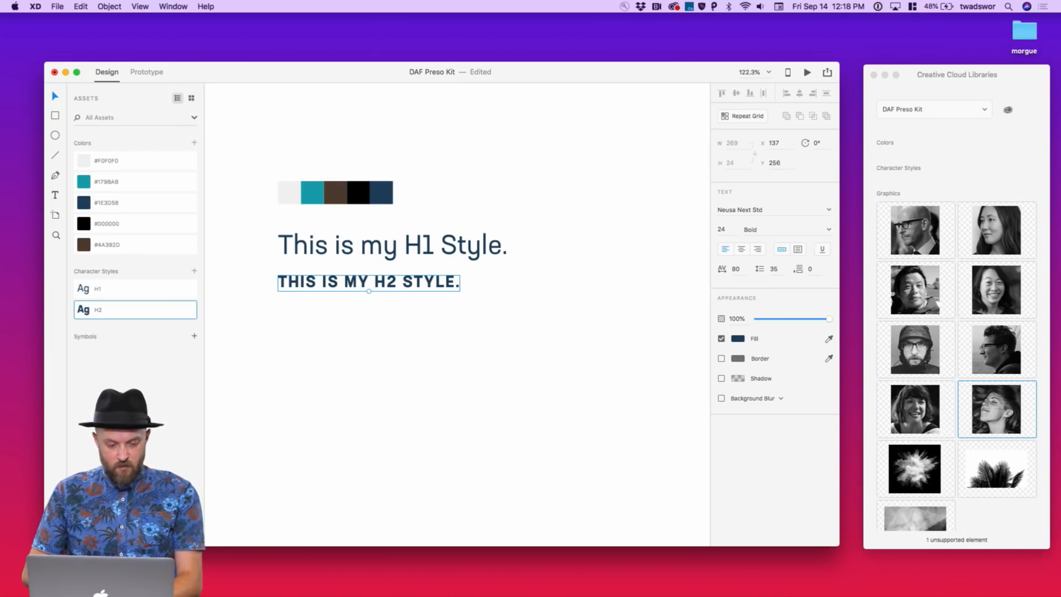
Duplicate the H2 line below it and retype the copy as 'This is a subhead.'
{"action": "left_click_drag", "start_coordinate": [397, 286], "coordinate": [396, 316]}
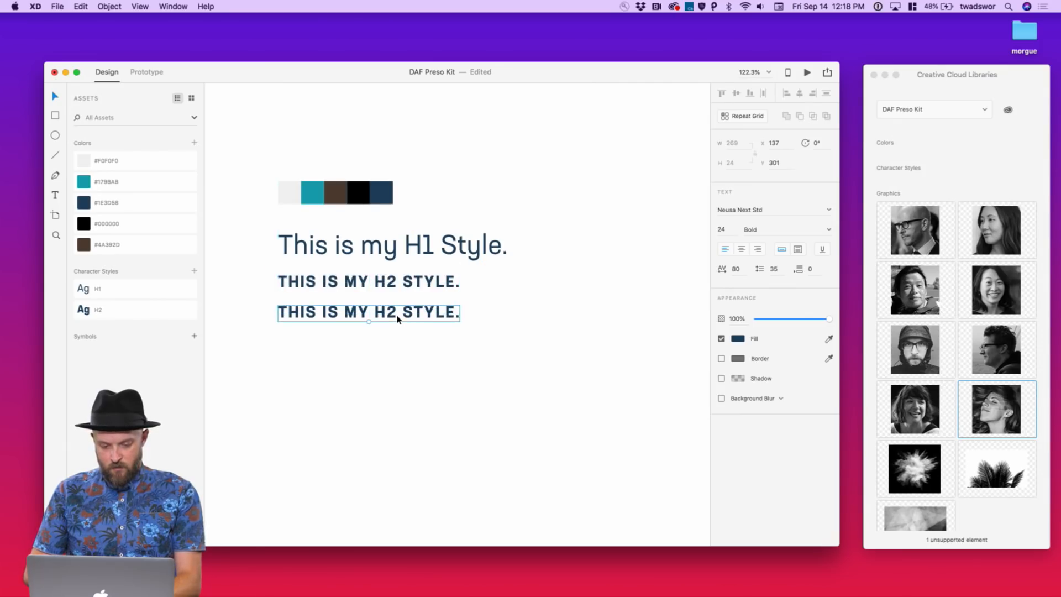
{"action": "double_click", "coordinate": [396, 315]}
{"action": "type", "text": "Thi"}
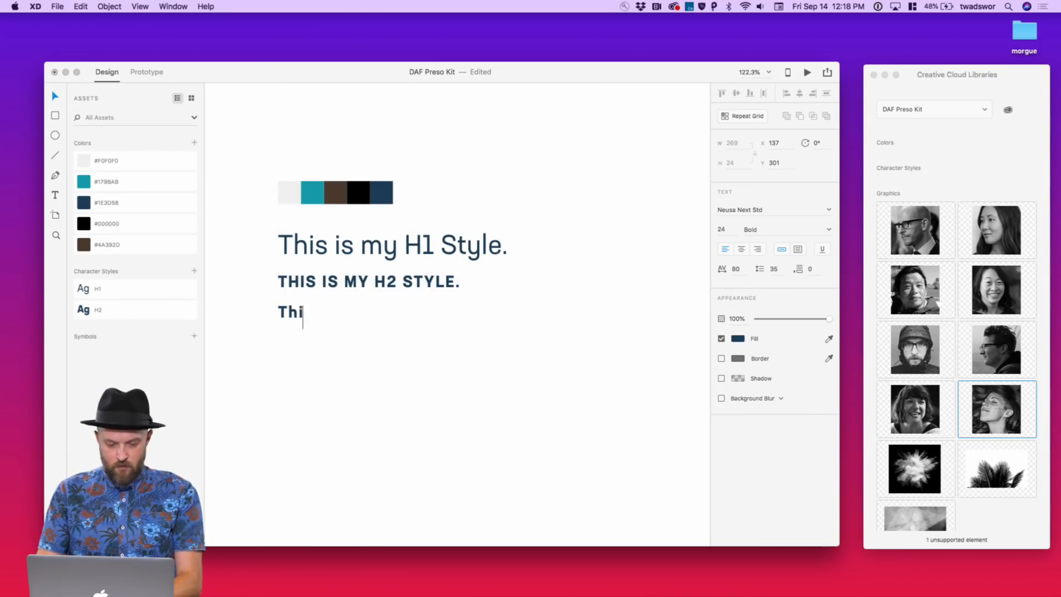
{"action": "type", "text": "s si"}
{"action": "key", "text": "BackSpace"}
{"action": "key", "text": "BackSpace"}
{"action": "type", "text": "is "}
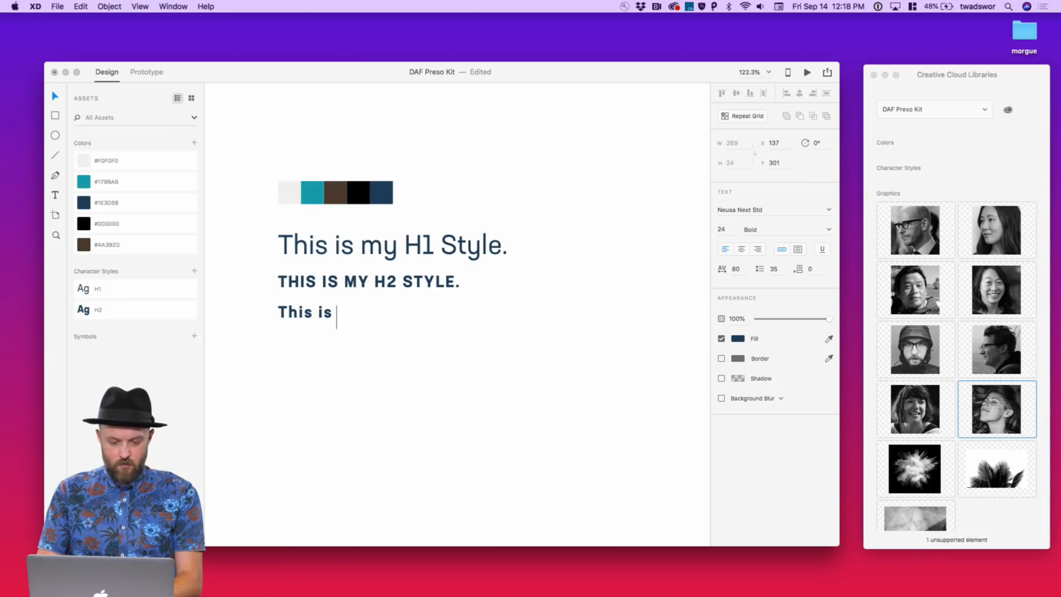
{"action": "type", "text": "a subhead."}
{"action": "key", "text": "Escape"}
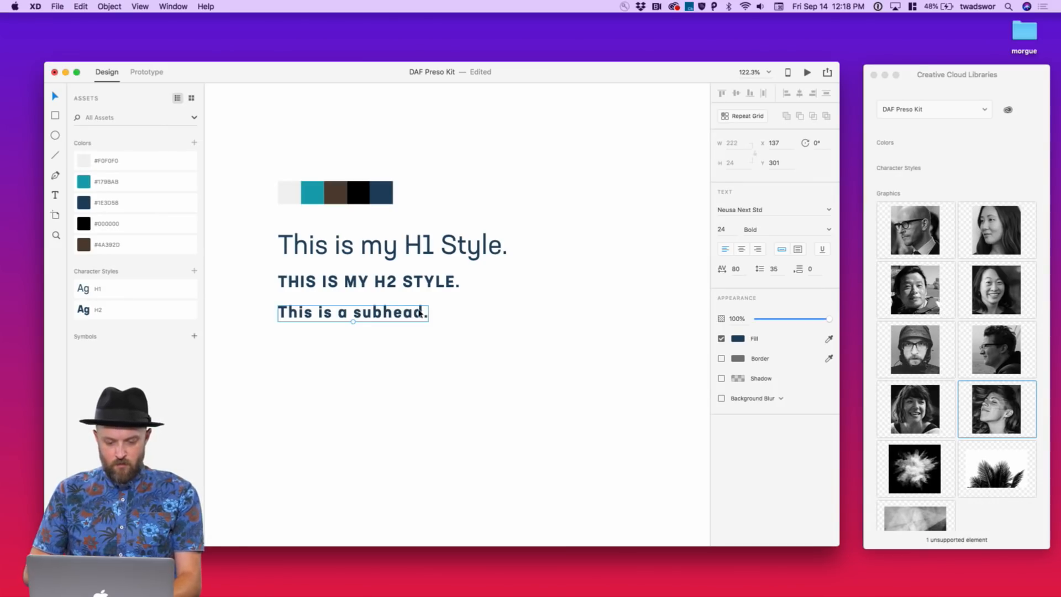
Format the subhead with letter spacing 0, size 18 and upright Medium weight
{"action": "left_click", "coordinate": [738, 268]}
{"action": "key", "text": "shift+Down"}
{"action": "key", "text": "shift+Down"}
{"action": "key", "text": "shift+Down"}
{"action": "key", "text": "shift+Down"}
{"action": "key", "text": "shift+Down"}
{"action": "key", "text": "shift+Down"}
{"action": "key", "text": "shift+Down"}
{"action": "key", "text": "shift+Down"}
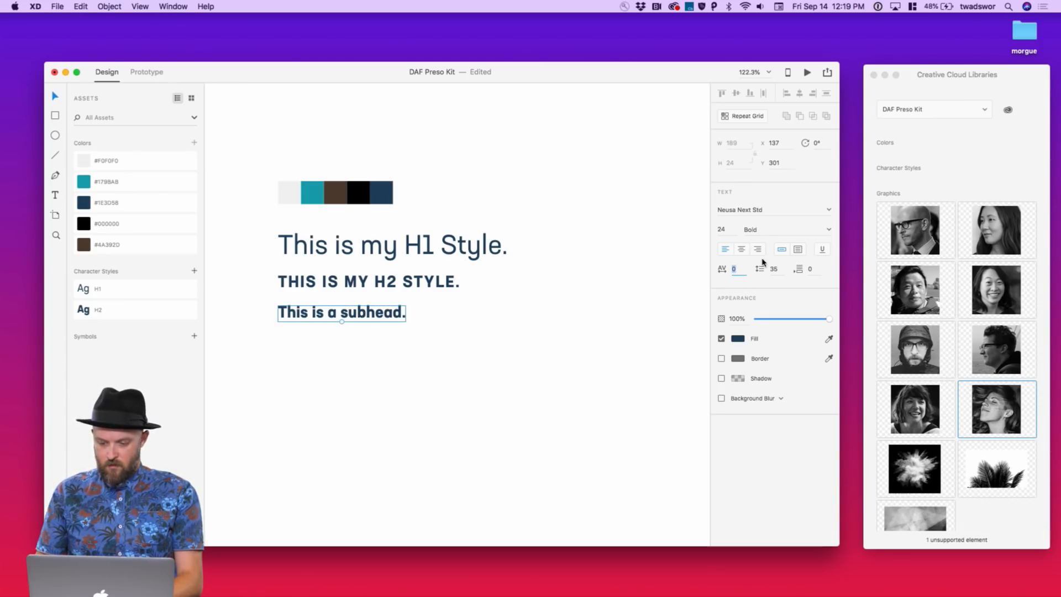
{"action": "left_click", "coordinate": [721, 228]}
{"action": "key", "text": "Down"}
{"action": "key", "text": "Down"}
{"action": "key", "text": "Down"}
{"action": "key", "text": "Down"}
{"action": "key", "text": "Down"}
{"action": "key", "text": "Down"}
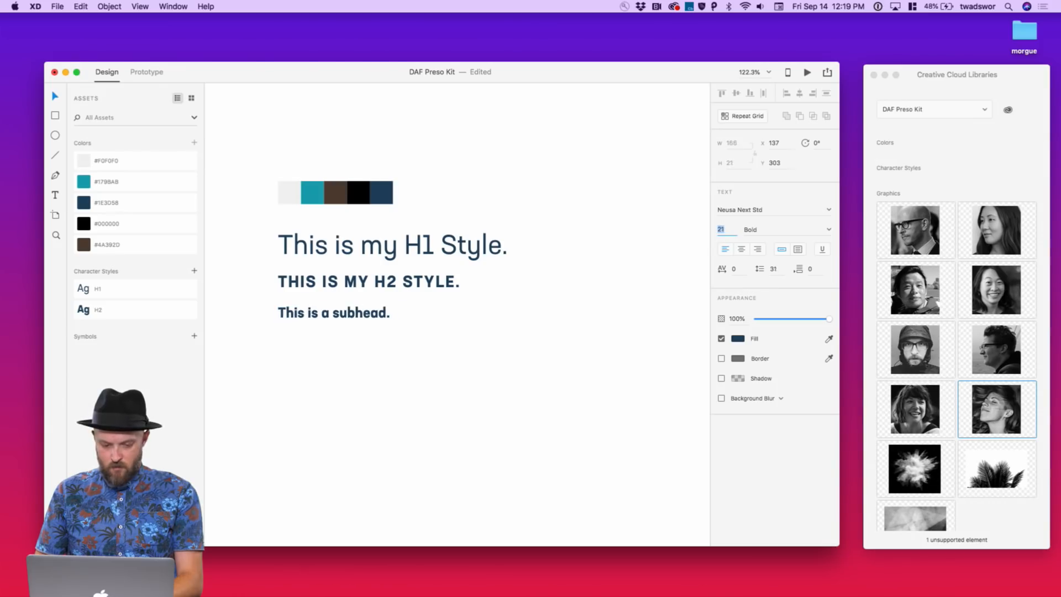
{"action": "left_click", "coordinate": [829, 230]}
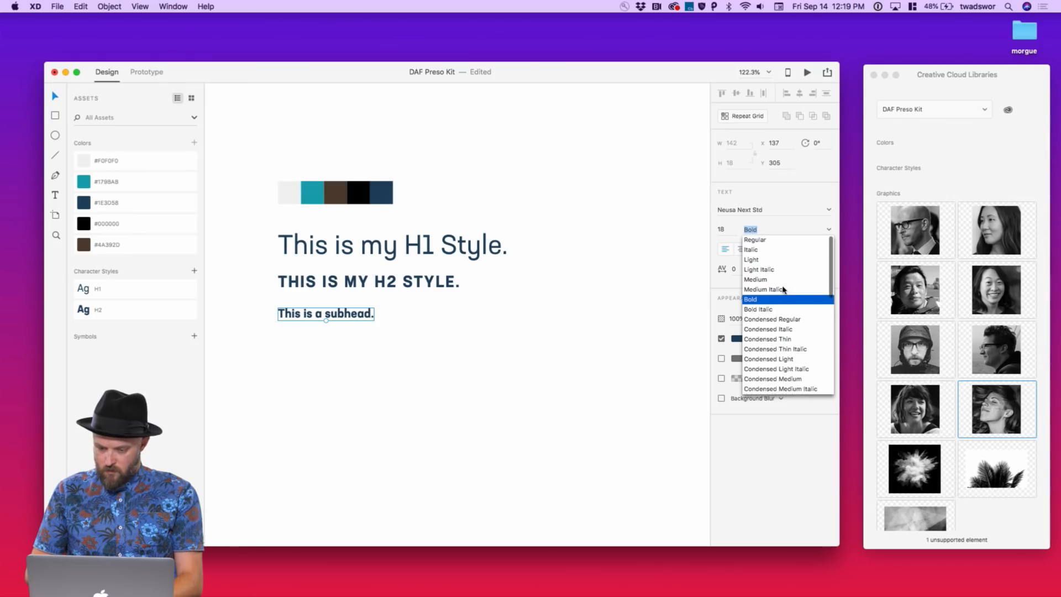
{"action": "left_click", "coordinate": [784, 291]}
{"action": "left_click", "coordinate": [829, 240]}
{"action": "scroll", "coordinate": [812, 243], "scroll_direction": "up", "scroll_amount": 3}
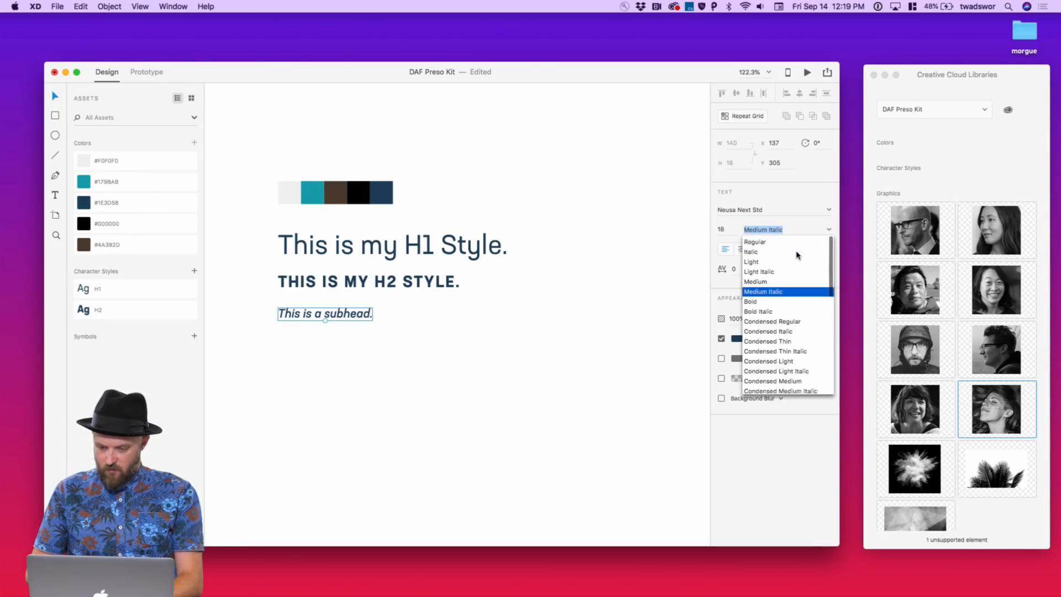
{"action": "left_click", "coordinate": [767, 283]}
Save the subhead formatting as character style 'Subhead' and duplicate the line below it
{"action": "left_click", "coordinate": [445, 311]}
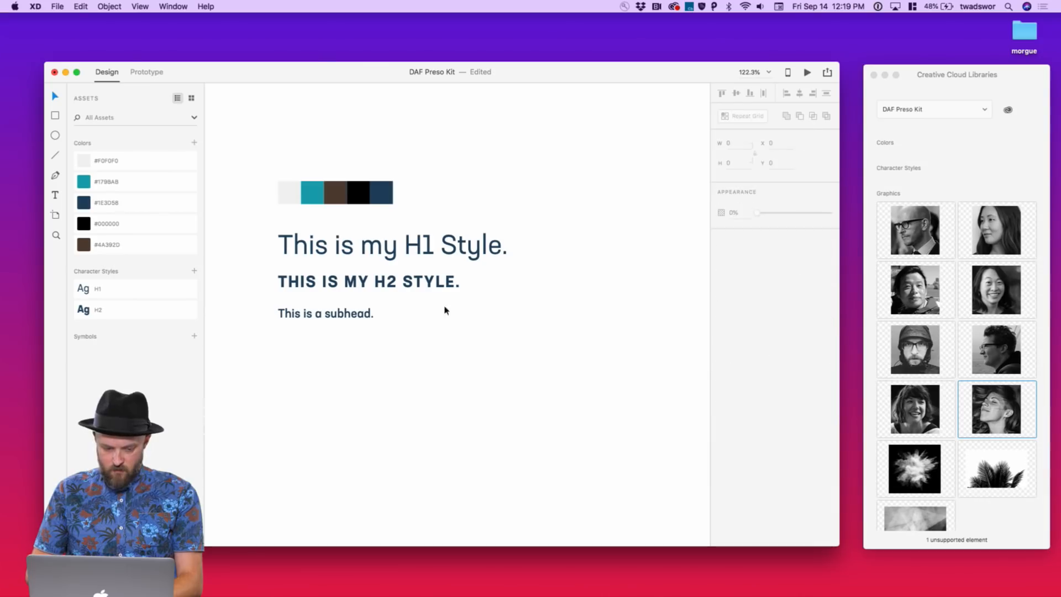
{"action": "left_click", "coordinate": [327, 311]}
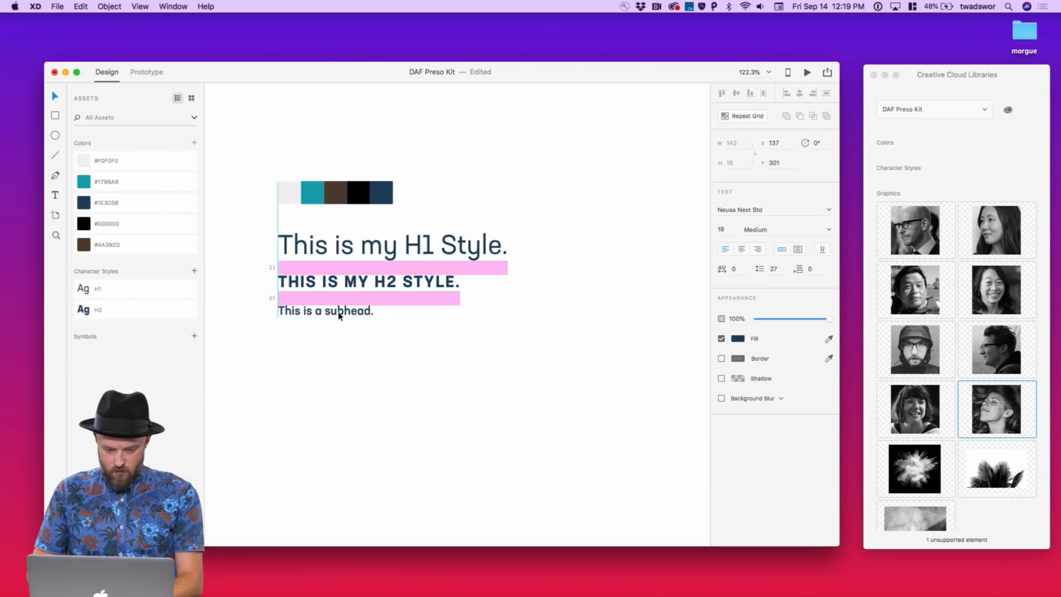
{"action": "left_click", "coordinate": [194, 271]}
{"action": "double_click", "coordinate": [126, 332]}
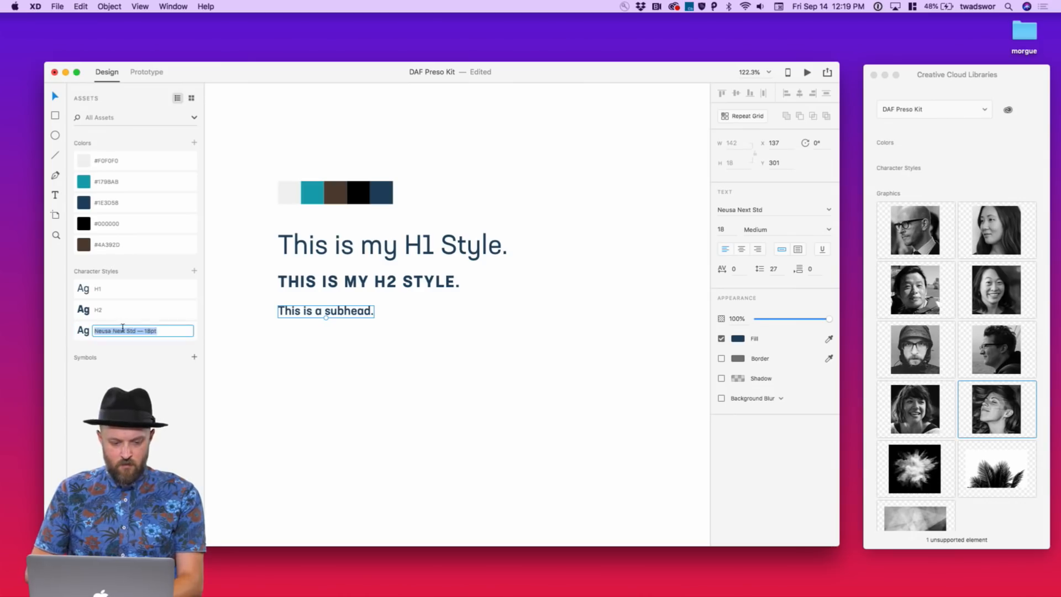
{"action": "type", "text": "Subhead"}
{"action": "key", "text": "Escape"}
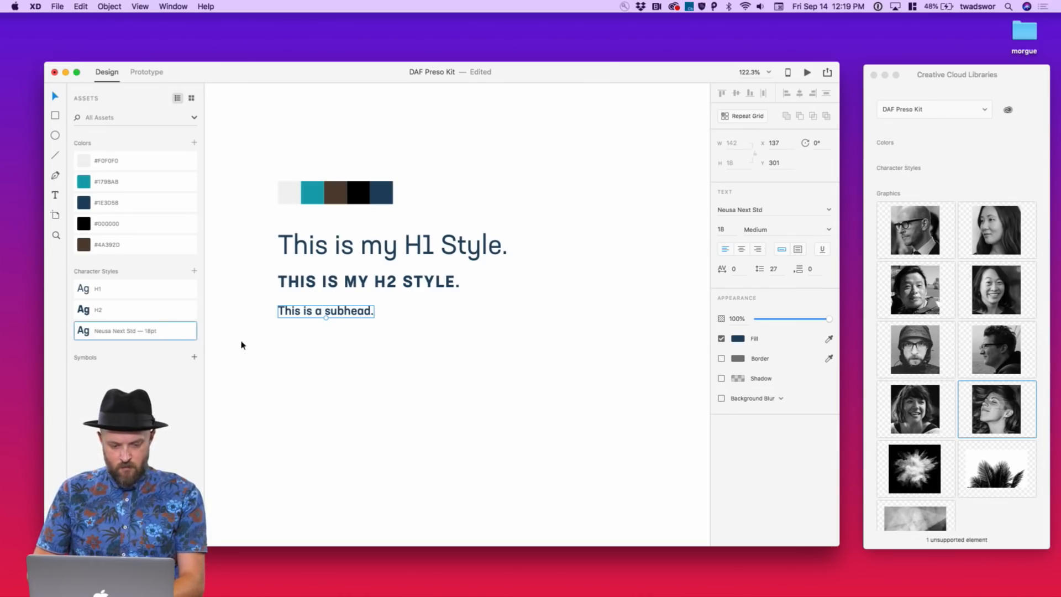
{"action": "double_click", "coordinate": [153, 332]}
{"action": "type", "text": "Subhead"}
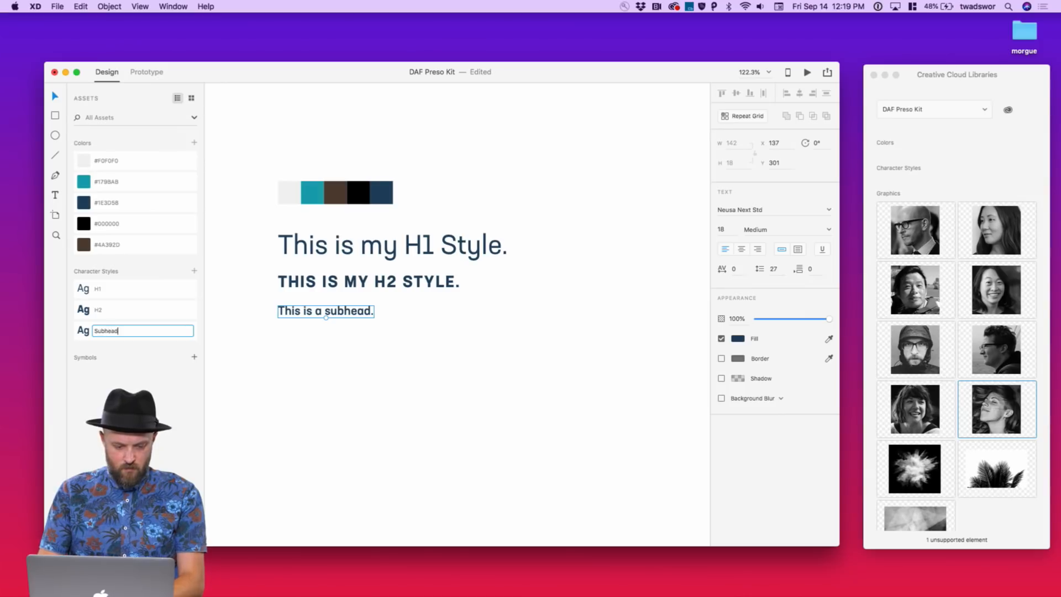
{"action": "key", "text": "Return"}
{"action": "left_click_drag", "start_coordinate": [321, 314], "coordinate": [319, 328]}
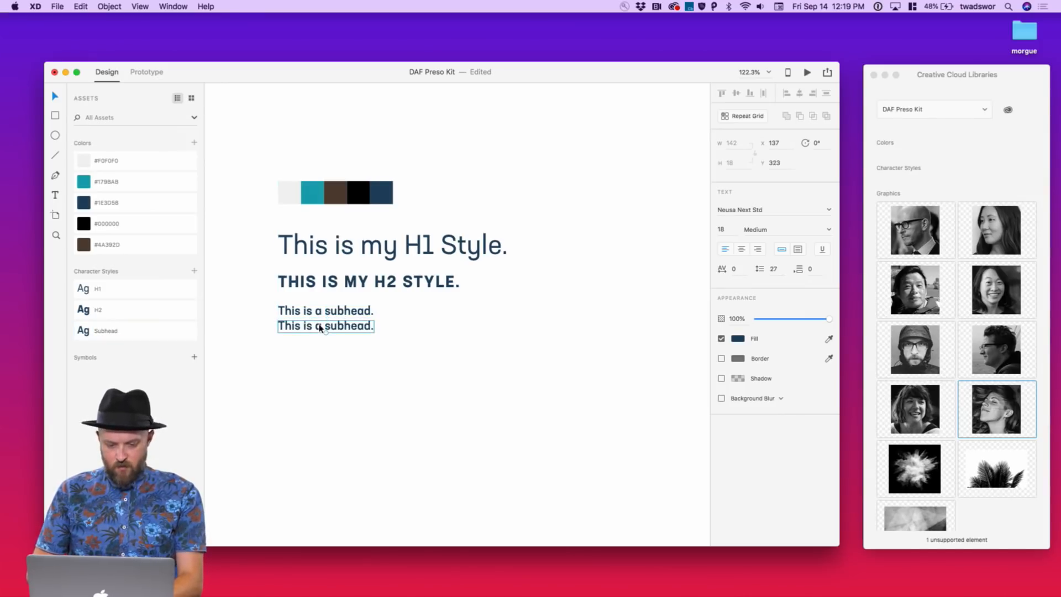
Retype the duplicated line as 'Here is a bunch of words.'
{"action": "double_click", "coordinate": [318, 325]}
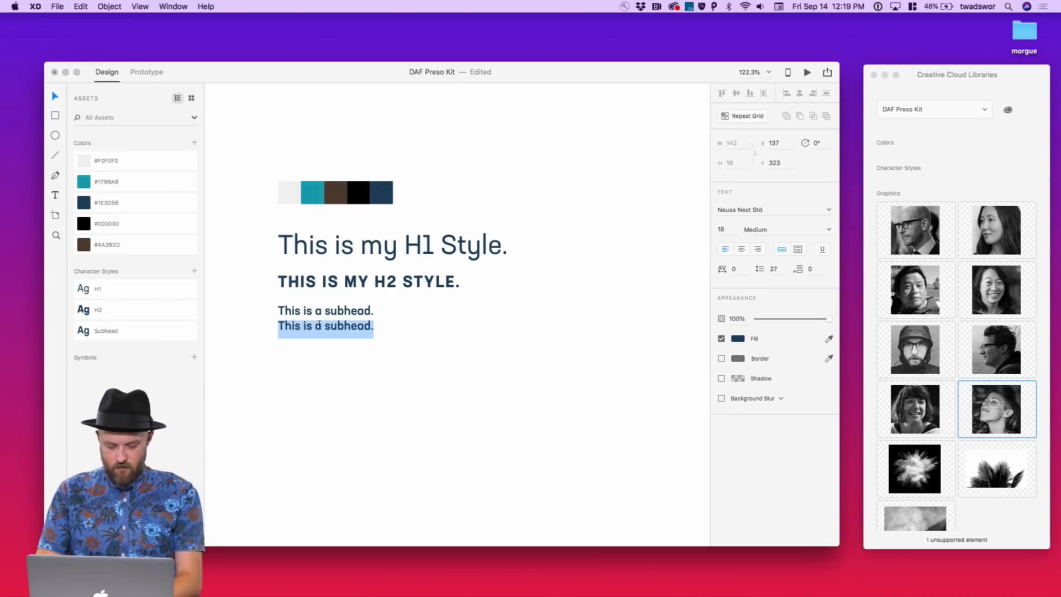
{"action": "key", "text": "BackSpace"}
{"action": "type", "text": "Here is a"}
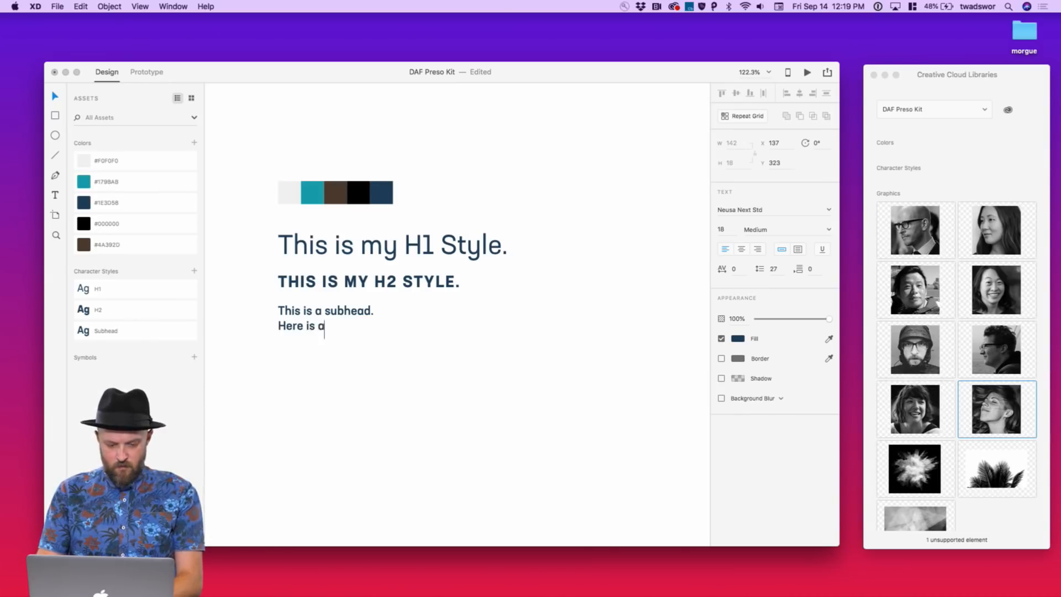
{"action": "type", "text": " bunch of words that"}
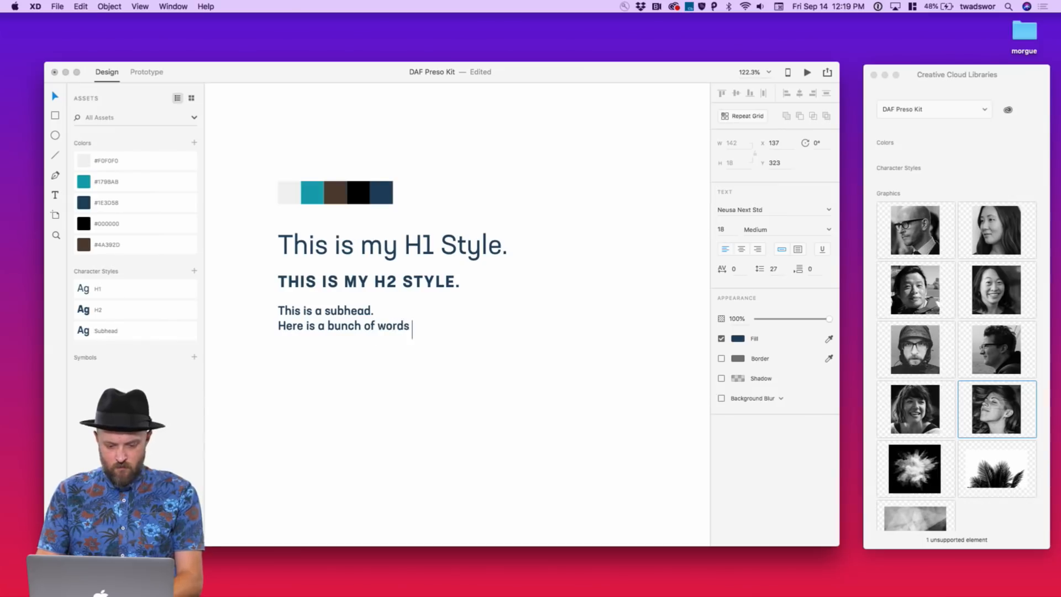
{"action": "key", "text": "BackSpace"}
{"action": "key", "text": "BackSpace"}
{"action": "key", "text": "BackSpace"}
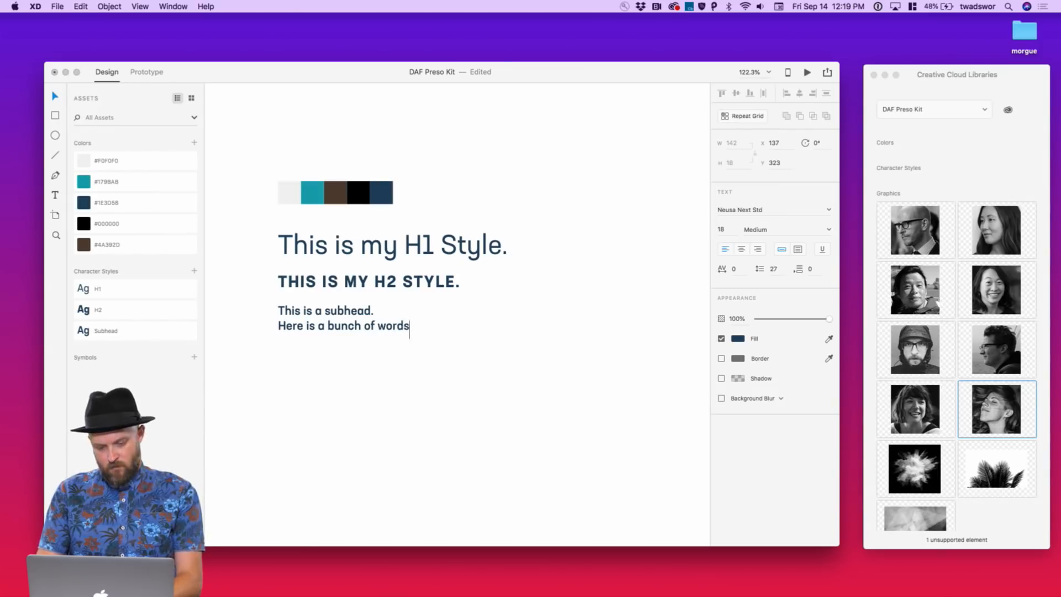
{"action": "type", "text": "."}
{"action": "key", "text": "Escape"}
Make the body line Regular at 15 pt and nudge it slightly lower
{"action": "left_click", "coordinate": [828, 230]}
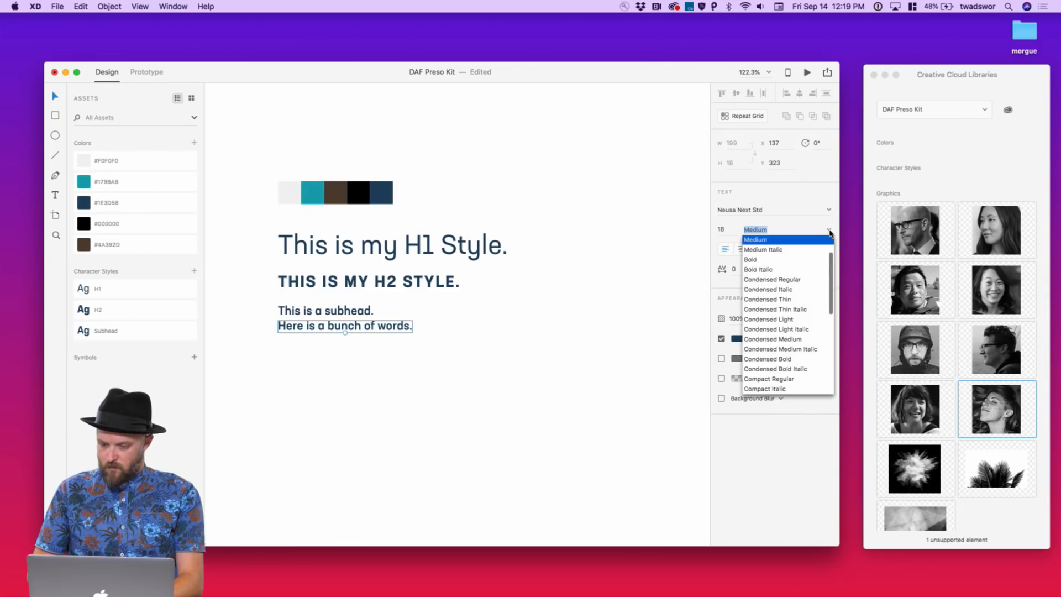
{"action": "left_click", "coordinate": [781, 242]}
{"action": "key", "text": "shift+Tab"}
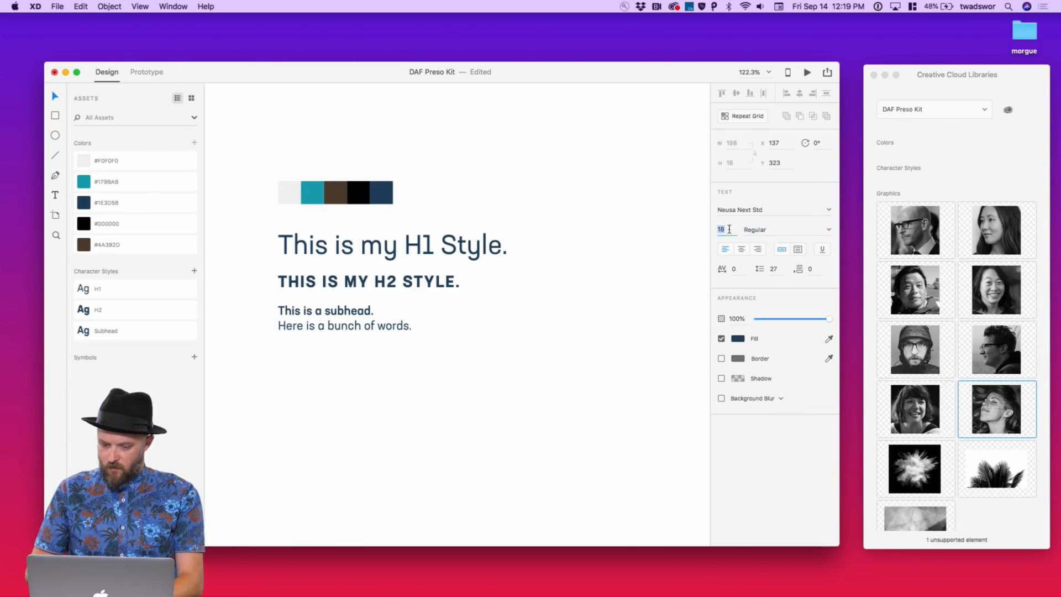
{"action": "key", "text": "Down"}
{"action": "key", "text": "Down"}
{"action": "key", "text": "Down"}
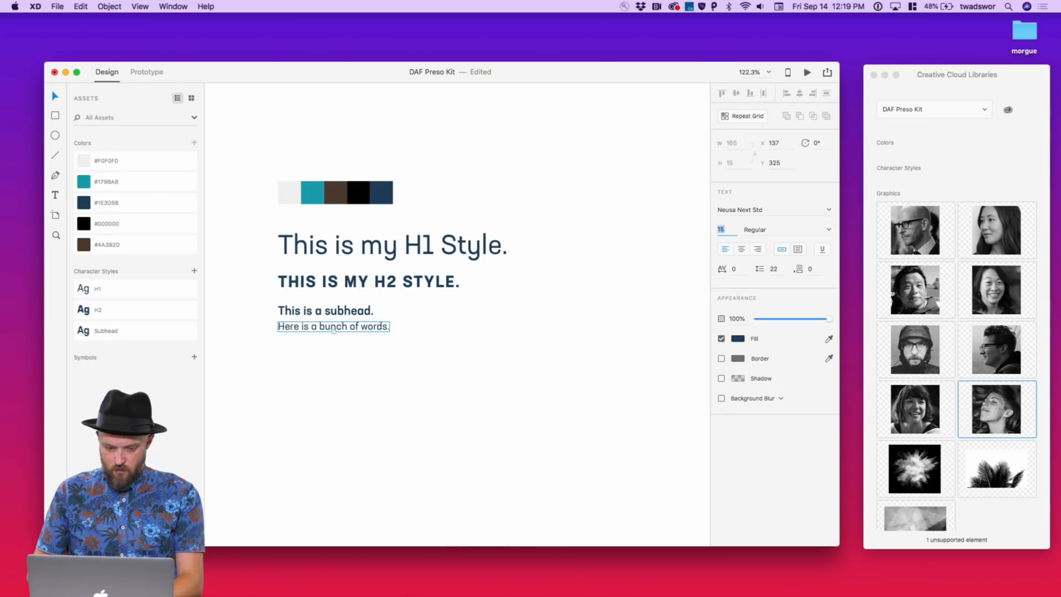
{"action": "left_click_drag", "start_coordinate": [382, 328], "coordinate": [381, 333]}
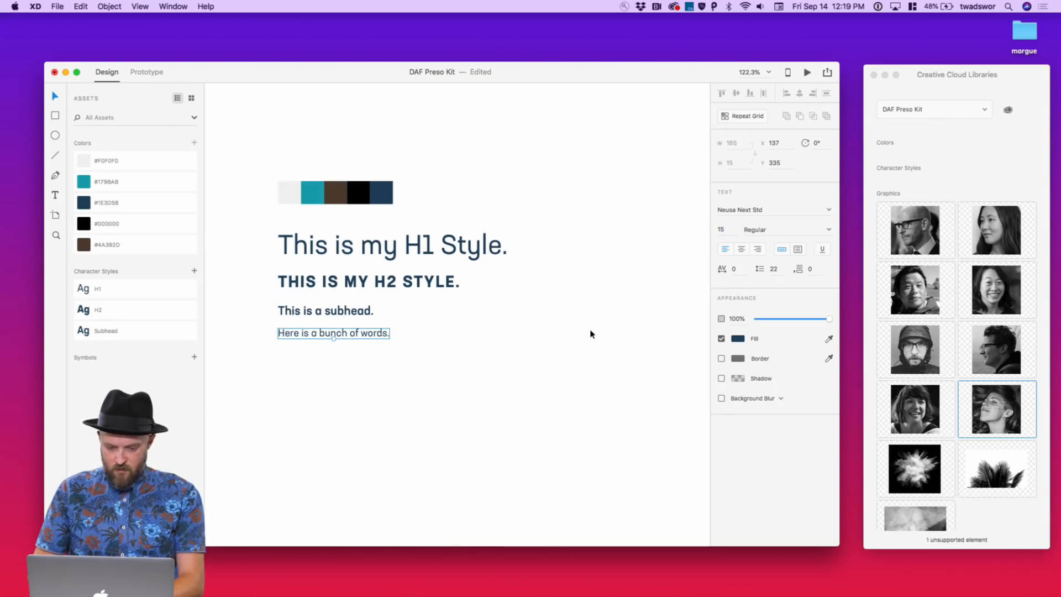
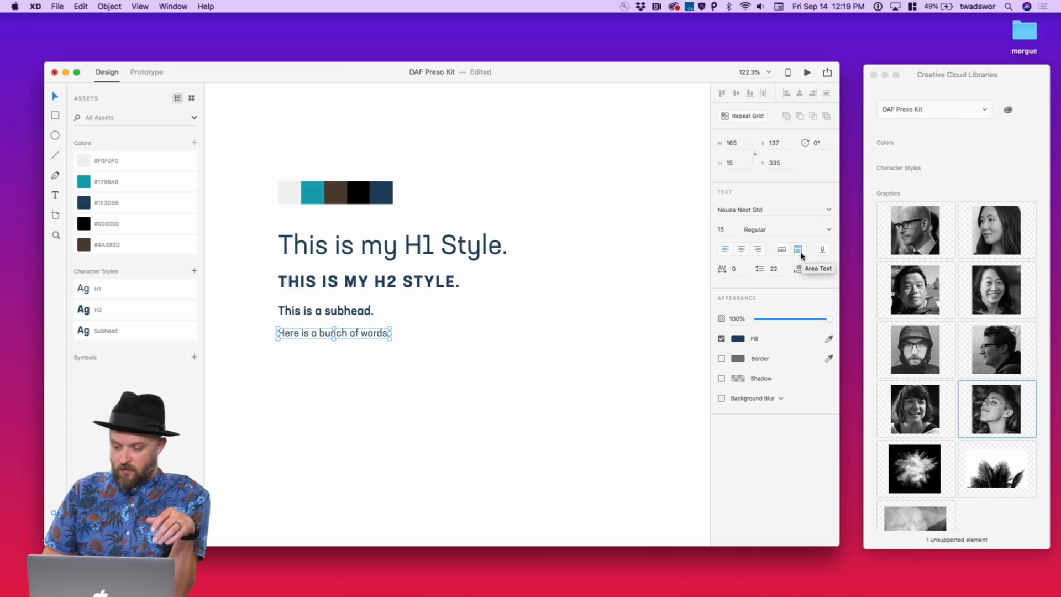
Convert 'Here is a bunch of words.' to area text and enlarge the box to about 319 × 171
{"action": "left_click", "coordinate": [797, 251]}
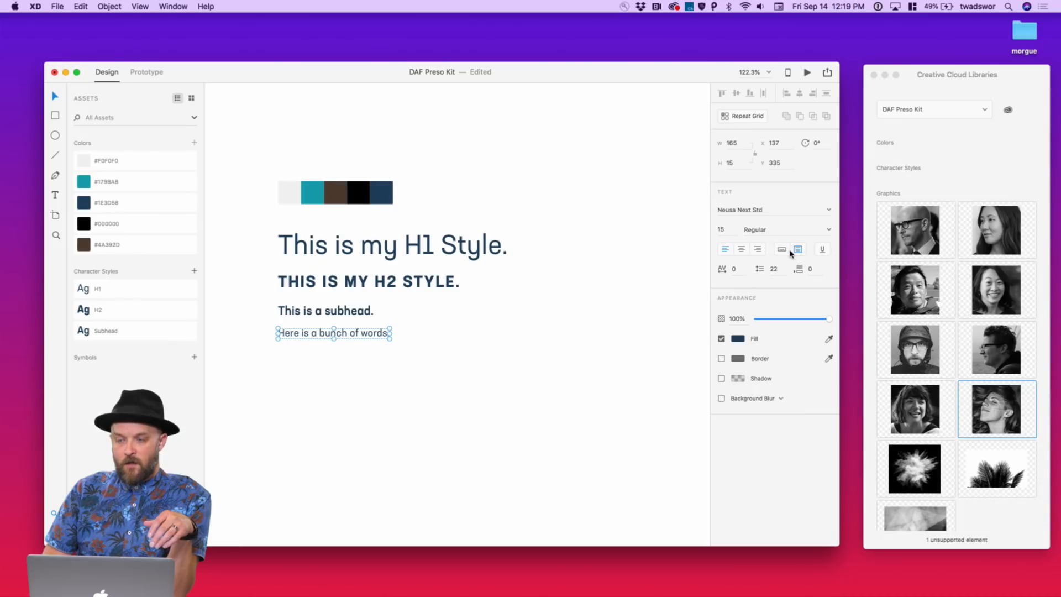
{"action": "left_click", "coordinate": [782, 250]}
{"action": "left_click", "coordinate": [800, 251]}
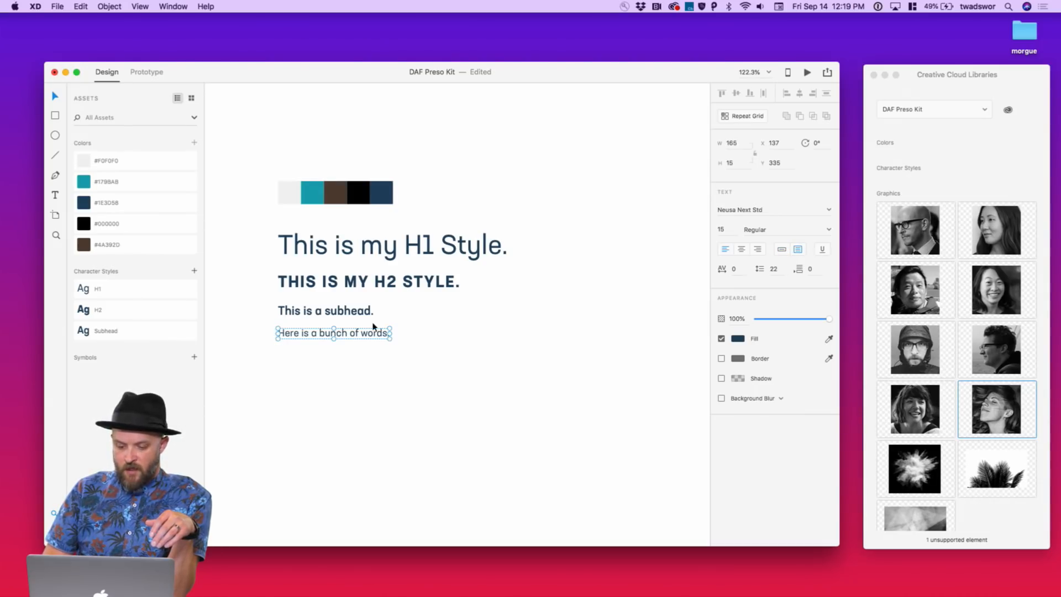
{"action": "left_click_drag", "start_coordinate": [389, 338], "coordinate": [494, 443]}
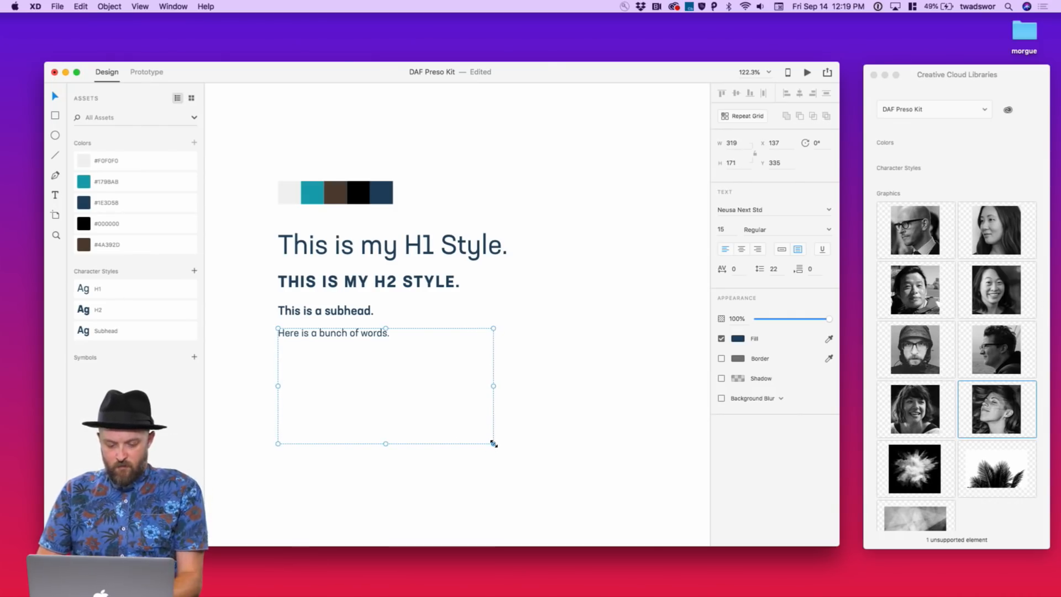
In Safari, search the web for 'lorem ipsum' in a new tab
{"action": "mouse_move", "coordinate": [549, 575]}
{"action": "left_click", "coordinate": [668, 575]}
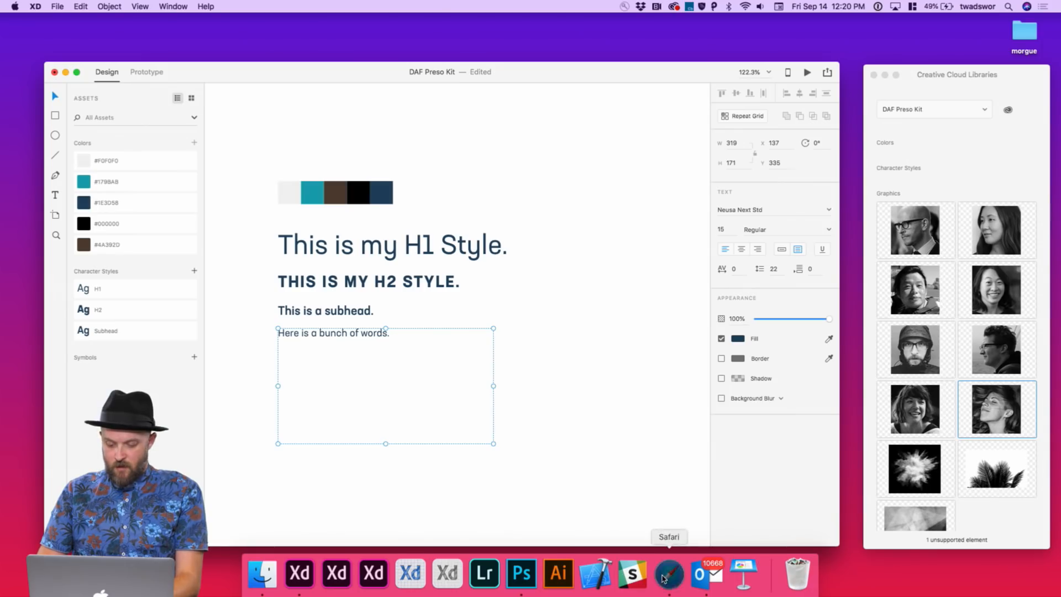
{"action": "key", "text": "super+t"}
{"action": "type", "text": "lo"}
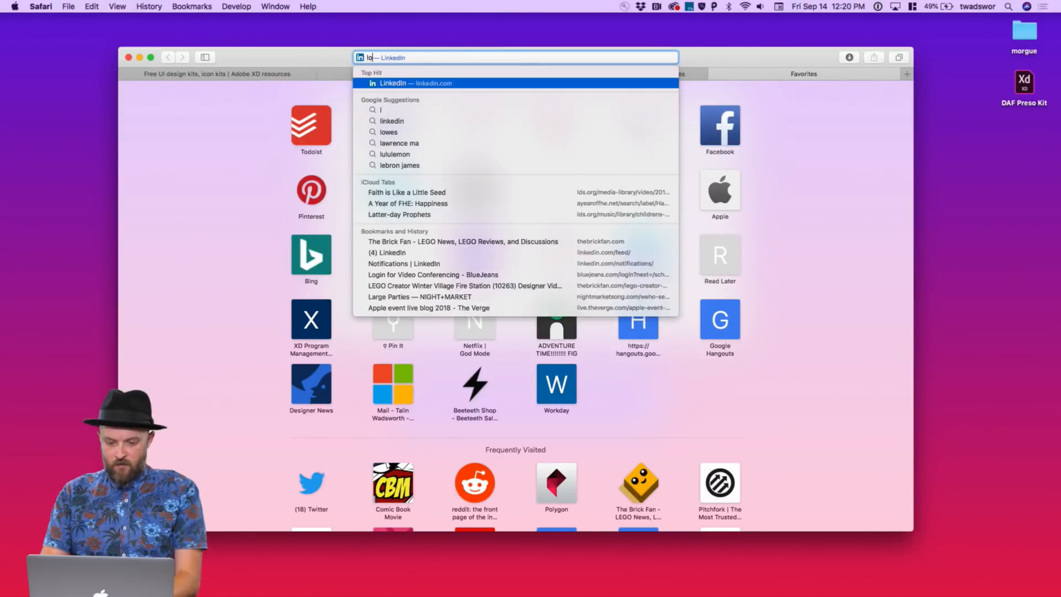
{"action": "key", "text": "BackSpace"}
{"action": "key", "text": "BackSpace"}
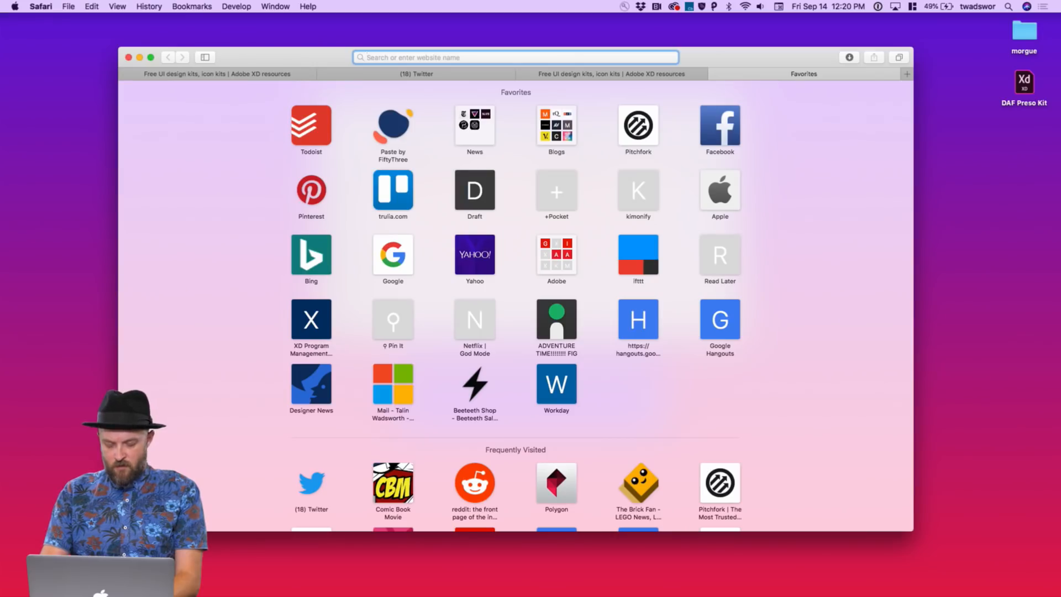
{"action": "type", "text": "lorem ipsum"}
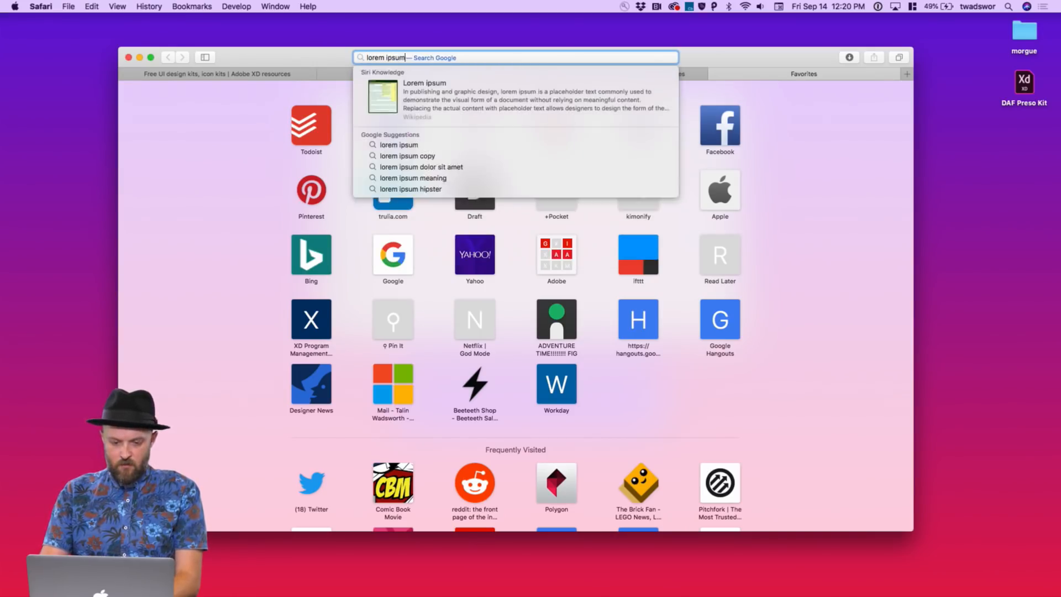
{"action": "key", "text": "Return"}
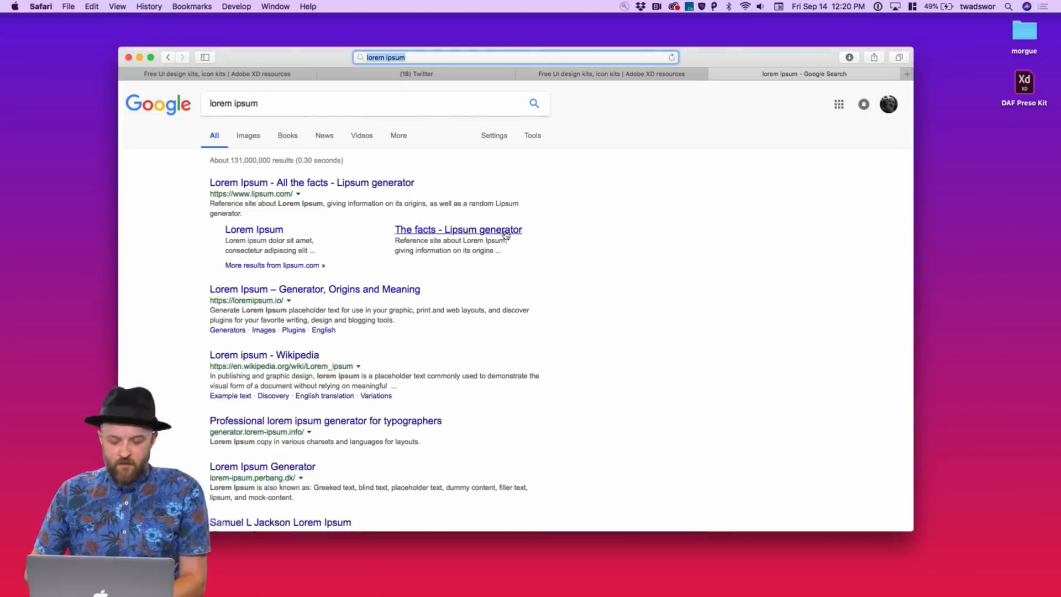
Look at the lipsum.com result, then go back to the search results
{"action": "left_click", "coordinate": [367, 182]}
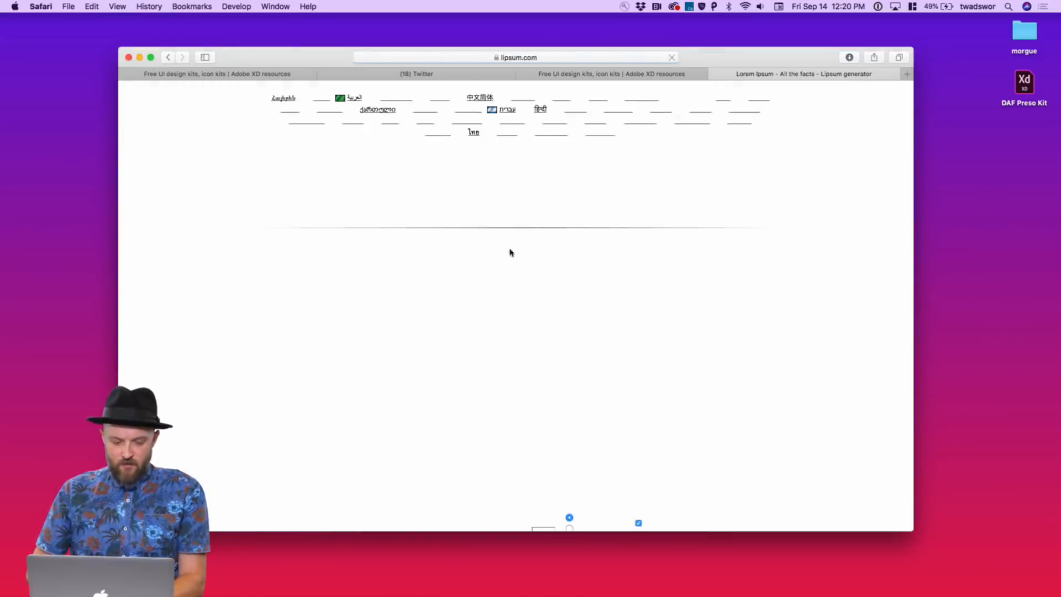
{"action": "scroll", "coordinate": [296, 282], "scroll_direction": "down", "scroll_amount": 15}
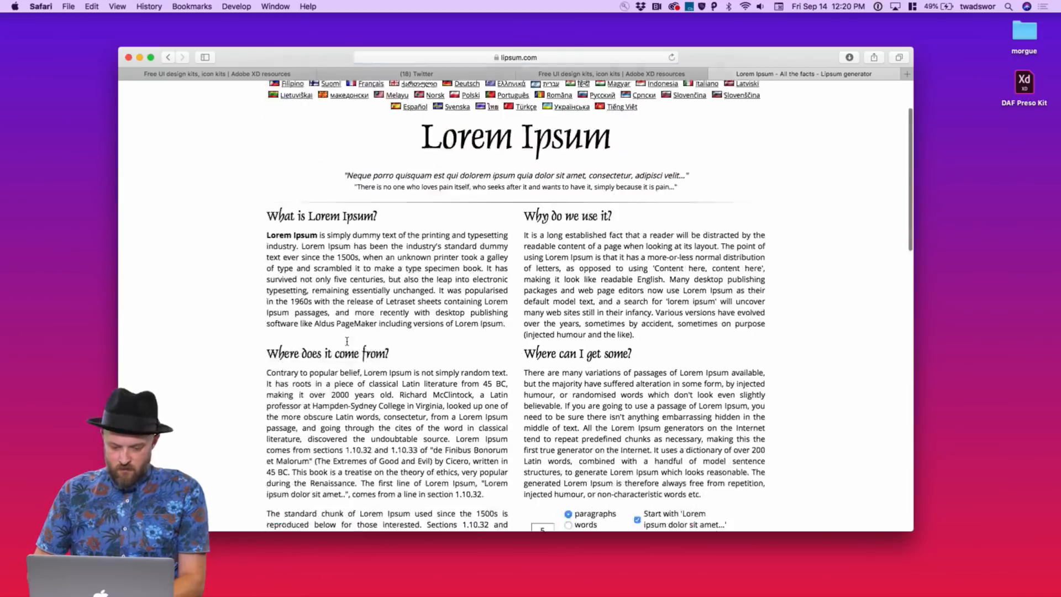
{"action": "scroll", "coordinate": [297, 282], "scroll_direction": "up", "scroll_amount": 12}
{"action": "key", "text": "super+bracketleft"}
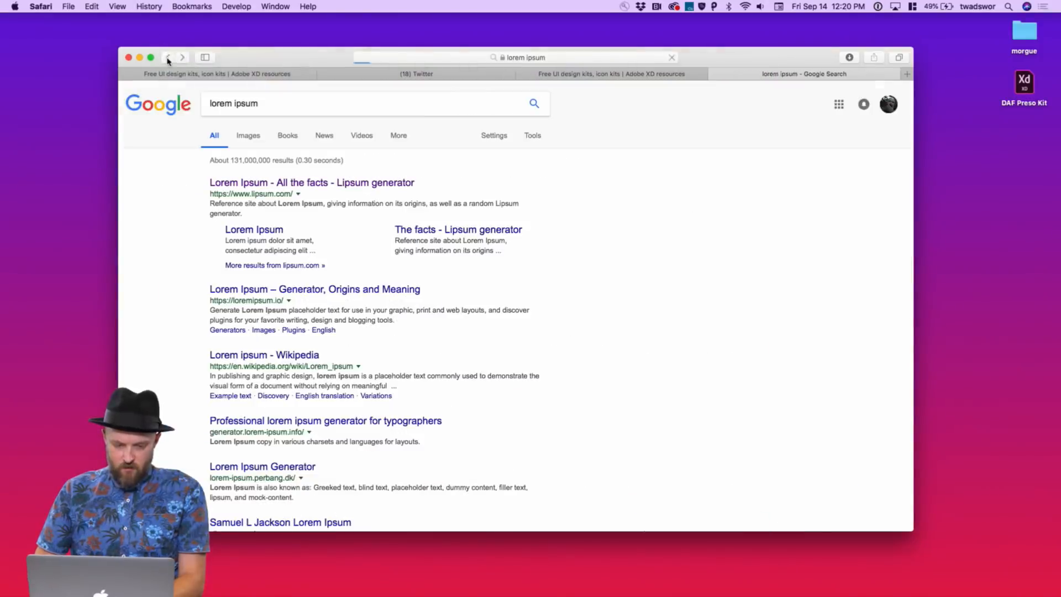
Open the loremipsum.io generator, select its paragraph and switch back to Adobe XD
{"action": "scroll", "coordinate": [342, 260], "scroll_direction": "down", "scroll_amount": 2}
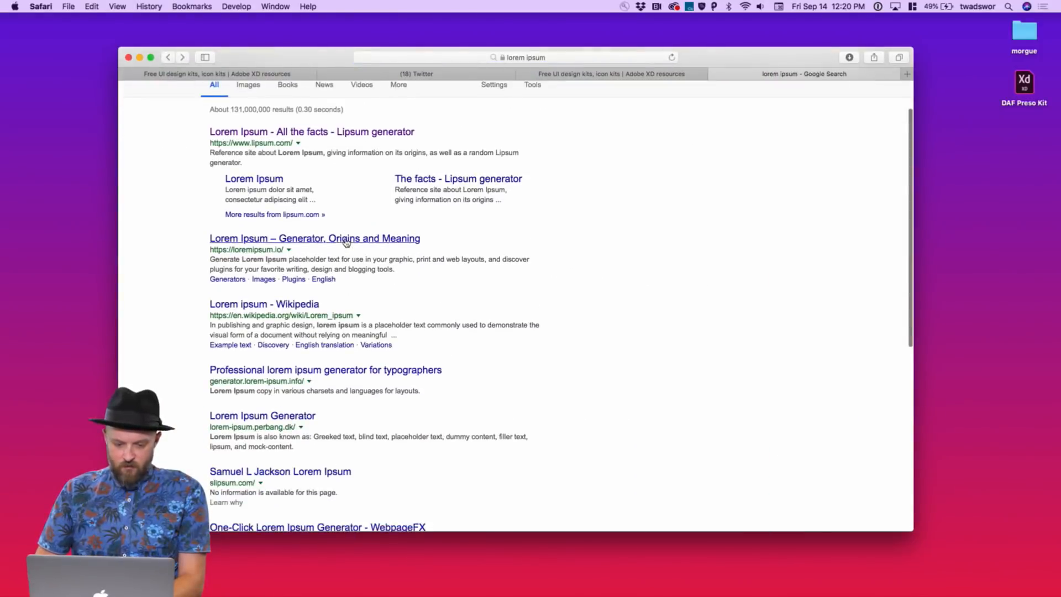
{"action": "left_click", "coordinate": [345, 243]}
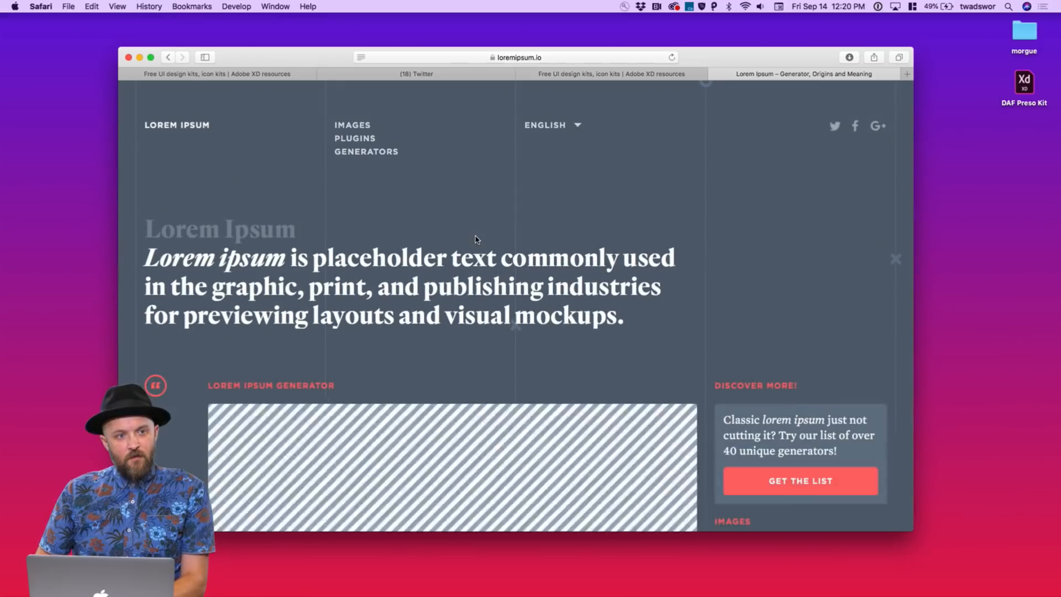
{"action": "scroll", "coordinate": [514, 303], "scroll_direction": "down", "scroll_amount": 5}
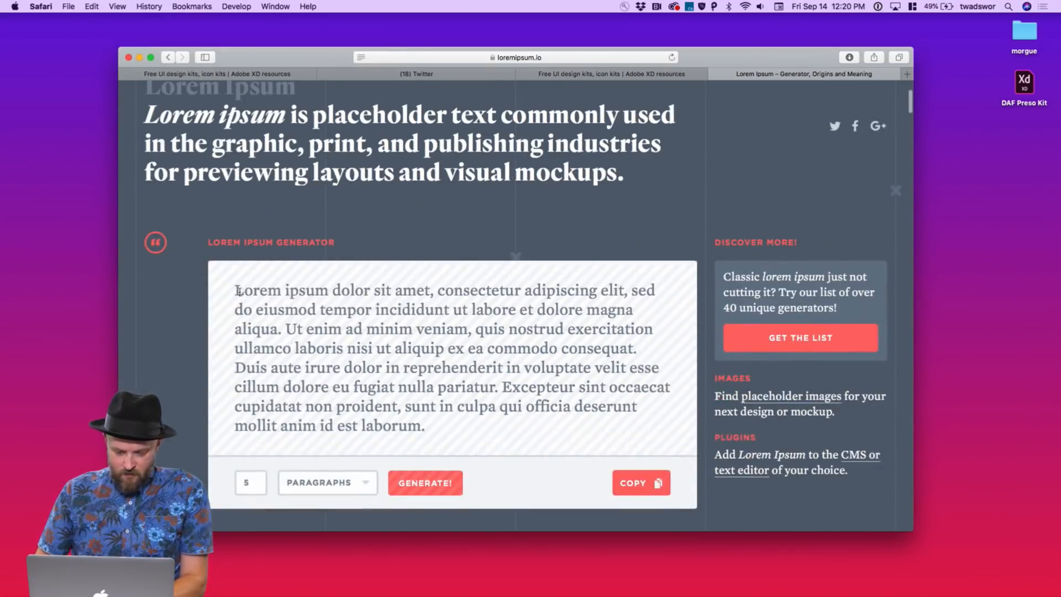
{"action": "left_click_drag", "start_coordinate": [235, 290], "coordinate": [465, 424]}
{"action": "key", "text": "super+c"}
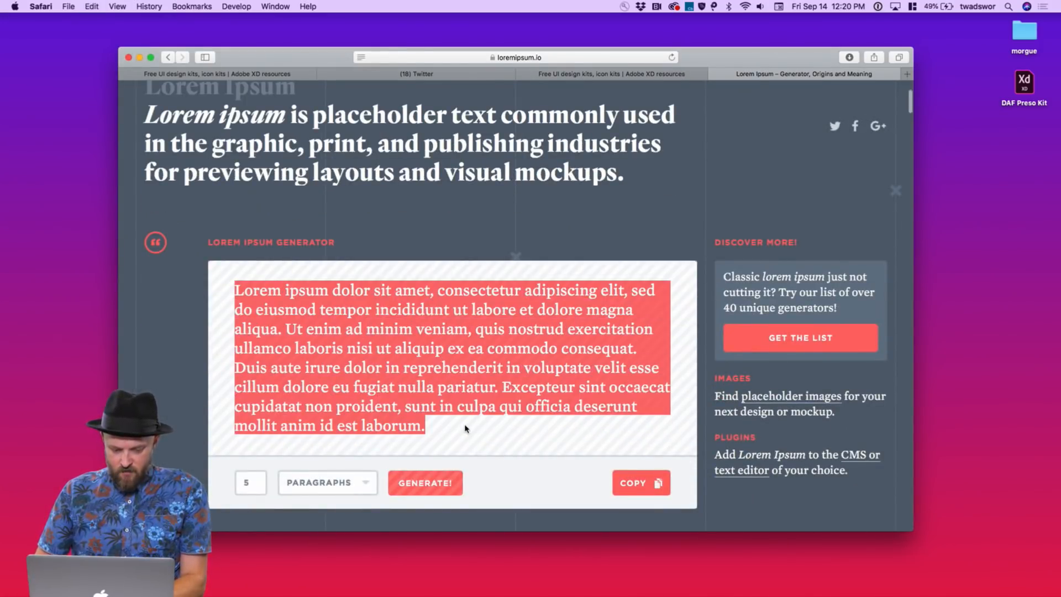
{"action": "key", "text": "super+Tab"}
{"action": "key", "text": "super+Tab"}
{"action": "key", "text": "ctrl+Left"}
{"action": "key", "text": "ctrl+Left"}
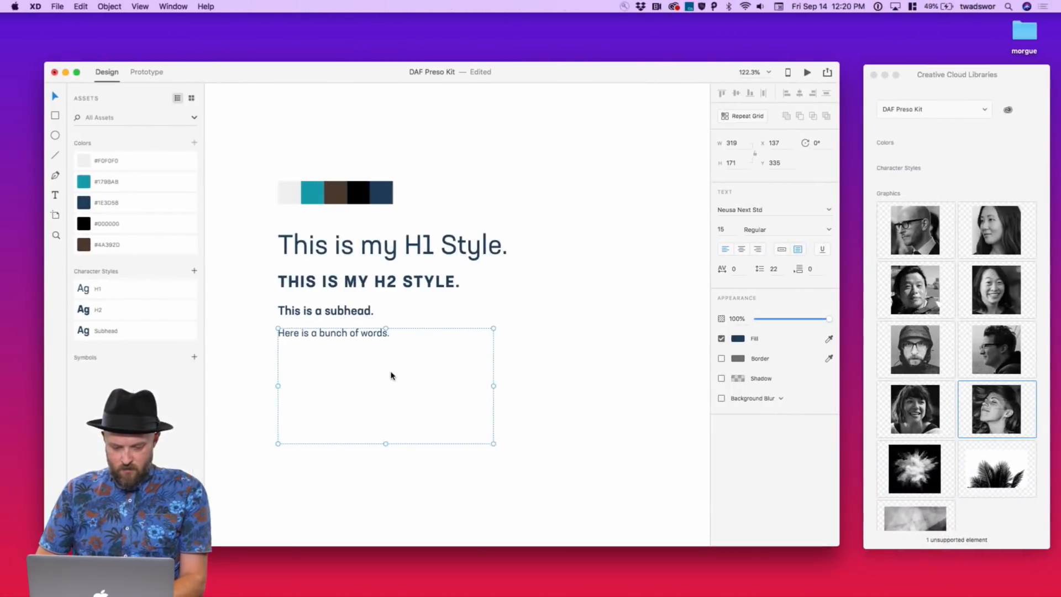
Replace the body words with the copied Lorem ipsum paragraph
{"action": "double_click", "coordinate": [392, 376]}
{"action": "key", "text": "Escape"}
{"action": "key", "text": "super+v"}
{"action": "key", "text": "super+z"}
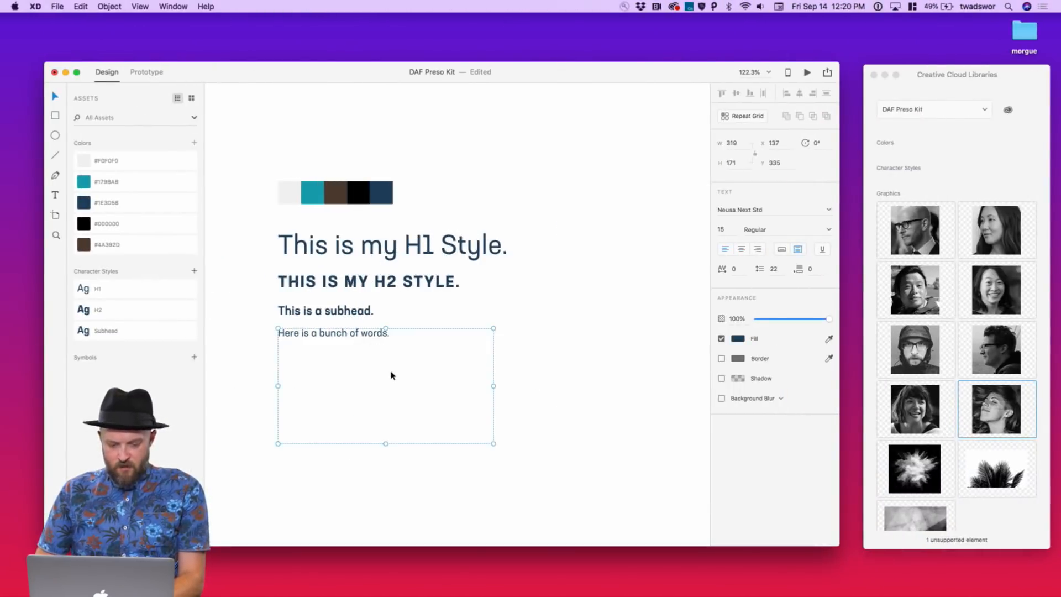
{"action": "double_click", "coordinate": [391, 376]}
{"action": "type", "text": "Lorem ipsum dolor sit amet, consectetur adipiscing elit, sed do eiusmod tempor incididunt ut labore et dolore magna aliqua. Ut enim ad minim veniam, quis nostrud exercitation ullamco laboris nisi ut aliquip ex ea commodo consequat. Duis aute irure dolor in reprehenderit in voluptate velit esse cillum dolore eu fugiat nulla pariatur. Excepteur sint occaecat cupidatat non proident, sunt in culpa qui officia deserunt mollit anim id est laborum."}
{"action": "key", "text": "Escape"}
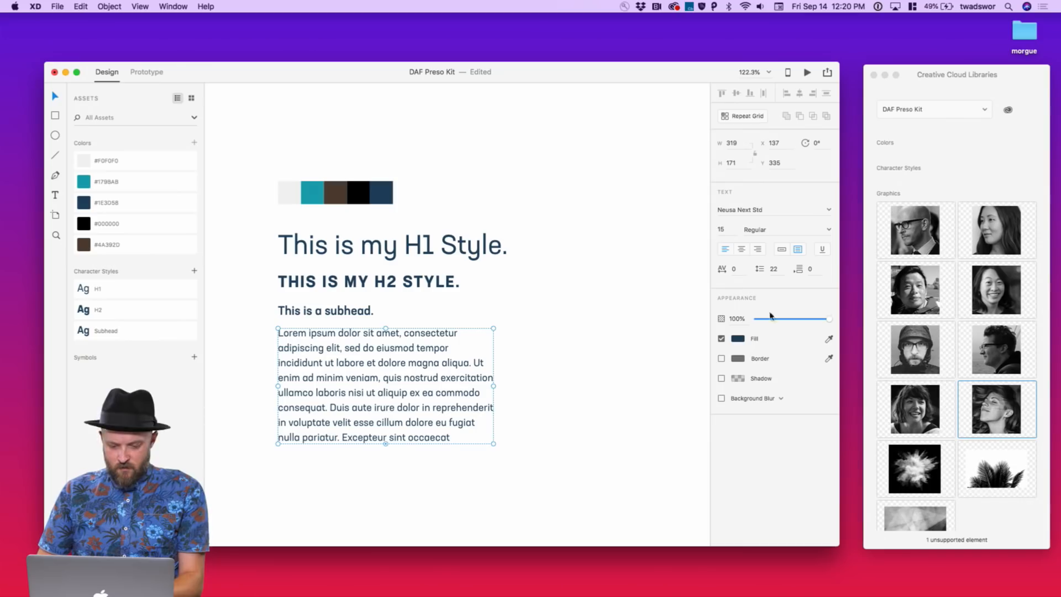
Set the Lorem ipsum text to 13 pt with 17 line spacing
{"action": "left_click", "coordinate": [773, 271]}
{"action": "type", "text": "19"}
{"action": "key", "text": "Return"}
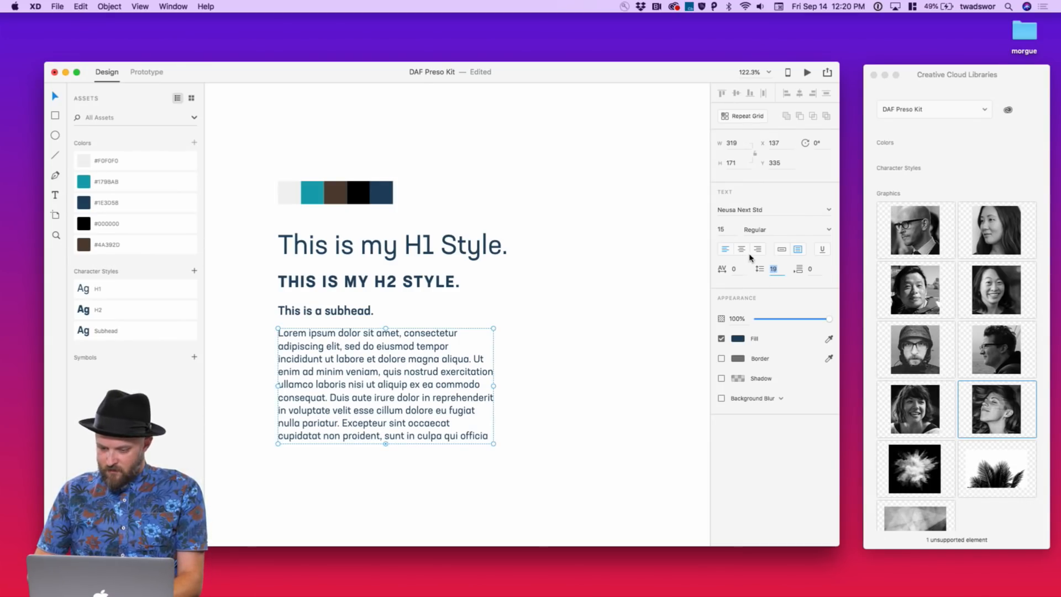
{"action": "left_click", "coordinate": [720, 230]}
{"action": "type", "text": "14"}
{"action": "key", "text": "Return"}
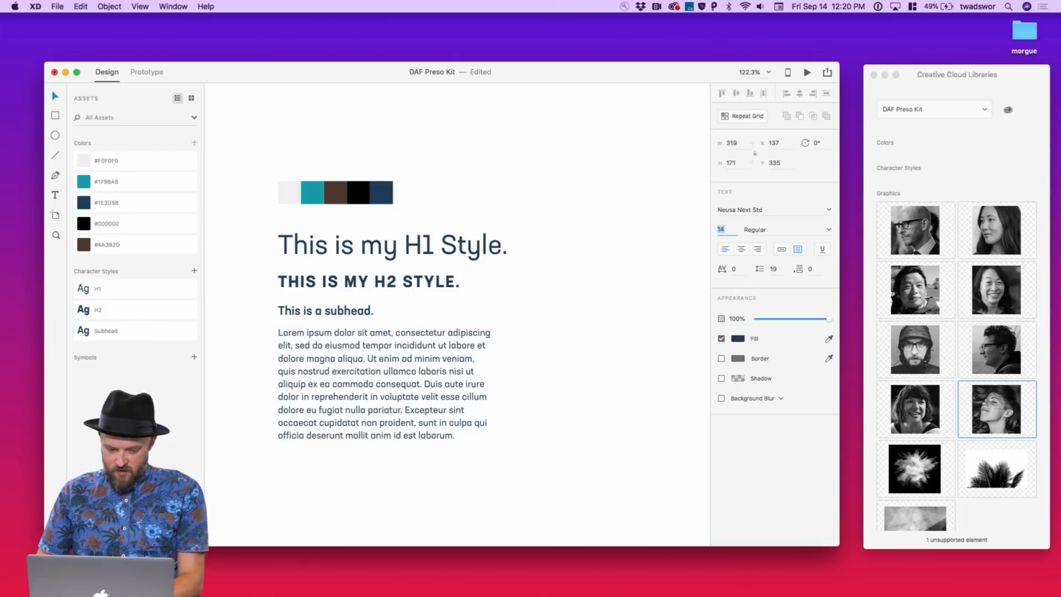
{"action": "key", "text": "Down"}
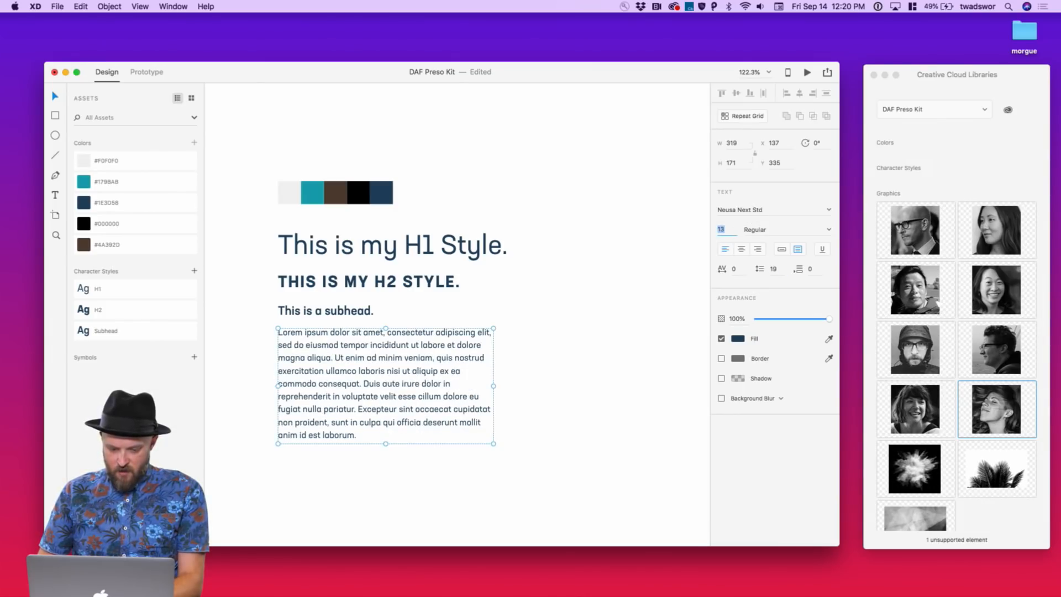
{"action": "left_click", "coordinate": [774, 269]}
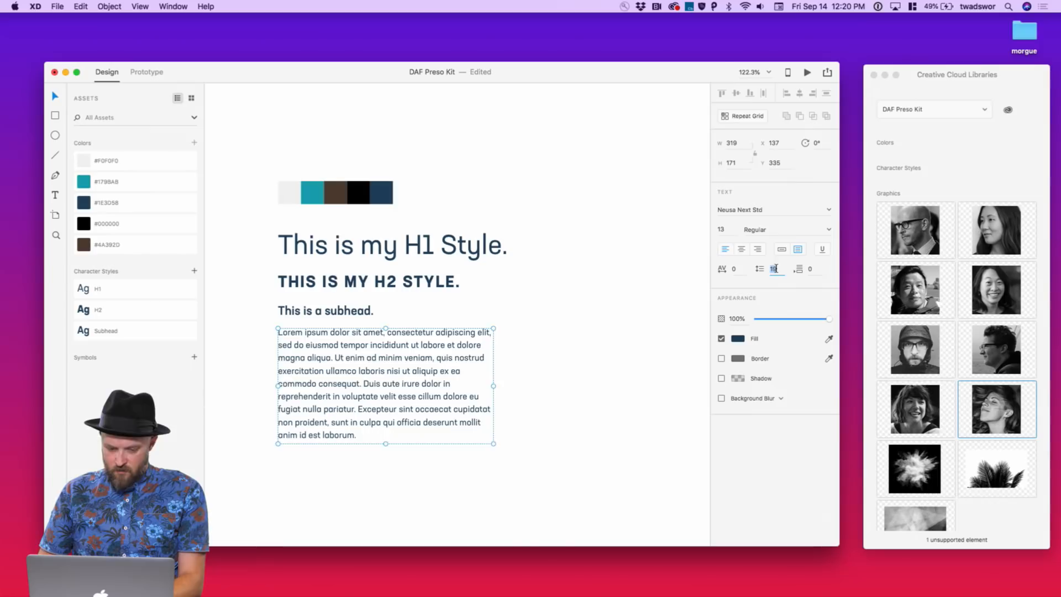
{"action": "key", "text": "Down"}
{"action": "key", "text": "Down"}
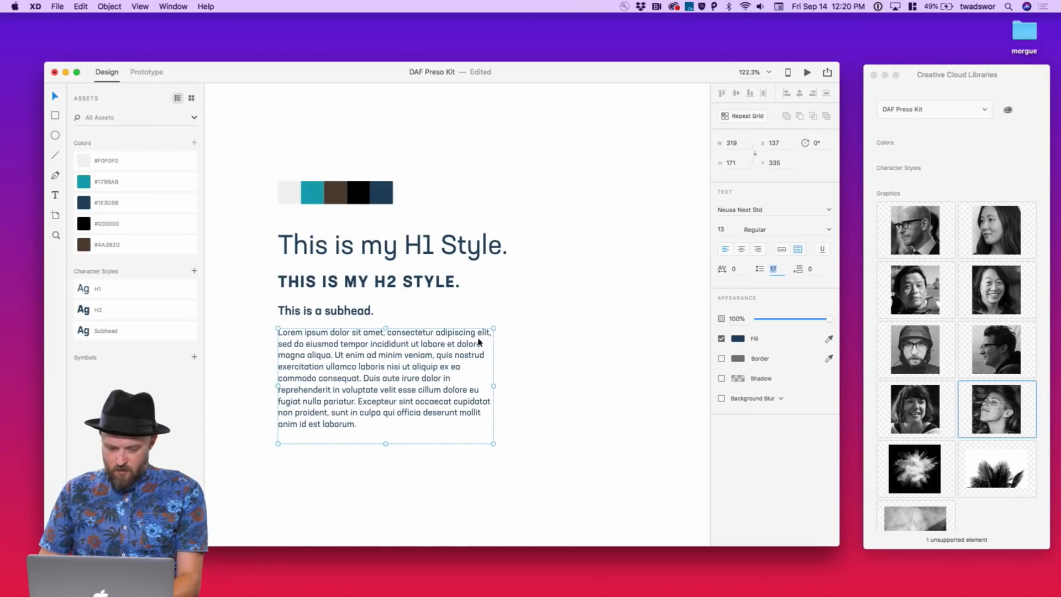
Save the body formatting as a new character style named 'Body'
{"action": "left_click", "coordinate": [195, 270]}
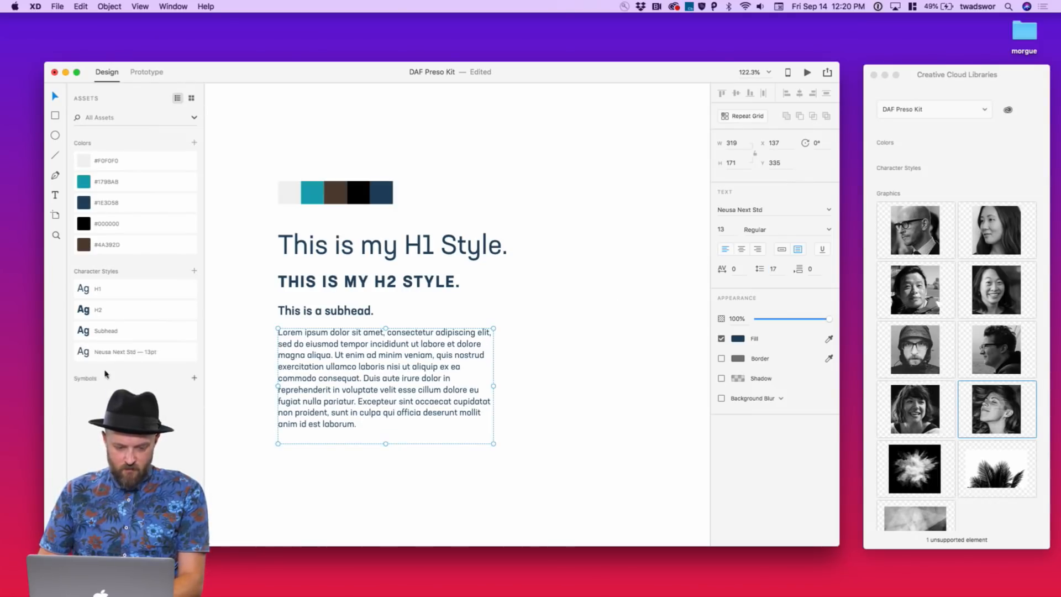
{"action": "double_click", "coordinate": [118, 352]}
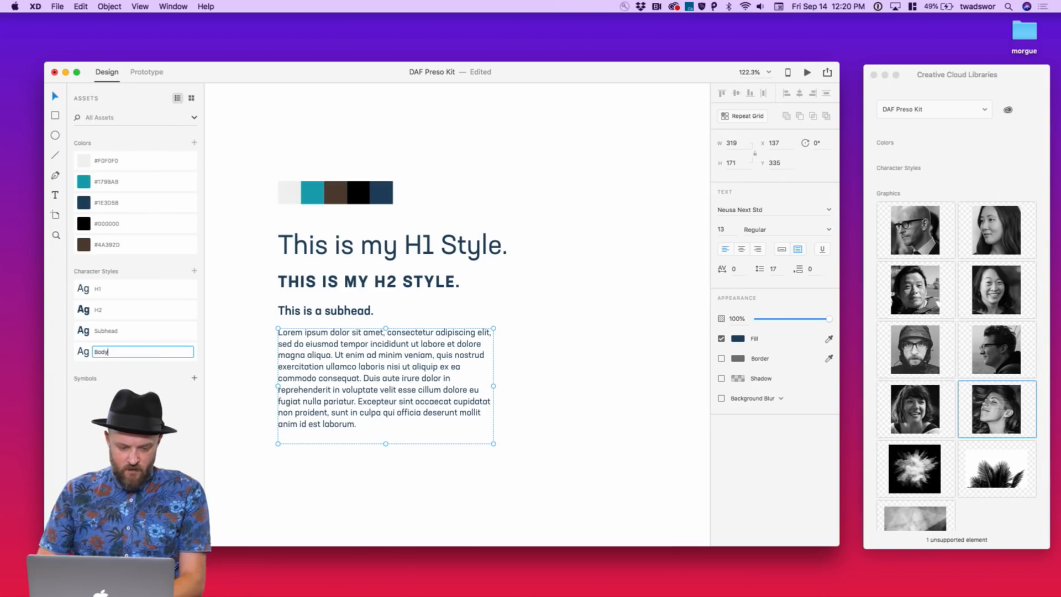
{"action": "key", "text": "Return"}
{"action": "left_click", "coordinate": [617, 324]}
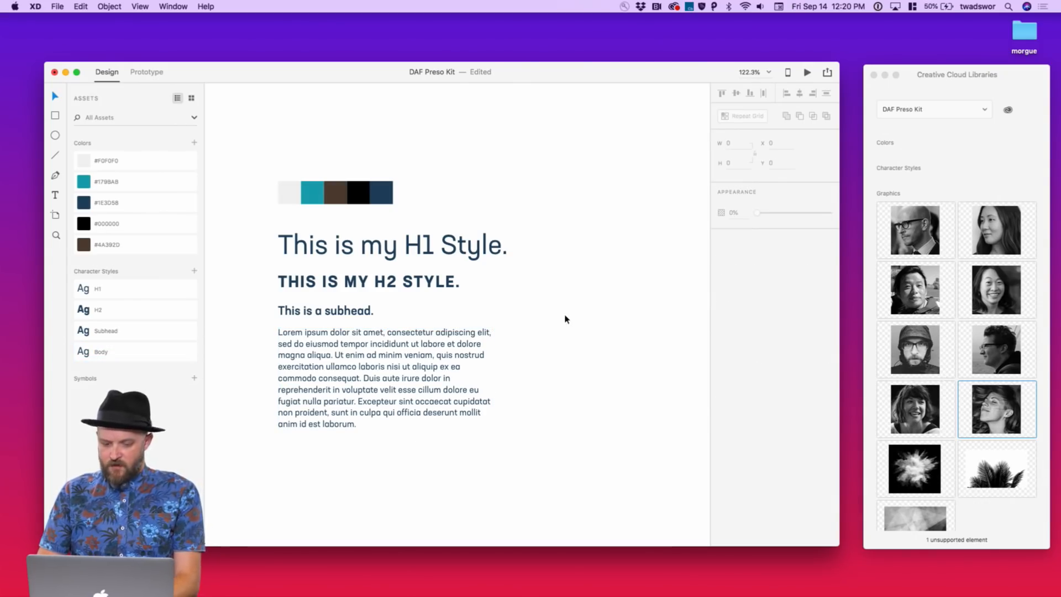
{"action": "scroll", "coordinate": [566, 253], "scroll_direction": "right", "scroll_amount": 3}
{"action": "scroll", "coordinate": [567, 253], "scroll_direction": "down", "scroll_amount": 1}
{"action": "left_click", "coordinate": [386, 367]}
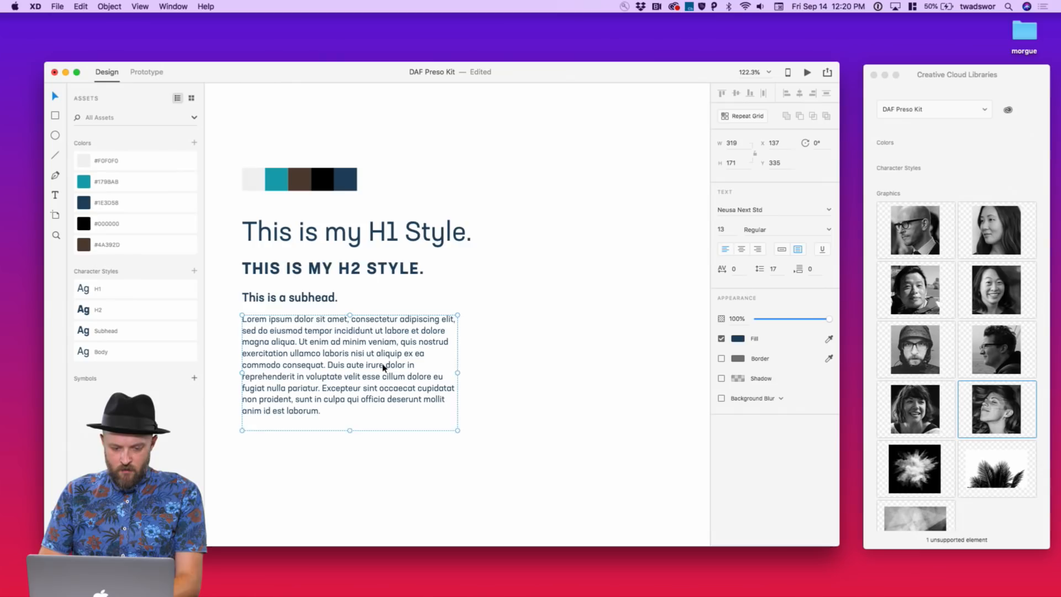
{"action": "left_click_drag", "start_coordinate": [333, 329], "coordinate": [332, 337]}
{"action": "left_click", "coordinate": [327, 301], "text": "shift"}
{"action": "left_click", "coordinate": [480, 261]}
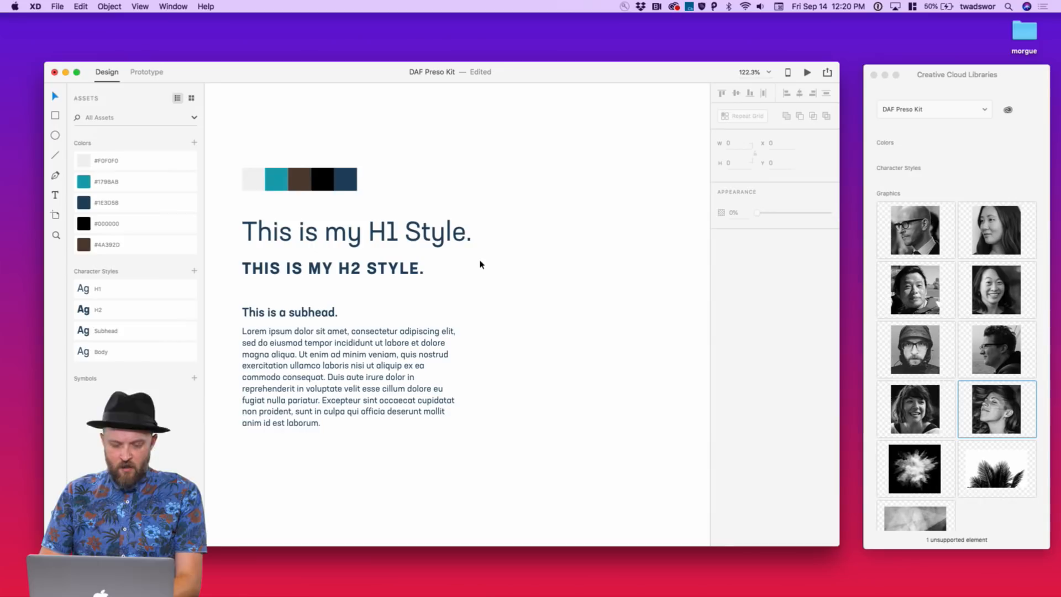
{"action": "scroll", "coordinate": [480, 262], "scroll_direction": "right", "scroll_amount": 2}
{"action": "scroll", "coordinate": [480, 262], "scroll_direction": "down", "scroll_amount": 1}
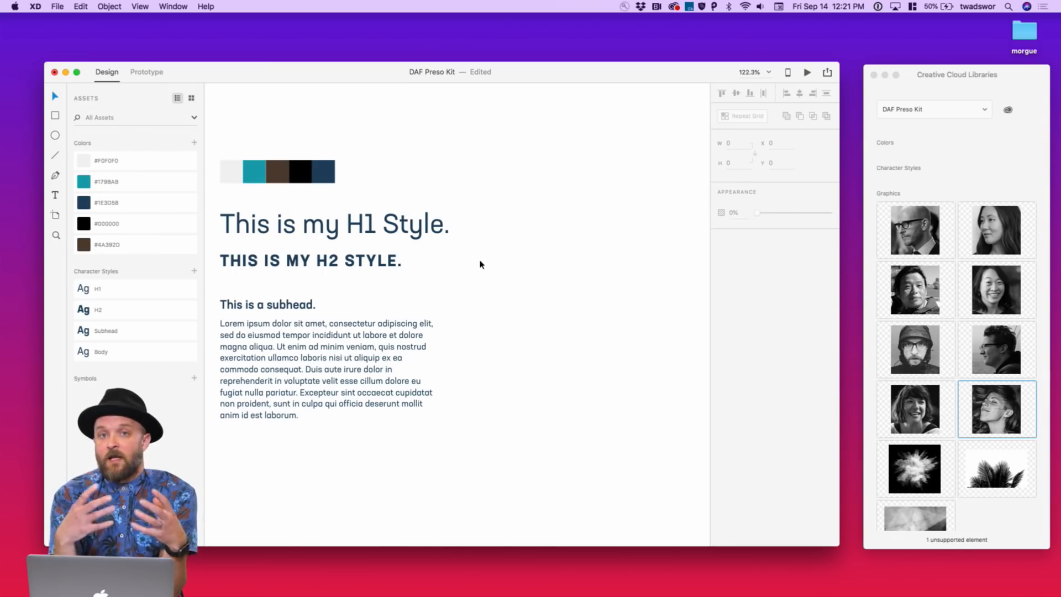
{"action": "scroll", "coordinate": [479, 264], "scroll_direction": "left", "scroll_amount": 2}
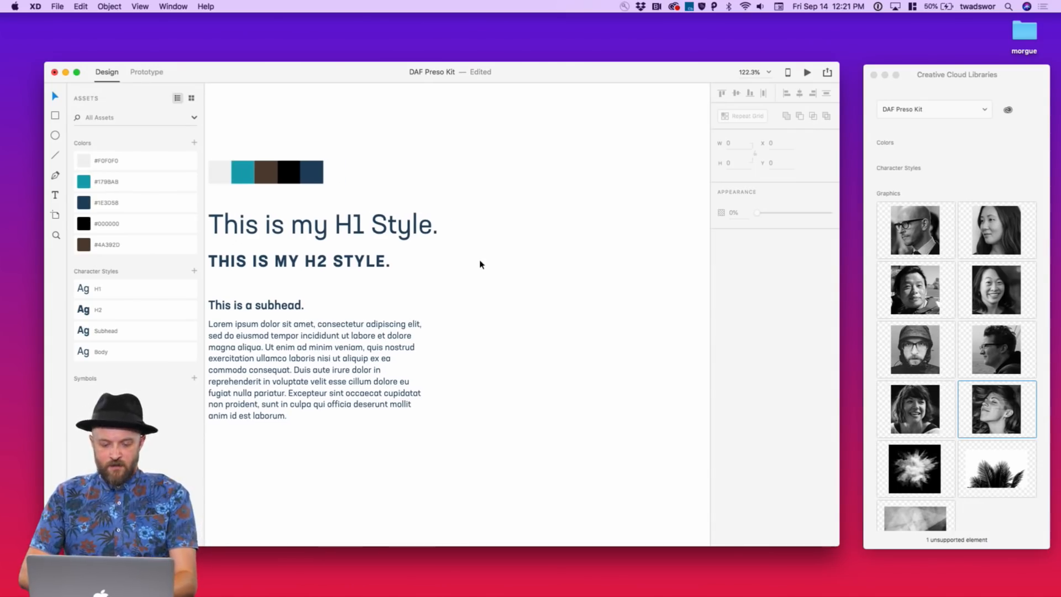
{"action": "scroll", "coordinate": [479, 264], "scroll_direction": "down", "scroll_amount": 3}
{"action": "scroll", "coordinate": [480, 264], "scroll_direction": "left", "scroll_amount": 2}
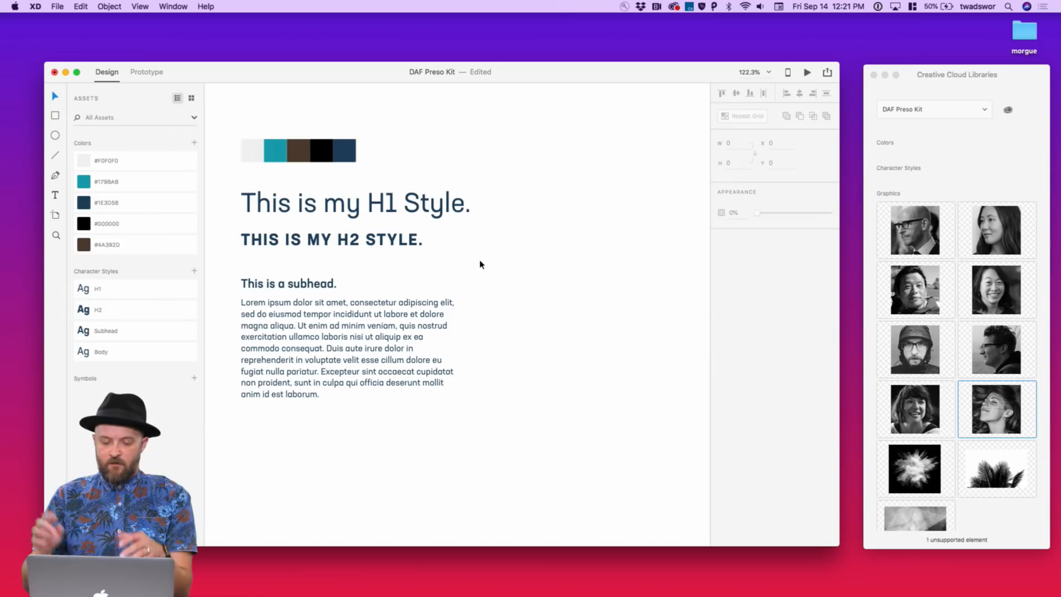
{"action": "scroll", "coordinate": [479, 264], "scroll_direction": "down", "scroll_amount": 1}
{"action": "scroll", "coordinate": [479, 264], "scroll_direction": "right", "scroll_amount": 1}
{"action": "left_click", "coordinate": [399, 336]}
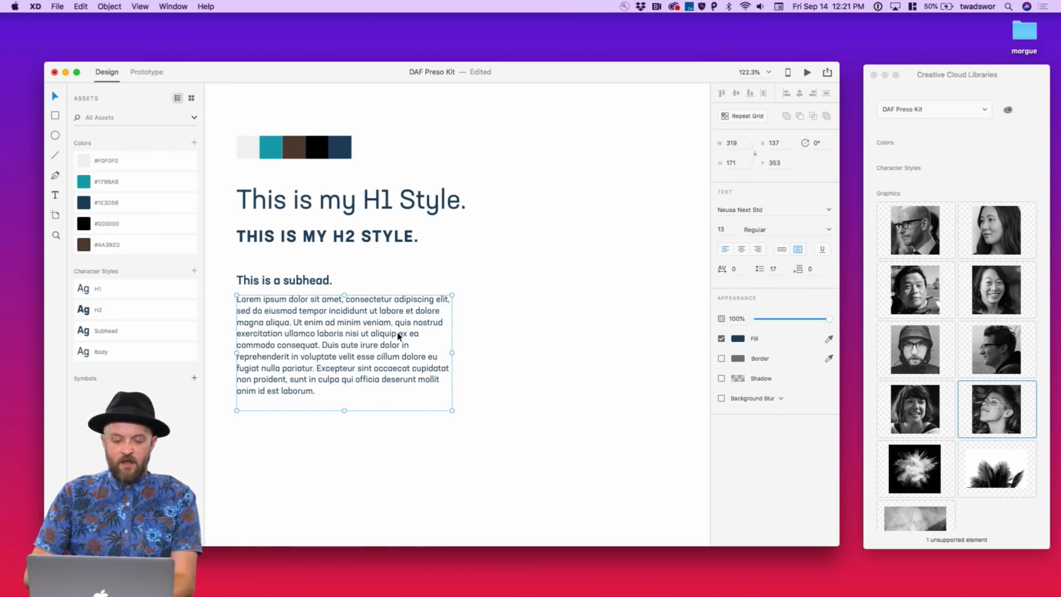
{"action": "scroll", "coordinate": [399, 336], "scroll_direction": "right", "scroll_amount": 5}
{"action": "scroll", "coordinate": [399, 336], "scroll_direction": "down", "scroll_amount": 1}
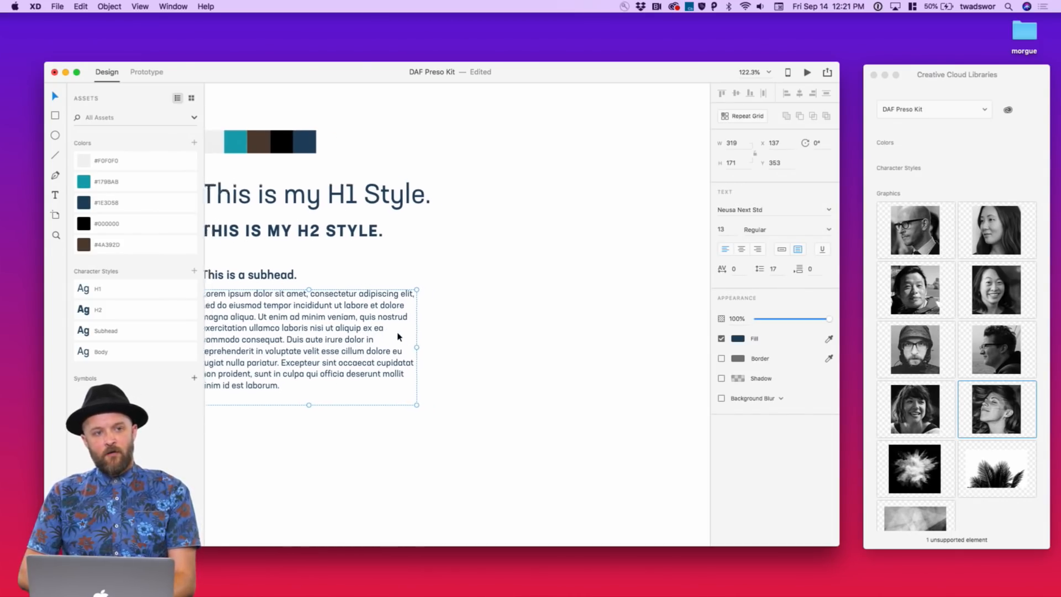
{"action": "scroll", "coordinate": [399, 338], "scroll_direction": "right", "scroll_amount": 3}
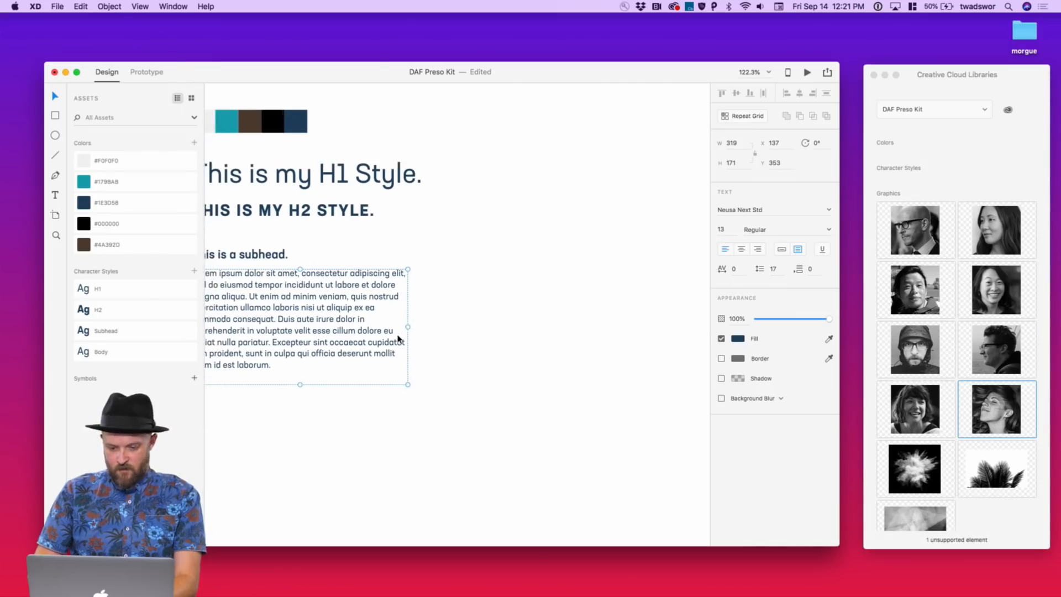
{"action": "left_click", "coordinate": [518, 298]}
{"action": "scroll", "coordinate": [519, 299], "scroll_direction": "right", "scroll_amount": 5}
{"action": "scroll", "coordinate": [518, 299], "scroll_direction": "left", "scroll_amount": 5}
{"action": "scroll", "coordinate": [518, 299], "scroll_direction": "up", "scroll_amount": 1}
{"action": "scroll", "coordinate": [518, 299], "scroll_direction": "right", "scroll_amount": 2}
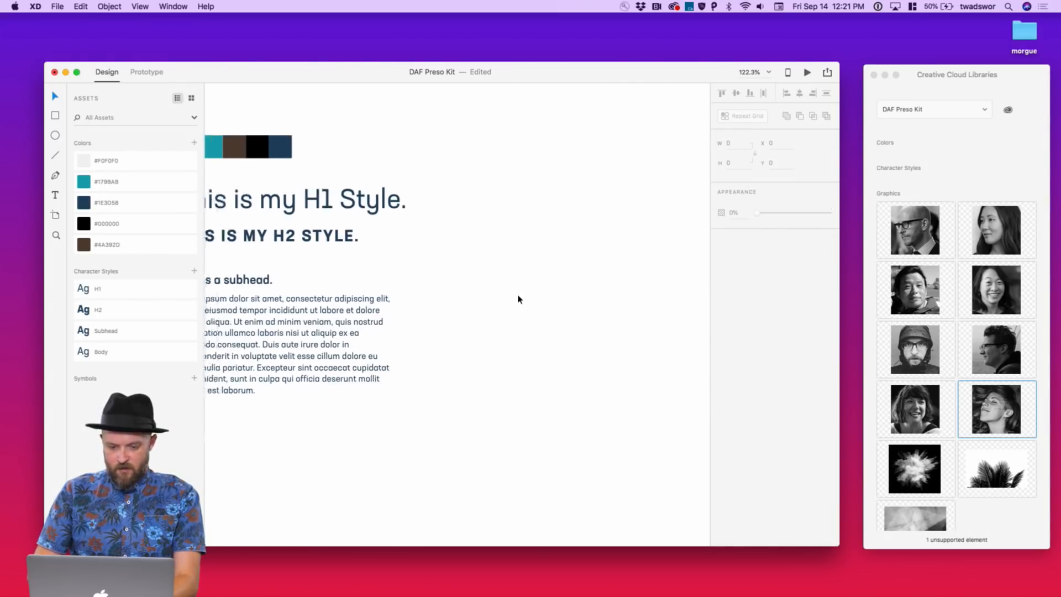
Draw a 336 × 74 rectangle beside the headings, fill it #F0F0F0, remove its border, radius 3
{"action": "left_click_drag", "start_coordinate": [425, 187], "coordinate": [652, 237]}
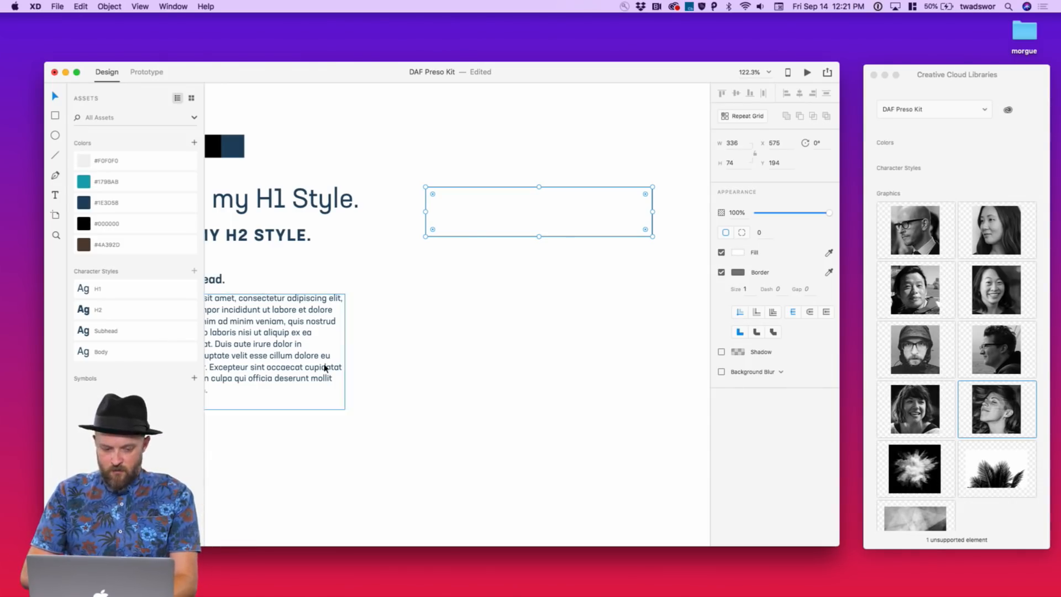
{"action": "left_click", "coordinate": [87, 161]}
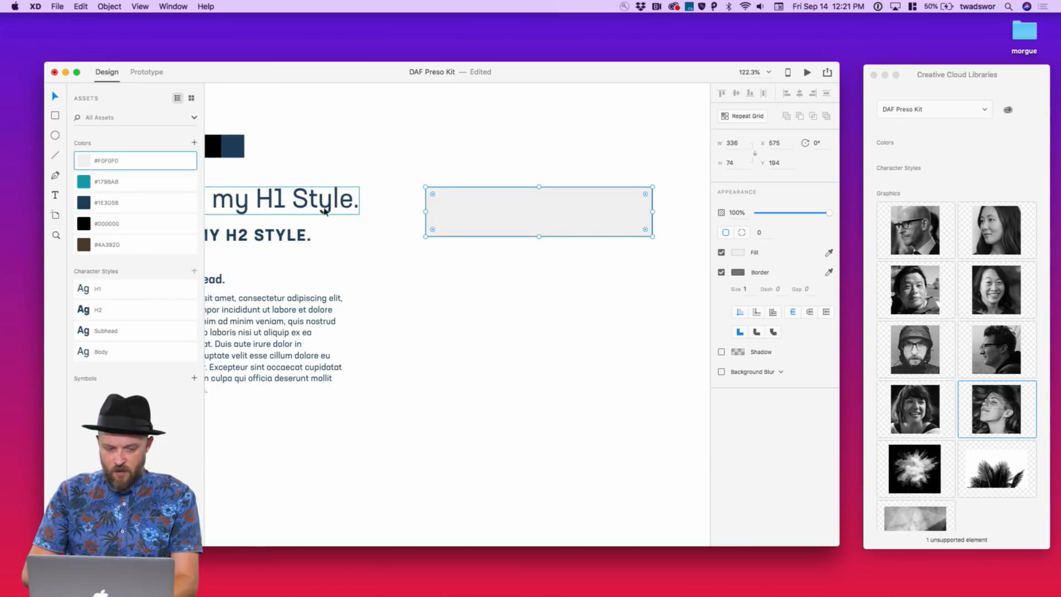
{"action": "left_click", "coordinate": [721, 272]}
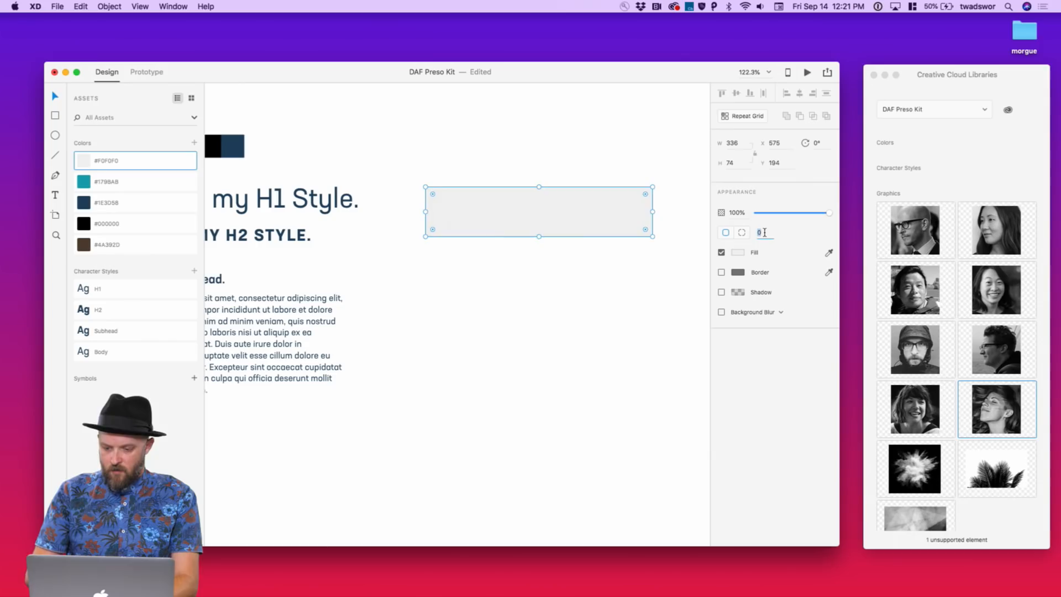
{"action": "type", "text": "3"}
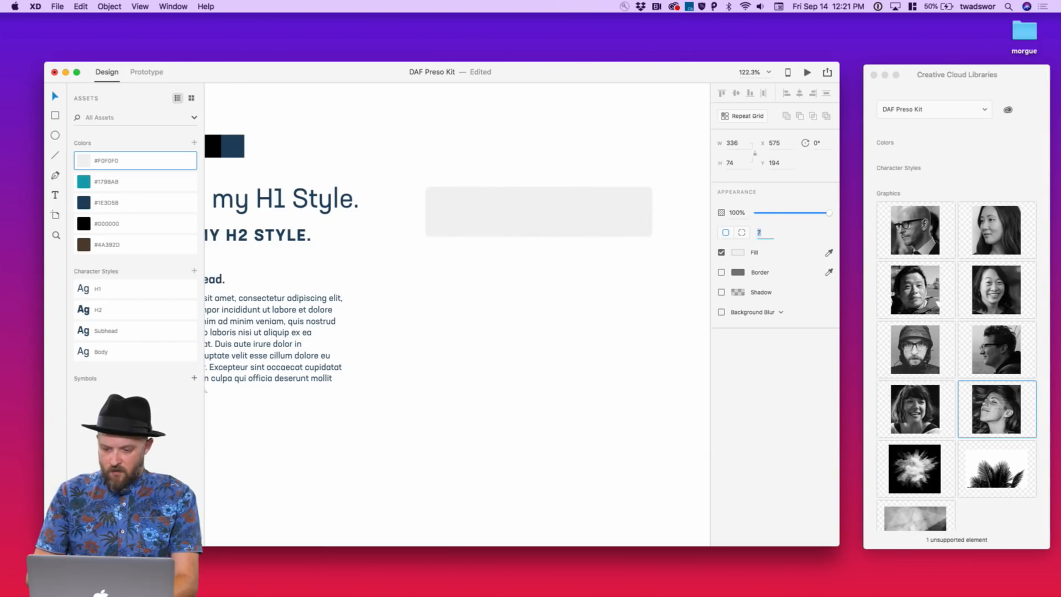
Draw a borderless white circle at the left end of the grey card
{"action": "left_click", "coordinate": [621, 259]}
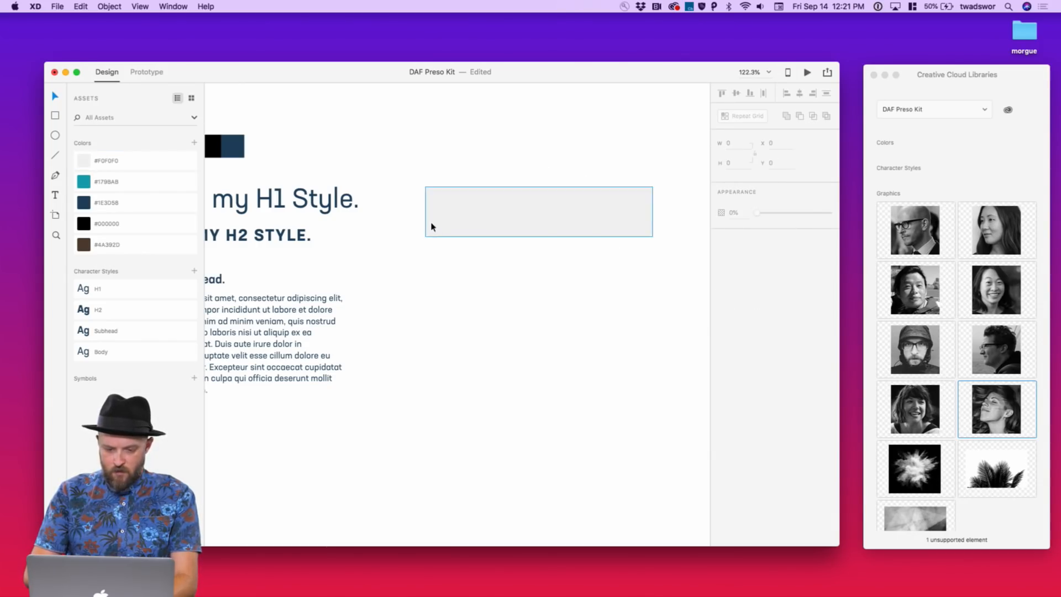
{"action": "key", "text": "e"}
{"action": "mouse_move", "coordinate": [445, 196]}
{"action": "left_mouse_down"}
{"action": "mouse_move", "coordinate": [481, 231]}
{"action": "mouse_move", "coordinate": [462, 217]}
{"action": "left_mouse_up"}
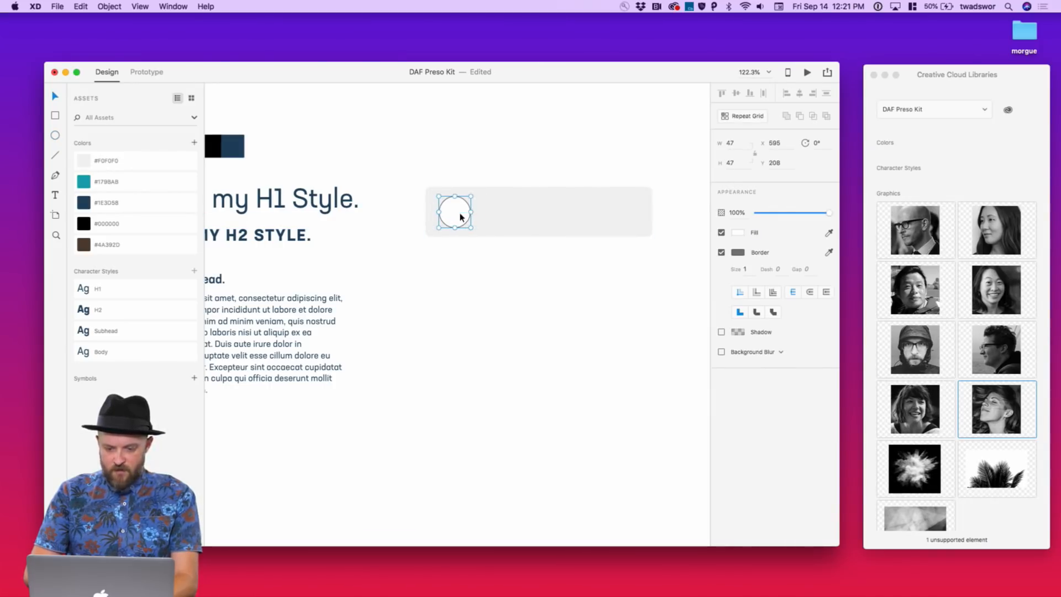
{"action": "left_click", "coordinate": [721, 252]}
{"action": "left_click", "coordinate": [623, 268]}
{"action": "left_click_drag", "start_coordinate": [623, 268], "coordinate": [442, 195]}
{"action": "left_click", "coordinate": [496, 251]}
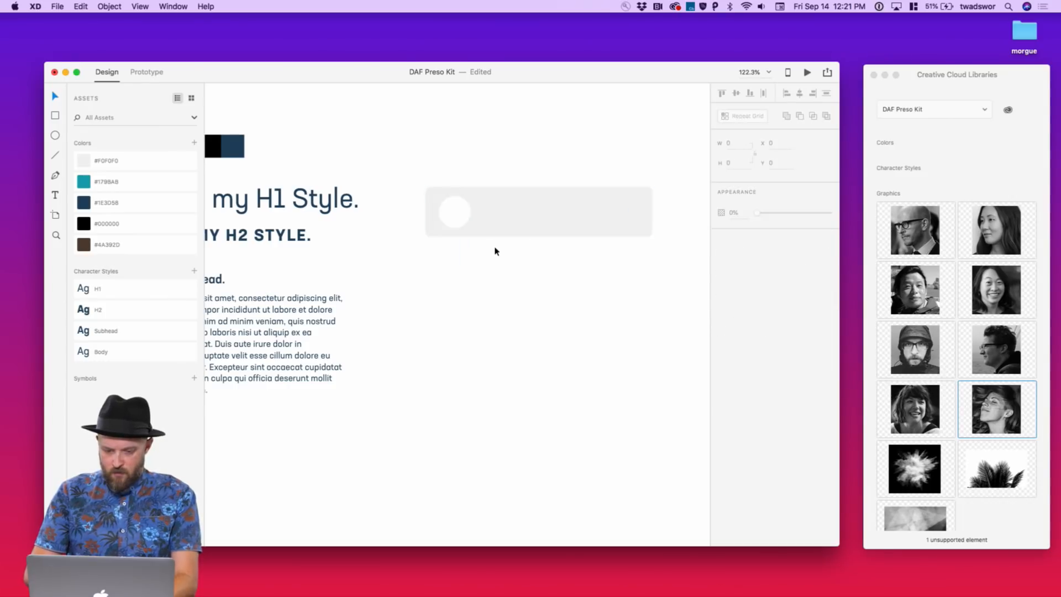
Type the person's name beside the circle and apply the Subhead character style
{"action": "left_click", "coordinate": [485, 216]}
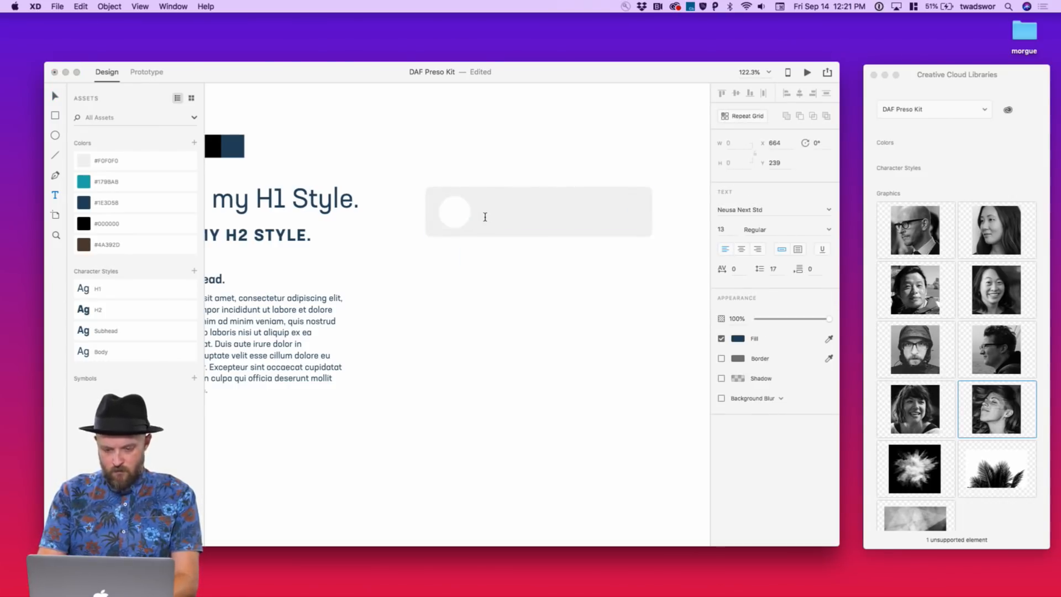
{"action": "key", "text": "BackSpace"}
{"action": "type", "text": "First"}
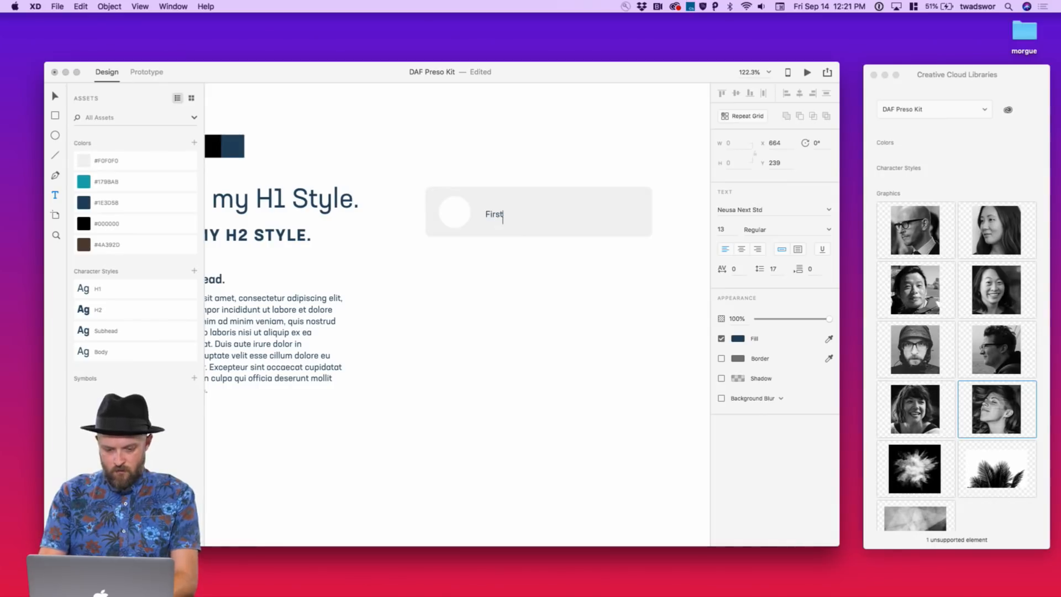
{"action": "key", "text": "BackSpace"}
{"action": "key", "text": "BackSpace"}
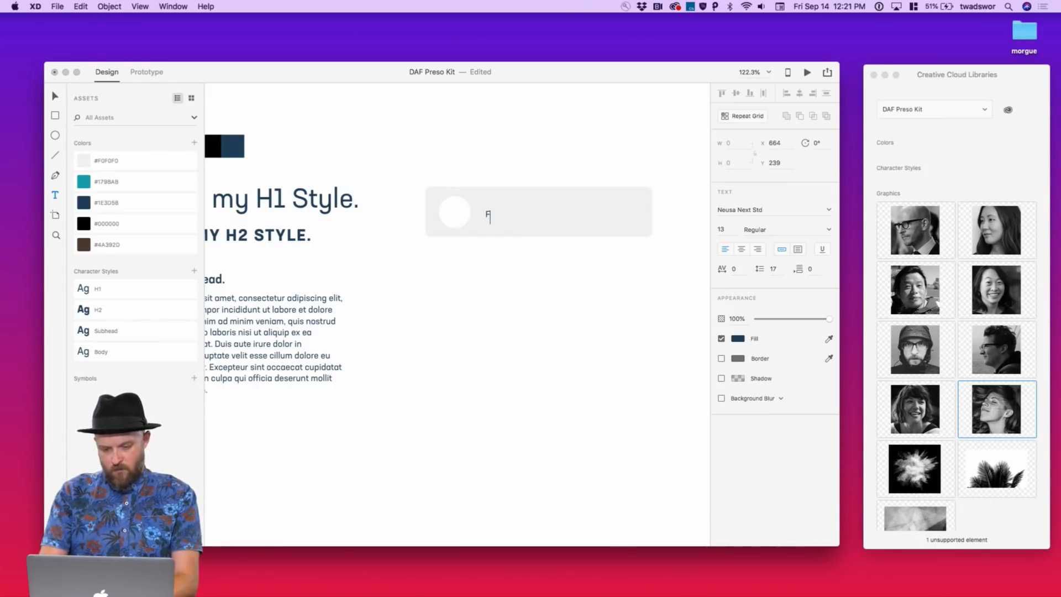
{"action": "key", "text": "BackSpace"}
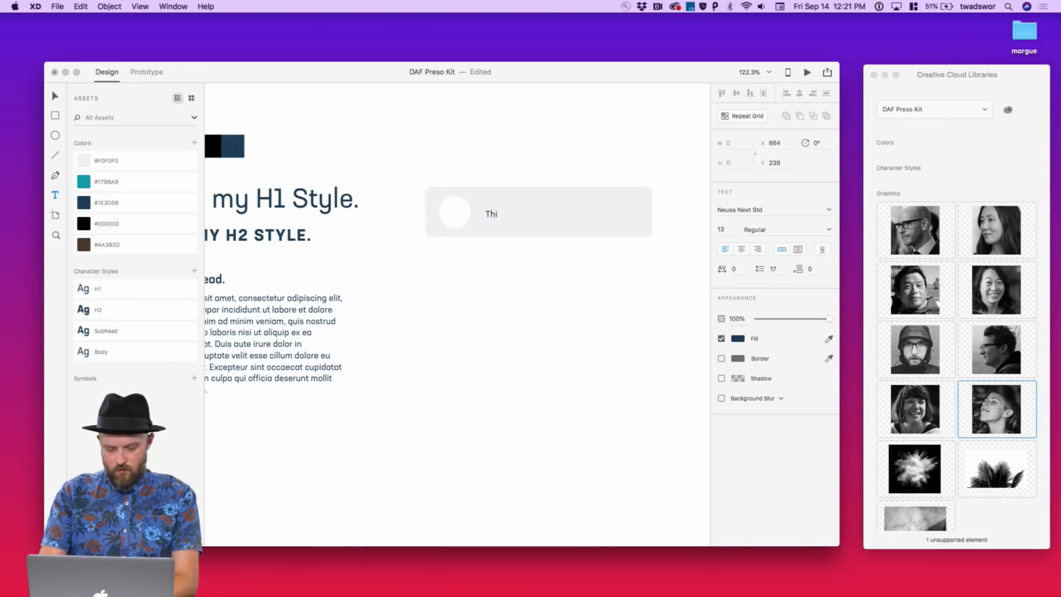
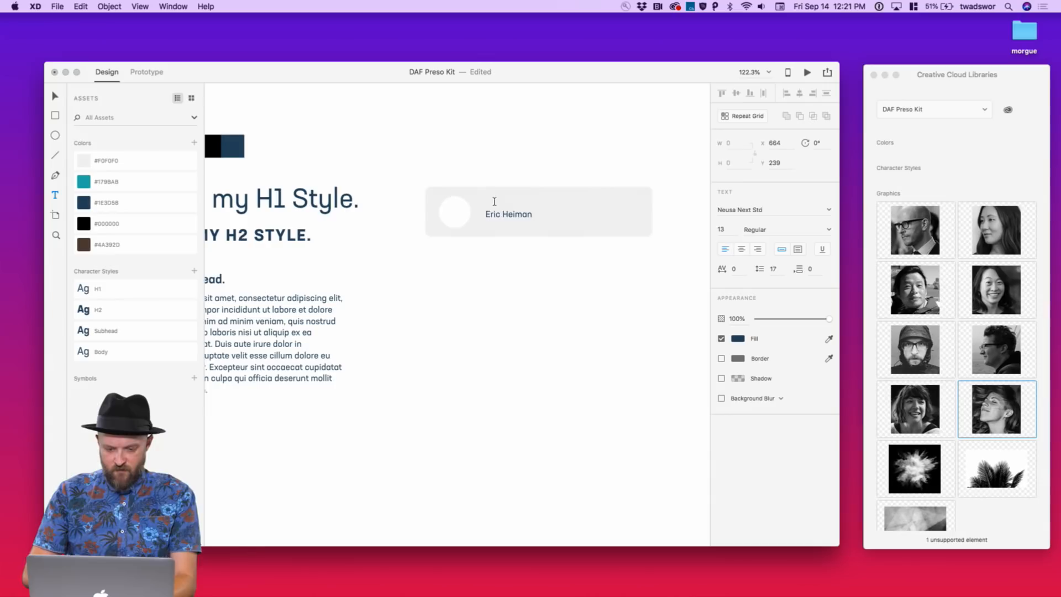
{"action": "key", "text": "Escape"}
{"action": "key", "text": "v"}
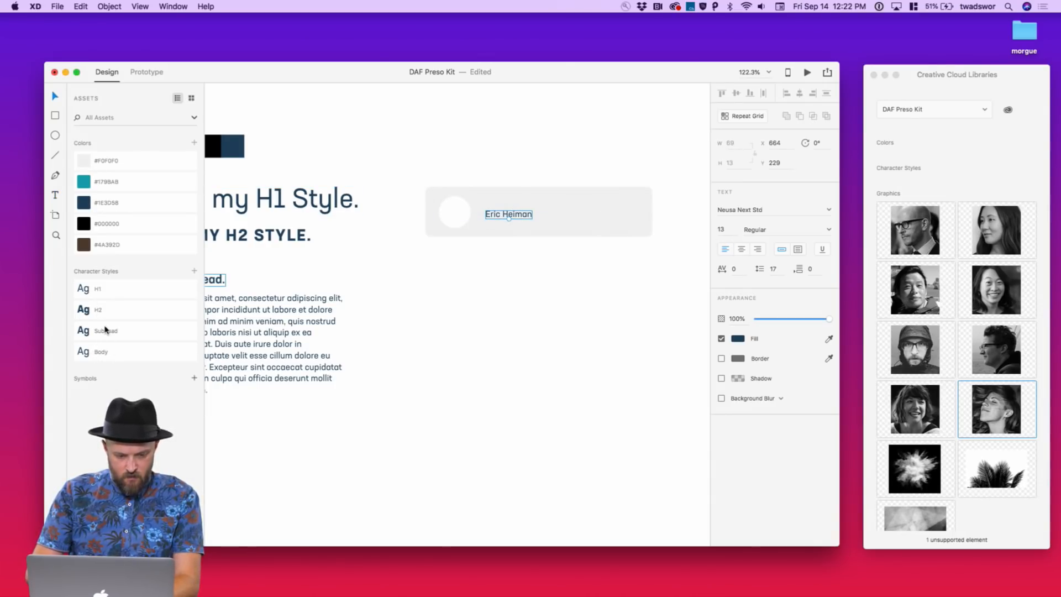
{"action": "left_click", "coordinate": [87, 332]}
{"action": "left_click", "coordinate": [415, 289]}
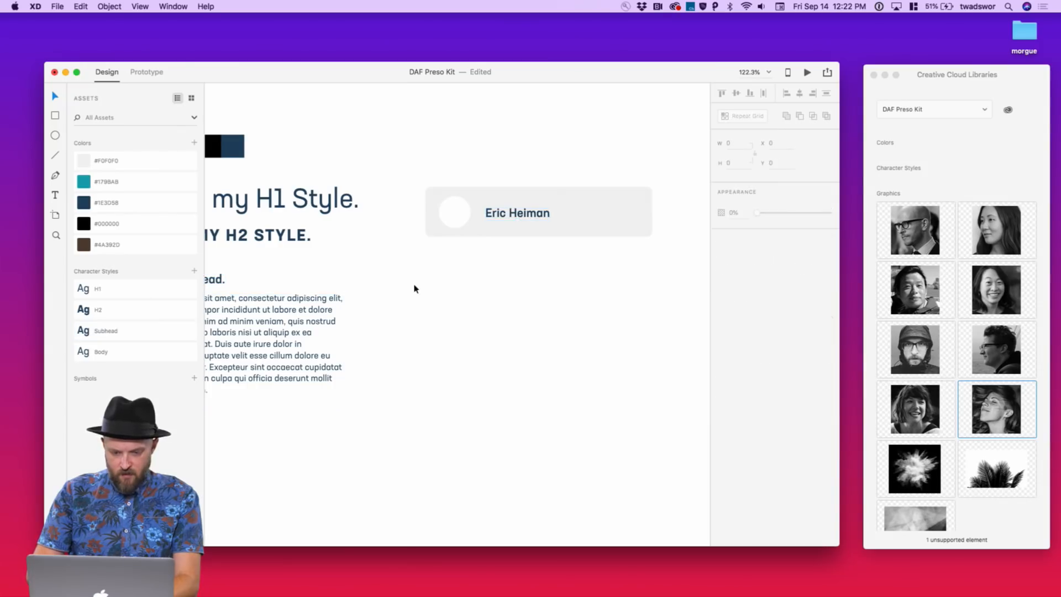
Add a small borderless teal #1798A8 dot at the card's right end, aligned opposite the name
{"action": "left_click", "coordinate": [486, 217]}
{"action": "left_click", "coordinate": [610, 217]}
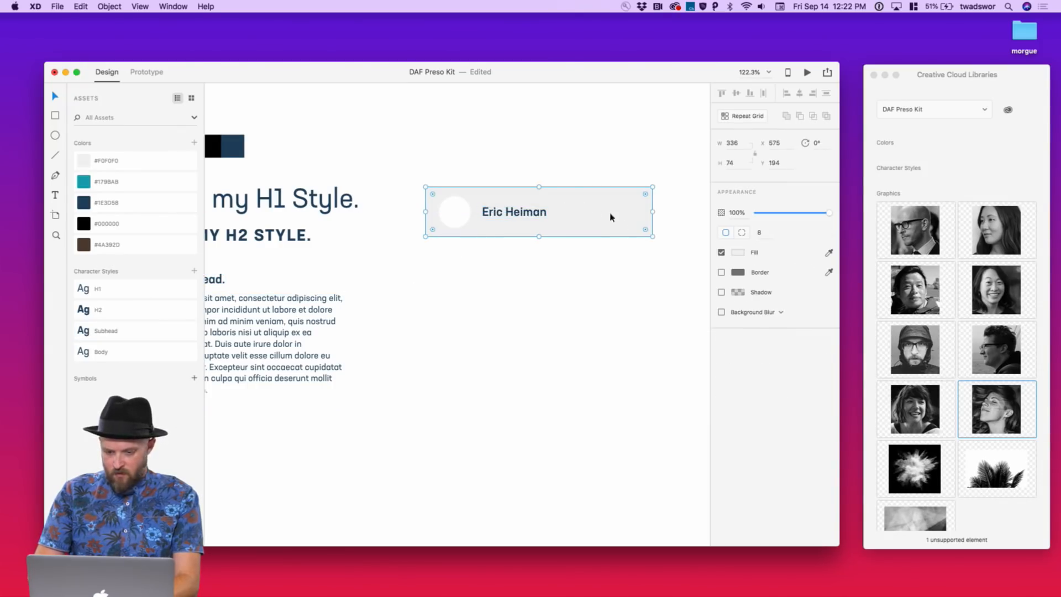
{"action": "left_click_drag", "start_coordinate": [560, 282], "coordinate": [436, 174]}
{"action": "key", "text": "e"}
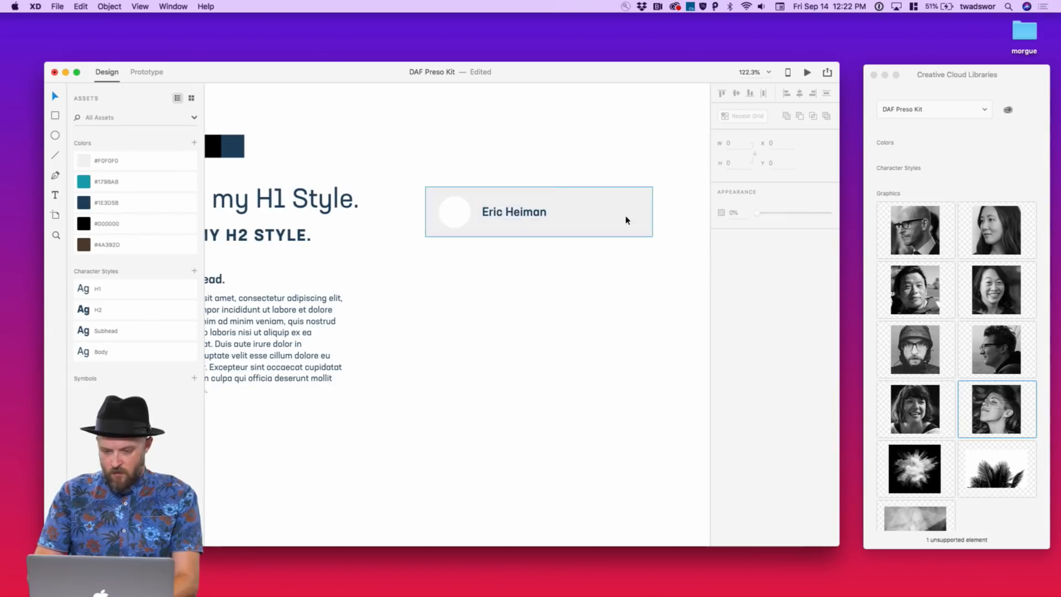
{"action": "left_click_drag", "start_coordinate": [627, 209], "coordinate": [641, 230]}
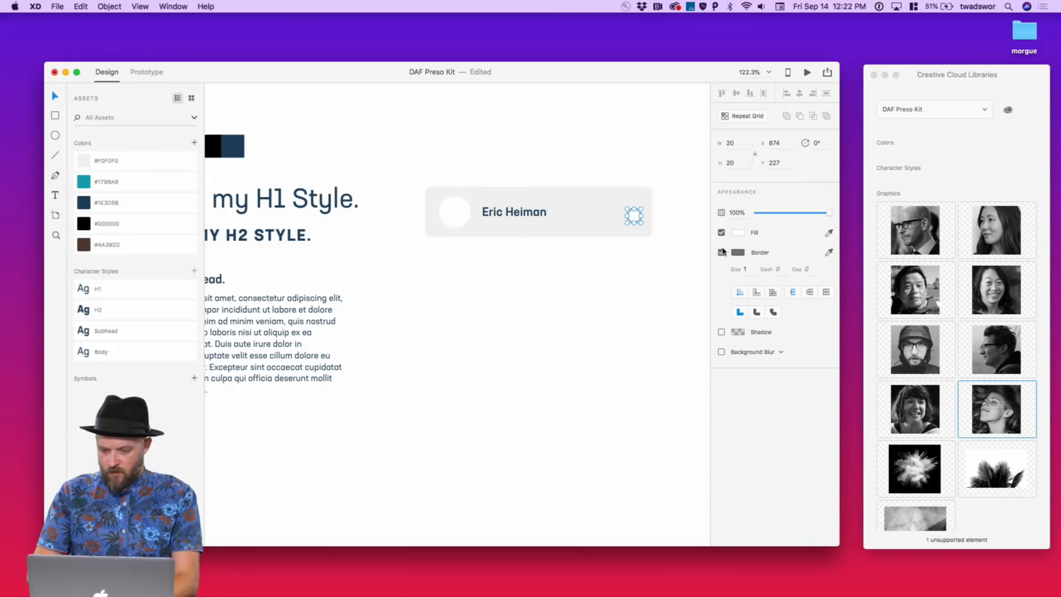
{"action": "left_click", "coordinate": [722, 251]}
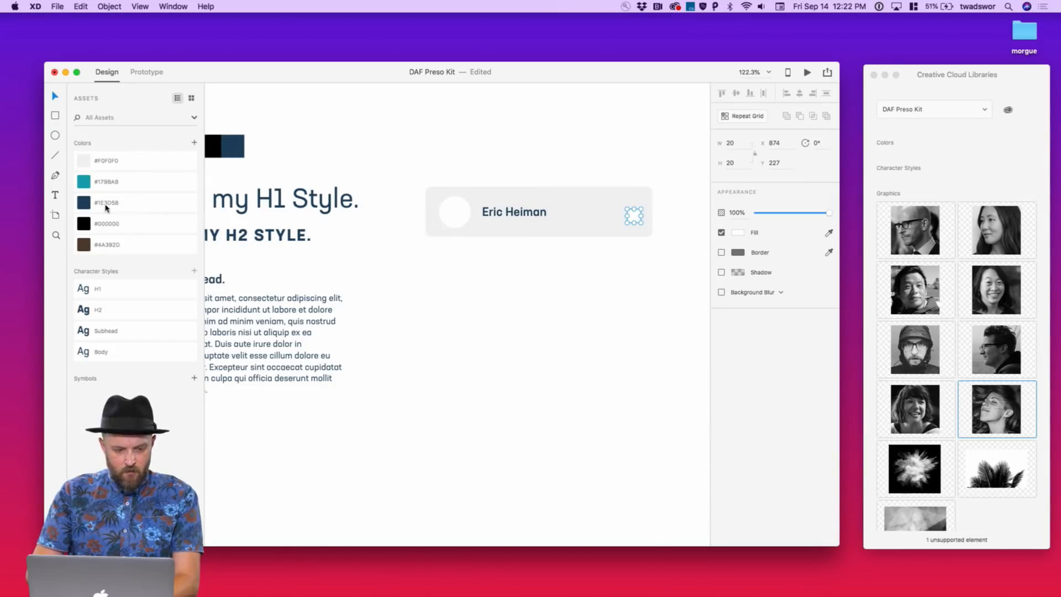
{"action": "left_click", "coordinate": [83, 188]}
{"action": "left_click", "coordinate": [533, 116]}
{"action": "left_click_drag", "start_coordinate": [633, 215], "coordinate": [627, 215]}
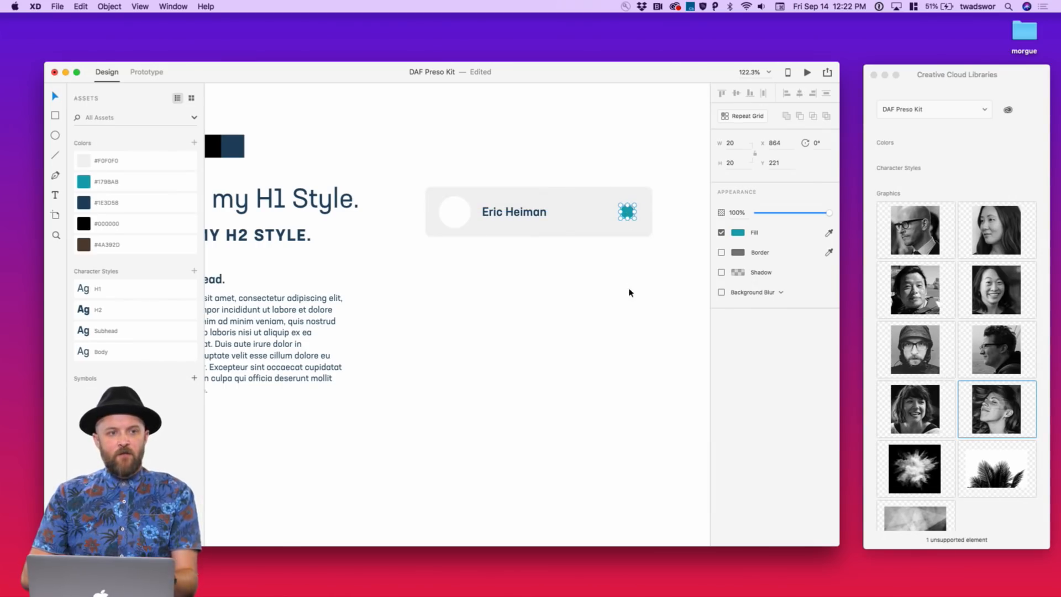
{"action": "left_click", "coordinate": [649, 306]}
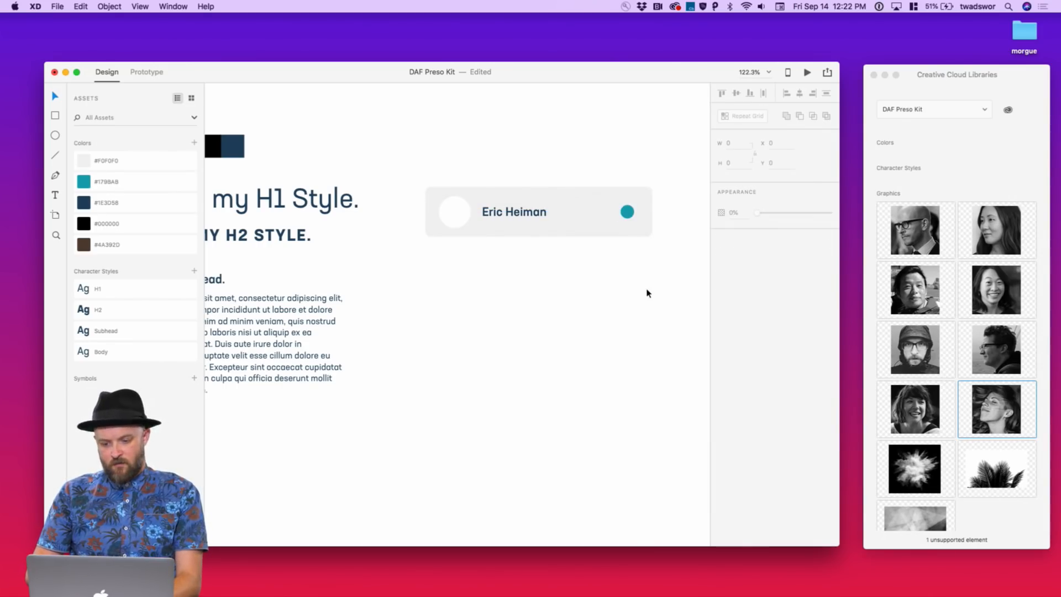
{"action": "left_click_drag", "start_coordinate": [641, 257], "coordinate": [438, 161]}
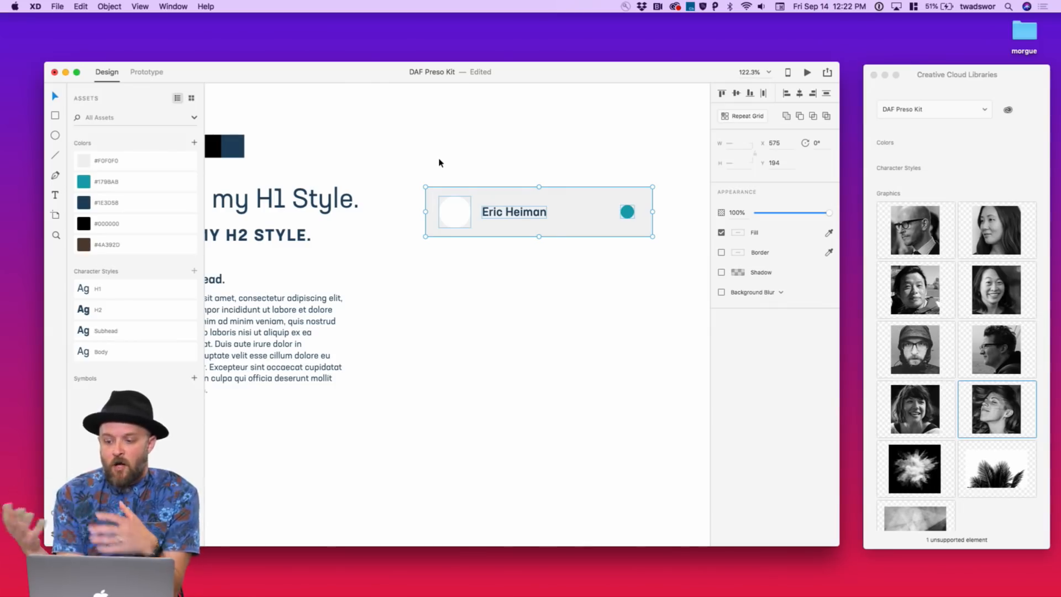
Turn the person card into a Repeat Grid of four stacked cards with tight gaps
{"action": "mouse_move", "coordinate": [998, 63]}
{"action": "left_mouse_down"}
{"action": "mouse_move", "coordinate": [1021, 67]}
{"action": "mouse_move", "coordinate": [988, 62]}
{"action": "left_mouse_up"}
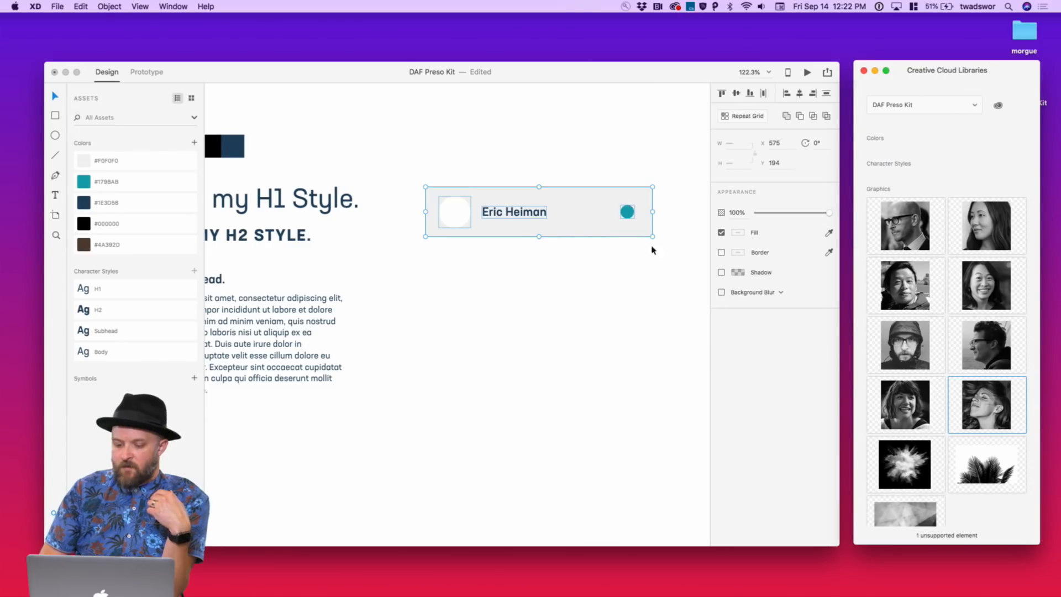
{"action": "left_click", "coordinate": [619, 263]}
{"action": "left_click_drag", "start_coordinate": [649, 282], "coordinate": [441, 164]}
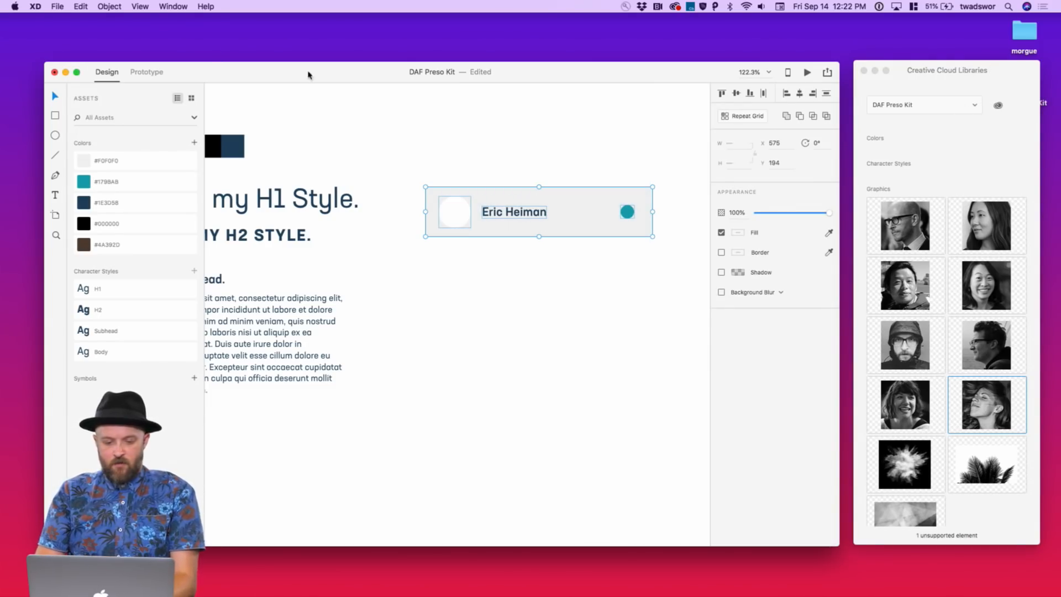
{"action": "left_click", "coordinate": [748, 116]}
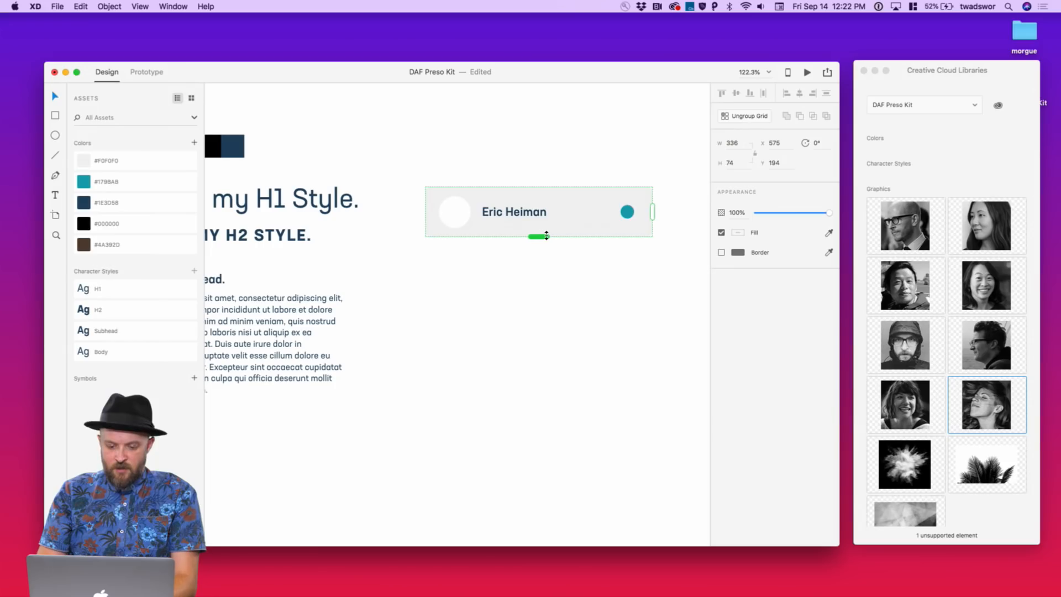
{"action": "left_click_drag", "start_coordinate": [541, 235], "coordinate": [568, 502]}
{"action": "left_click_drag", "start_coordinate": [532, 306], "coordinate": [533, 291]}
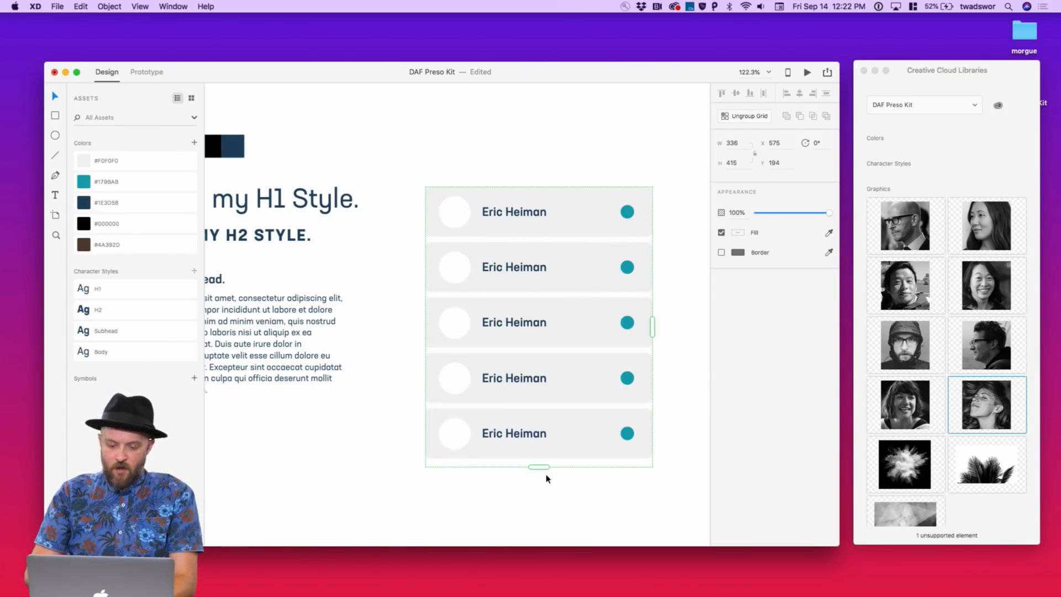
{"action": "left_click_drag", "start_coordinate": [544, 467], "coordinate": [542, 407]}
{"action": "scroll", "coordinate": [559, 408], "scroll_direction": "right", "scroll_amount": 5}
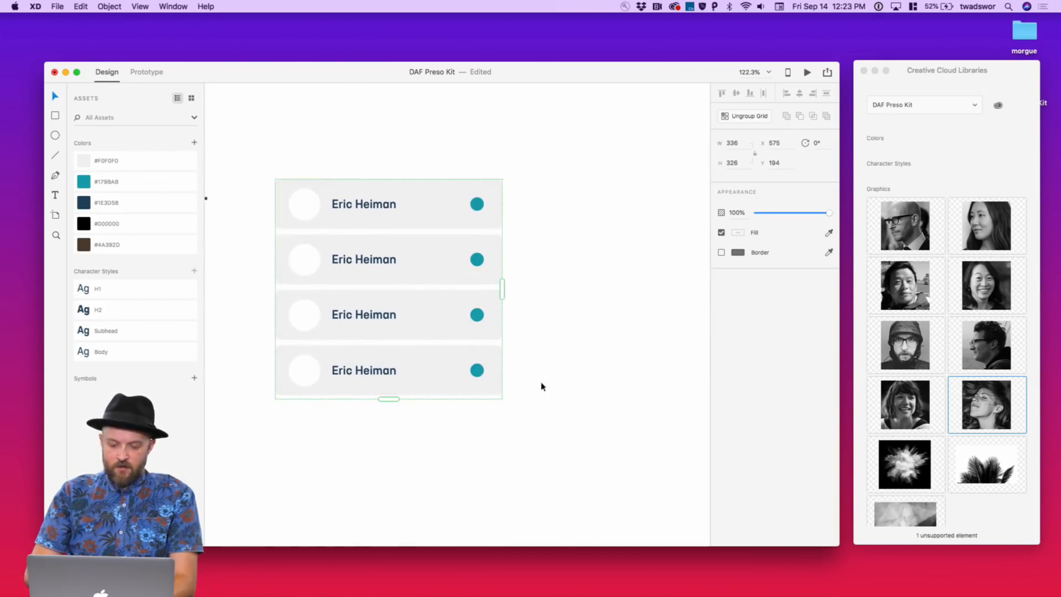
{"action": "mouse_move", "coordinate": [501, 289]}
{"action": "left_mouse_down"}
{"action": "mouse_move", "coordinate": [713, 289]}
{"action": "mouse_move", "coordinate": [502, 284]}
{"action": "left_mouse_up"}
{"action": "left_click", "coordinate": [902, 235]}
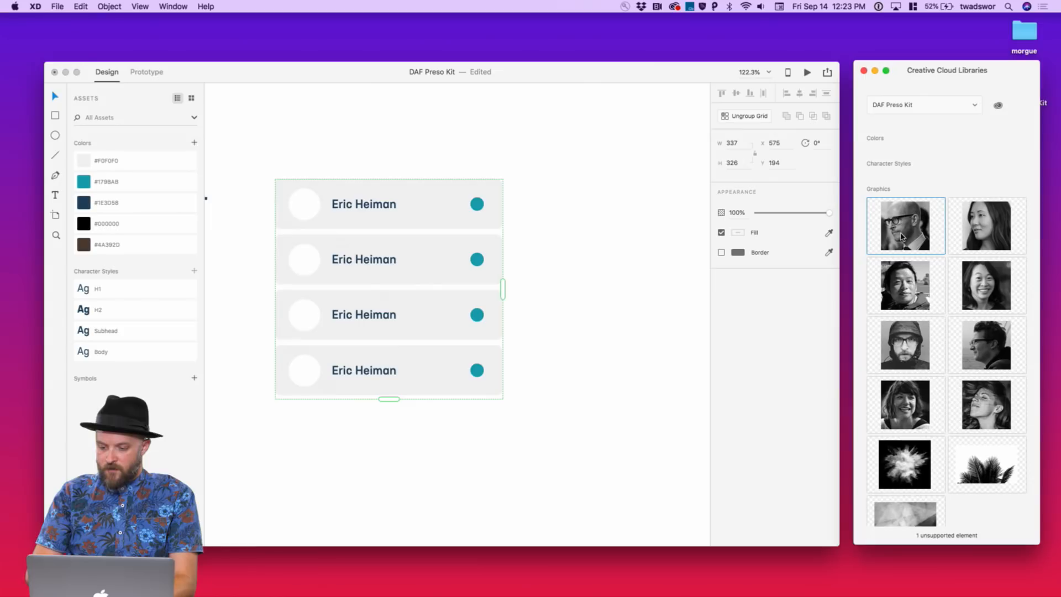
{"action": "left_click", "coordinate": [975, 409], "text": "shift"}
{"action": "left_click_drag", "start_coordinate": [915, 232], "coordinate": [312, 201]}
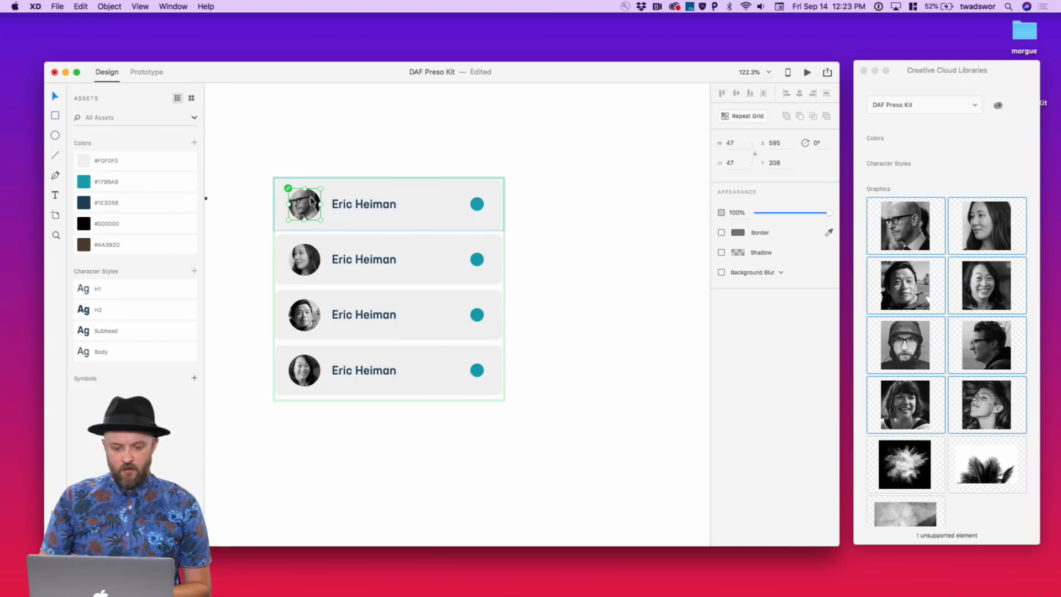
{"action": "left_click", "coordinate": [542, 272]}
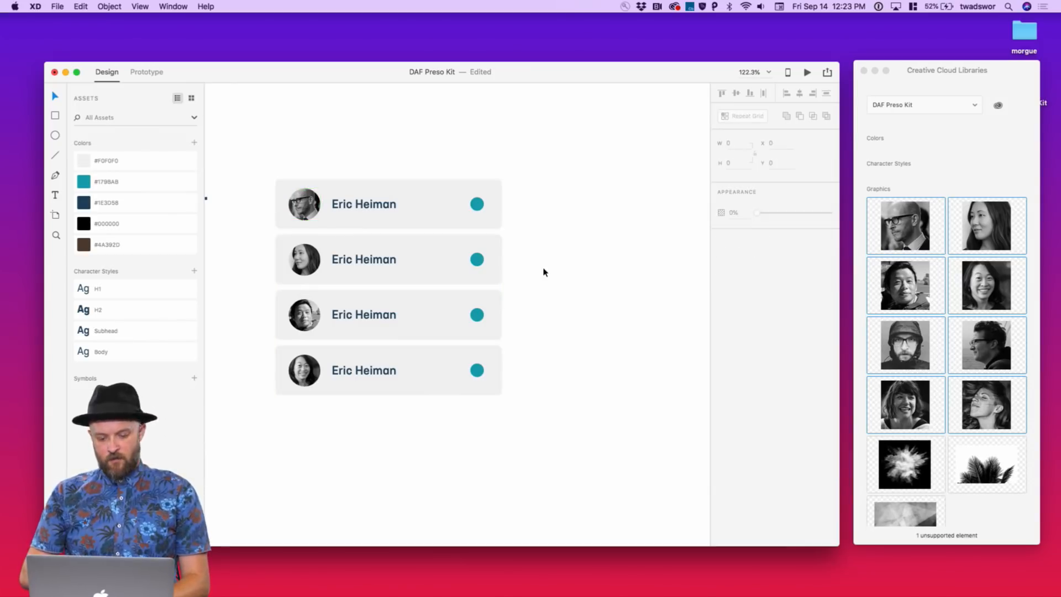
{"action": "left_click", "coordinate": [445, 272]}
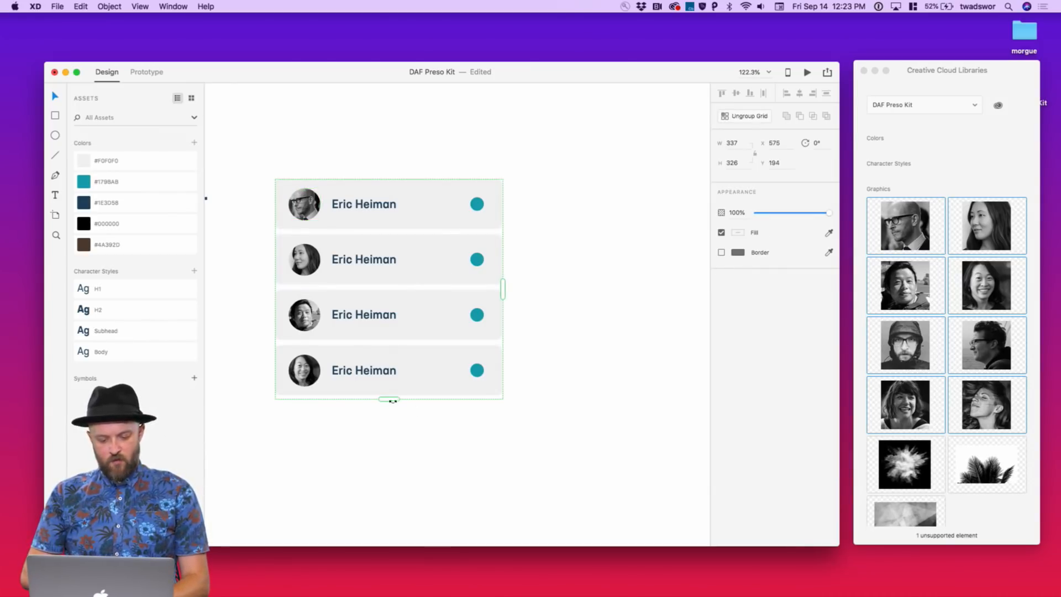
{"action": "left_click", "coordinate": [551, 357]}
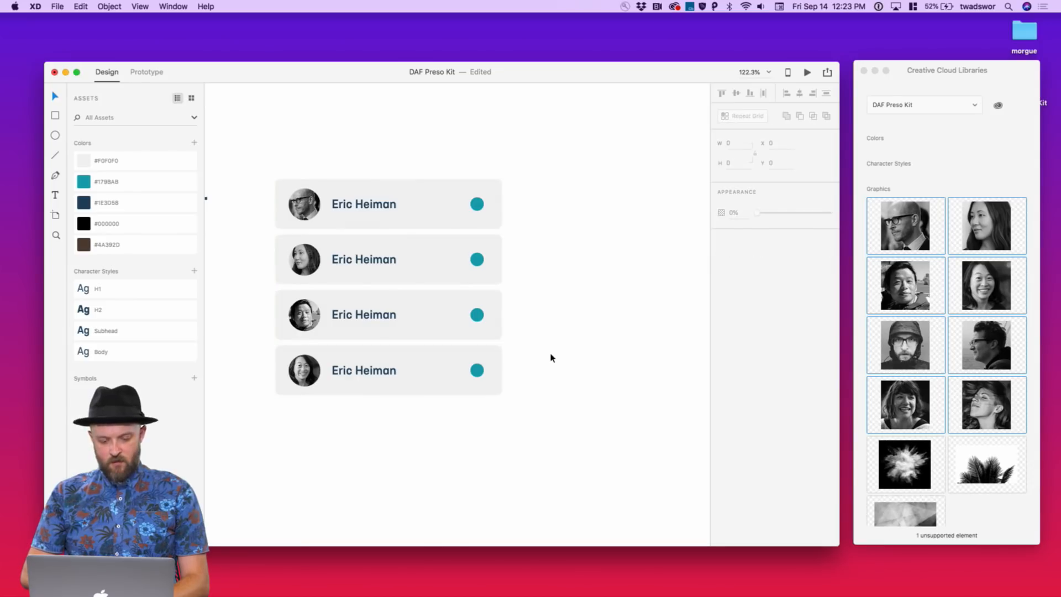
{"action": "scroll", "coordinate": [551, 357], "scroll_direction": "left", "scroll_amount": 5}
{"action": "scroll", "coordinate": [551, 358], "scroll_direction": "down", "scroll_amount": 2}
{"action": "scroll", "coordinate": [628, 341], "scroll_direction": "down", "scroll_amount": 5}
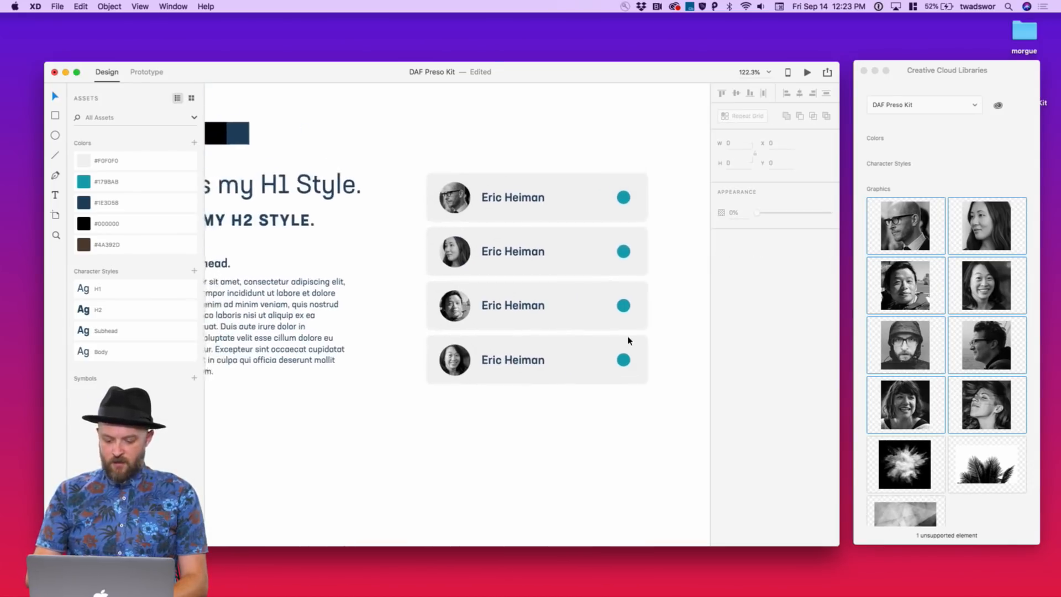
{"action": "left_click", "coordinate": [506, 292]}
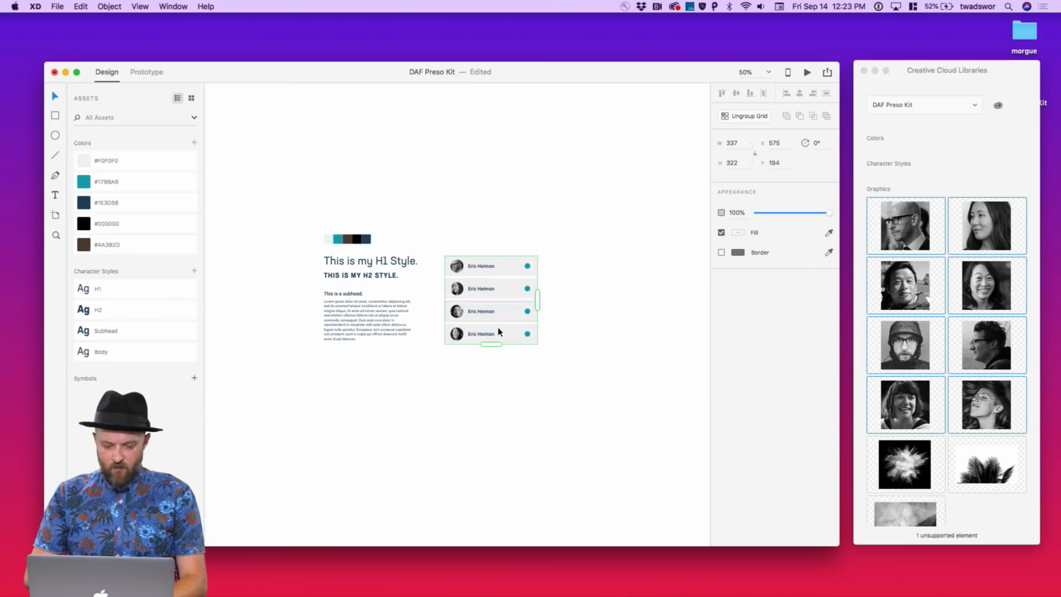
{"action": "mouse_move", "coordinate": [490, 344]}
{"action": "left_mouse_down"}
{"action": "mouse_move", "coordinate": [497, 444]}
{"action": "mouse_move", "coordinate": [501, 346]}
{"action": "left_mouse_up"}
{"action": "key", "text": "shift+super+a"}
{"action": "key", "text": "super+1"}
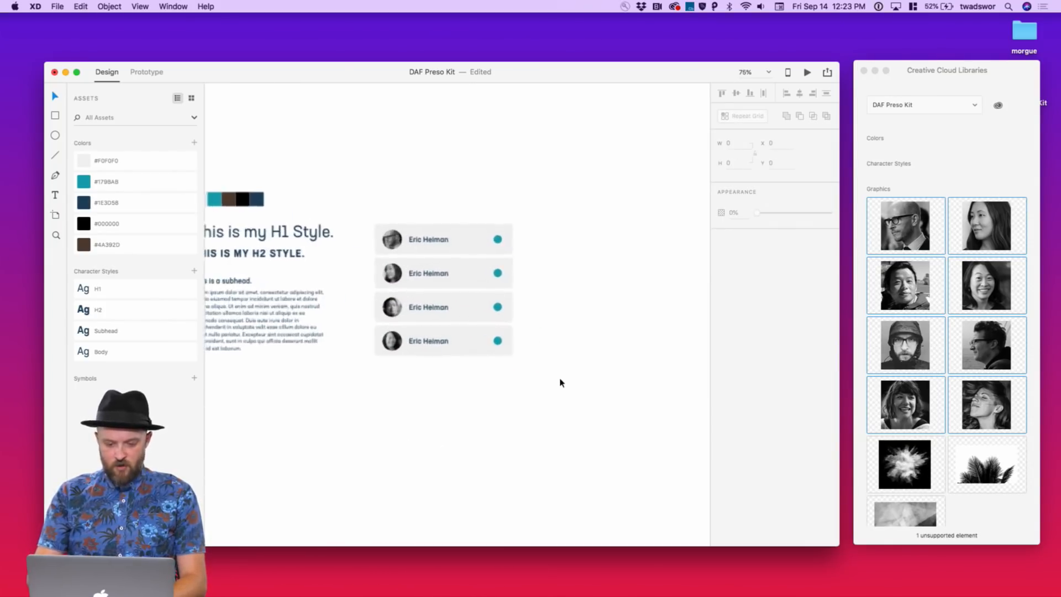
{"action": "right_click", "coordinate": [559, 383]}
{"action": "left_click", "coordinate": [567, 315]}
{"action": "scroll", "coordinate": [569, 311], "scroll_direction": "left", "scroll_amount": 2}
{"action": "scroll", "coordinate": [568, 311], "scroll_direction": "down", "scroll_amount": 1}
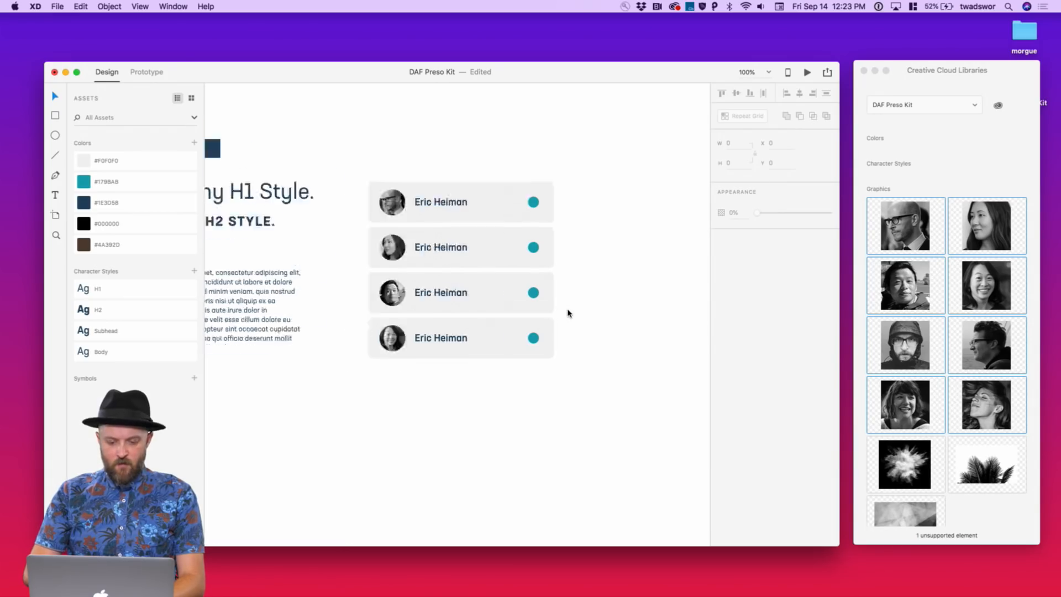
{"action": "scroll", "coordinate": [523, 403], "scroll_direction": "left", "scroll_amount": 1}
{"action": "scroll", "coordinate": [522, 403], "scroll_direction": "down", "scroll_amount": 1}
{"action": "key", "text": "r"}
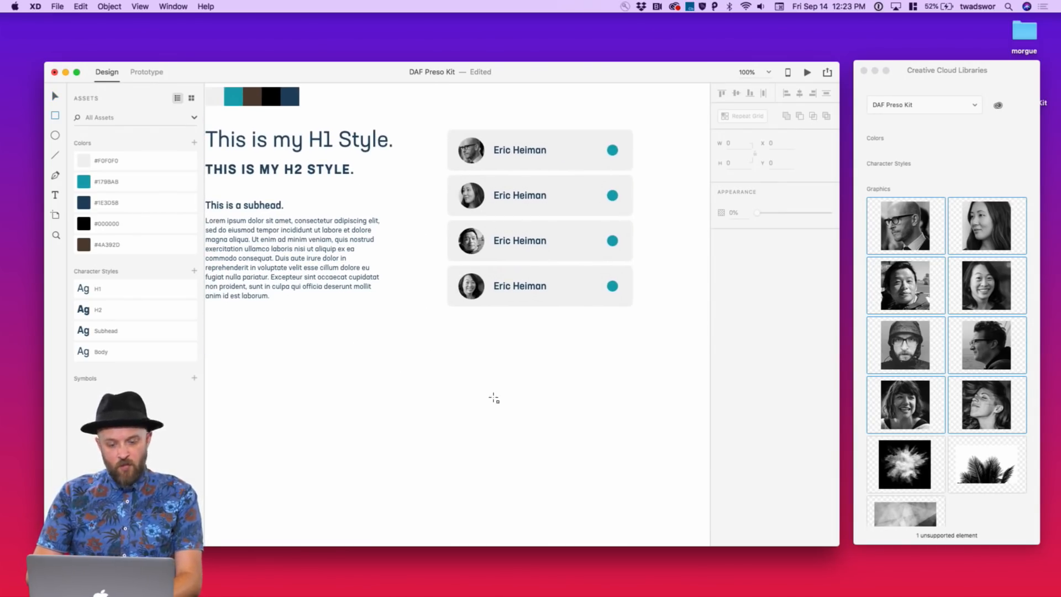
Draw a 169 × 36 rectangle below the cards, filled teal #1798AB, with no border
{"action": "mouse_move", "coordinate": [448, 346]}
{"action": "left_mouse_down"}
{"action": "mouse_move", "coordinate": [556, 395]}
{"action": "mouse_move", "coordinate": [563, 370]}
{"action": "mouse_move", "coordinate": [542, 368]}
{"action": "left_mouse_up"}
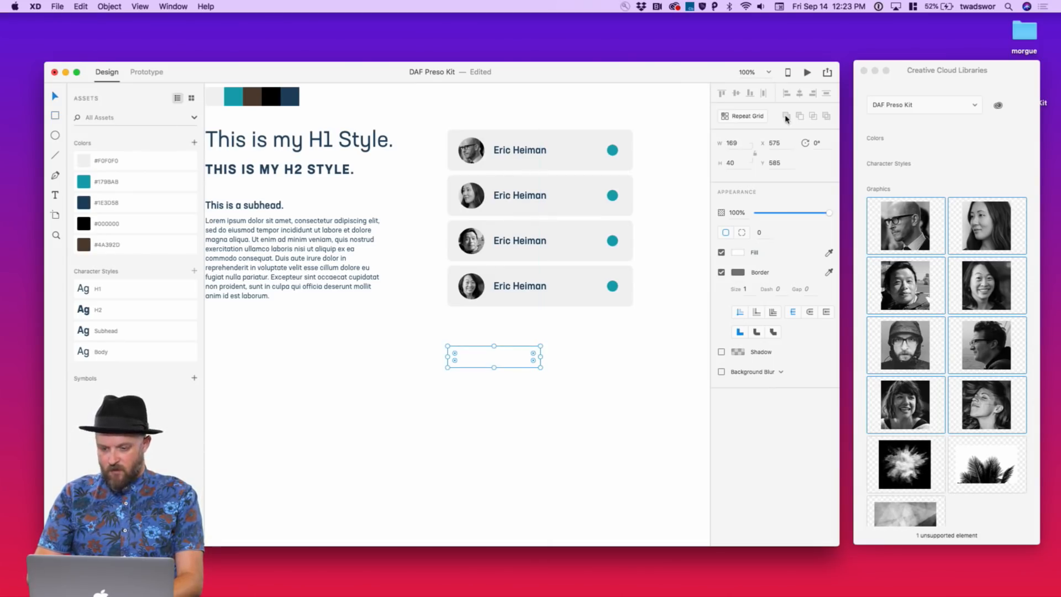
{"action": "left_click", "coordinate": [735, 160]}
{"action": "key", "text": "Down"}
{"action": "key", "text": "Down"}
{"action": "key", "text": "Down"}
{"action": "key", "text": "Down"}
{"action": "key", "text": "Down"}
{"action": "key", "text": "Down"}
{"action": "key", "text": "Down"}
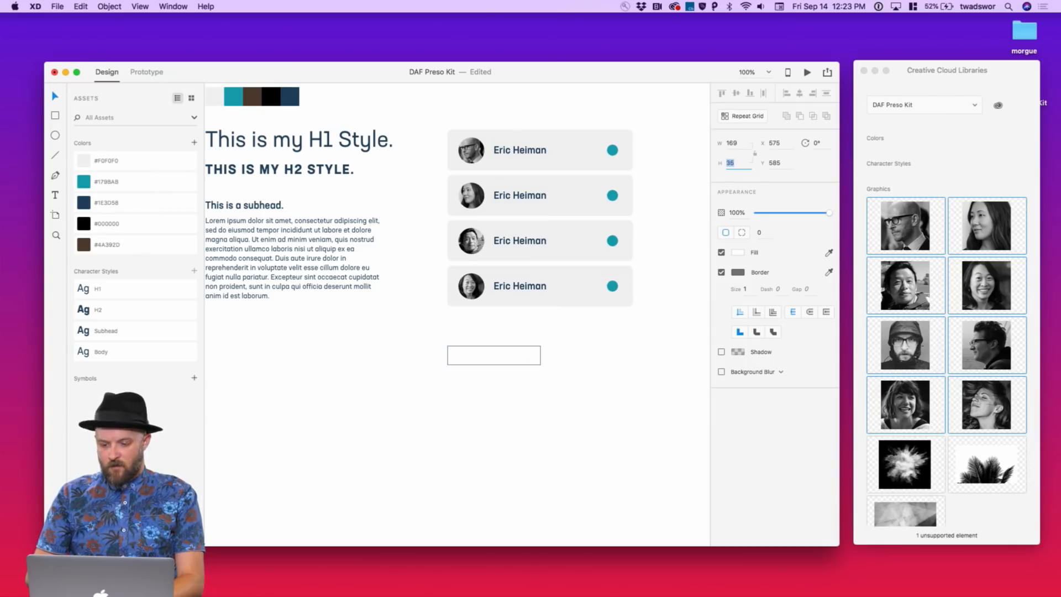
{"action": "key", "text": "Up"}
{"action": "key", "text": "Up"}
{"action": "key", "text": "Up"}
{"action": "key", "text": "Up"}
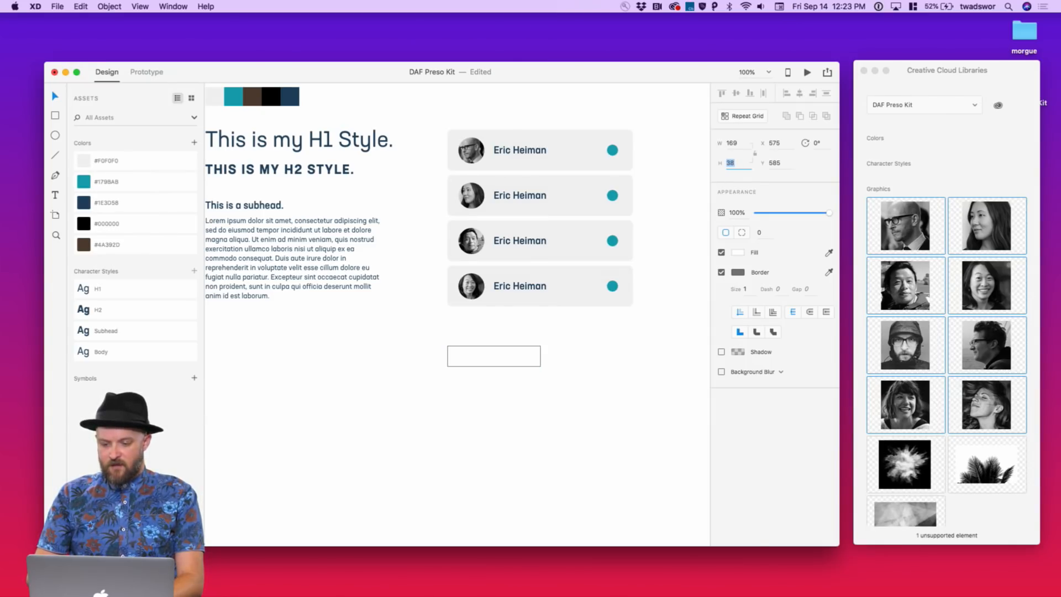
{"action": "key", "text": "Return"}
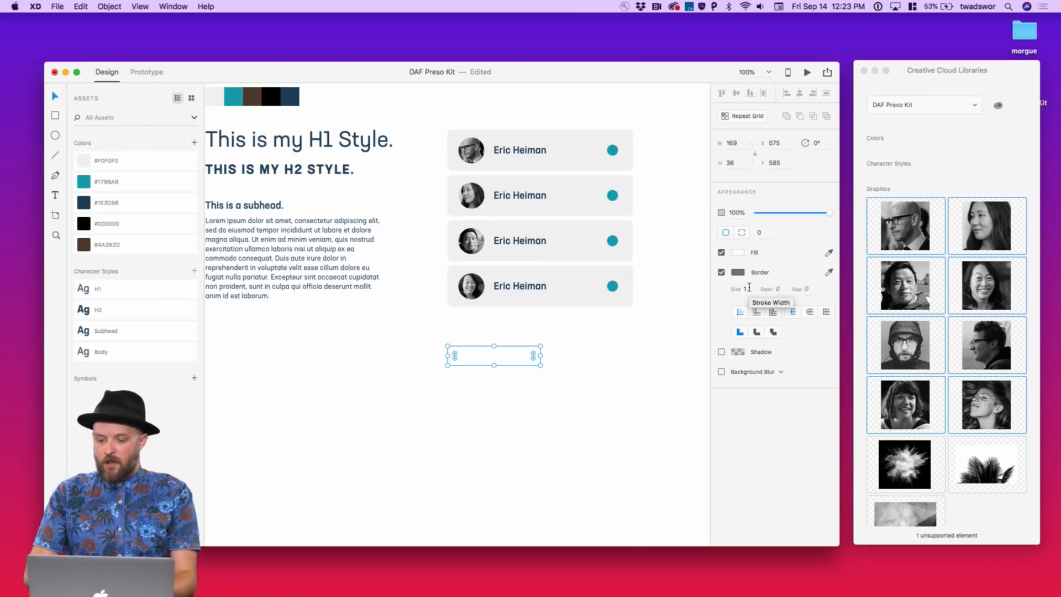
{"action": "left_click", "coordinate": [746, 289]}
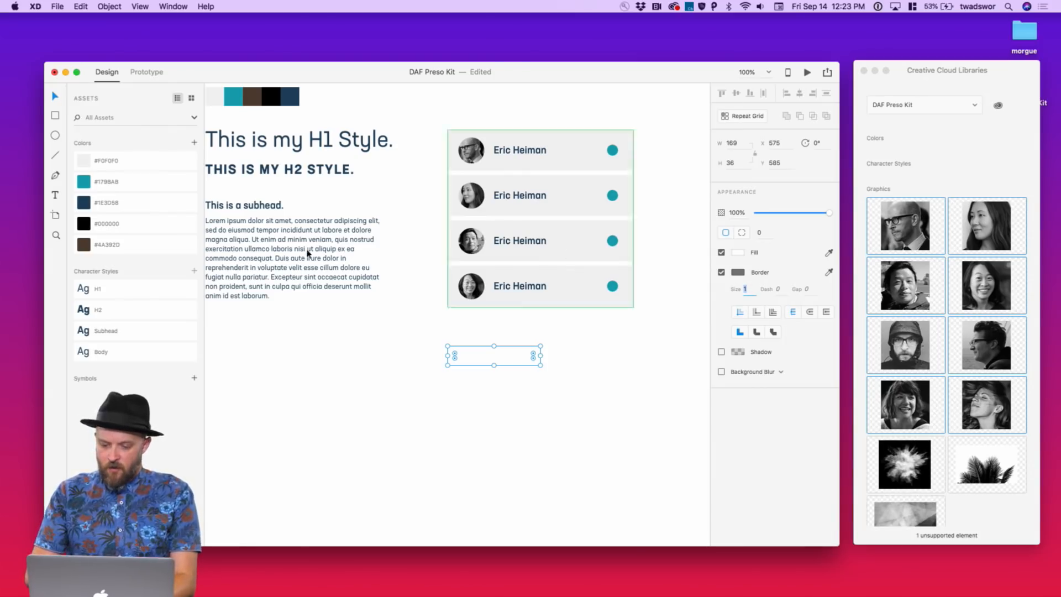
{"action": "left_click", "coordinate": [87, 185]}
{"action": "left_click", "coordinate": [721, 274]}
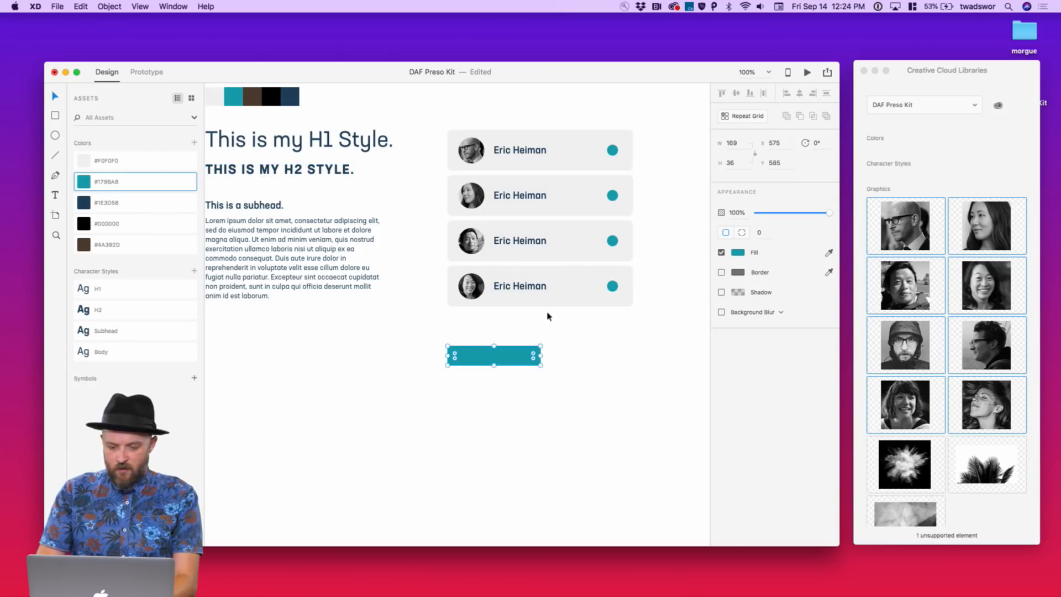
Round the teal rectangle's corners to radius 18, making a pill shape
{"action": "left_click", "coordinate": [761, 234]}
{"action": "type", "text": "20"}
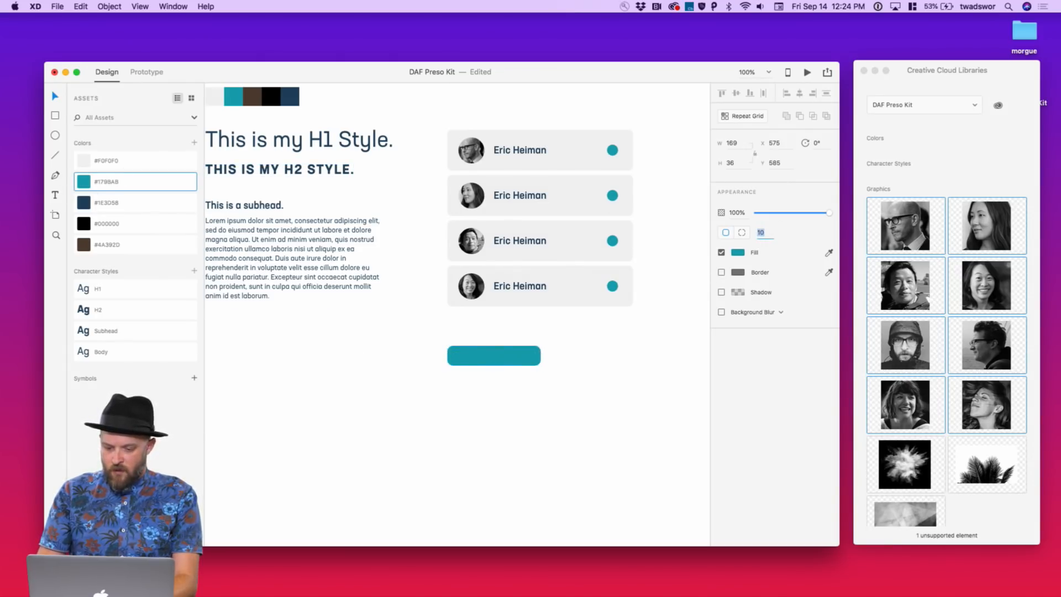
{"action": "key", "text": "Return"}
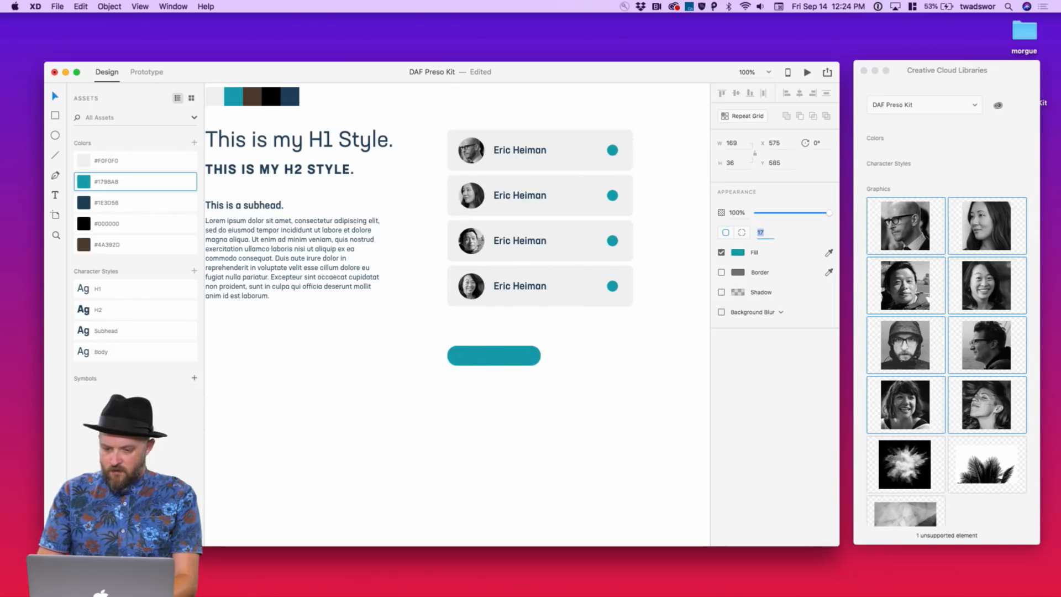
{"action": "key", "text": "Down"}
{"action": "key", "text": "Down"}
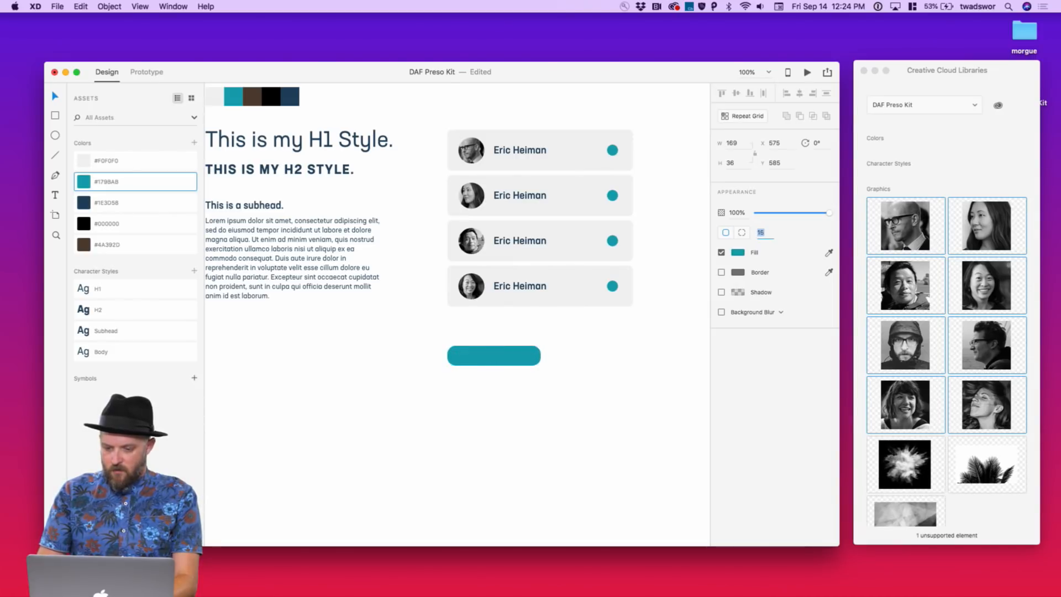
{"action": "left_click", "coordinate": [555, 356]}
{"action": "left_click", "coordinate": [511, 350]}
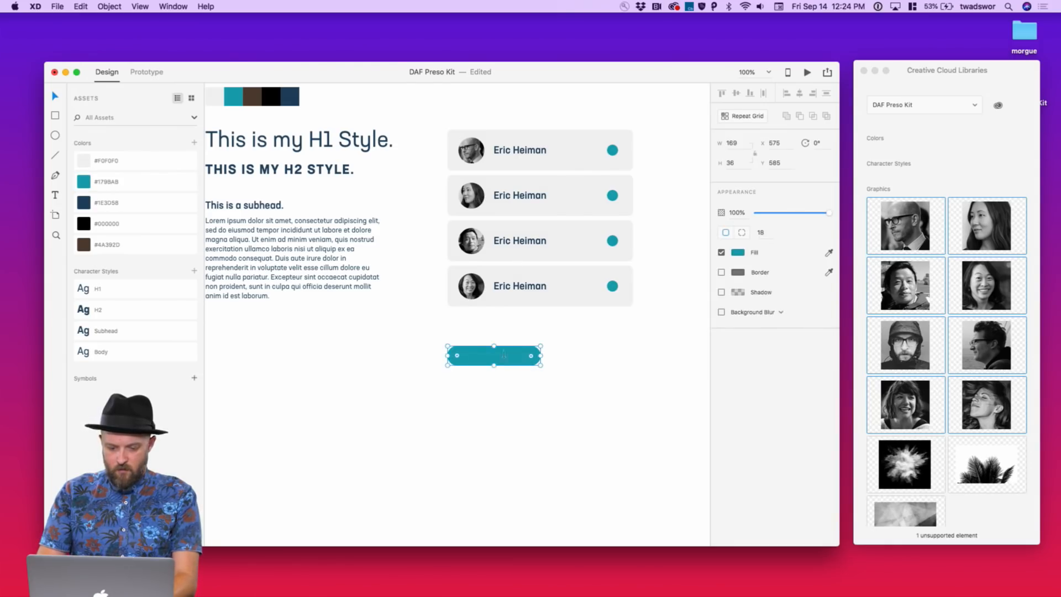
Add a white 'Button' label in the Subhead style, centred on the pill
{"action": "key", "text": "t"}
{"action": "left_click", "coordinate": [482, 356]}
{"action": "type", "text": "Button"}
{"action": "key", "text": "Escape"}
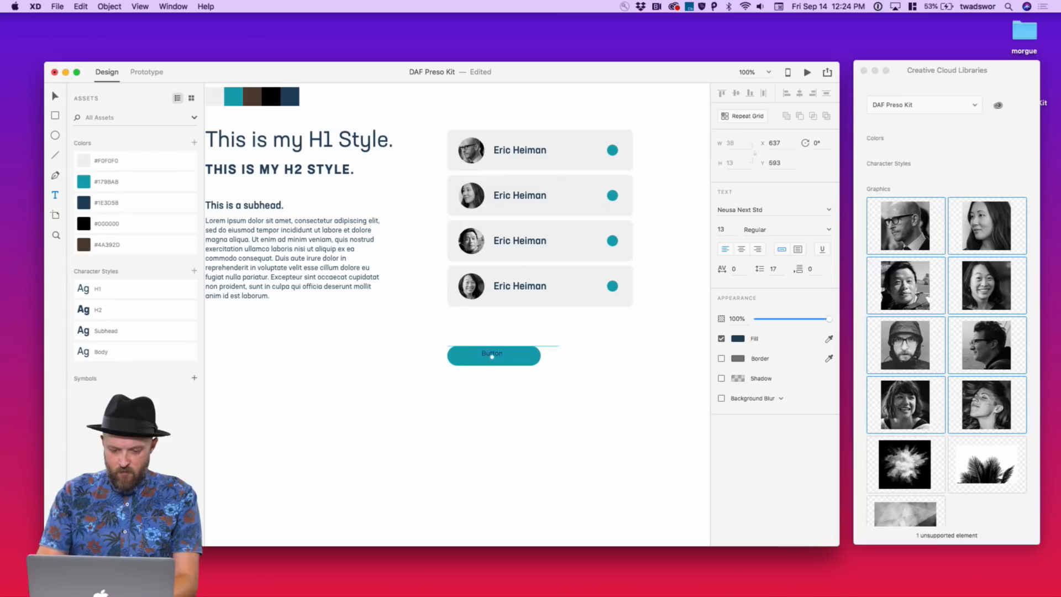
{"action": "left_click", "coordinate": [86, 331]}
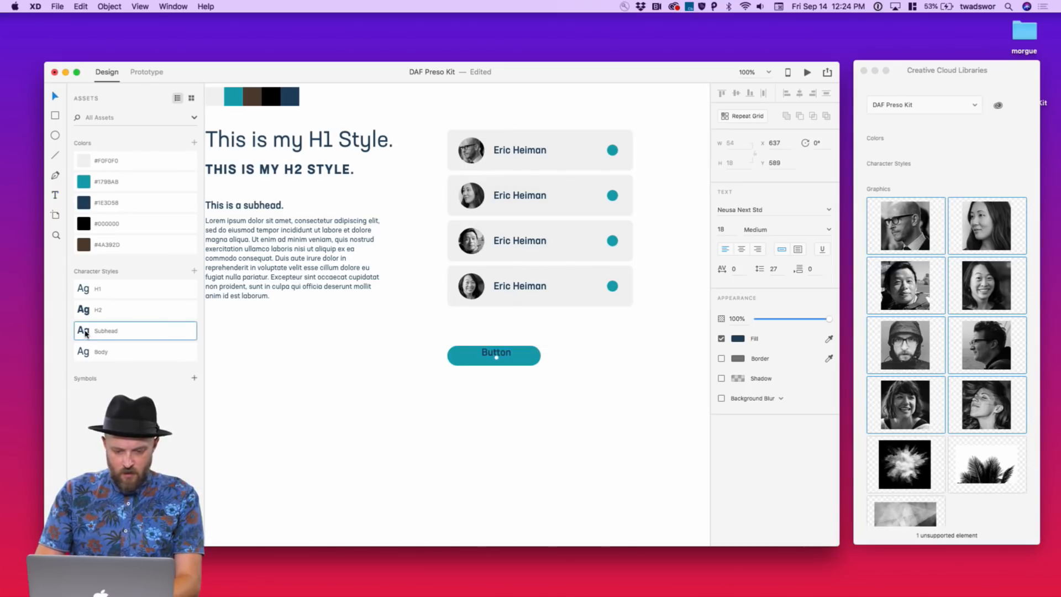
{"action": "left_click", "coordinate": [741, 337]}
{"action": "left_click_drag", "start_coordinate": [614, 306], "coordinate": [544, 231]}
{"action": "left_click_drag", "start_coordinate": [500, 354], "coordinate": [443, 343]}
{"action": "left_click", "coordinate": [534, 352]}
{"action": "left_click", "coordinate": [539, 360]}
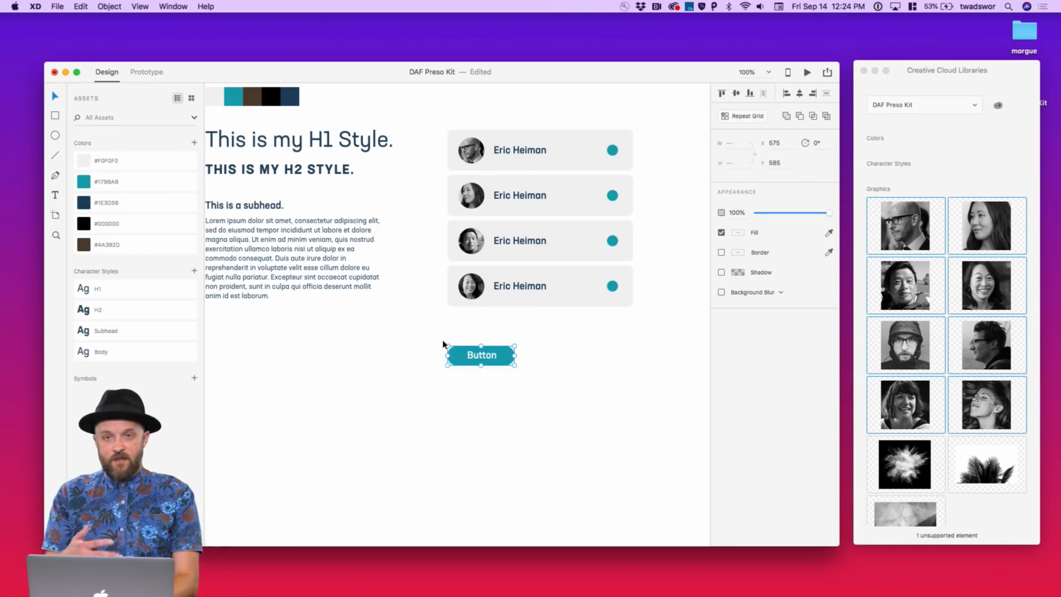
{"action": "left_click", "coordinate": [194, 378]}
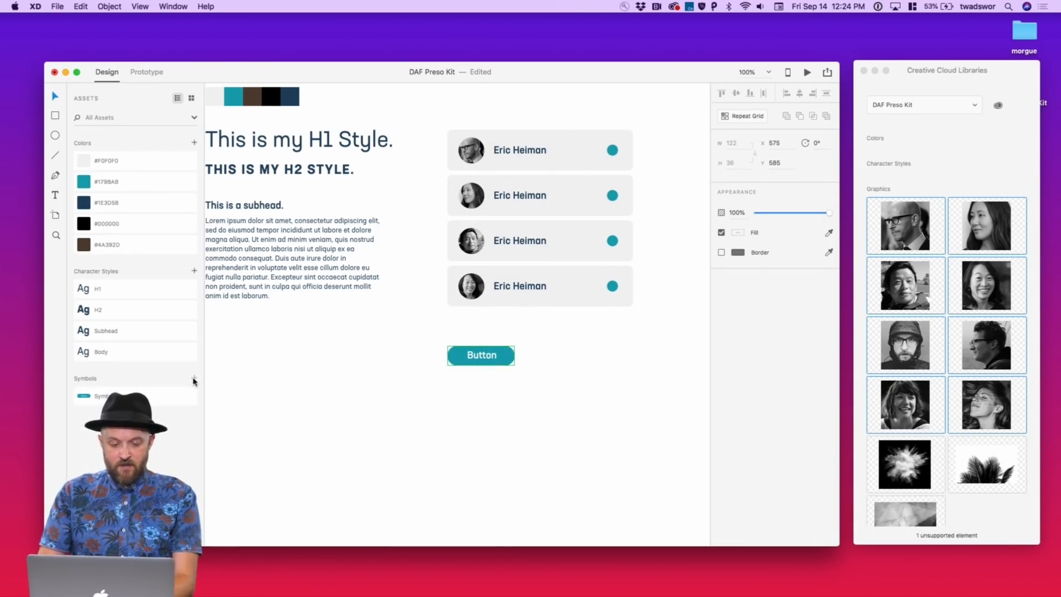
{"action": "left_click_drag", "start_coordinate": [84, 394], "coordinate": [588, 400]}
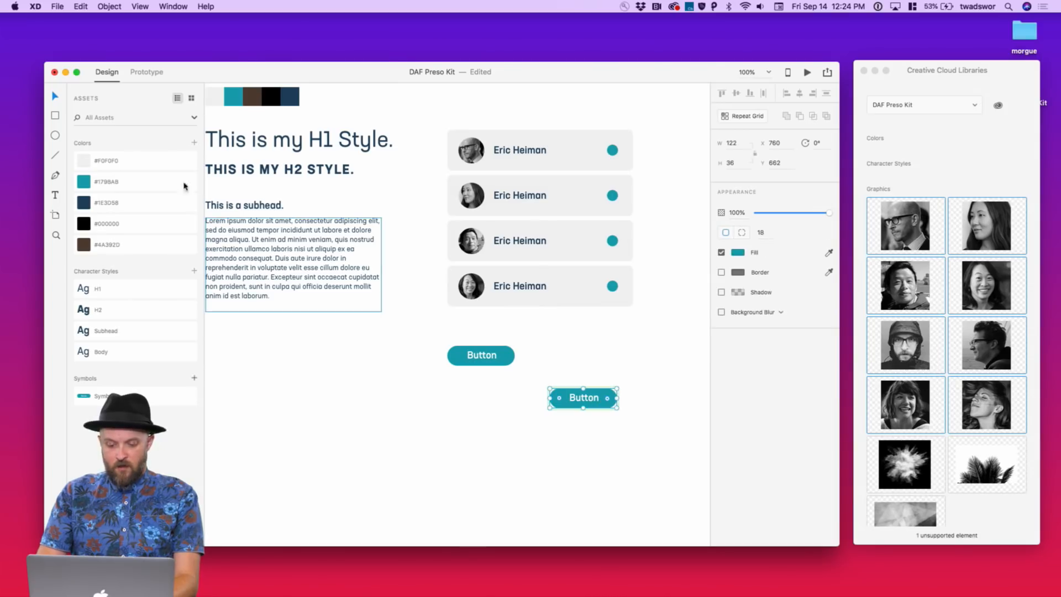
{"action": "left_click", "coordinate": [84, 205]}
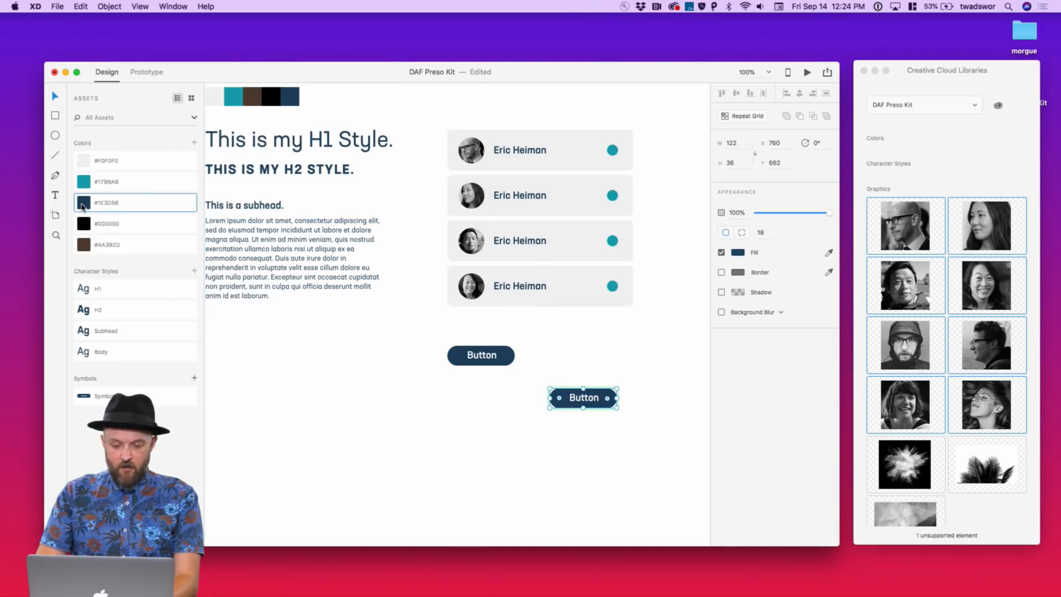
{"action": "left_click", "coordinate": [86, 161]}
{"action": "left_click", "coordinate": [86, 180]}
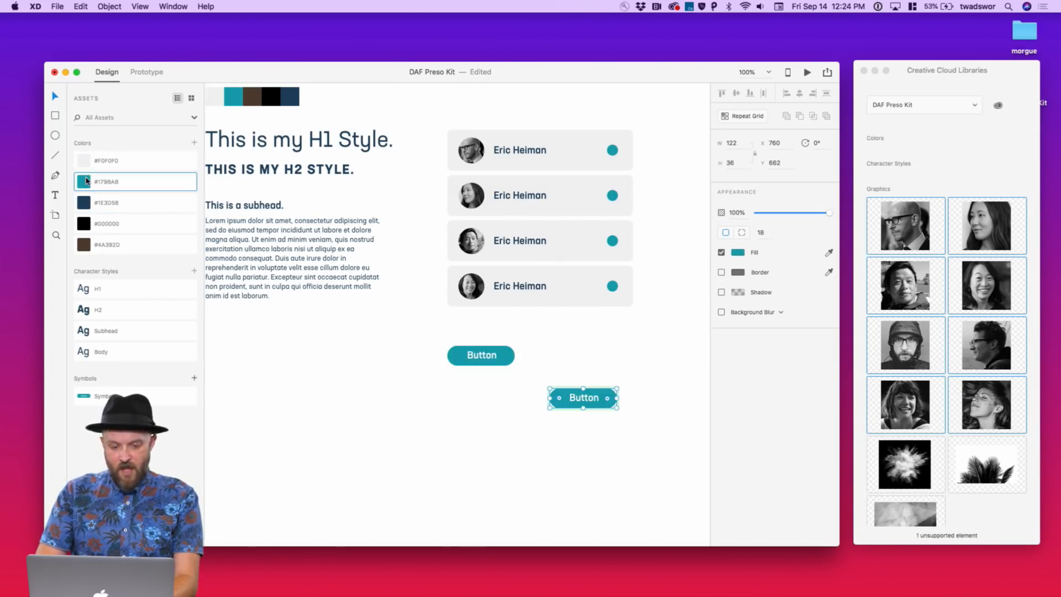
{"action": "left_click", "coordinate": [469, 438]}
{"action": "left_click_drag", "start_coordinate": [587, 395], "coordinate": [500, 394]}
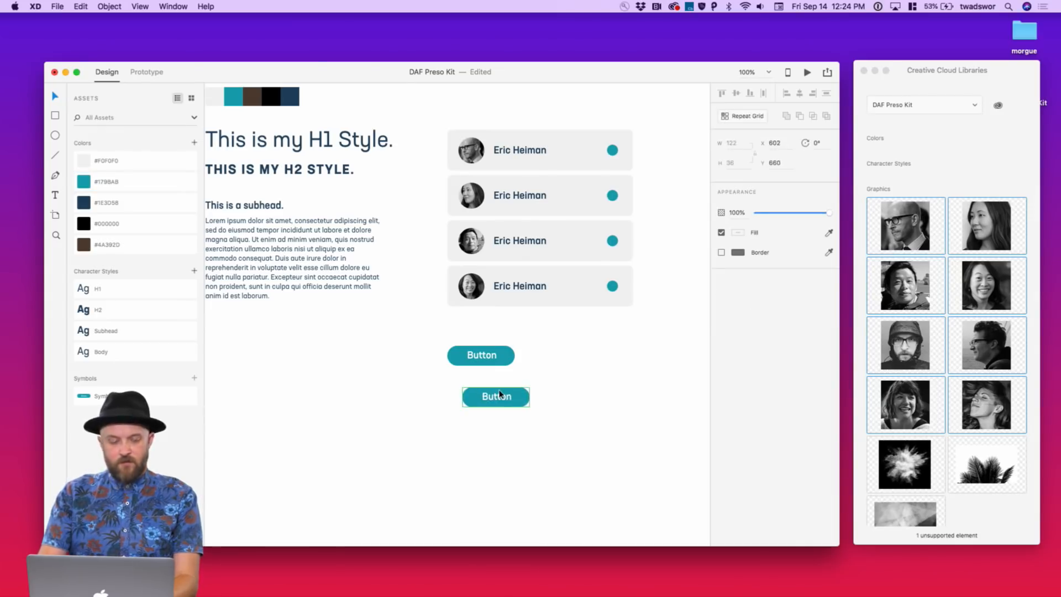
{"action": "key", "text": "BackSpace"}
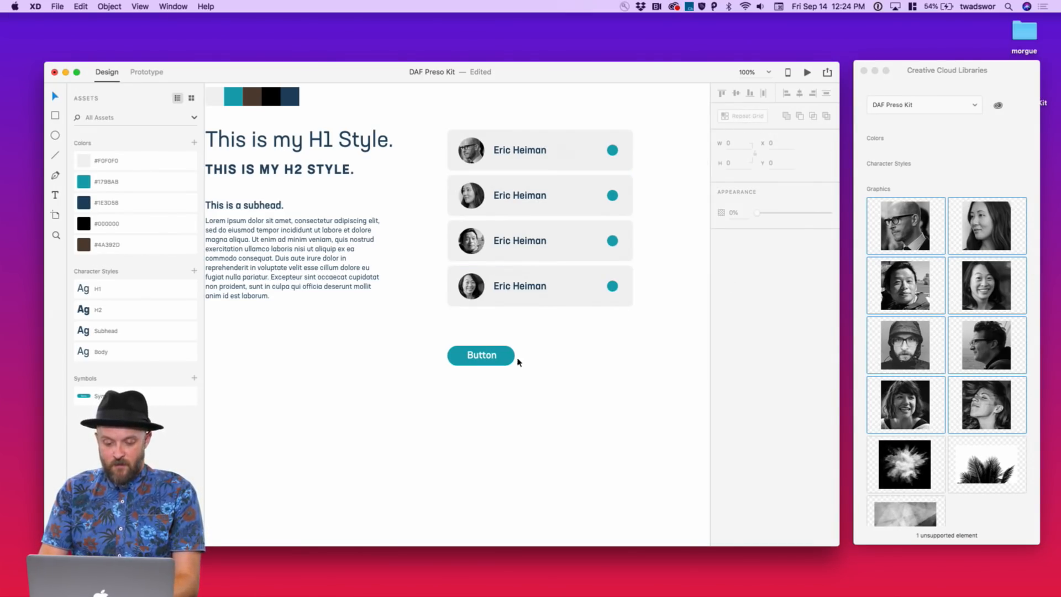
{"action": "left_click_drag", "start_coordinate": [514, 358], "coordinate": [513, 350]}
Draw a form-field rectangle beside the Button with a small corner radius of 2
{"action": "left_click", "coordinate": [535, 352]}
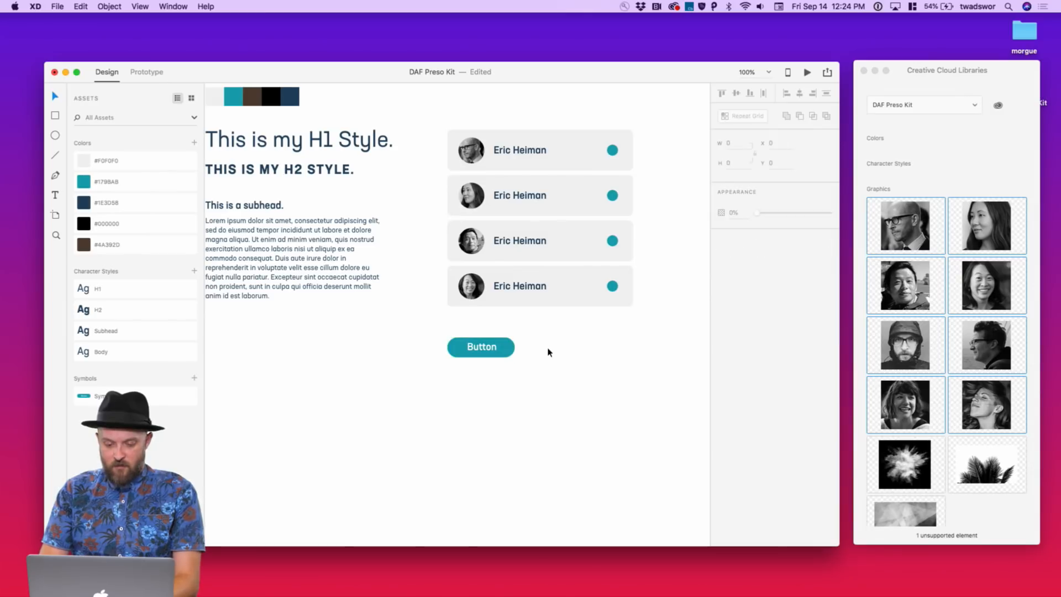
{"action": "scroll", "coordinate": [549, 349], "scroll_direction": "up", "scroll_amount": 1}
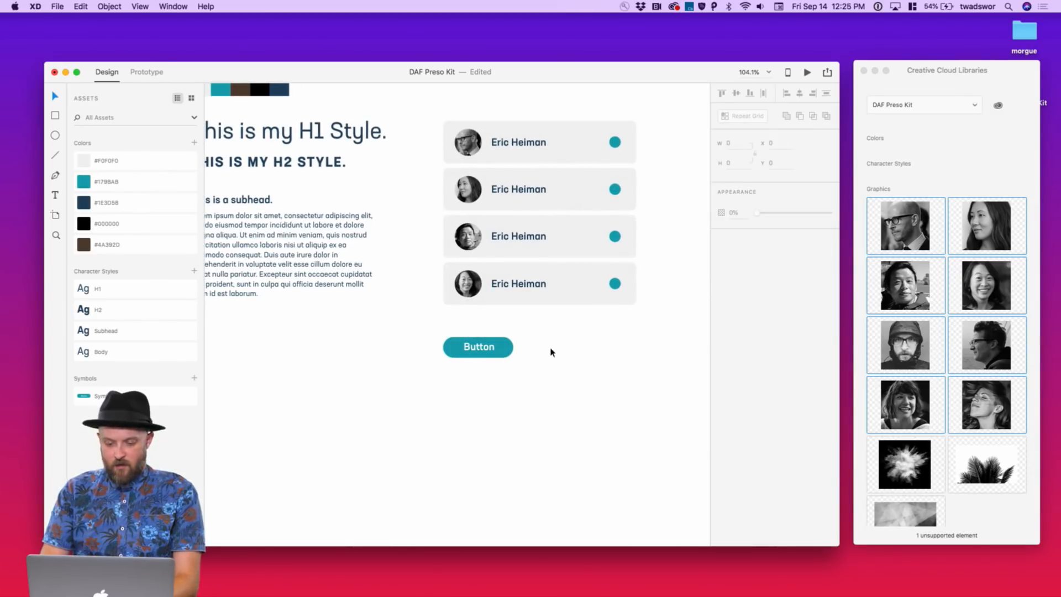
{"action": "key", "text": "r"}
{"action": "mouse_move", "coordinate": [535, 337]}
{"action": "left_mouse_down"}
{"action": "mouse_move", "coordinate": [613, 376]}
{"action": "mouse_move", "coordinate": [636, 357]}
{"action": "left_mouse_up"}
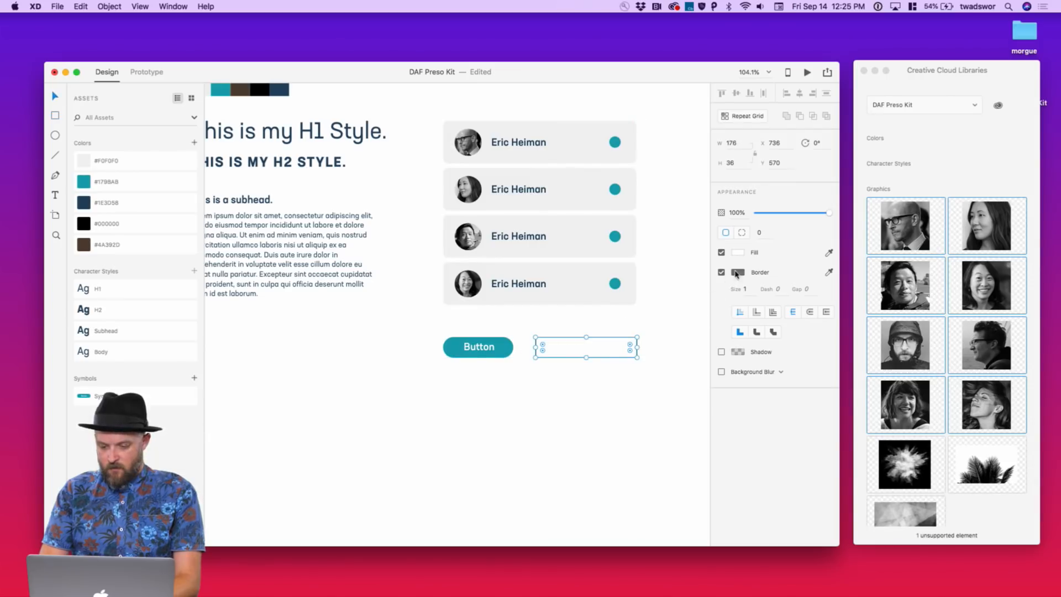
{"action": "left_click", "coordinate": [759, 232]}
{"action": "type", "text": "2"}
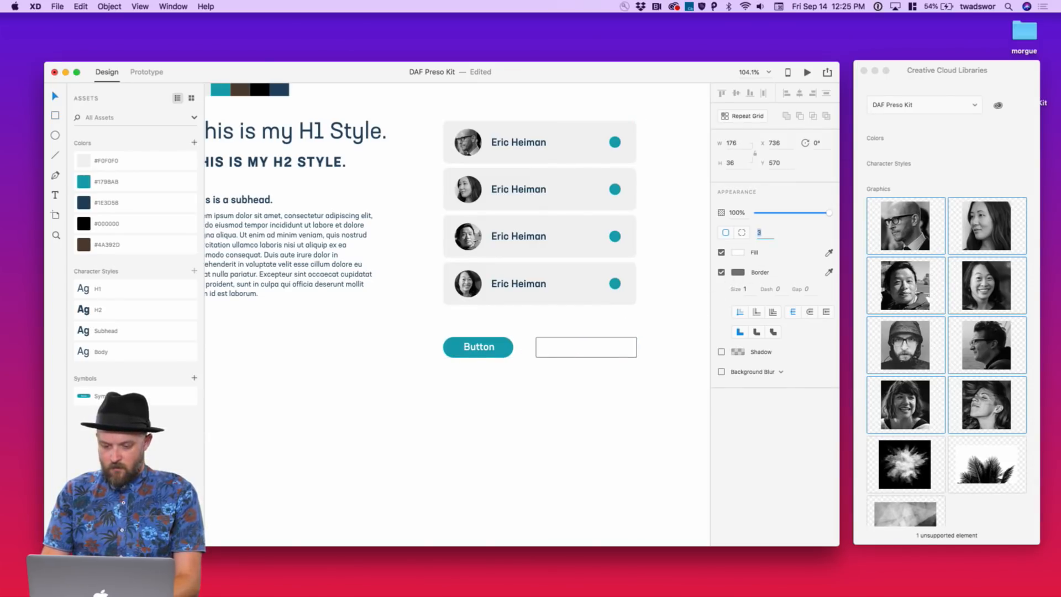
Give the field a light grey #F0F0F0 border and line it up beside the Button
{"action": "right_click", "coordinate": [108, 164]}
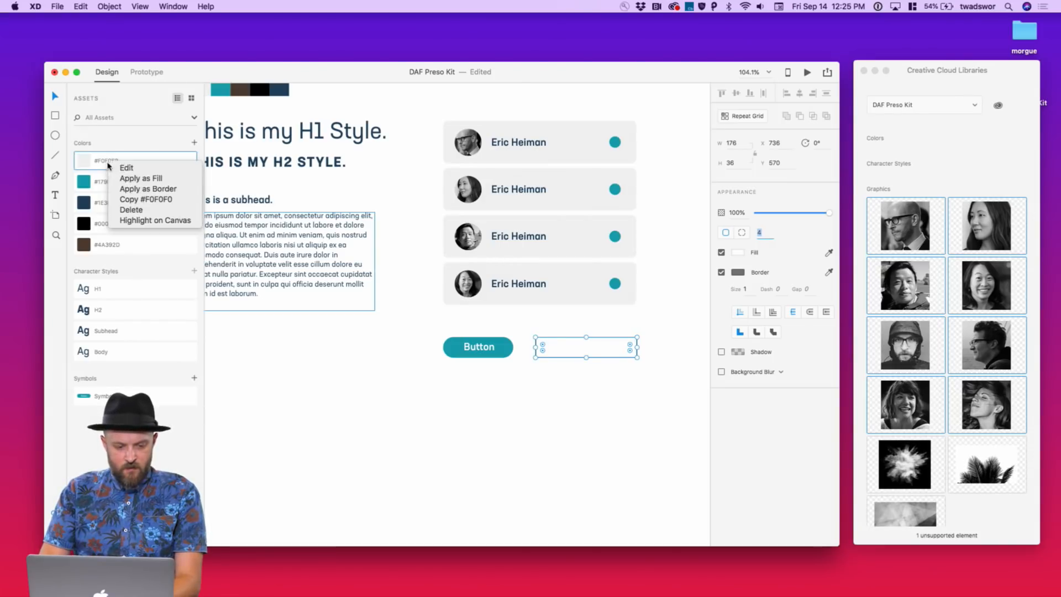
{"action": "left_click", "coordinate": [142, 190]}
{"action": "left_click", "coordinate": [563, 402]}
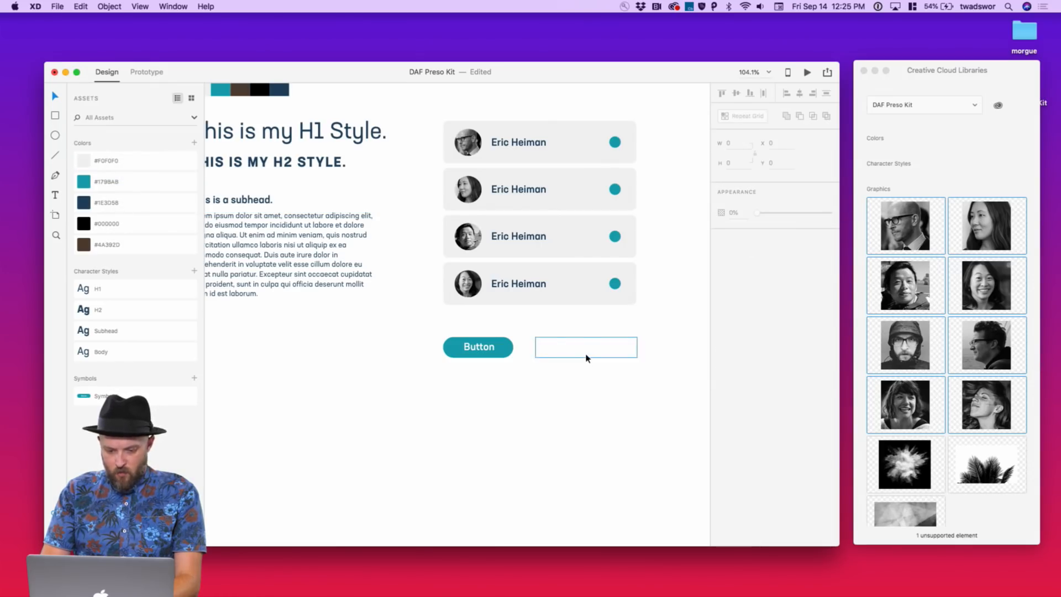
{"action": "left_click_drag", "start_coordinate": [586, 358], "coordinate": [583, 355]}
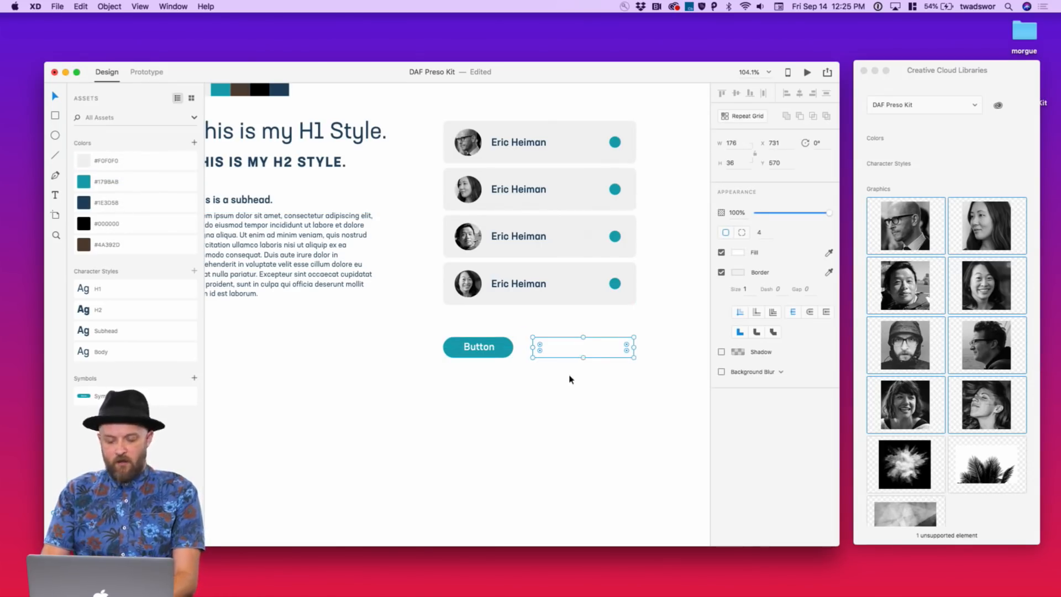
{"action": "left_click", "coordinate": [568, 376]}
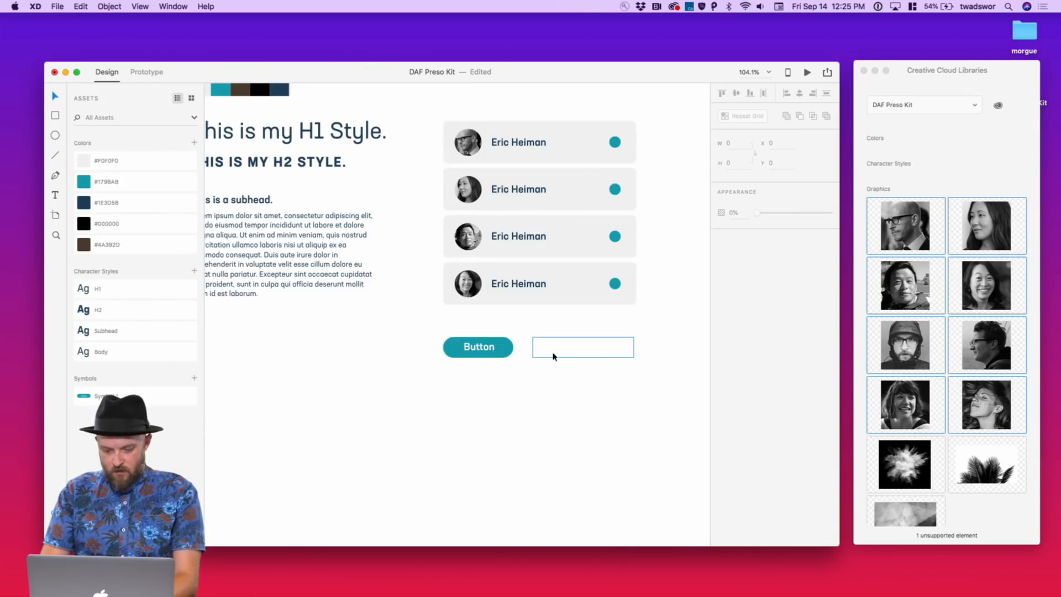
{"action": "key", "text": "t"}
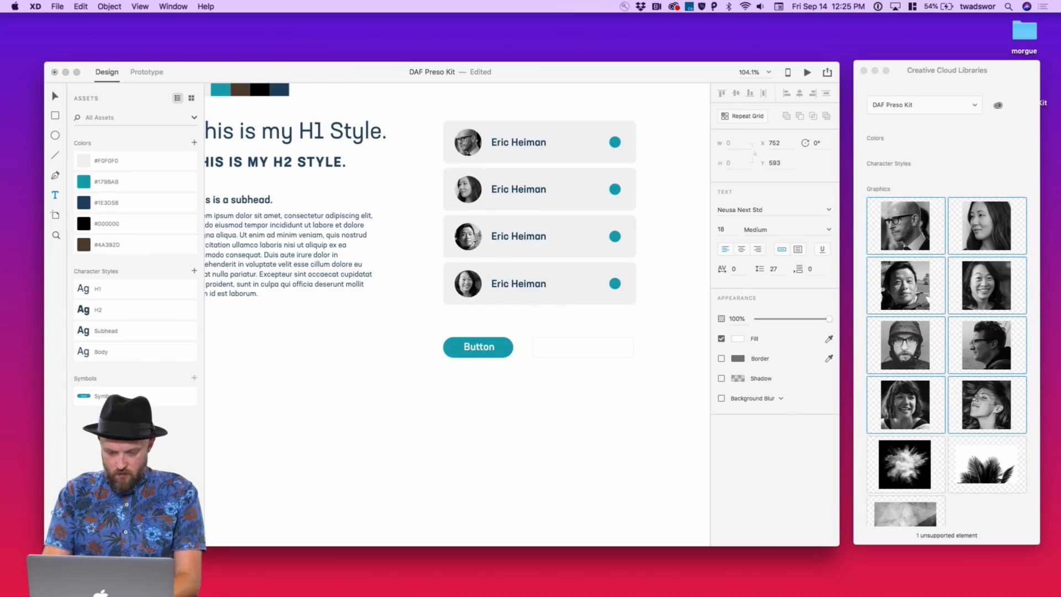
Add the label 'Form field' inside the field rectangle, correcting the typo 'filed'
{"action": "type", "text": "Form filed"}
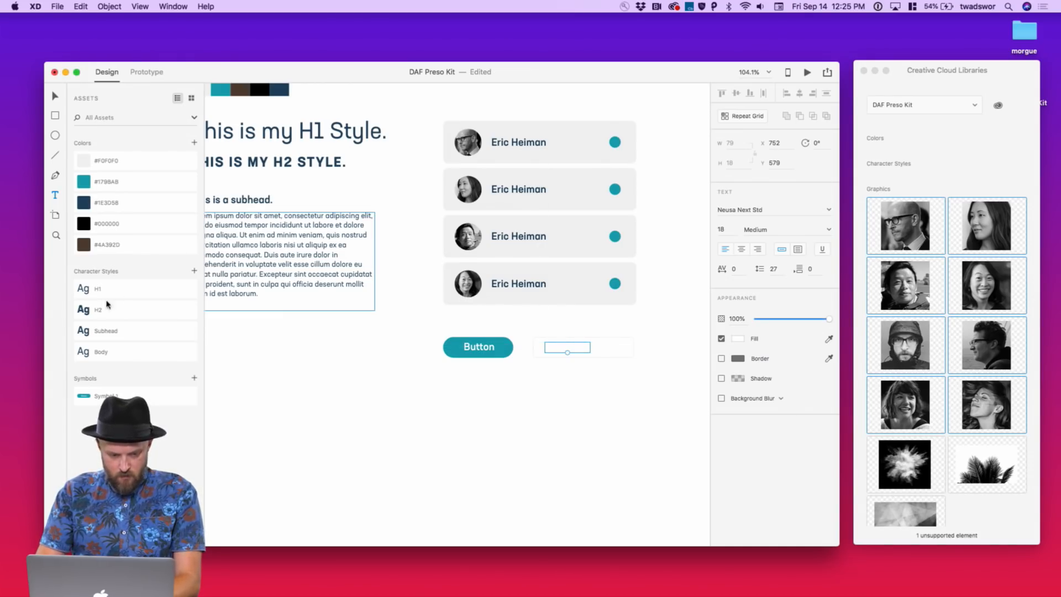
{"action": "left_click", "coordinate": [135, 330]}
{"action": "double_click", "coordinate": [574, 347]}
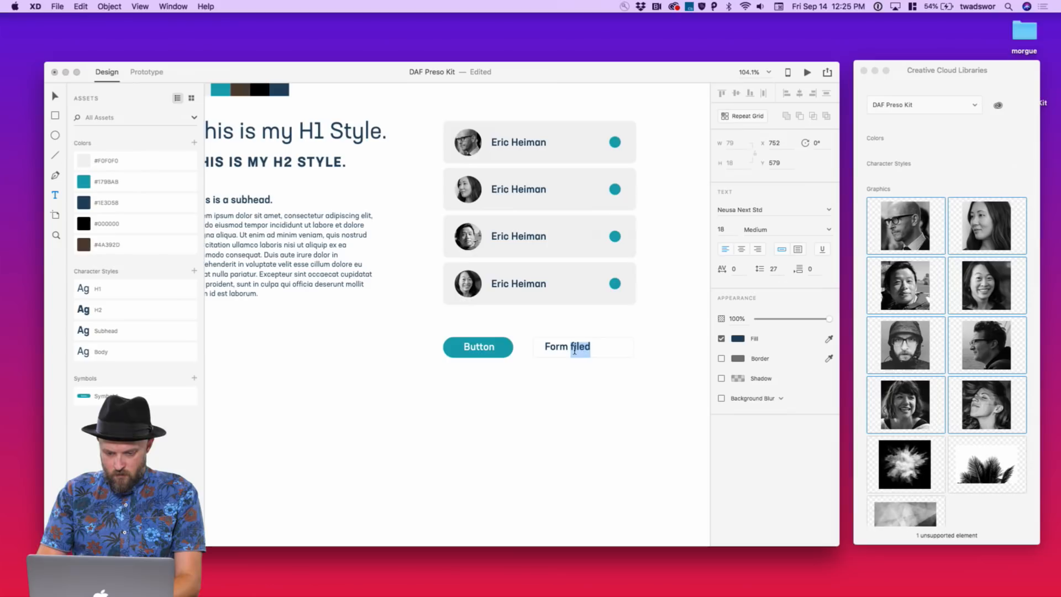
{"action": "type", "text": "field"}
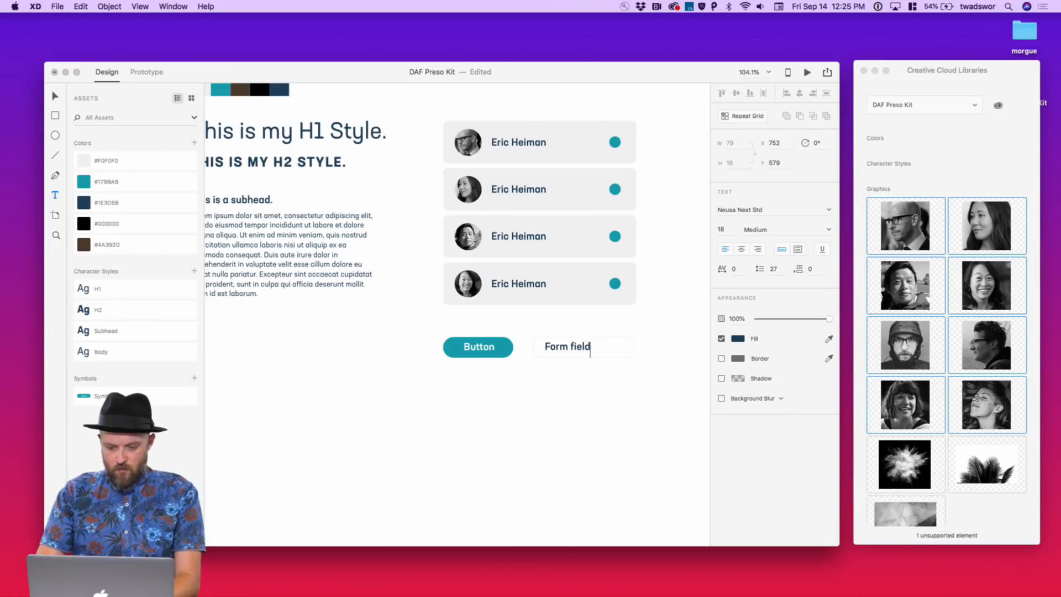
{"action": "key", "text": "Escape"}
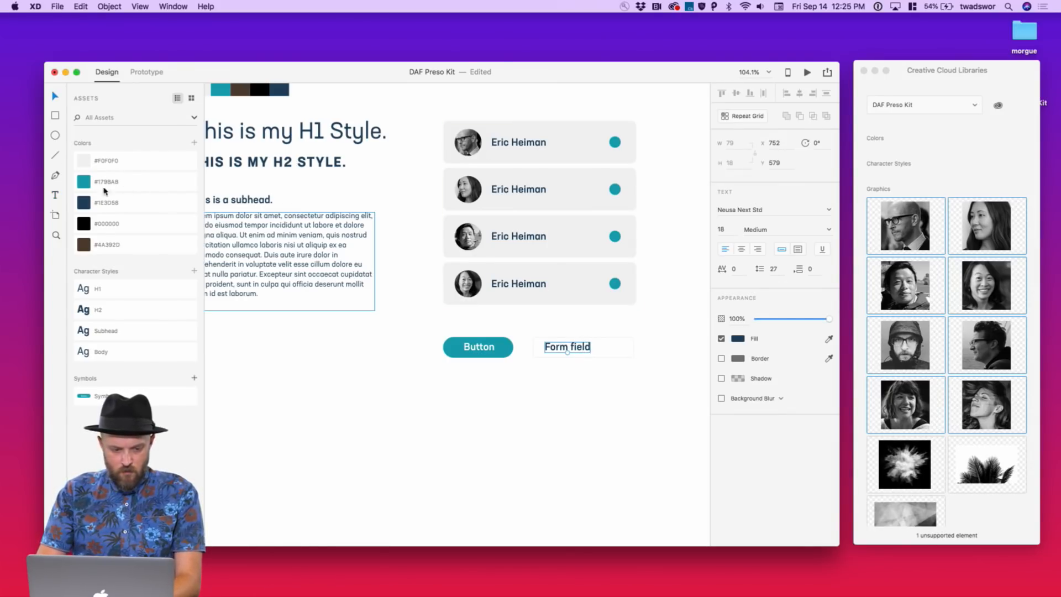
Colour the Form field label light grey #F0F0F0 and nudge it into place
{"action": "left_click", "coordinate": [85, 168]}
{"action": "left_click", "coordinate": [568, 371]}
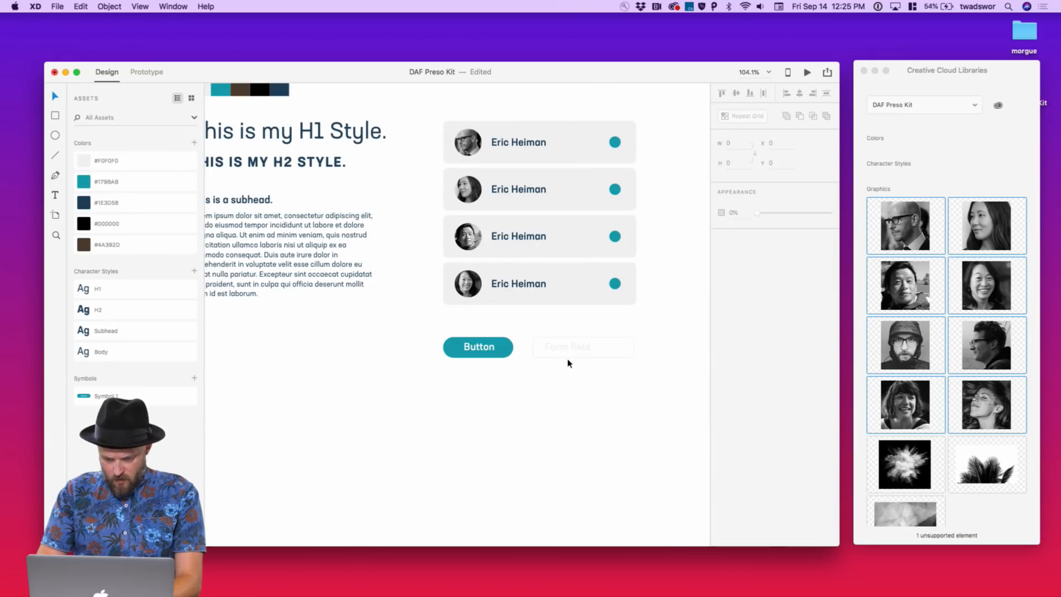
{"action": "left_click", "coordinate": [568, 348]}
{"action": "left_click_drag", "start_coordinate": [569, 348], "coordinate": [569, 348]}
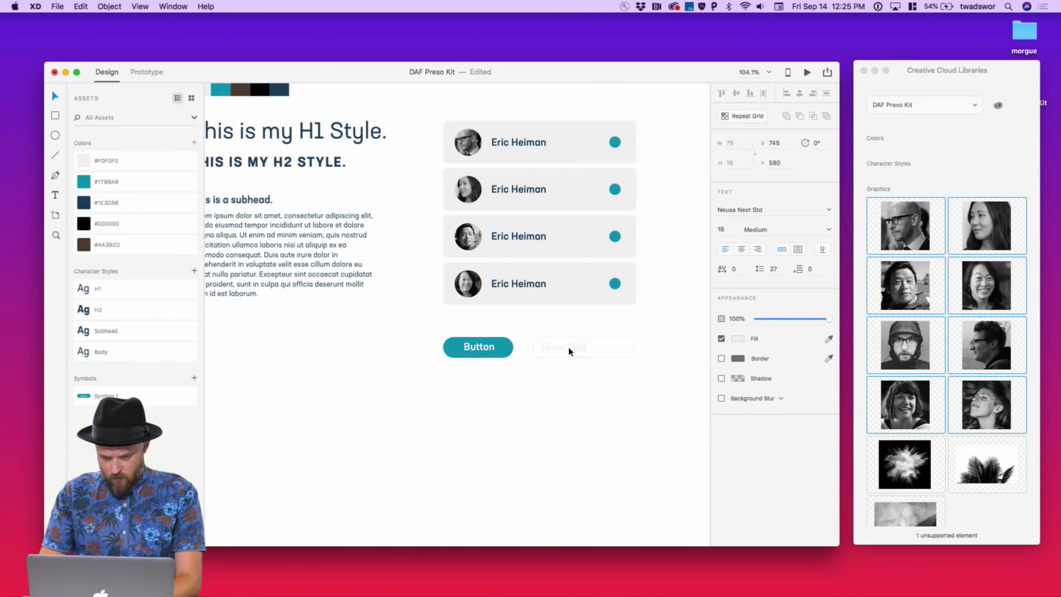
{"action": "left_click", "coordinate": [582, 378]}
{"action": "scroll", "coordinate": [581, 340], "scroll_direction": "up", "scroll_amount": 5}
{"action": "scroll", "coordinate": [580, 340], "scroll_direction": "down", "scroll_amount": 1}
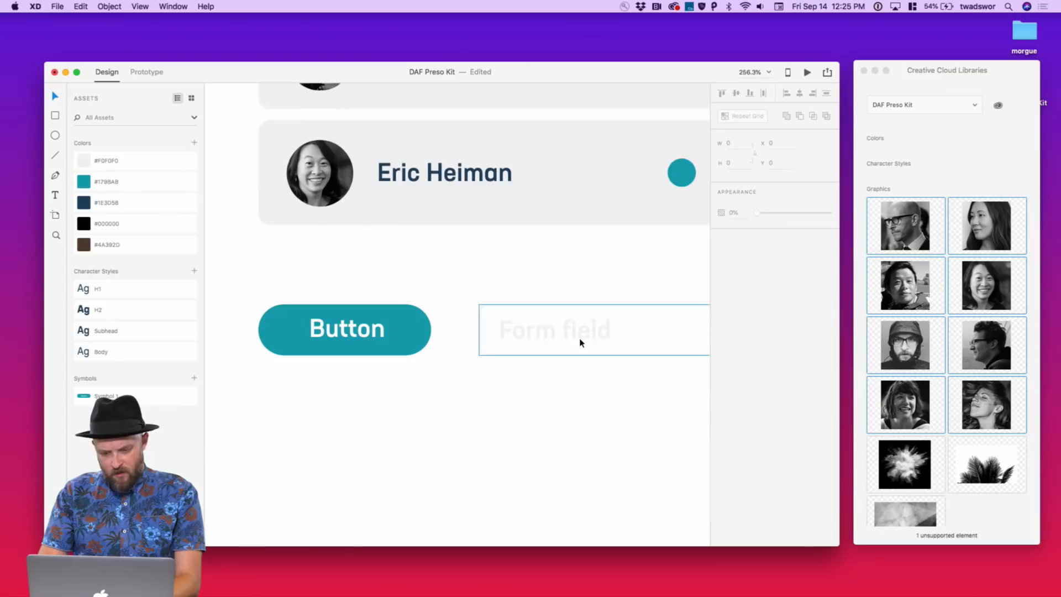
Edit the #F0F0F0 colour swatch to the darker grey #DEDEDE
{"action": "right_click", "coordinate": [87, 164]}
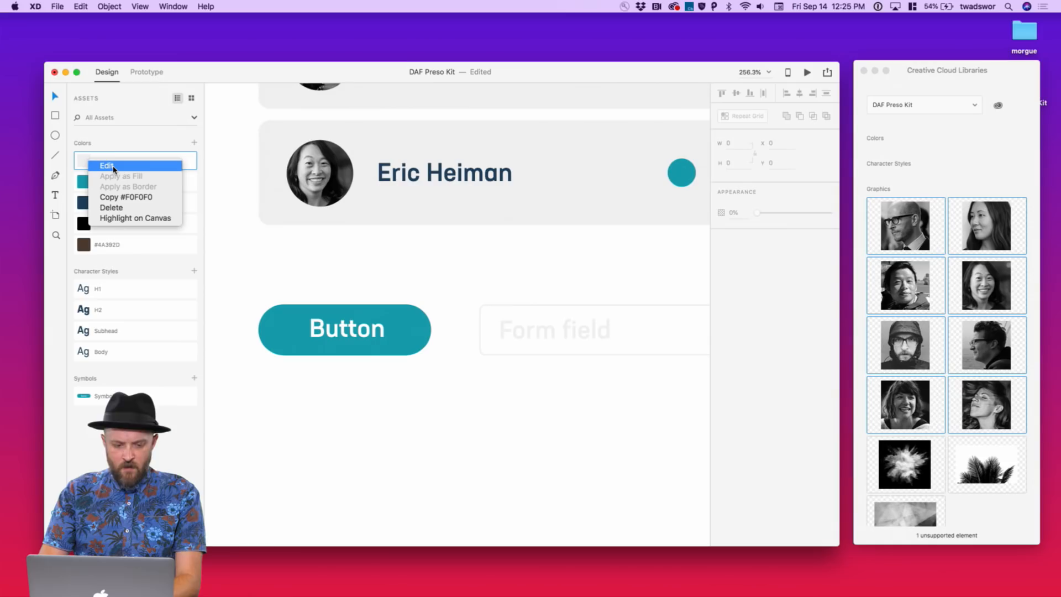
{"action": "left_click", "coordinate": [113, 167]}
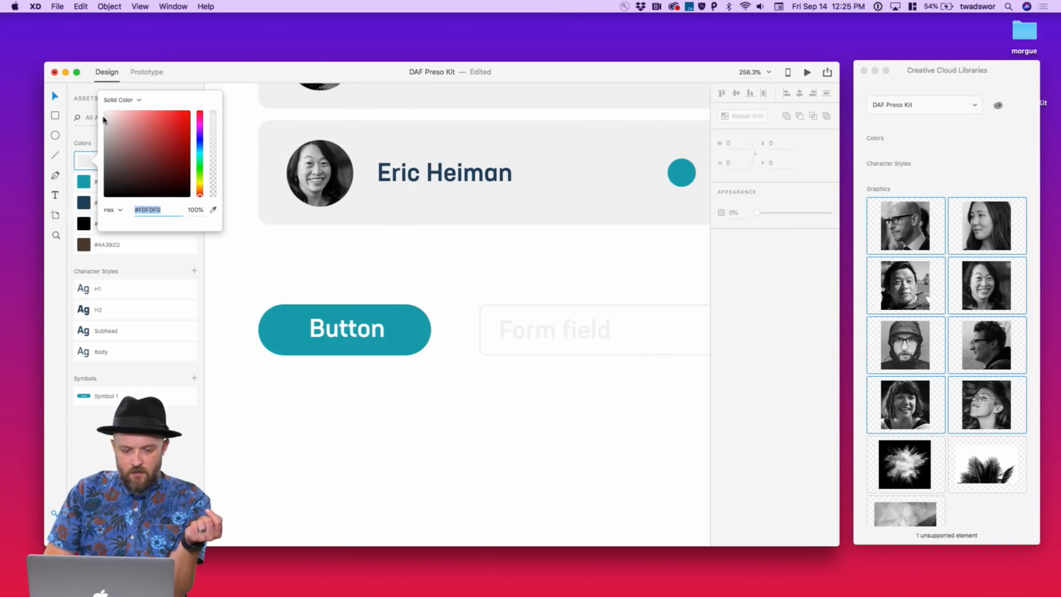
{"action": "mouse_move", "coordinate": [103, 119]}
{"action": "left_mouse_down"}
{"action": "mouse_move", "coordinate": [102, 131]}
{"action": "mouse_move", "coordinate": [100, 121]}
{"action": "left_mouse_up"}
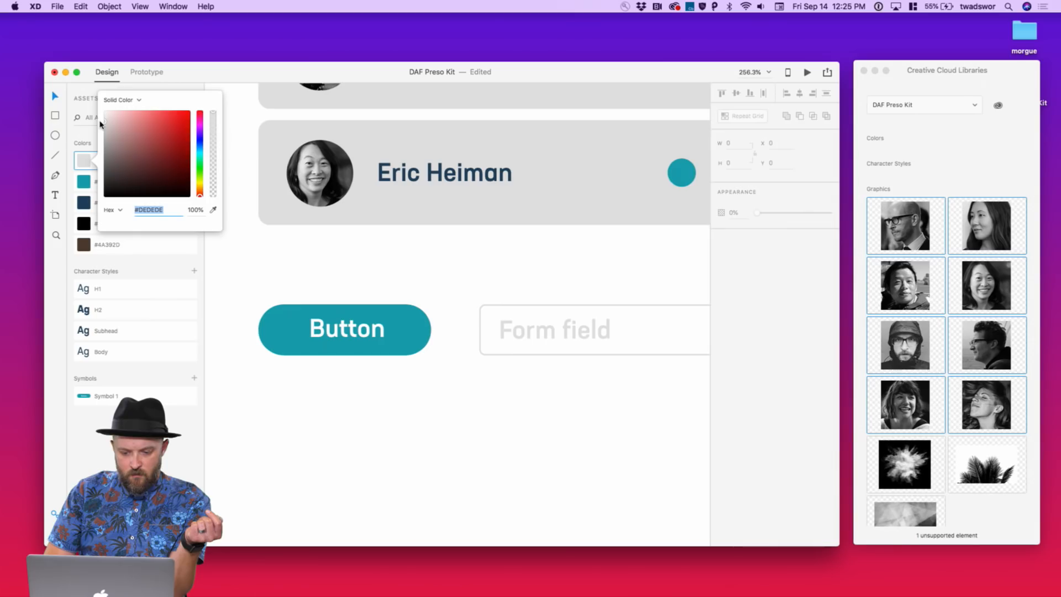
{"action": "left_click", "coordinate": [365, 329]}
Group the field rectangle and its 'Form field' label together
{"action": "left_click", "coordinate": [414, 289]}
{"action": "scroll", "coordinate": [410, 299], "scroll_direction": "down", "scroll_amount": 10}
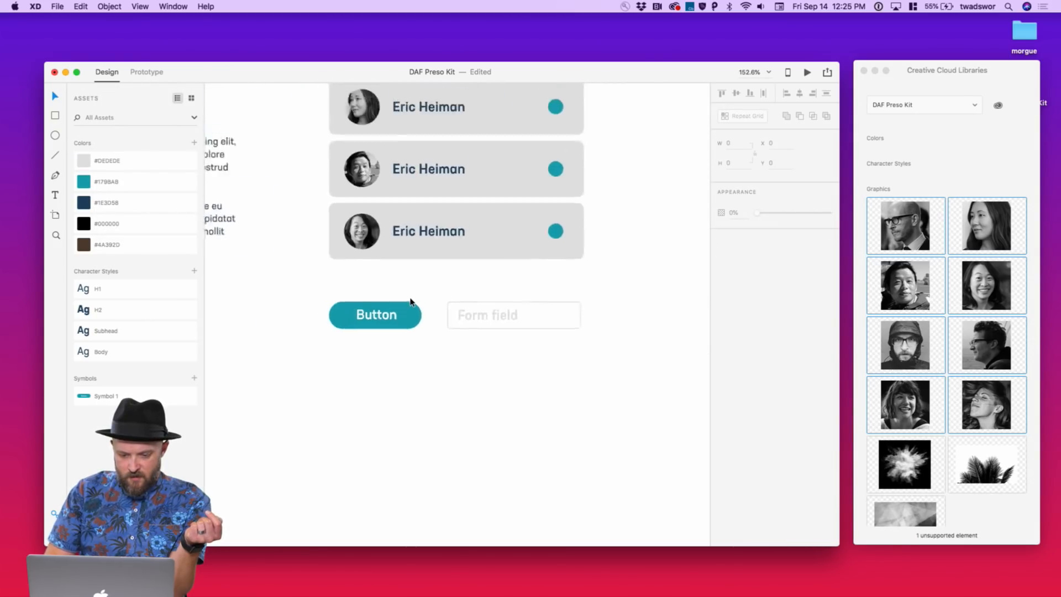
{"action": "left_click_drag", "start_coordinate": [510, 312], "coordinate": [482, 298]}
{"action": "key", "text": "super+g"}
{"action": "left_click", "coordinate": [490, 344]}
{"action": "scroll", "coordinate": [491, 346], "scroll_direction": "down", "scroll_amount": 4}
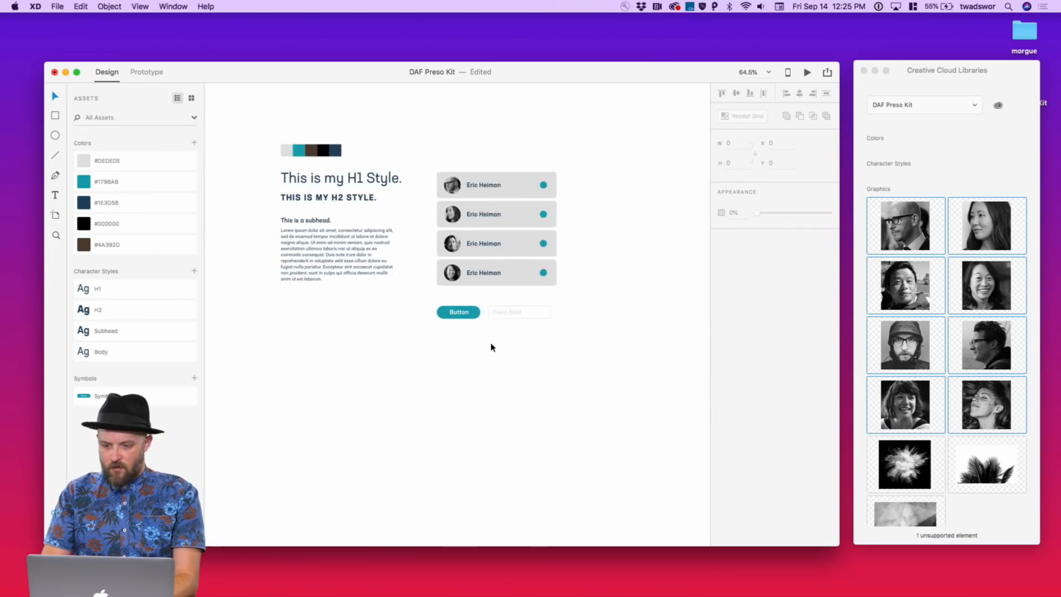
{"action": "scroll", "coordinate": [453, 275], "scroll_direction": "up", "scroll_amount": 5}
{"action": "scroll", "coordinate": [453, 276], "scroll_direction": "down", "scroll_amount": 3}
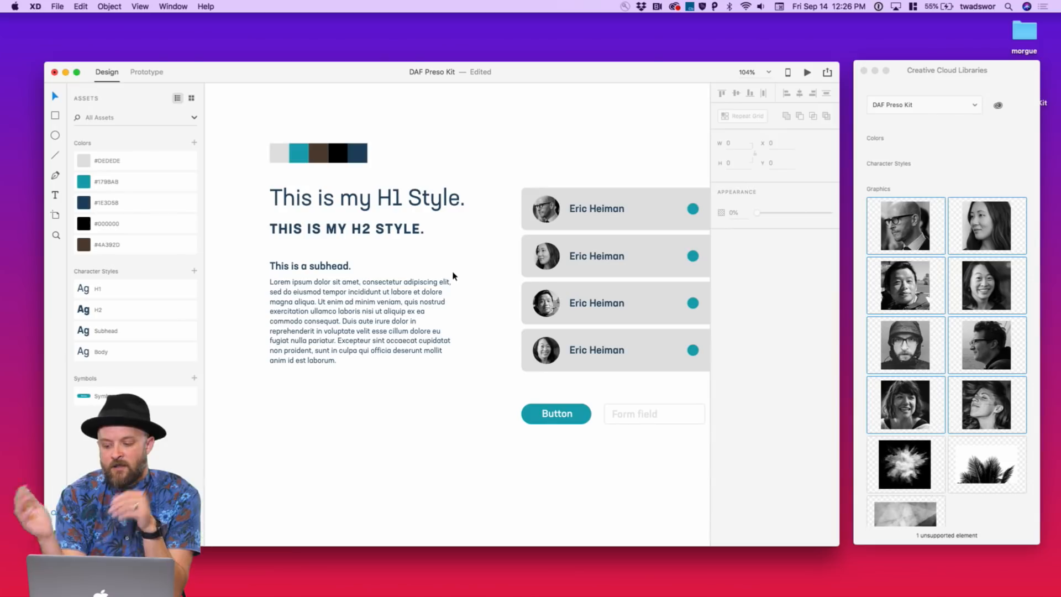
{"action": "scroll", "coordinate": [621, 400], "scroll_direction": "right", "scroll_amount": 3}
{"action": "scroll", "coordinate": [621, 400], "scroll_direction": "down", "scroll_amount": 2}
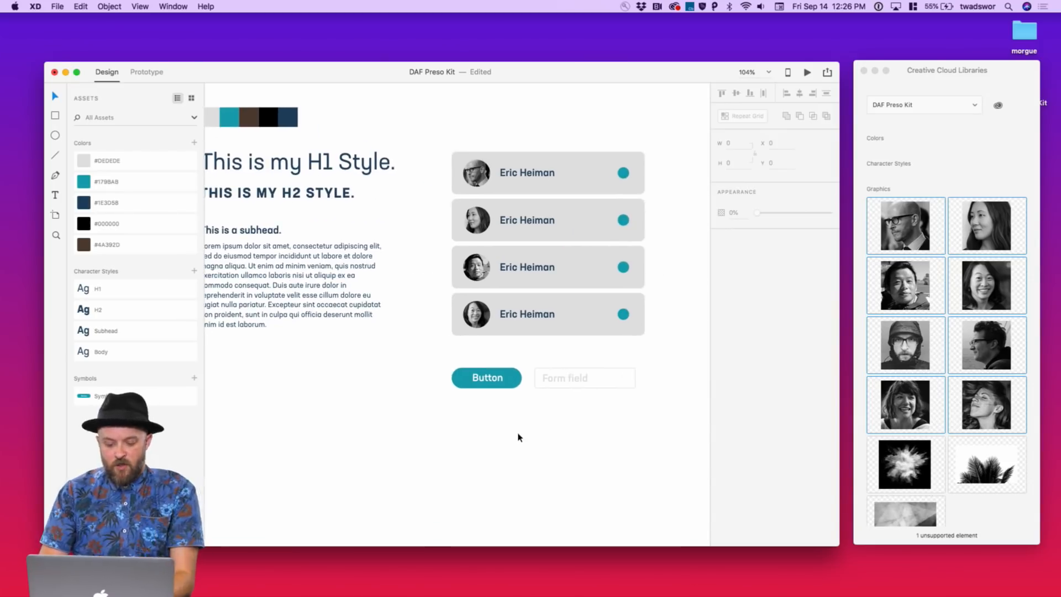
{"action": "key", "text": "r"}
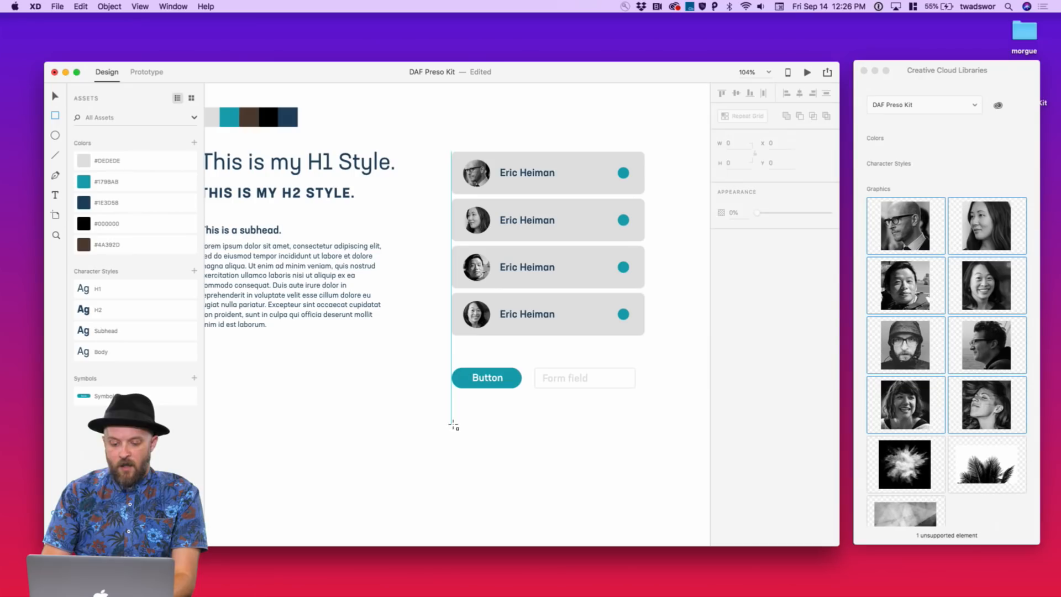
Fill a new rectangle with the CC Libraries palm-leaf graphic and place it above the person cards
{"action": "mouse_move", "coordinate": [452, 425]}
{"action": "left_mouse_down"}
{"action": "mouse_move", "coordinate": [654, 486]}
{"action": "mouse_move", "coordinate": [644, 511]}
{"action": "left_mouse_up"}
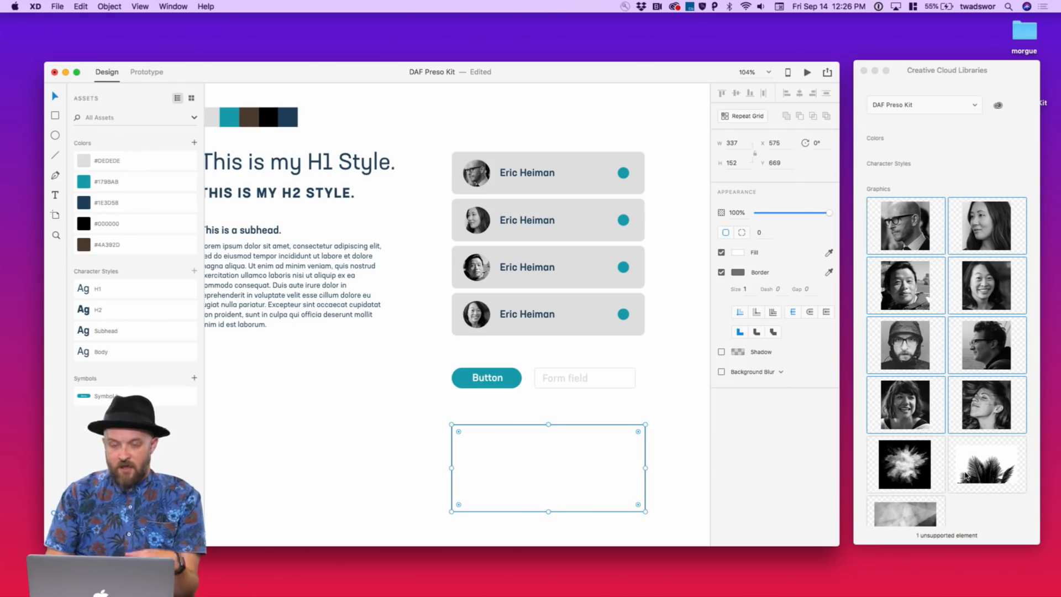
{"action": "left_click", "coordinate": [939, 470]}
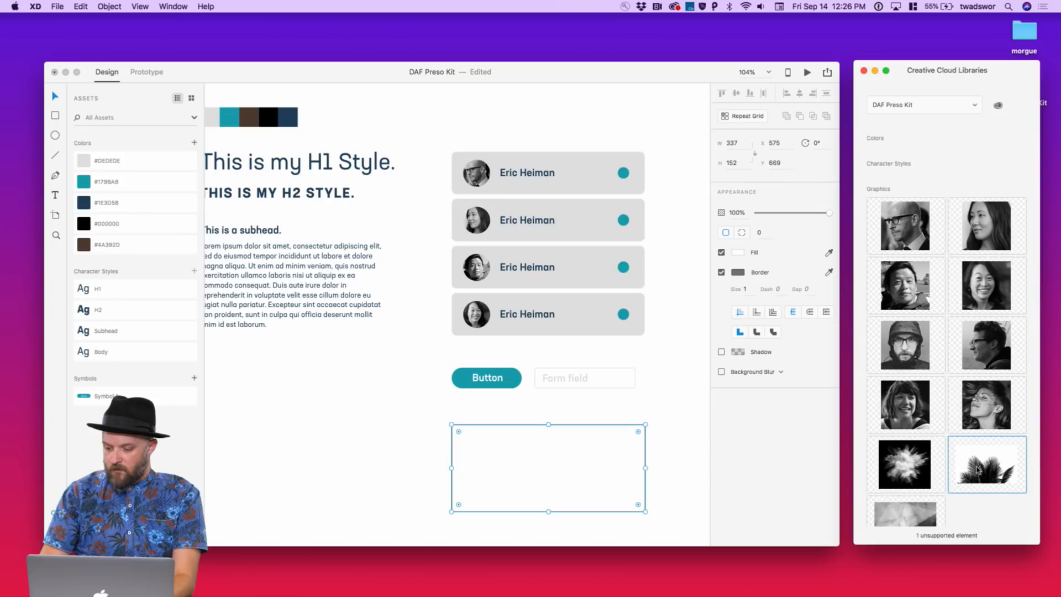
{"action": "left_click_drag", "start_coordinate": [983, 471], "coordinate": [564, 458]}
{"action": "key", "text": "super+0"}
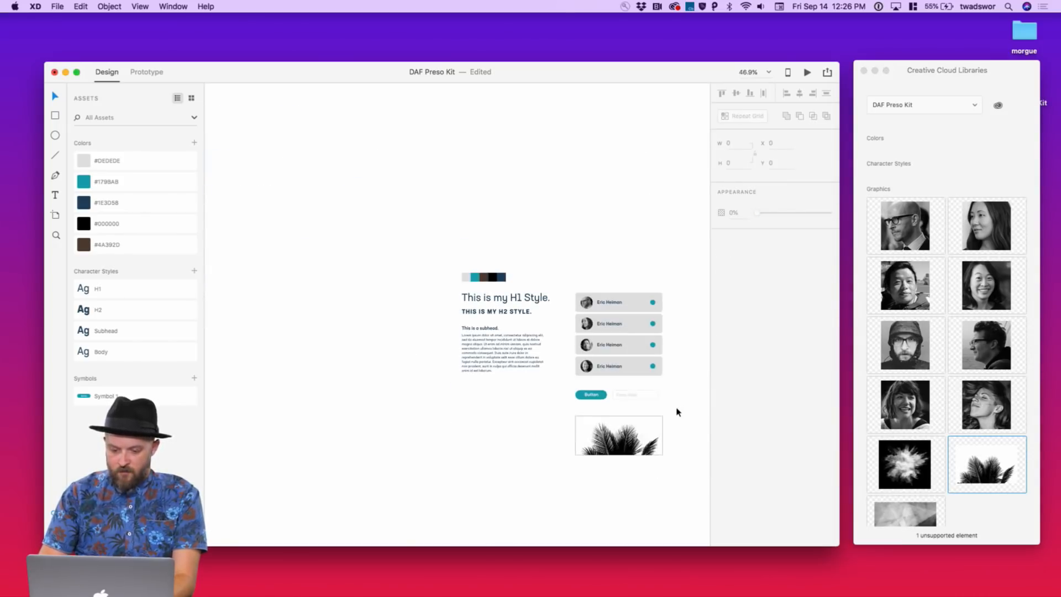
{"action": "left_click", "coordinate": [689, 304]}
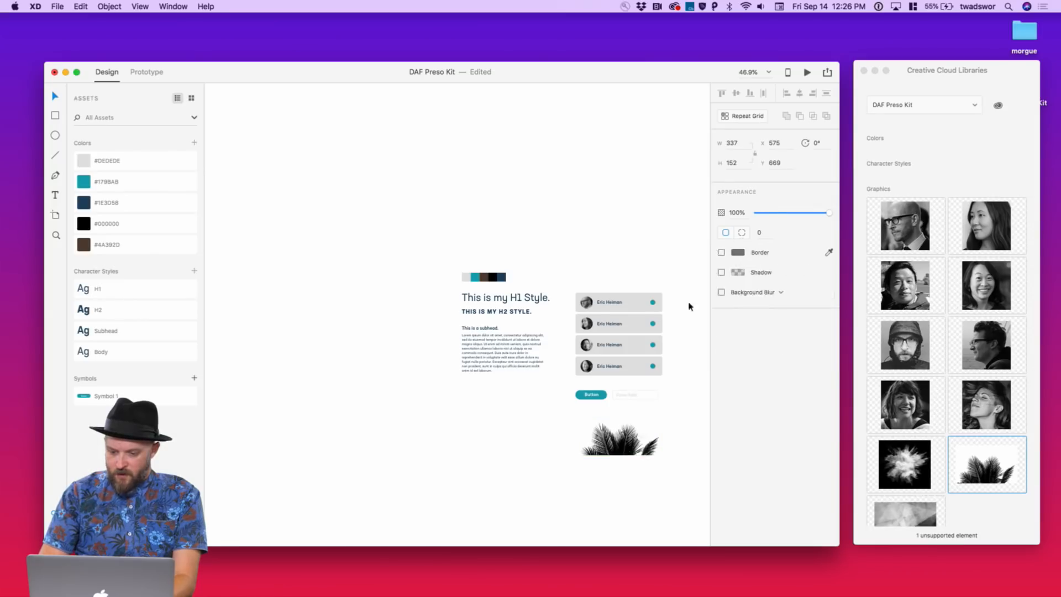
{"action": "scroll", "coordinate": [661, 390], "scroll_direction": "right", "scroll_amount": 3}
{"action": "left_click_drag", "start_coordinate": [591, 417], "coordinate": [587, 245]}
{"action": "left_click", "coordinate": [617, 284]}
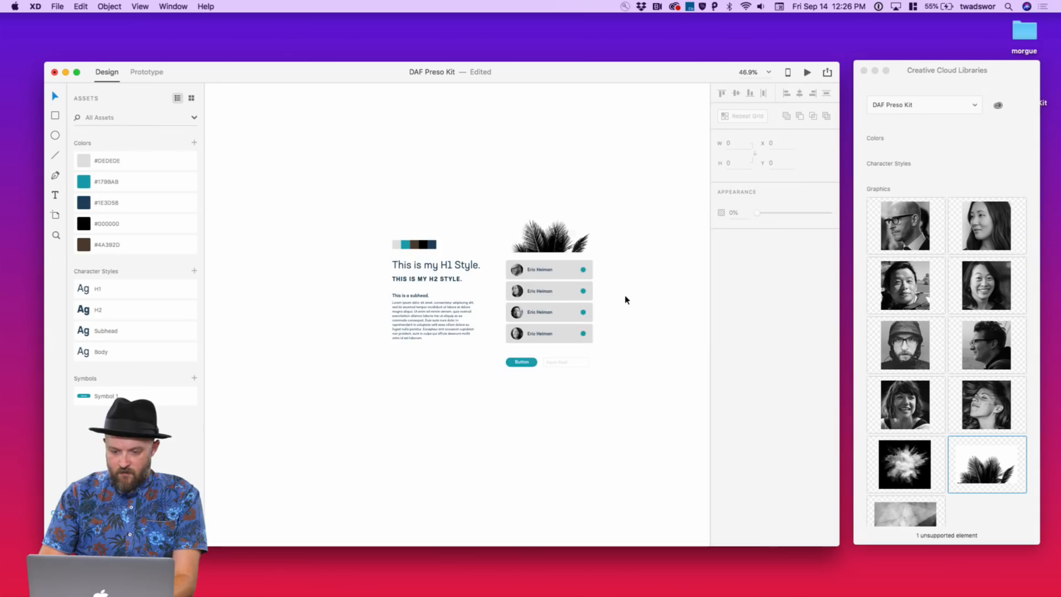
Move the swatches, headings and body text block up slightly
{"action": "scroll", "coordinate": [626, 295], "scroll_direction": "up", "scroll_amount": 5}
{"action": "scroll", "coordinate": [625, 295], "scroll_direction": "left", "scroll_amount": 3}
{"action": "scroll", "coordinate": [626, 295], "scroll_direction": "down", "scroll_amount": 2}
{"action": "scroll", "coordinate": [626, 295], "scroll_direction": "down", "scroll_amount": 2}
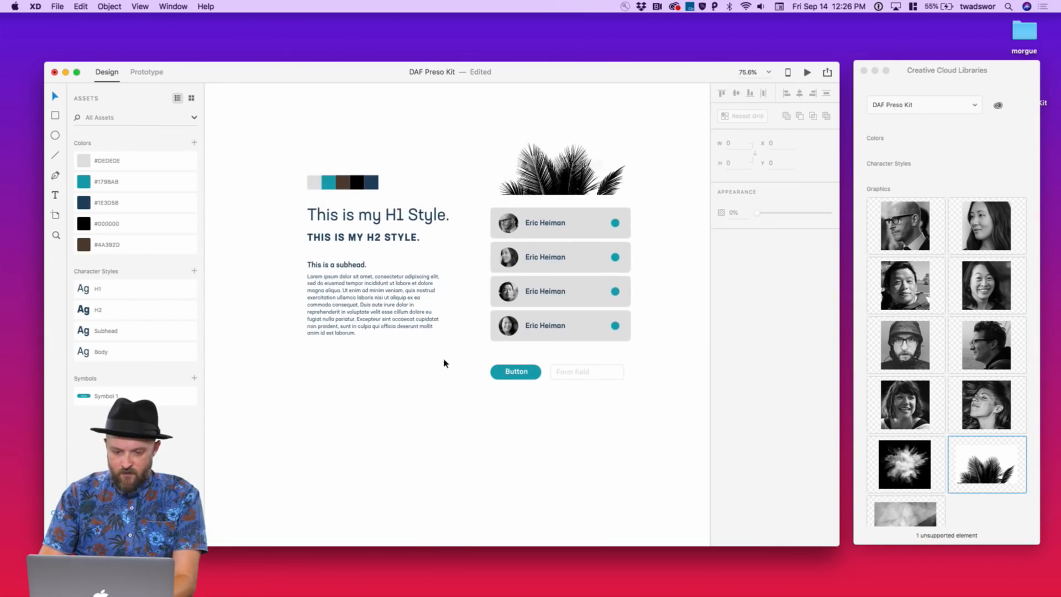
{"action": "left_click_drag", "start_coordinate": [445, 363], "coordinate": [305, 137]}
{"action": "mouse_move", "coordinate": [362, 217]}
{"action": "left_mouse_down"}
{"action": "mouse_move", "coordinate": [362, 198]}
{"action": "mouse_move", "coordinate": [360, 227]}
{"action": "mouse_move", "coordinate": [360, 215]}
{"action": "left_mouse_up"}
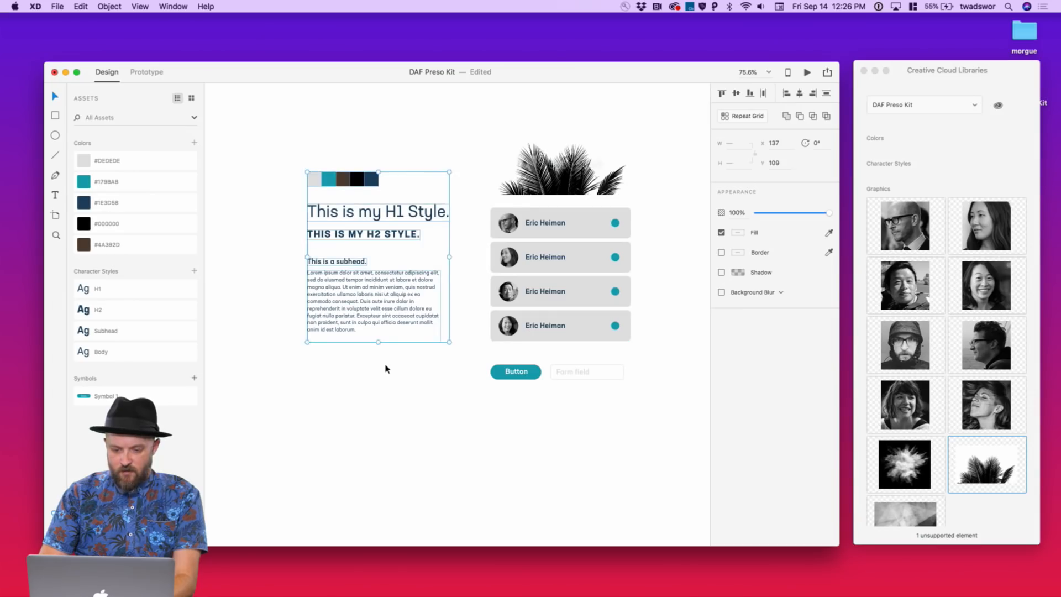
{"action": "left_click", "coordinate": [385, 368]}
{"action": "scroll", "coordinate": [386, 370], "scroll_direction": "up", "scroll_amount": 5}
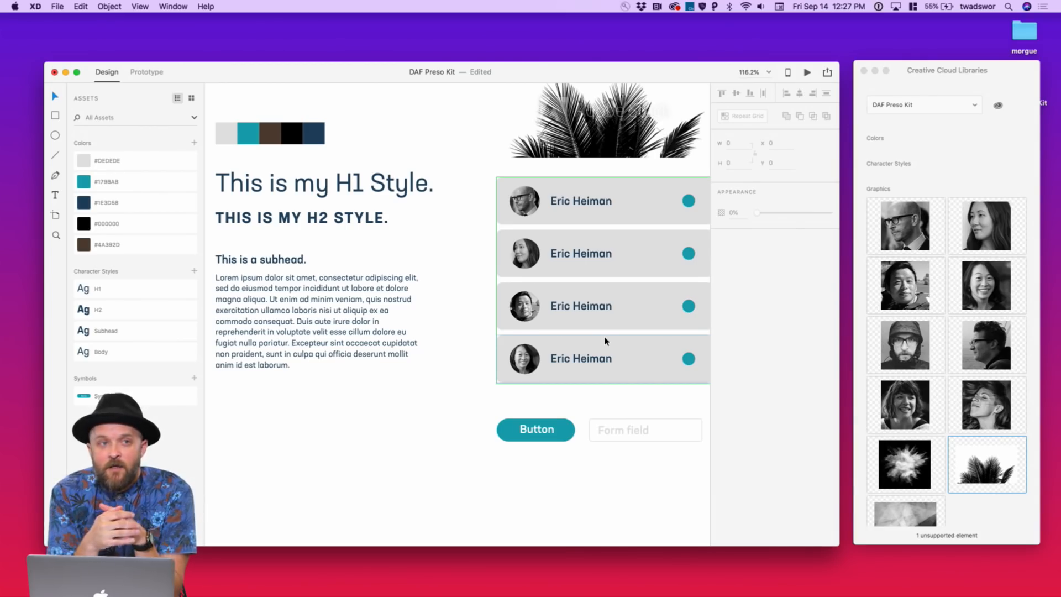
{"action": "scroll", "coordinate": [452, 443], "scroll_direction": "right", "scroll_amount": 4}
{"action": "scroll", "coordinate": [452, 443], "scroll_direction": "down", "scroll_amount": 3}
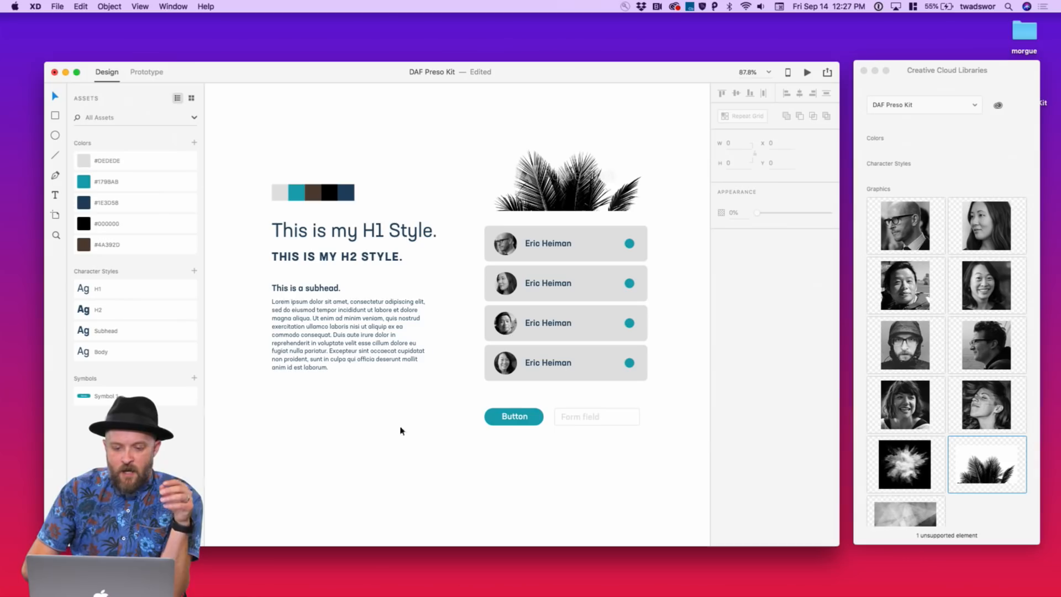
Switch to the XD resources page in Safari
{"action": "left_click", "coordinate": [55, 6]}
{"action": "mouse_move", "coordinate": [80, 41]}
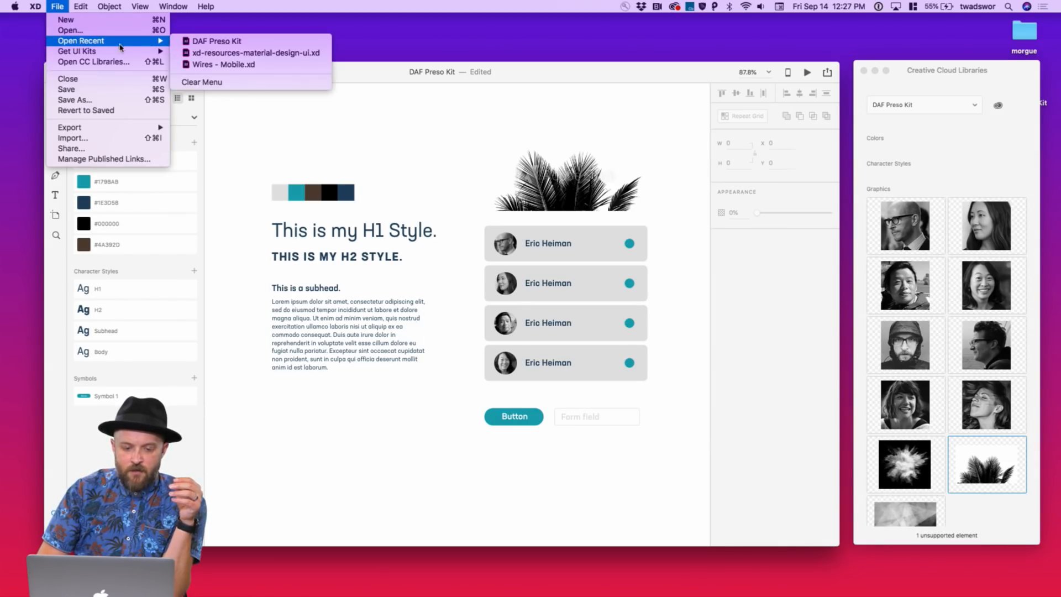
{"action": "mouse_move", "coordinate": [122, 54]}
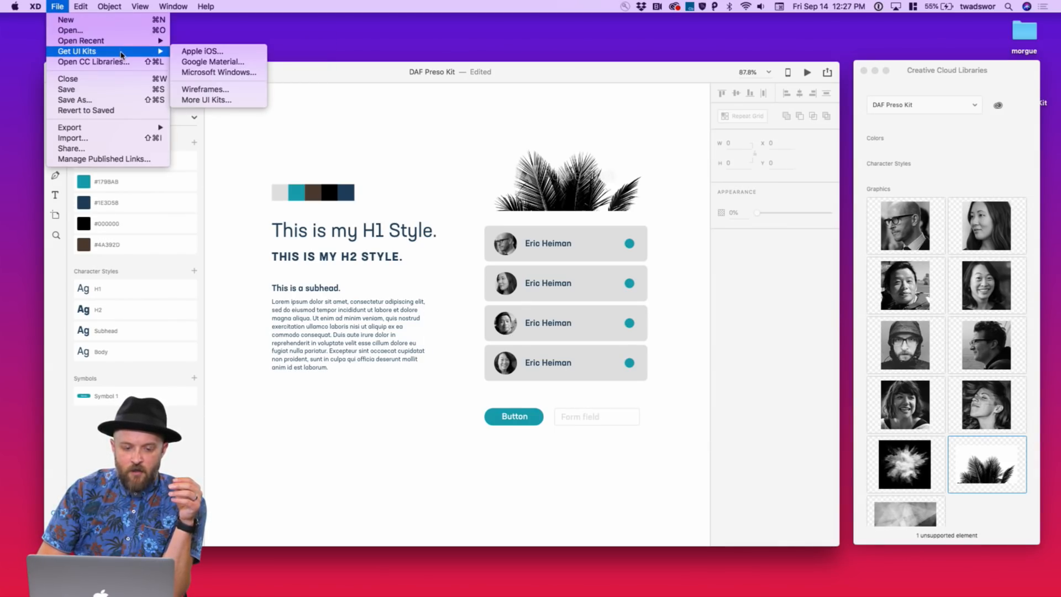
{"action": "left_click", "coordinate": [245, 214]}
{"action": "key", "text": "ctrl+Right"}
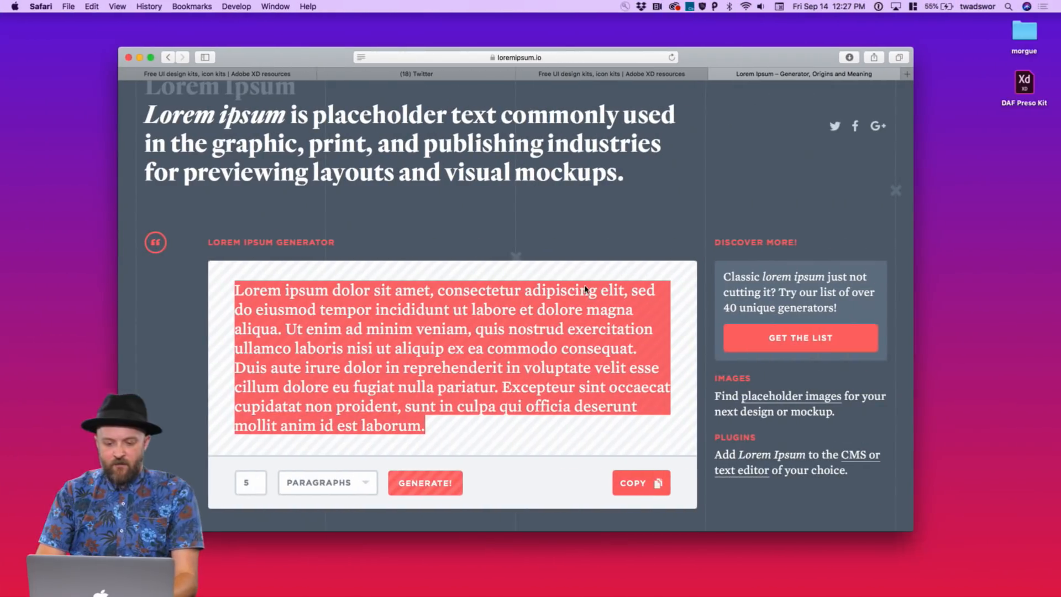
{"action": "left_click", "coordinate": [554, 77]}
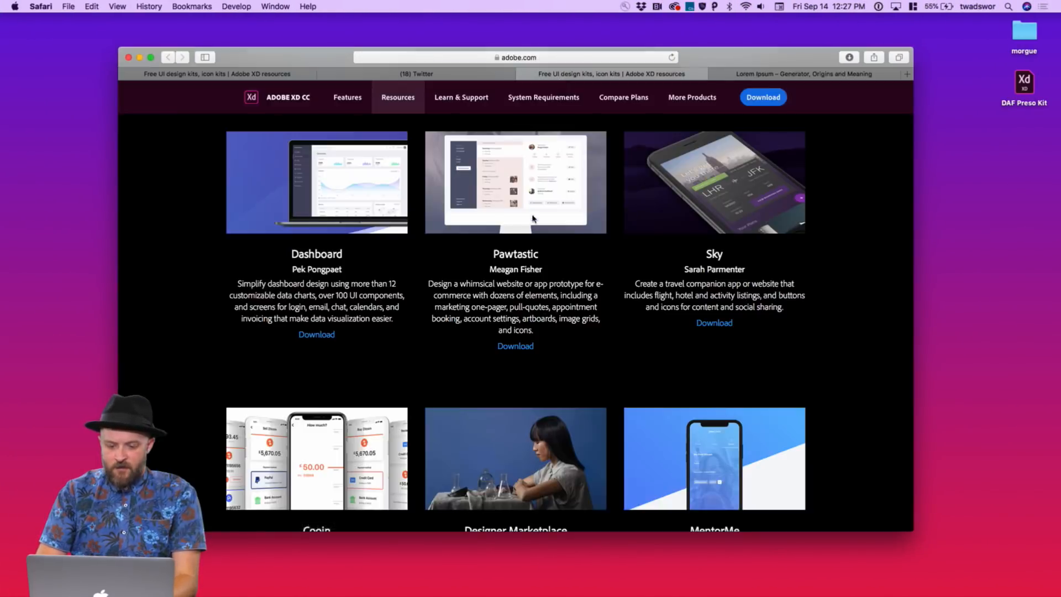
{"action": "scroll", "coordinate": [532, 217], "scroll_direction": "up", "scroll_amount": 5}
{"action": "scroll", "coordinate": [532, 217], "scroll_direction": "up", "scroll_amount": 2}
Open Wires - Mobile.xd from the downloaded wireframe kits folder
{"action": "left_click", "coordinate": [849, 57]}
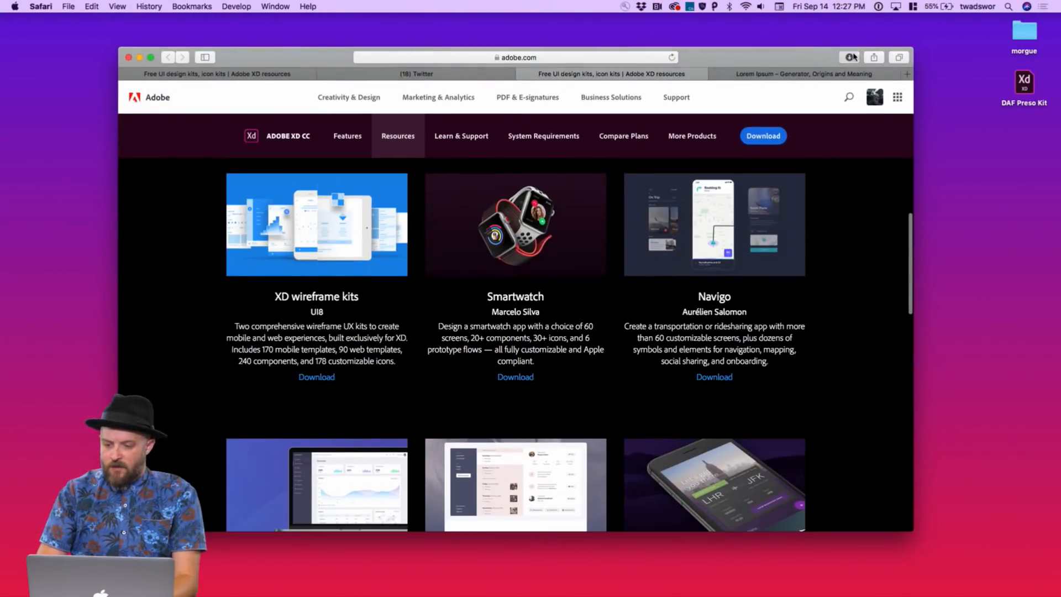
{"action": "double_click", "coordinate": [782, 107]}
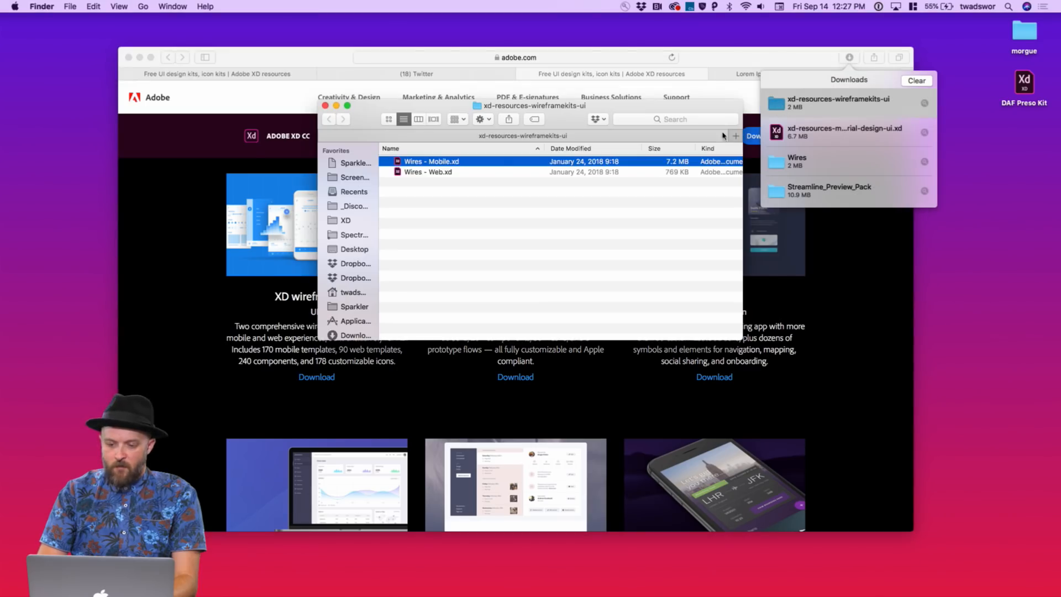
{"action": "double_click", "coordinate": [397, 163]}
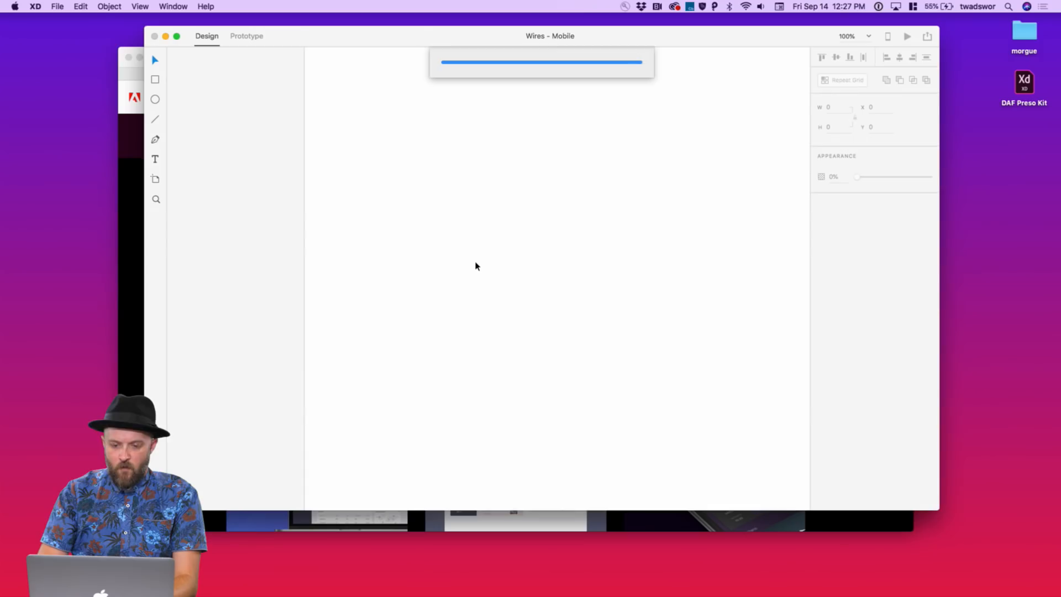
Copy the toggle-row repeat grid from the UI Elements - Controls artboard and return to DAF Preso Kit
{"action": "scroll", "coordinate": [569, 166], "scroll_direction": "up", "scroll_amount": 10}
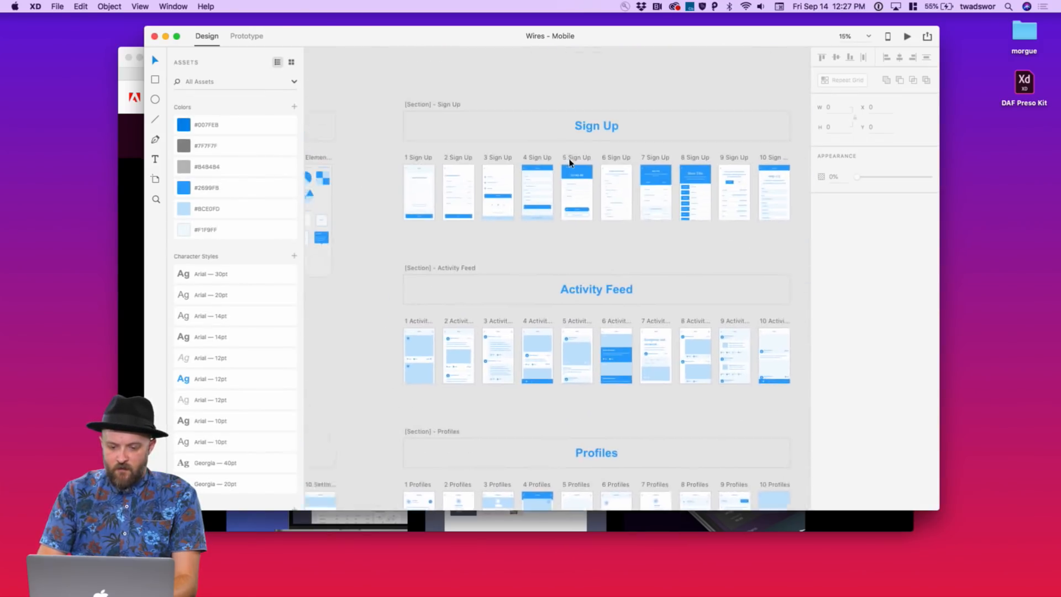
{"action": "scroll", "coordinate": [570, 187], "scroll_direction": "right", "scroll_amount": 10}
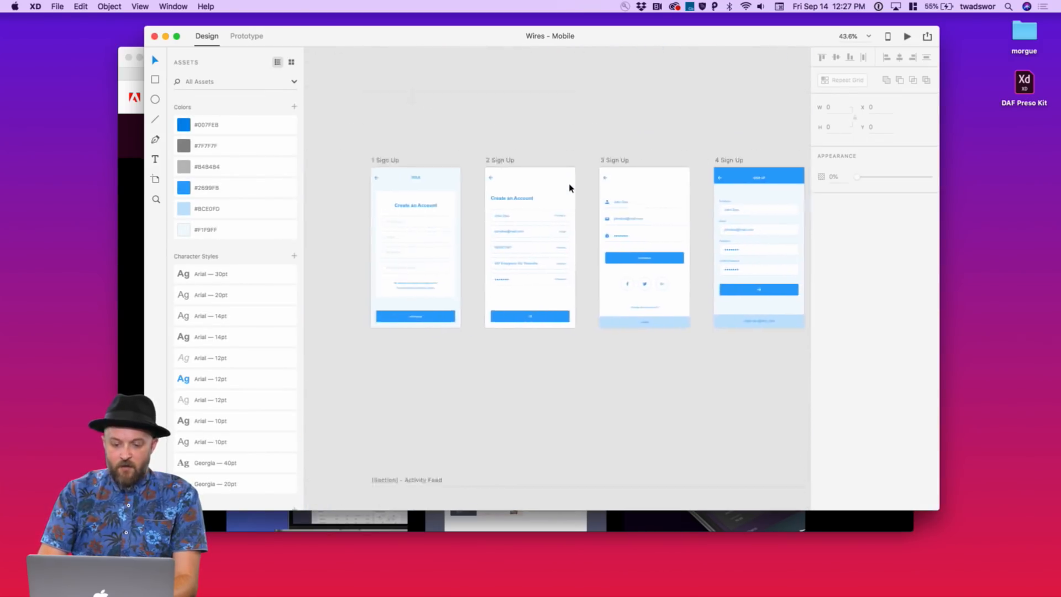
{"action": "scroll", "coordinate": [569, 188], "scroll_direction": "up", "scroll_amount": 5}
{"action": "scroll", "coordinate": [570, 187], "scroll_direction": "down", "scroll_amount": 5}
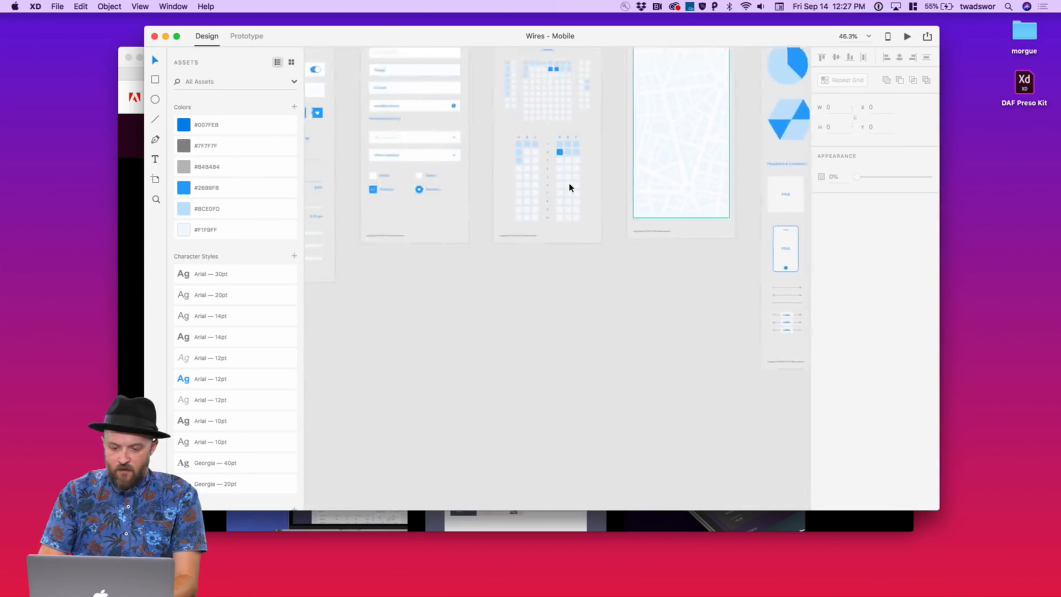
{"action": "scroll", "coordinate": [568, 185], "scroll_direction": "left", "scroll_amount": 10}
{"action": "scroll", "coordinate": [534, 224], "scroll_direction": "left", "scroll_amount": 5}
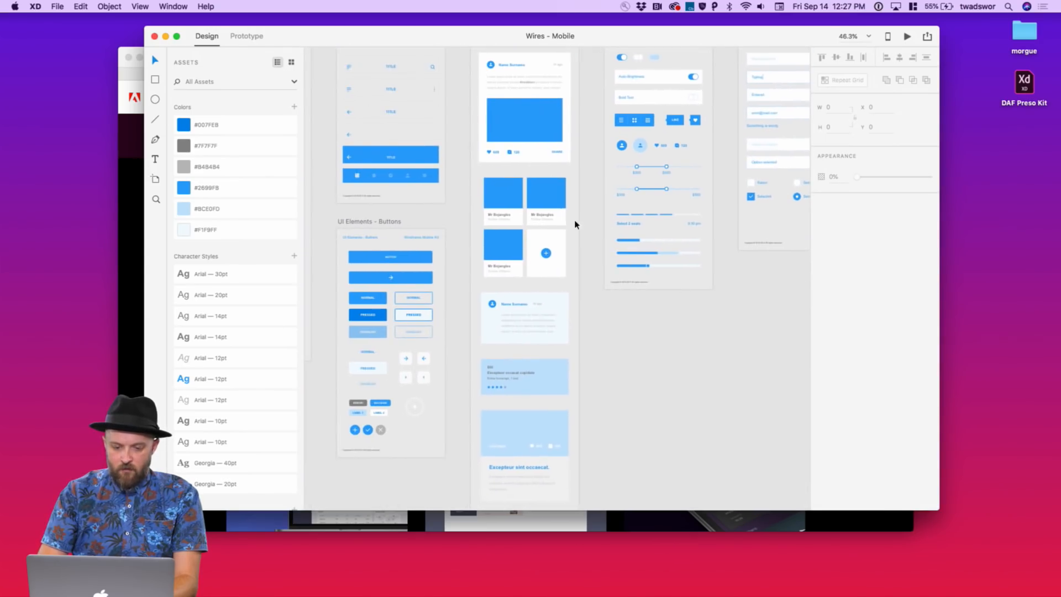
{"action": "scroll", "coordinate": [452, 228], "scroll_direction": "left", "scroll_amount": 15}
{"action": "scroll", "coordinate": [452, 228], "scroll_direction": "down", "scroll_amount": 2}
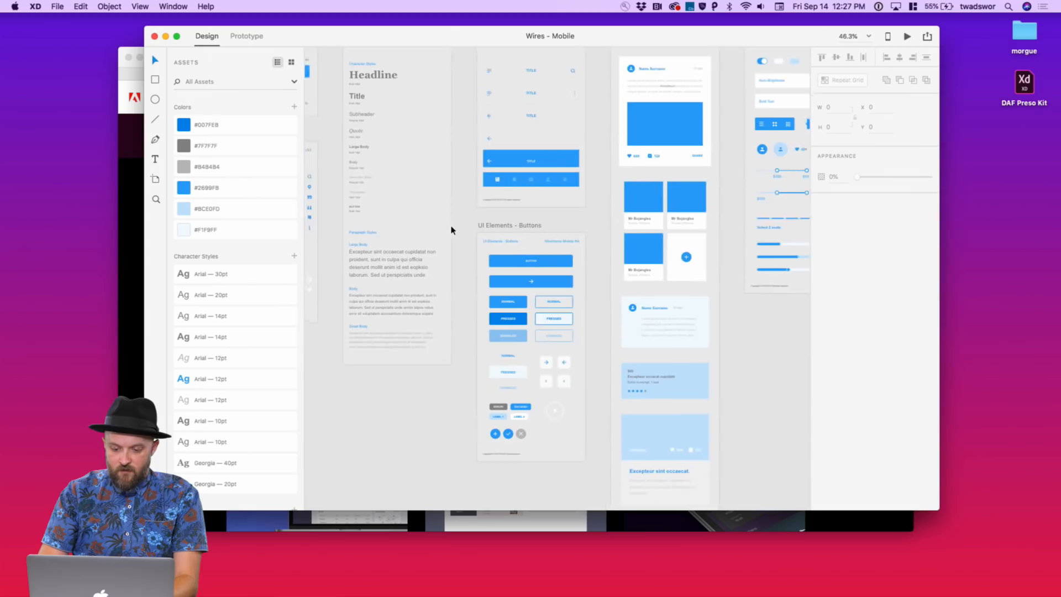
{"action": "scroll", "coordinate": [452, 230], "scroll_direction": "right", "scroll_amount": 16}
{"action": "scroll", "coordinate": [452, 230], "scroll_direction": "up", "scroll_amount": 8}
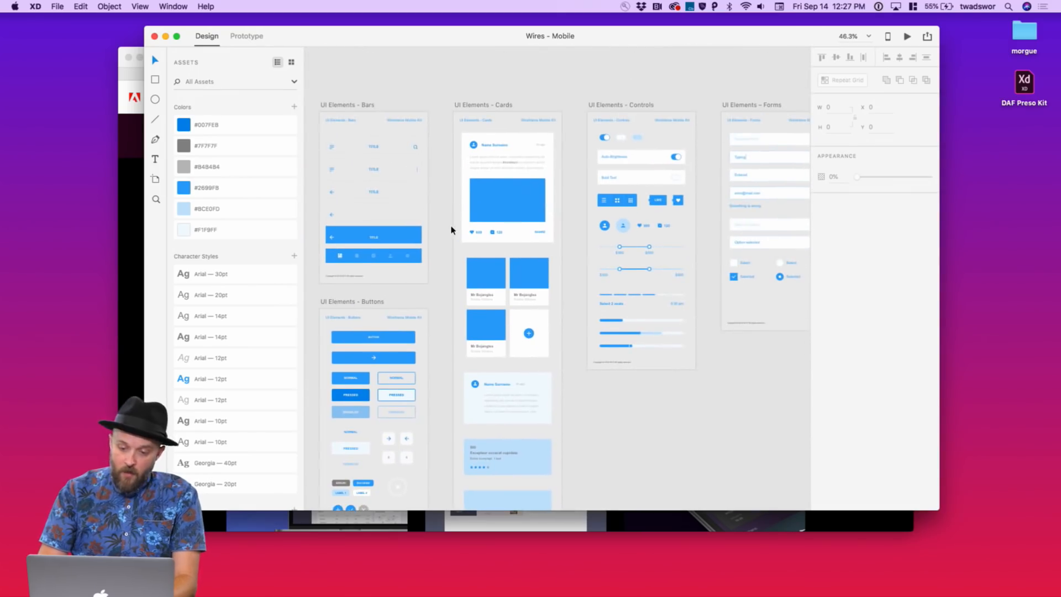
{"action": "left_click", "coordinate": [662, 177]}
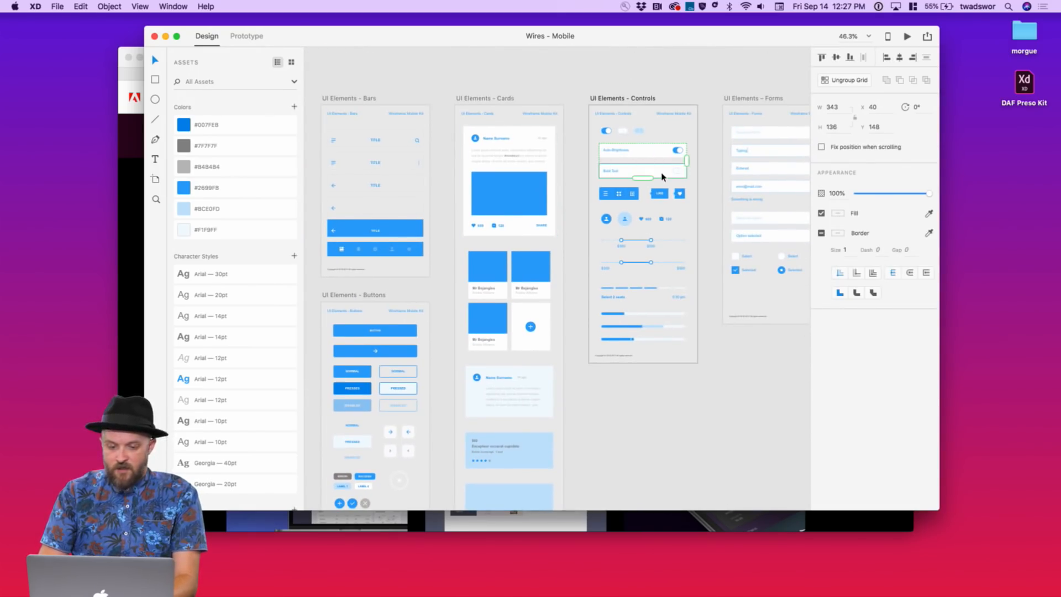
{"action": "key", "text": "ctrl+Left"}
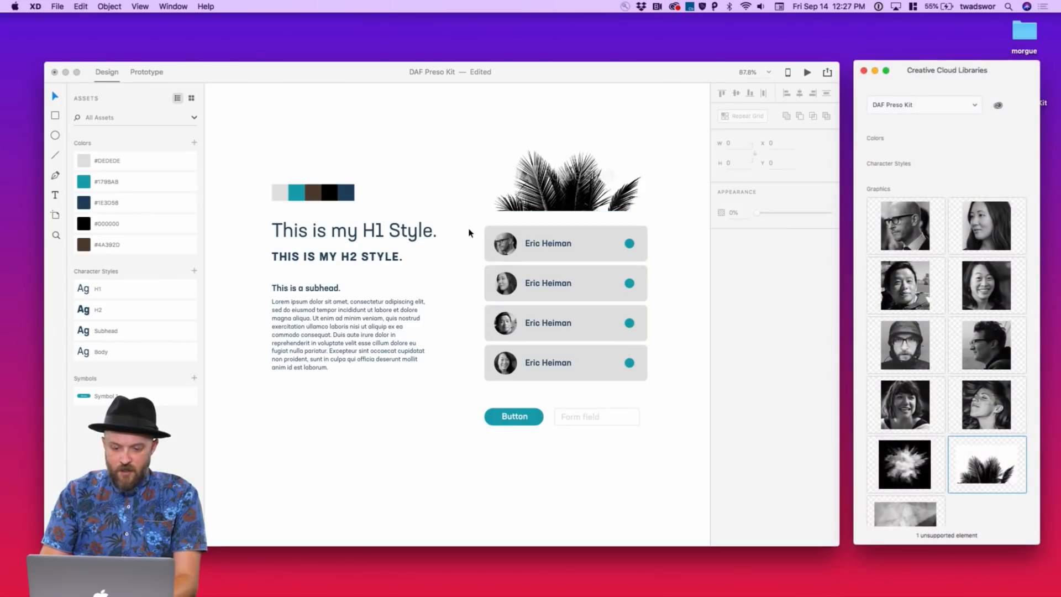
Paste the toggle rows and position them below the body text
{"action": "scroll", "coordinate": [469, 232], "scroll_direction": "down", "scroll_amount": 5}
{"action": "key", "text": "super+v"}
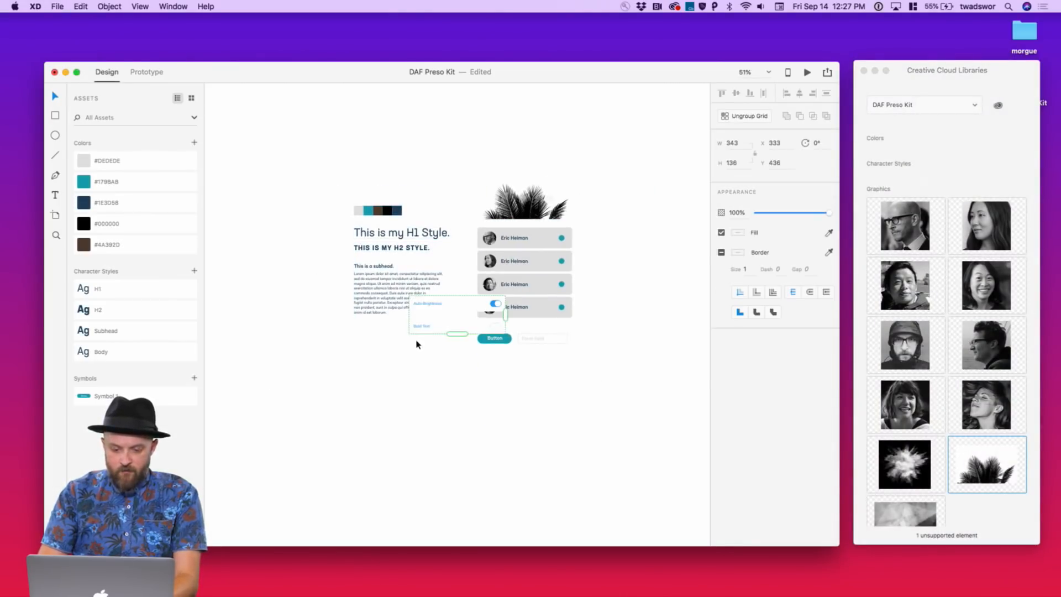
{"action": "left_click_drag", "start_coordinate": [447, 309], "coordinate": [394, 348]}
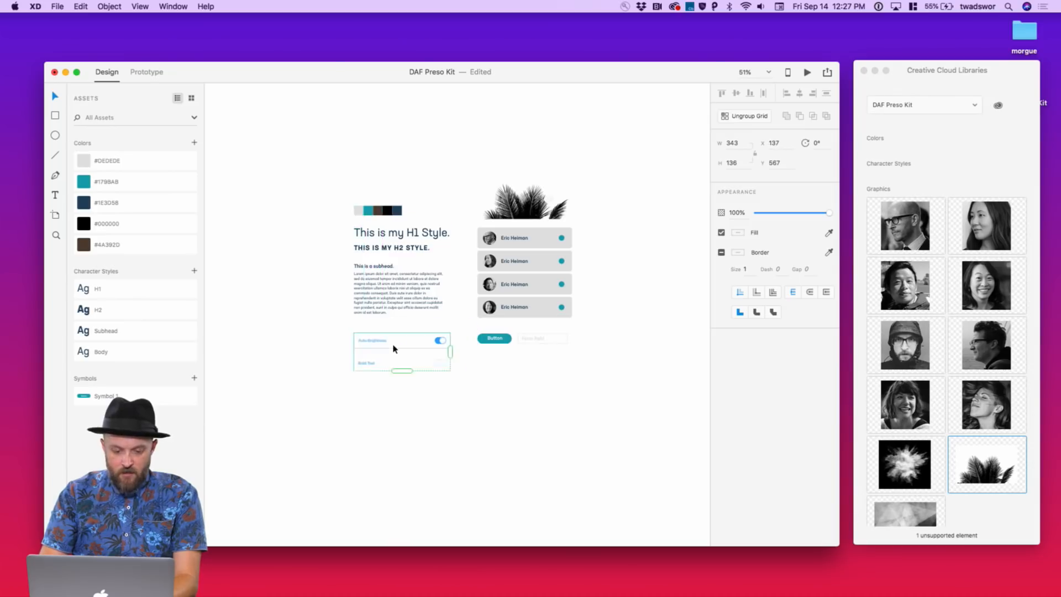
{"action": "scroll", "coordinate": [394, 349], "scroll_direction": "up", "scroll_amount": 5}
Apply the Subhead character style to the Auto-Brightness and Bold Text labels
{"action": "double_click", "coordinate": [353, 337]}
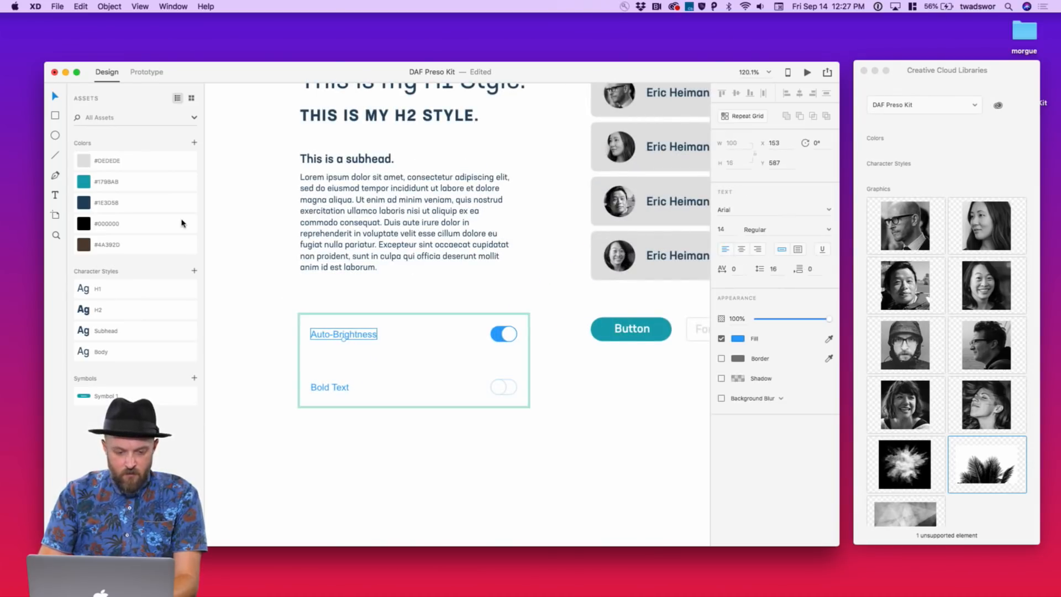
{"action": "left_click", "coordinate": [87, 331]}
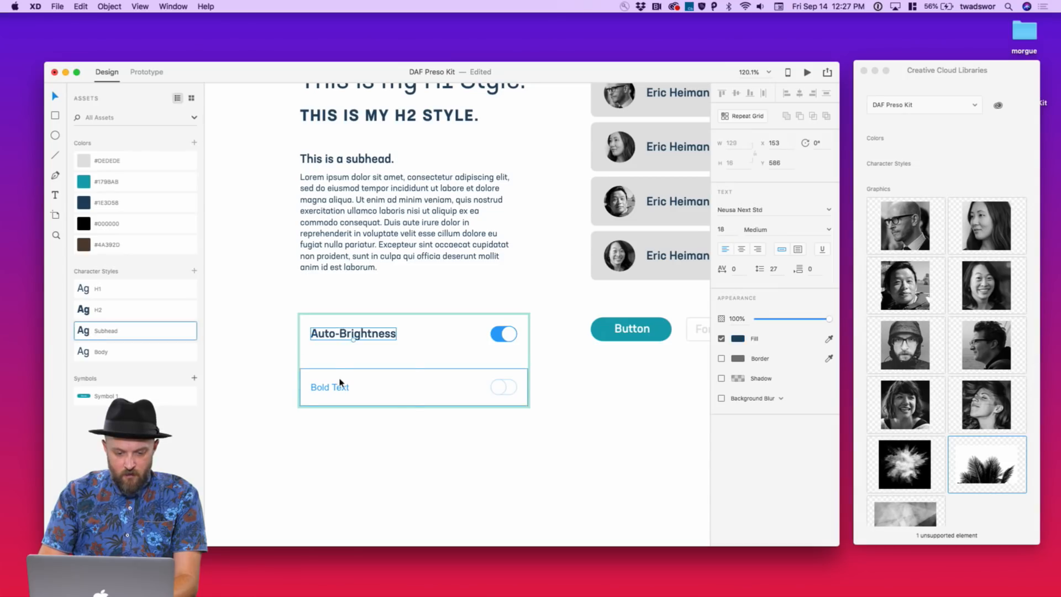
{"action": "left_click", "coordinate": [341, 388]}
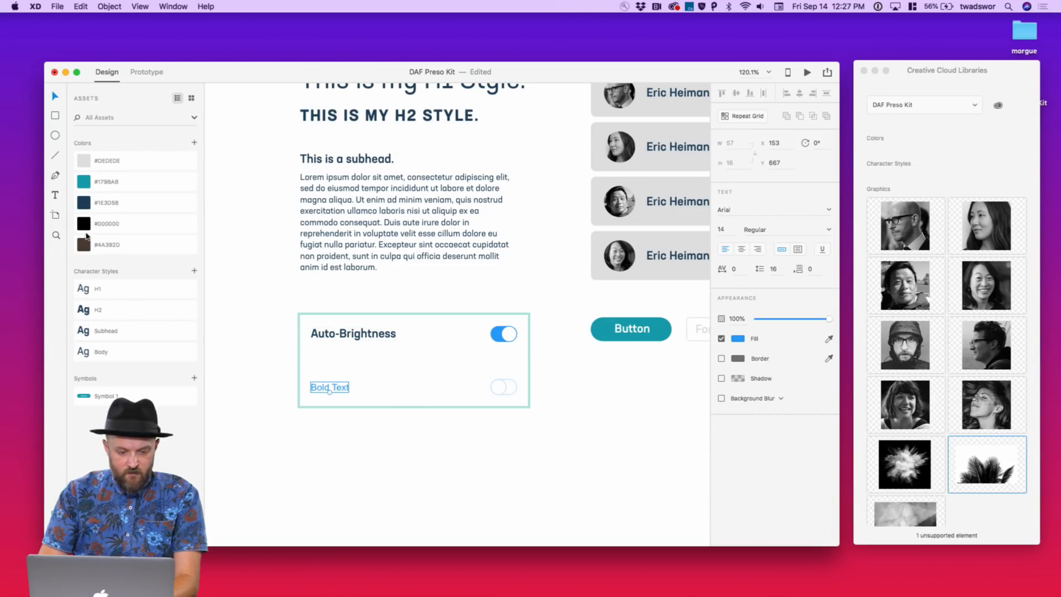
{"action": "left_click", "coordinate": [84, 331]}
Fill the Auto-Brightness toggle knob and track with teal #1798AB
{"action": "left_click", "coordinate": [500, 337]}
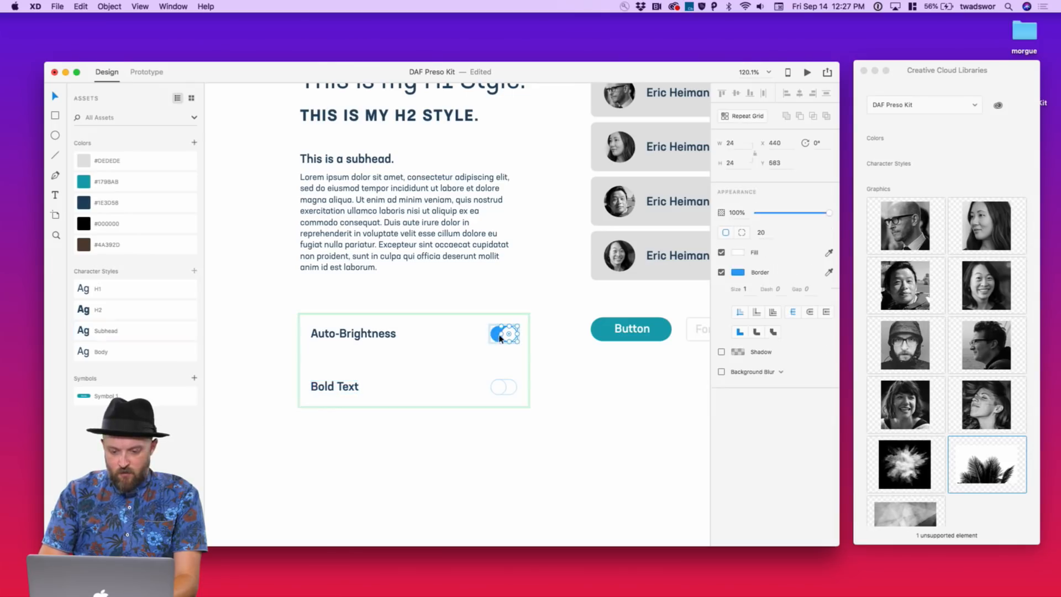
{"action": "left_click", "coordinate": [84, 184]}
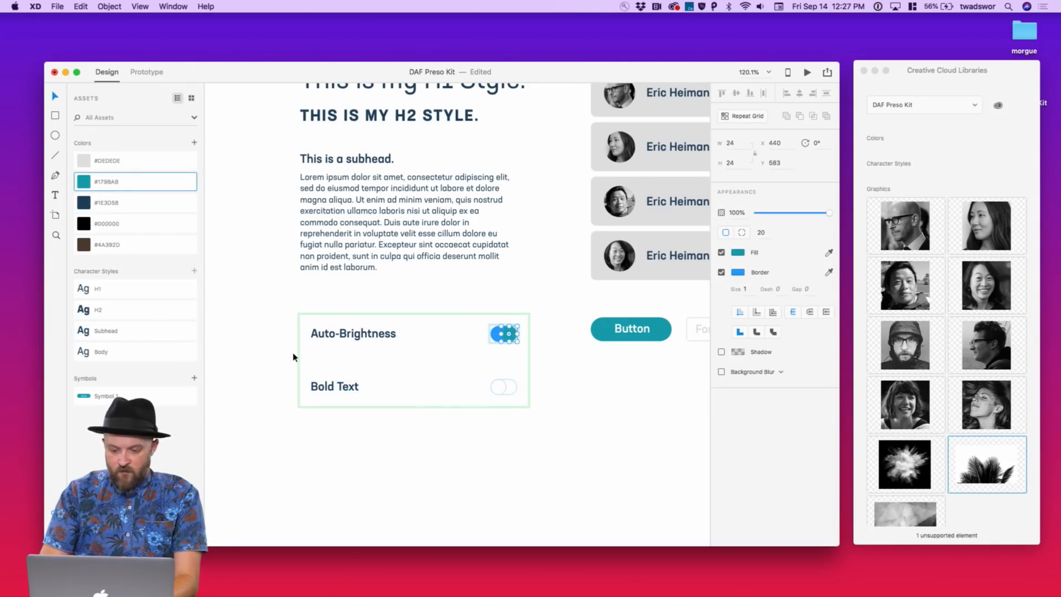
{"action": "left_click", "coordinate": [494, 334]}
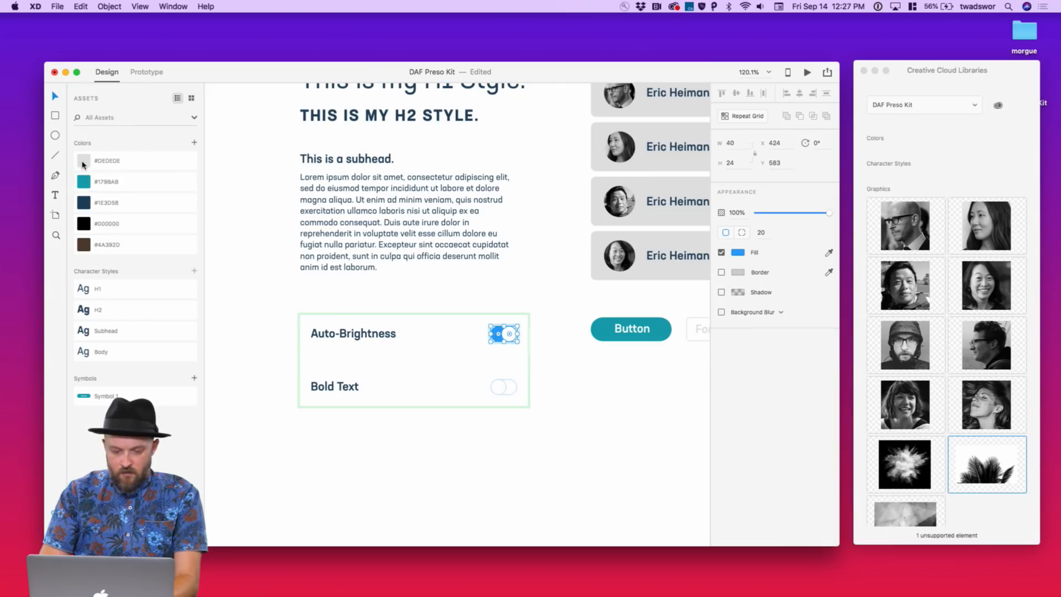
{"action": "left_click", "coordinate": [86, 186]}
{"action": "left_click", "coordinate": [592, 385]}
{"action": "scroll", "coordinate": [592, 386], "scroll_direction": "down", "scroll_amount": 3}
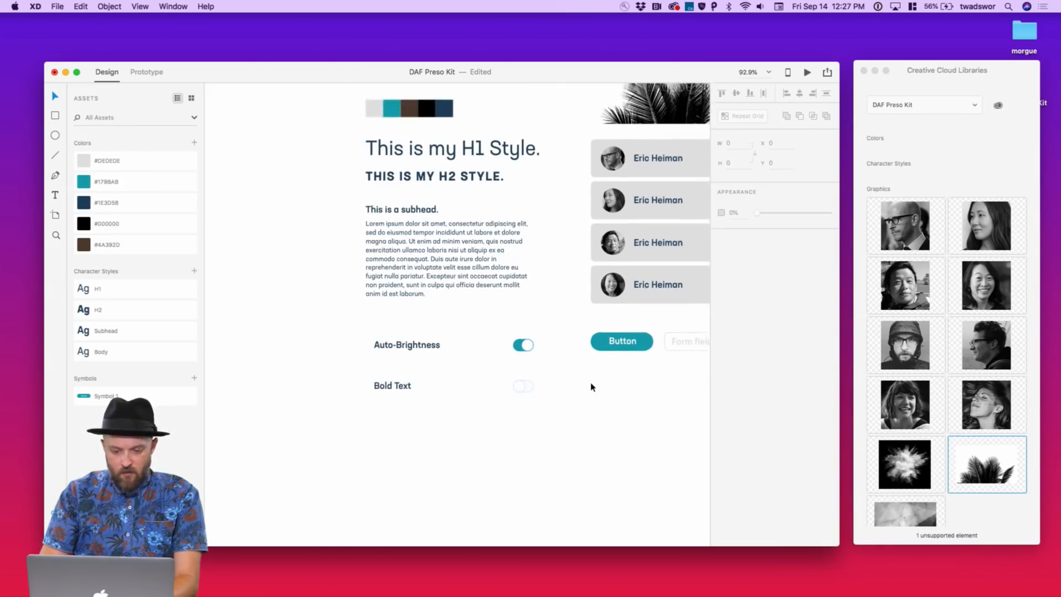
{"action": "scroll", "coordinate": [591, 385], "scroll_direction": "right", "scroll_amount": 1}
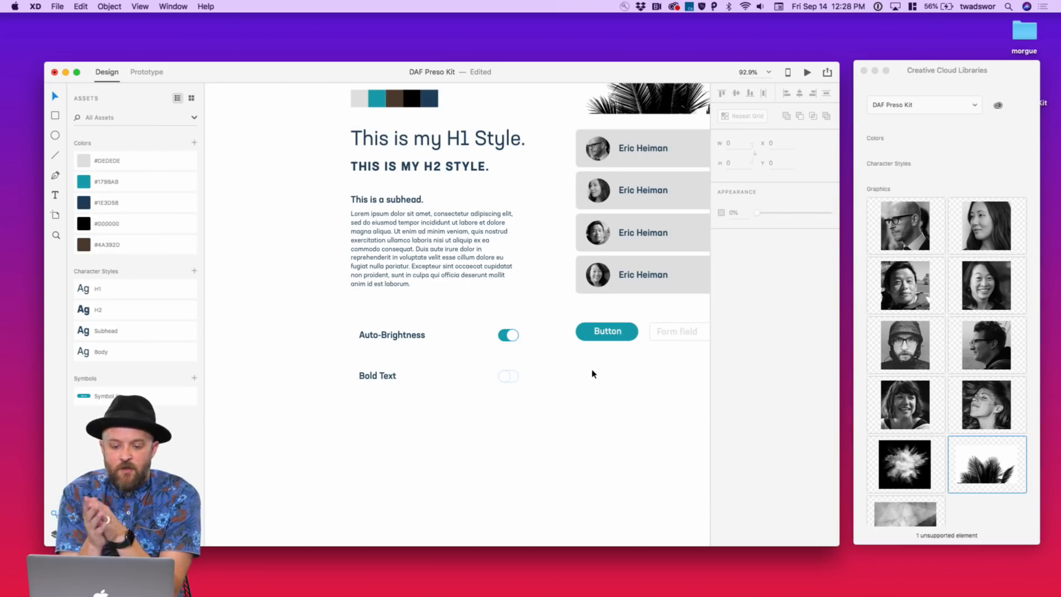
{"action": "scroll", "coordinate": [592, 374], "scroll_direction": "up", "scroll_amount": 2}
{"action": "scroll", "coordinate": [593, 374], "scroll_direction": "right", "scroll_amount": 2}
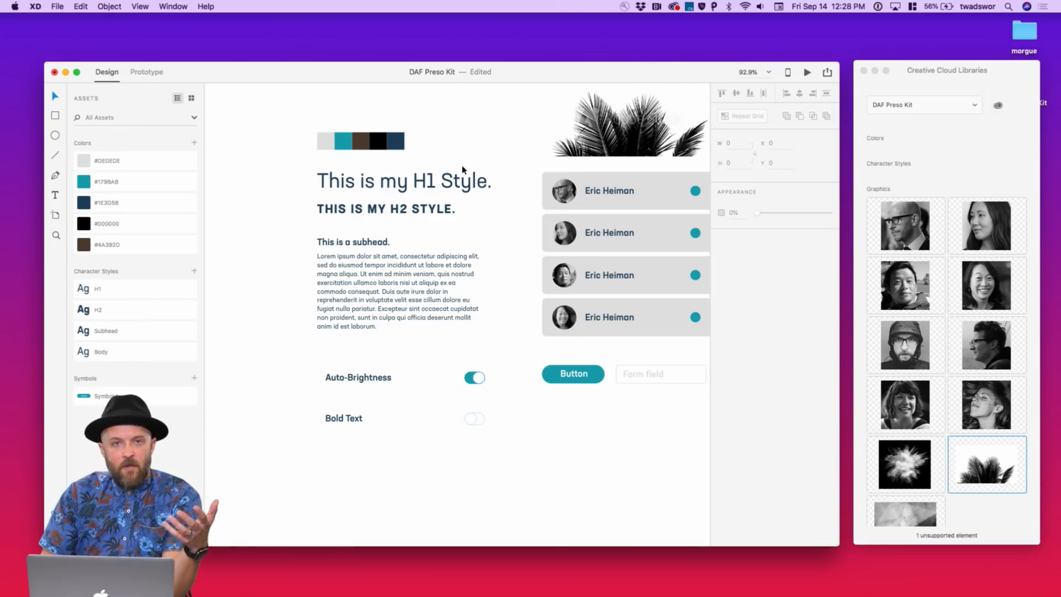
{"action": "scroll", "coordinate": [462, 168], "scroll_direction": "up", "scroll_amount": 5}
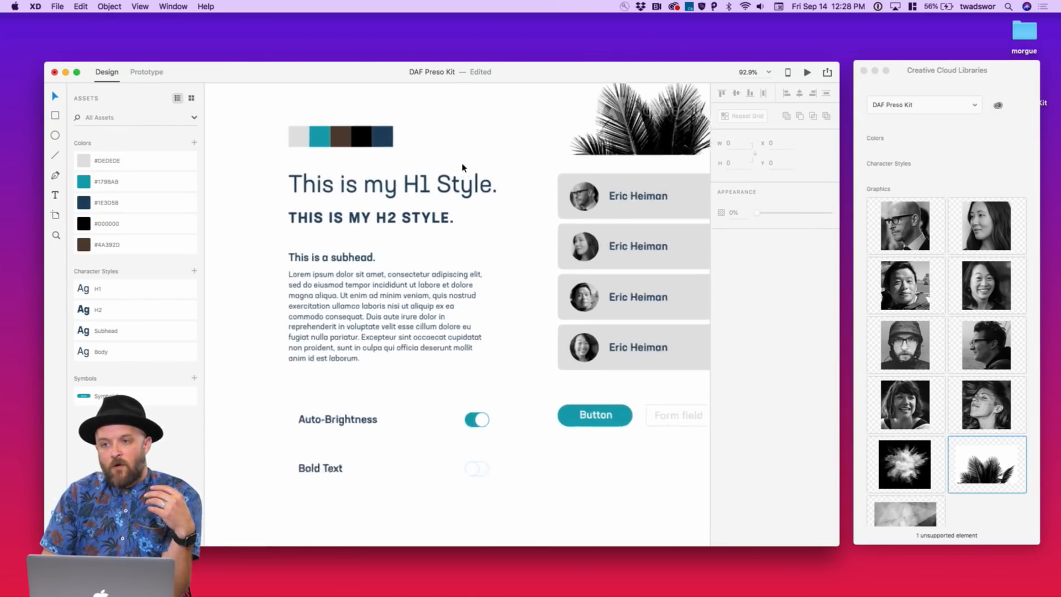
{"action": "scroll", "coordinate": [462, 168], "scroll_direction": "down", "scroll_amount": 1}
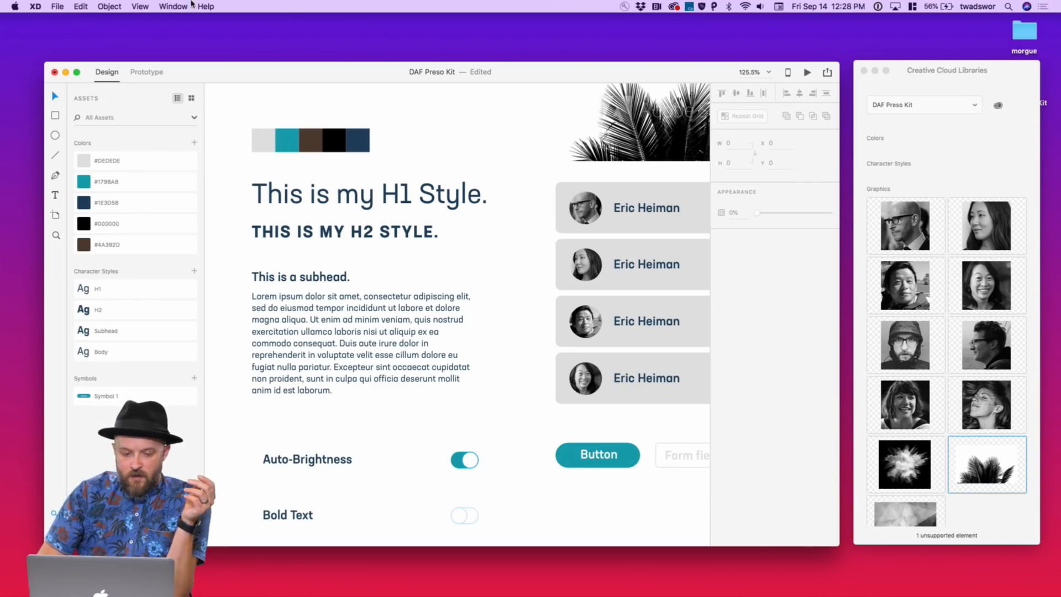
{"action": "right_click", "coordinate": [86, 211]}
{"action": "left_click", "coordinate": [101, 205]}
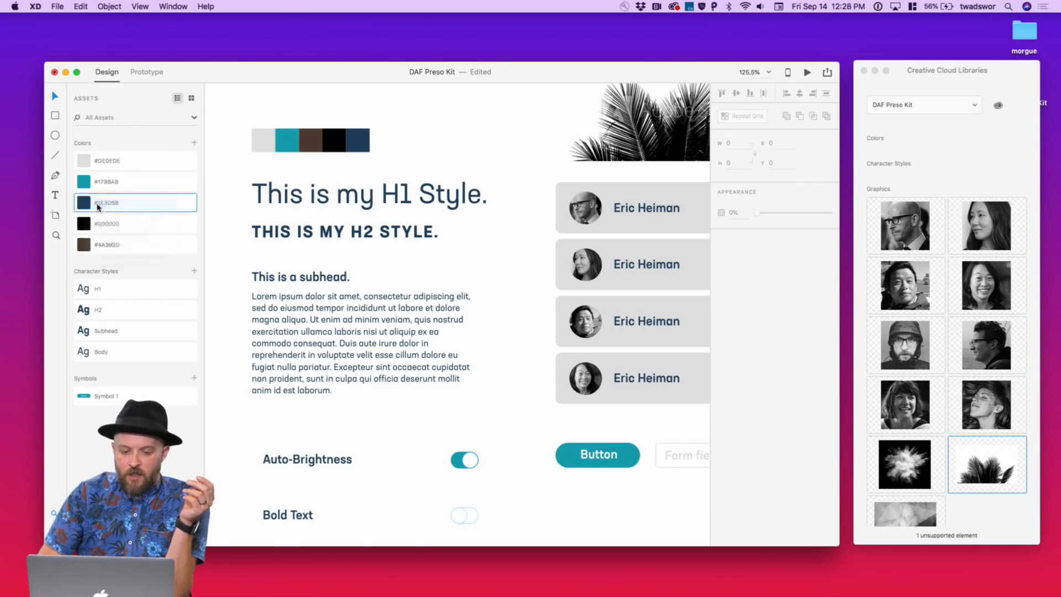
{"action": "mouse_move", "coordinate": [174, 214]}
{"action": "left_mouse_down"}
{"action": "mouse_move", "coordinate": [165, 188]}
{"action": "mouse_move", "coordinate": [200, 157]}
{"action": "mouse_move", "coordinate": [199, 202]}
{"action": "mouse_move", "coordinate": [200, 158]}
{"action": "left_mouse_up"}
{"action": "left_click", "coordinate": [464, 154]}
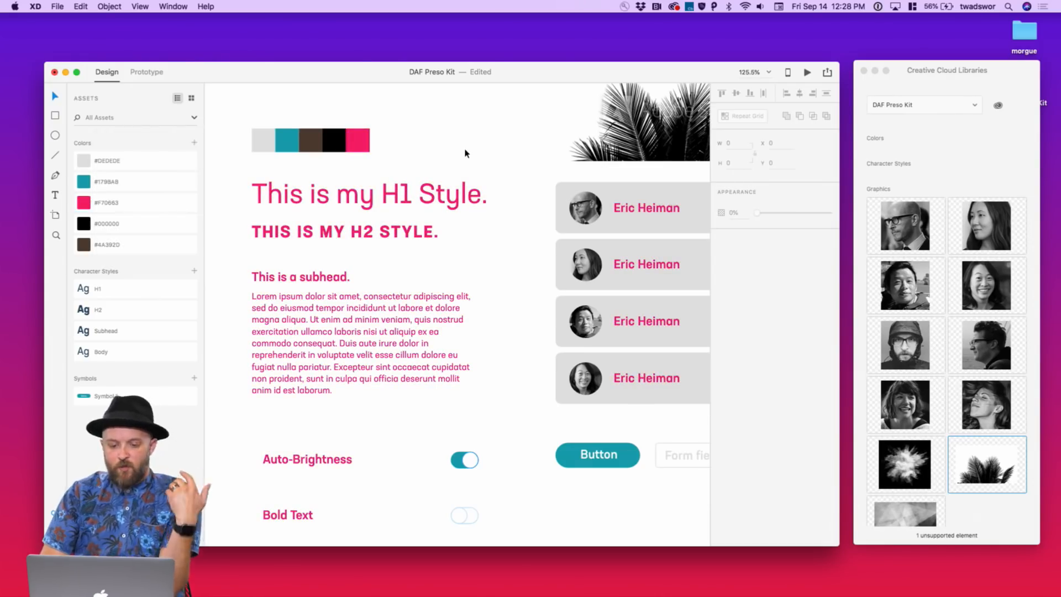
{"action": "key", "text": "super+z"}
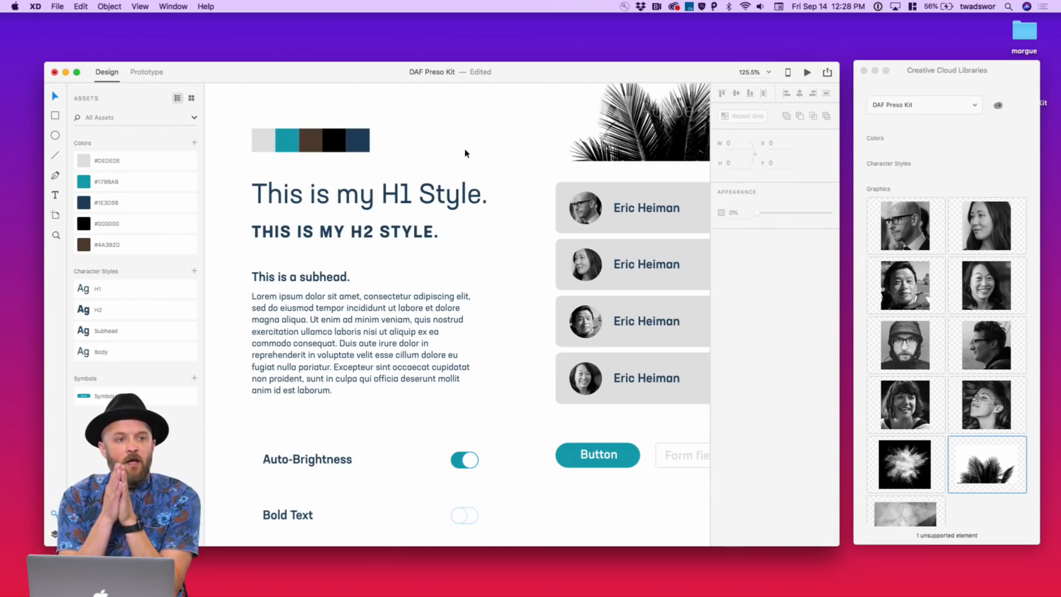